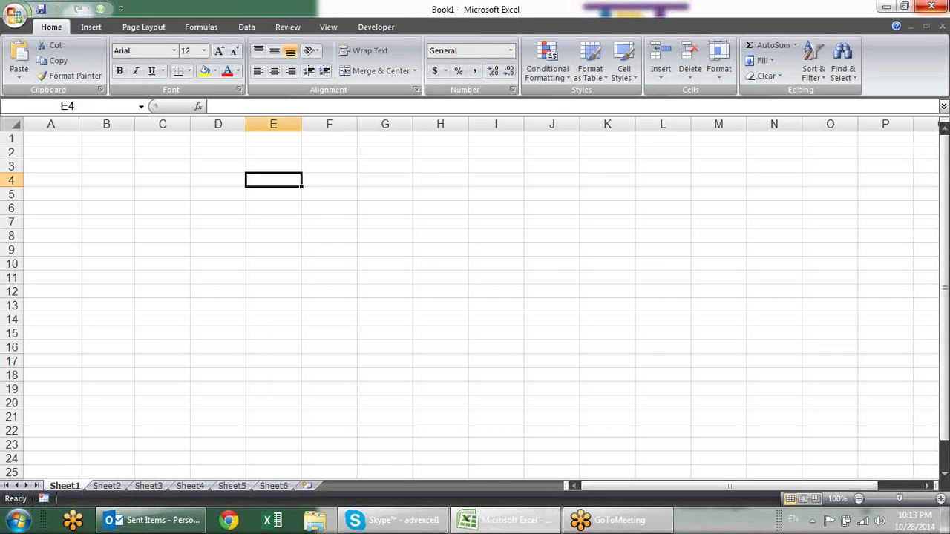
- Minimize and restore Excel, then browse the Financial, Logical and Text function lists on the Formulas ribbon
click(886, 6)
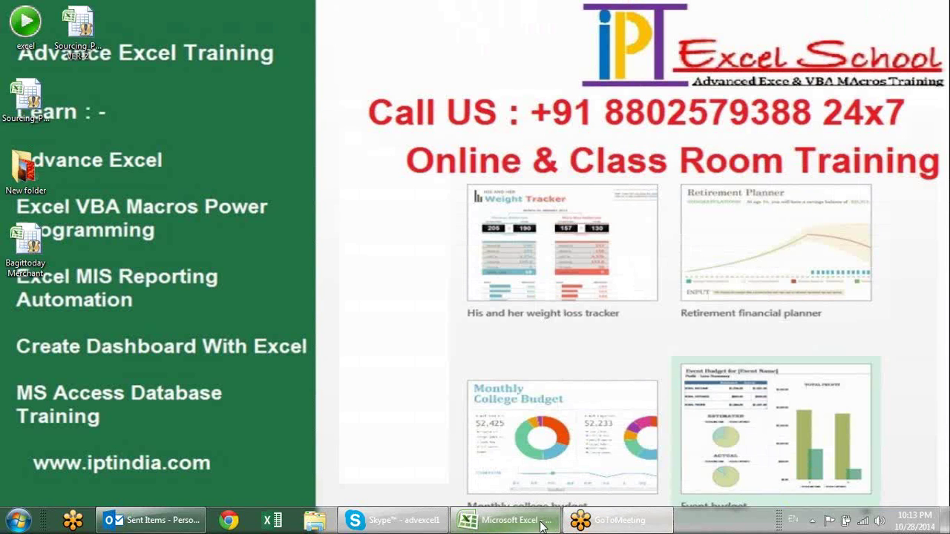
click(504, 520)
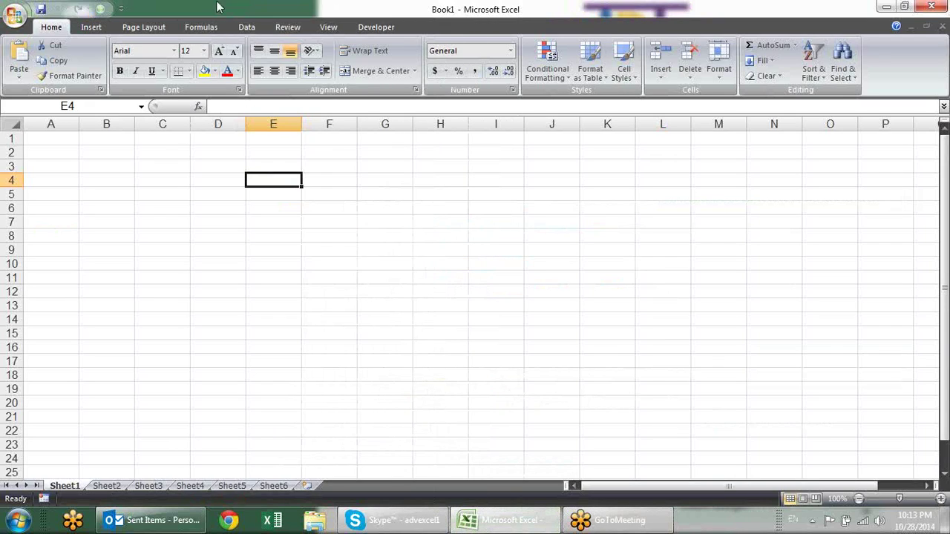
click(204, 27)
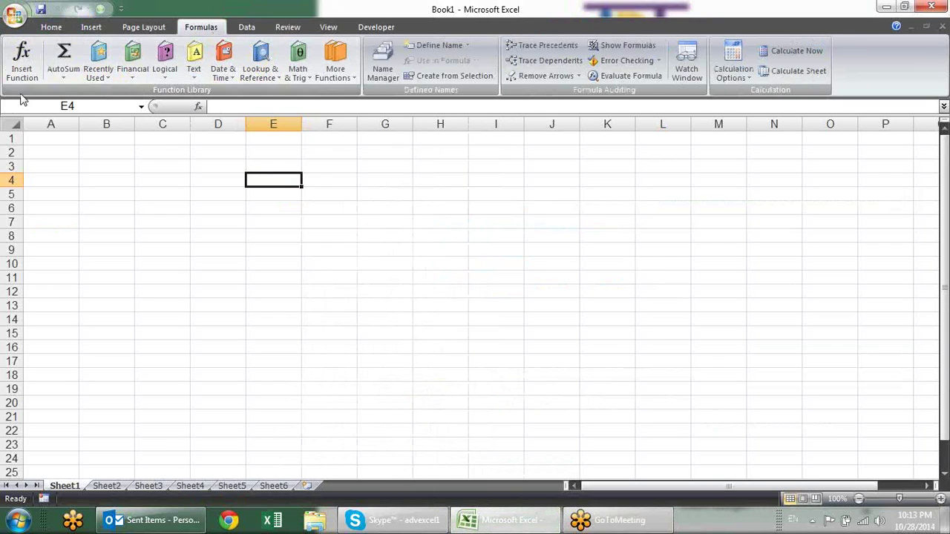
click(134, 72)
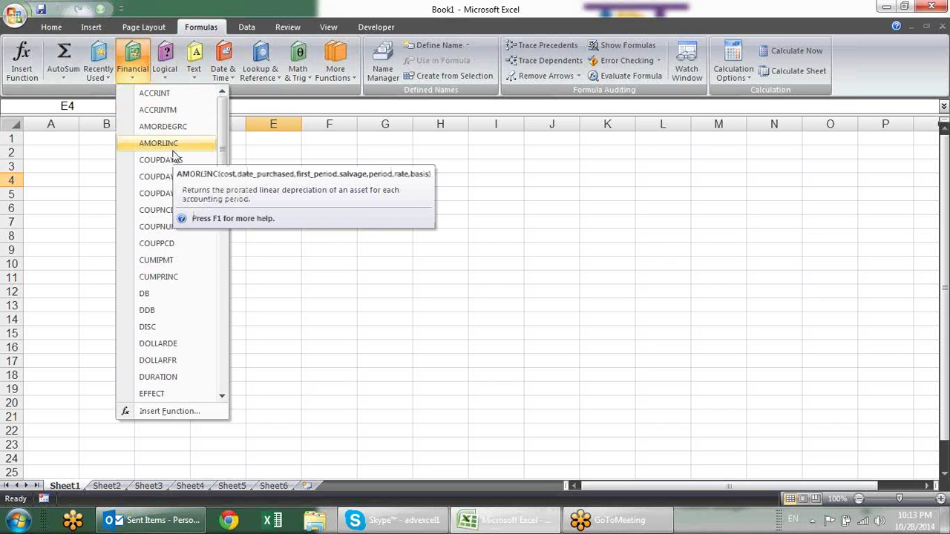
click(164, 72)
click(192, 72)
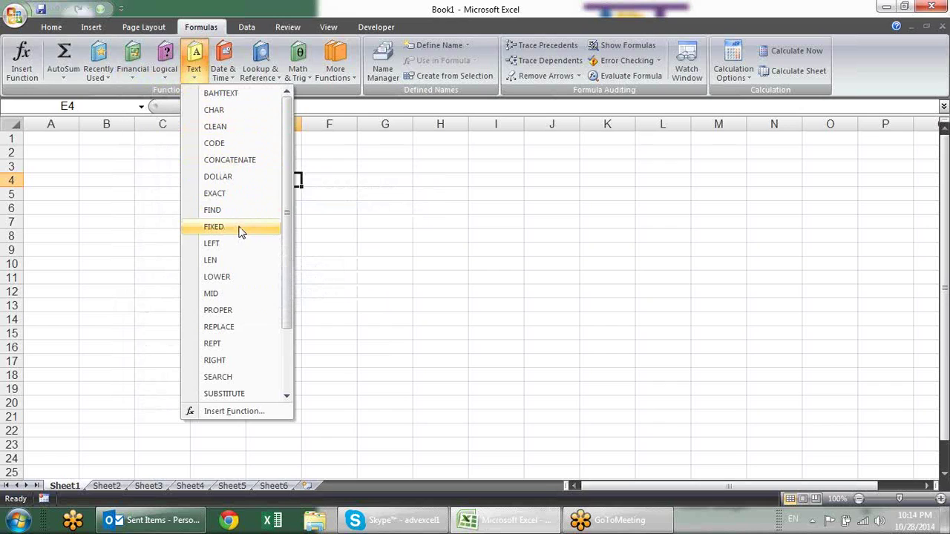
click(345, 187)
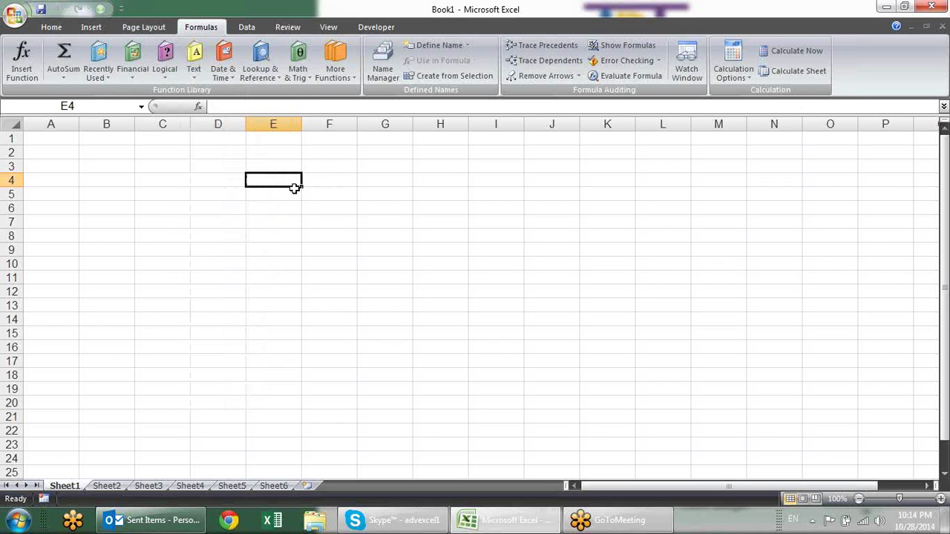
text(=vlo)
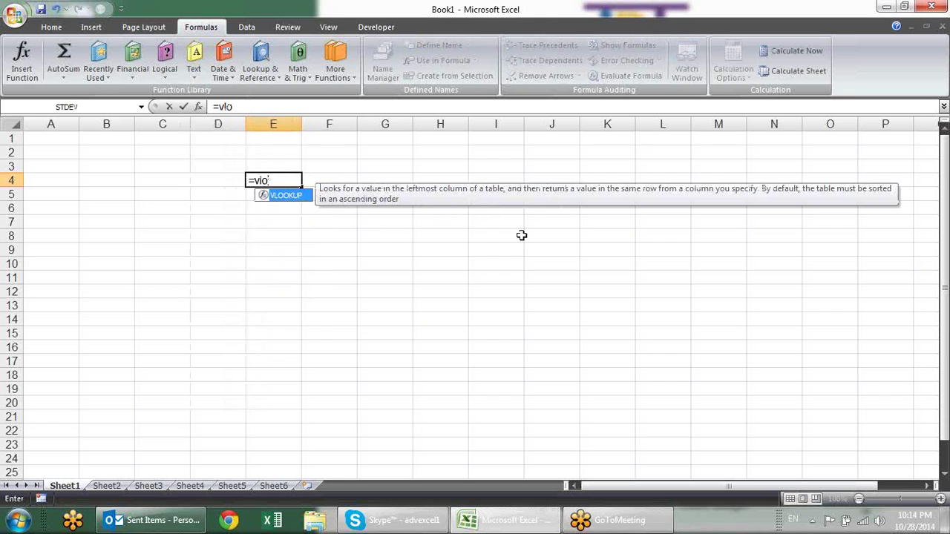
key(Escape)
key(Escape)
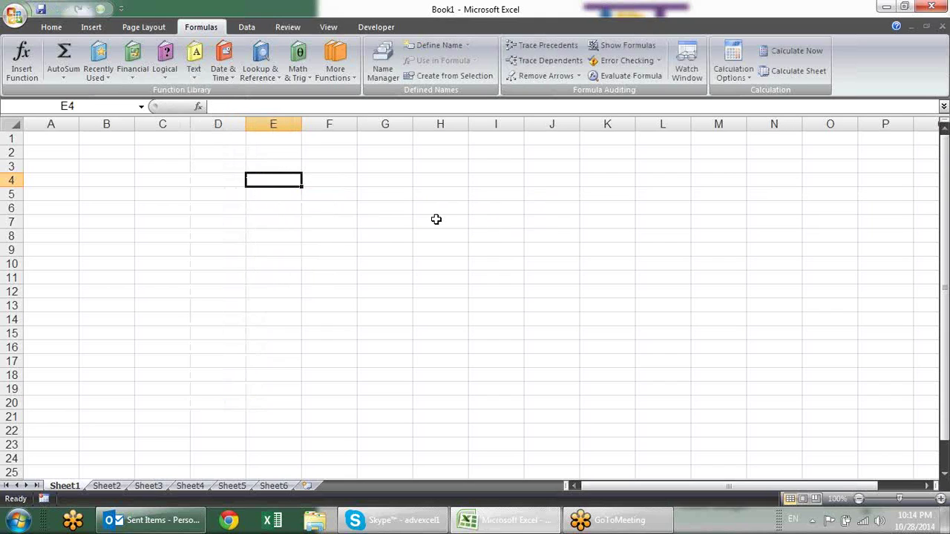
click(275, 224)
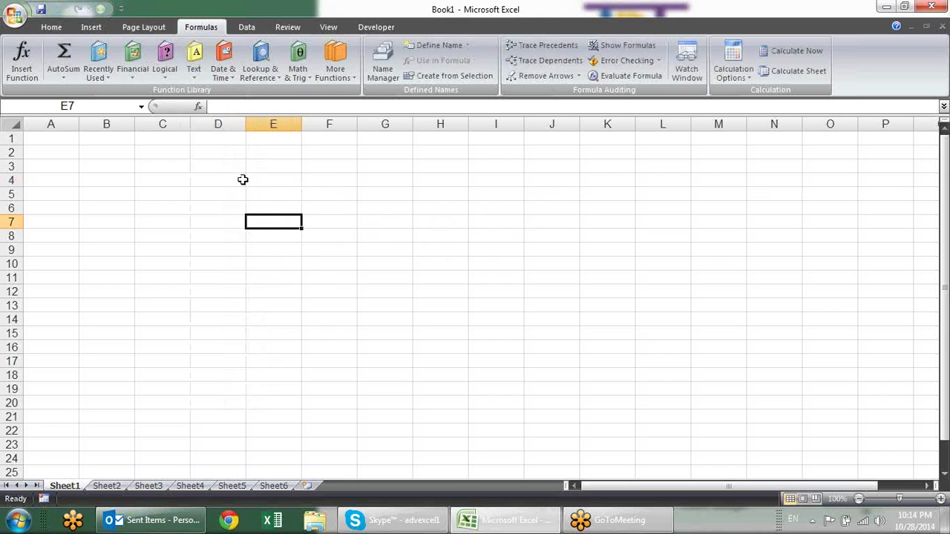
click(242, 181)
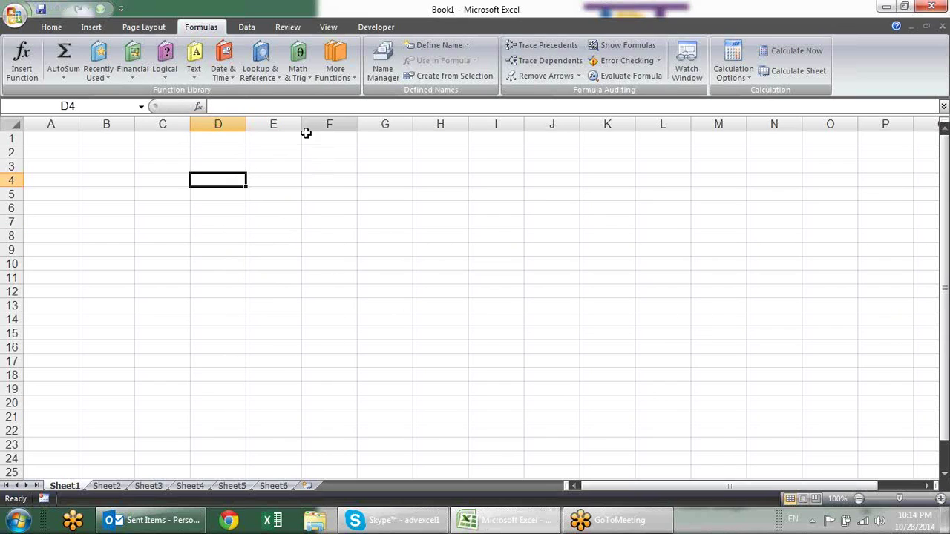
text(=)
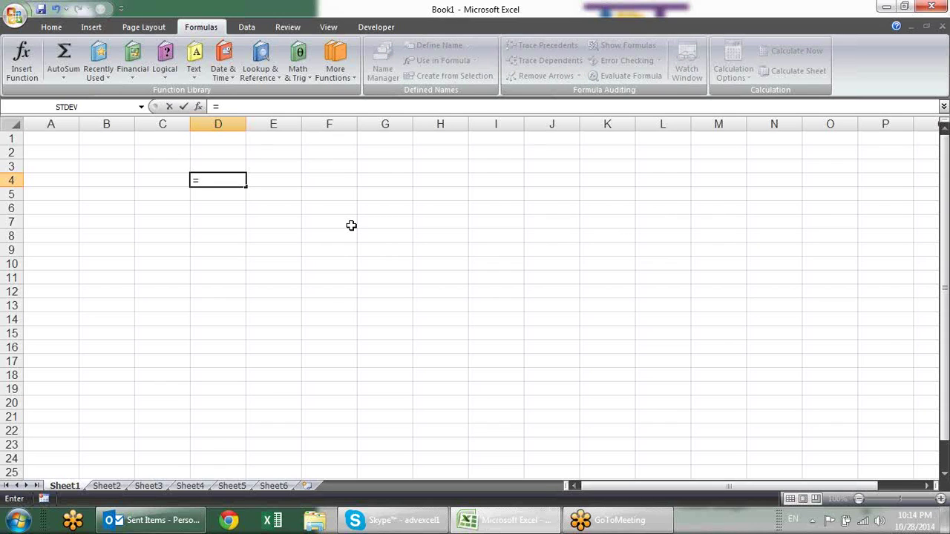
key(Escape)
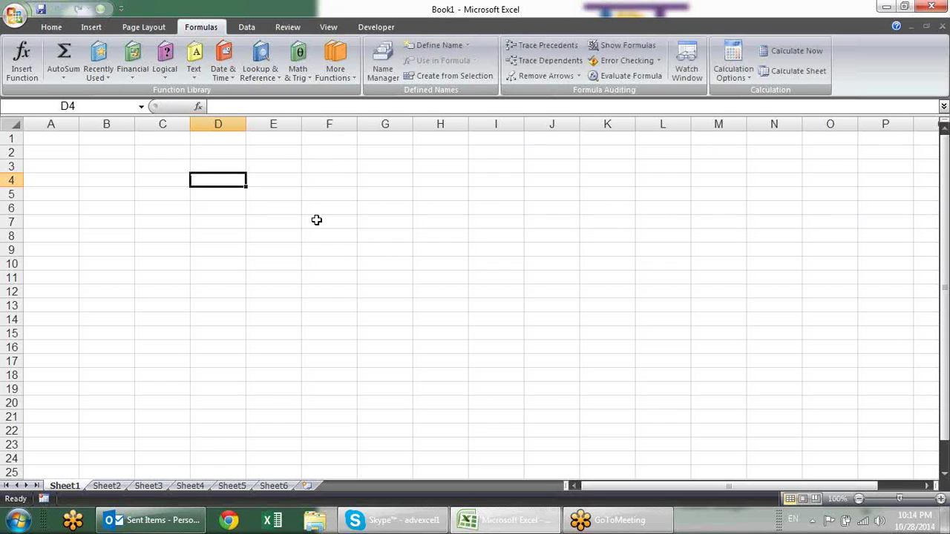
text(=)
key(Escape)
text(=)
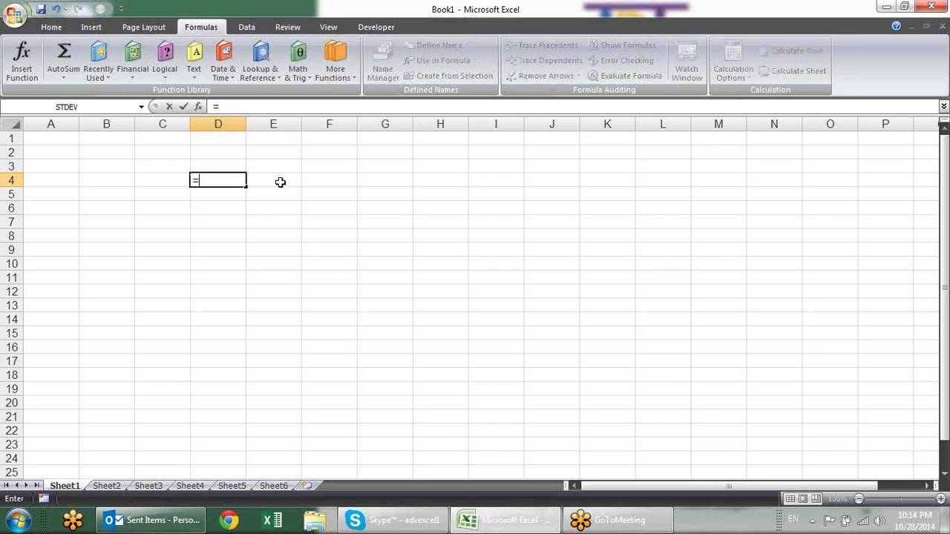
text(()
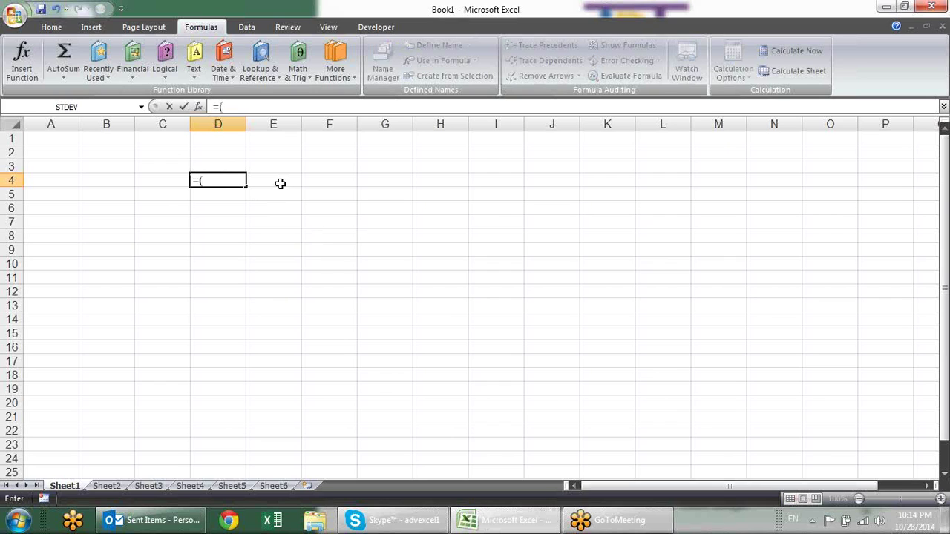
key(BackSpace)
key(BackSpace)
key(Escape)
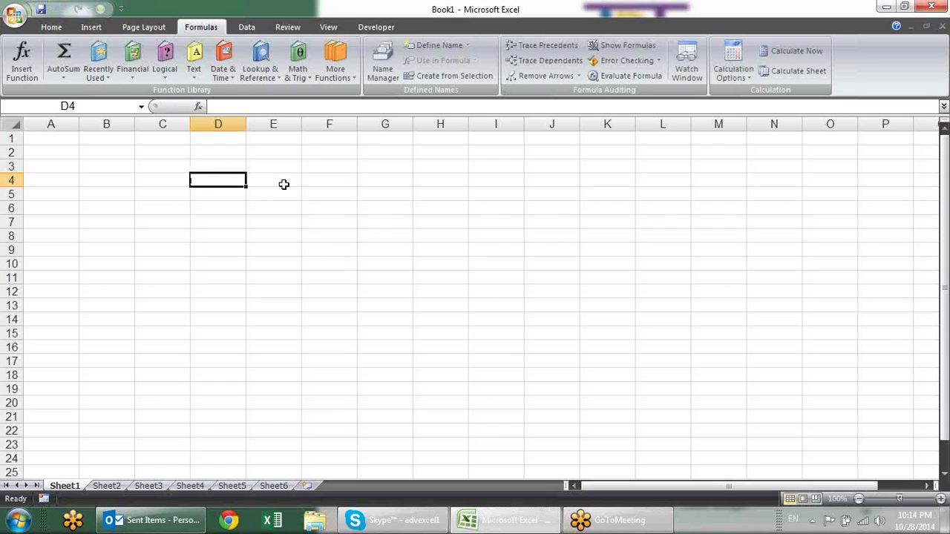
click(281, 184)
click(209, 137)
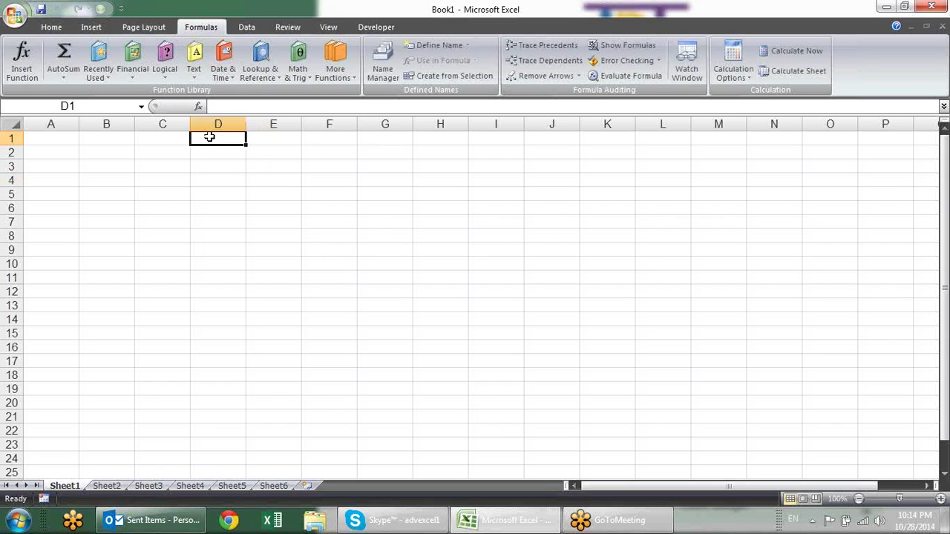
- Enter the heading 'Start' in D1 and make it bold
text(Start)
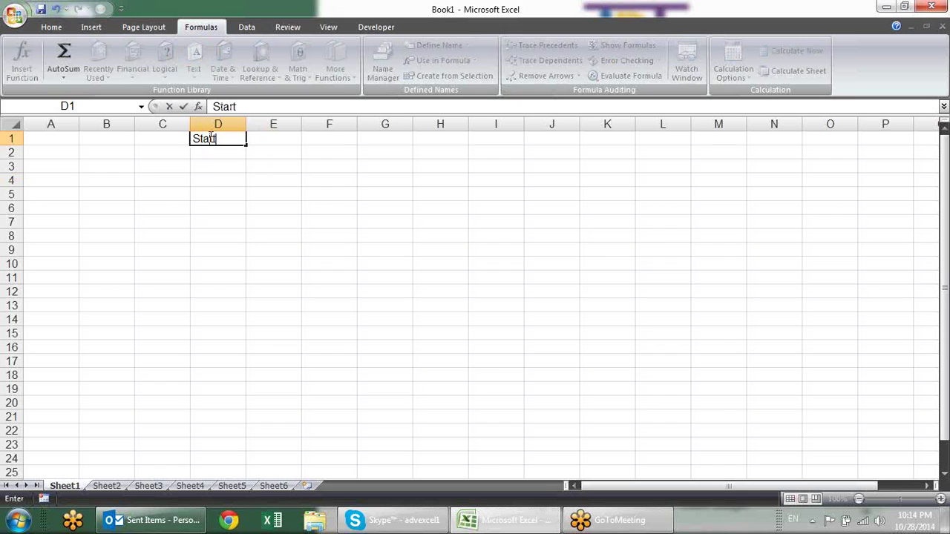
key(Return)
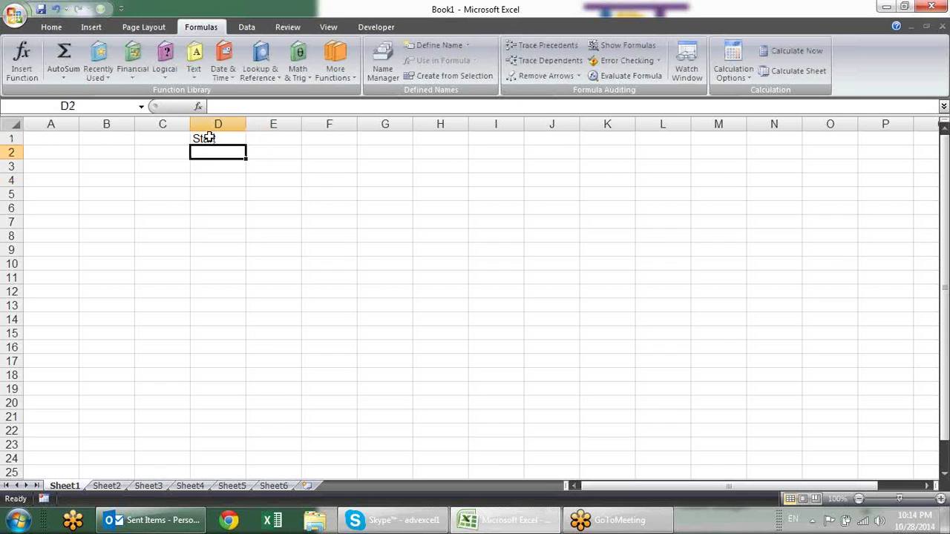
click(208, 137)
key(ctrl+b)
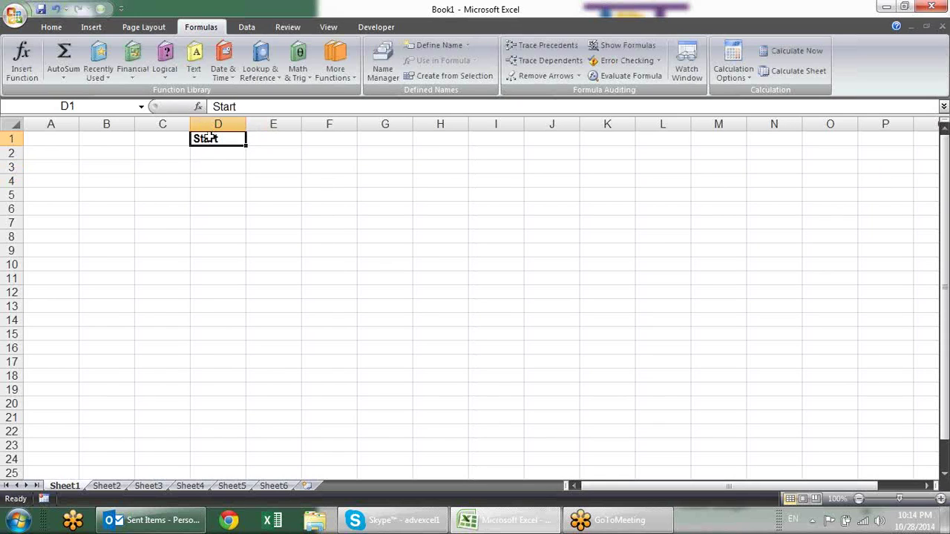
- List the operators =, + and - in D2, D3 and D4
key(Return)
text(=)
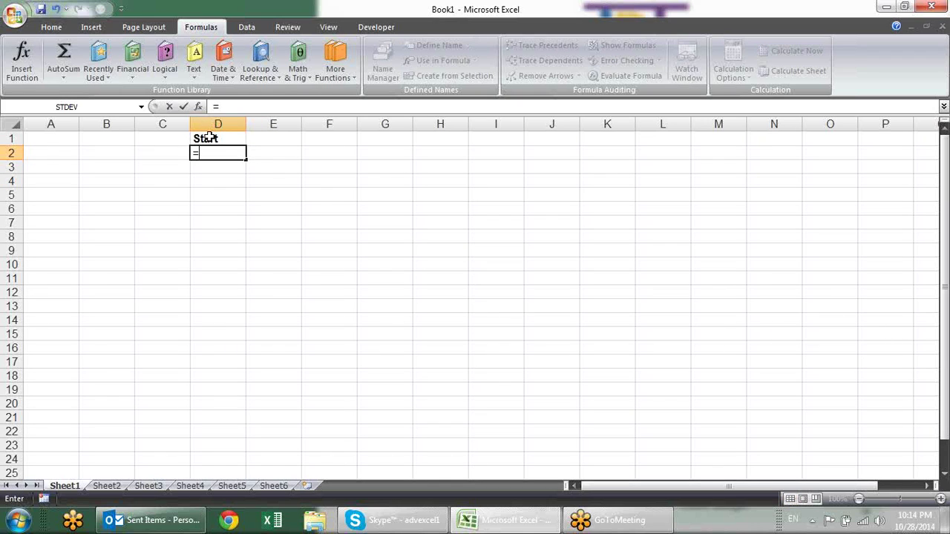
key(Return)
text(+)
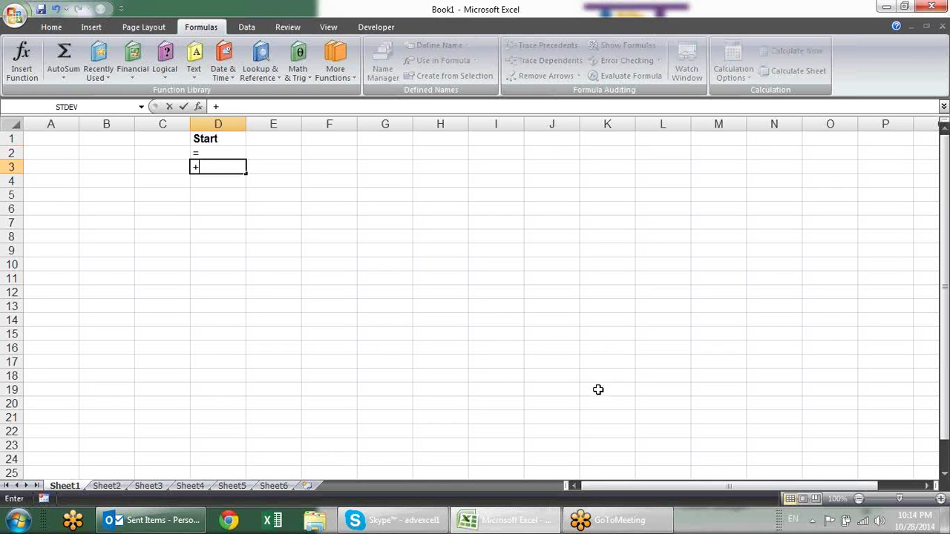
key(Return)
text(-)
key(Return)
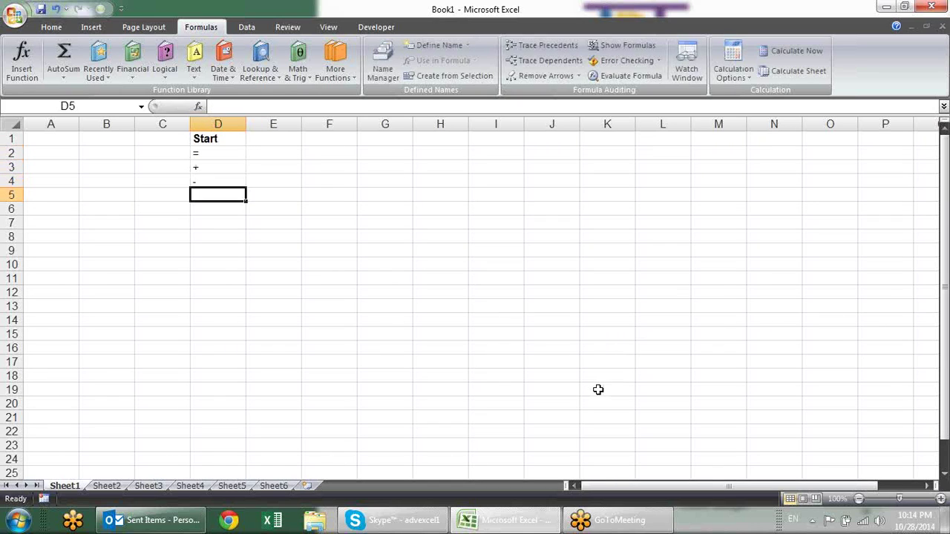
key(Up)
key(Up)
key(Down)
key(Down)
key(Down)
key(Down)
key(Down)
key(Down)
text(=)
text(sun)
key(BackSpace)
text(m)
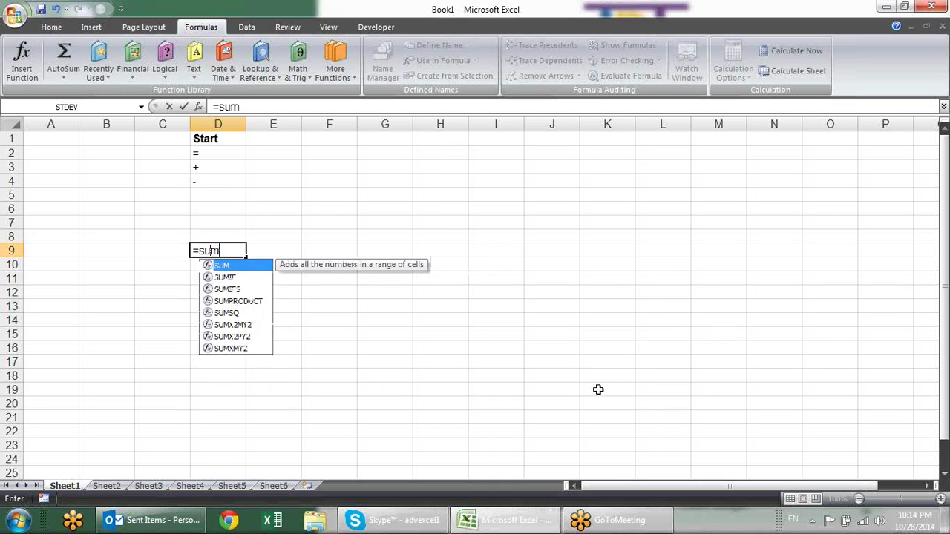
key(Tab)
text(1)
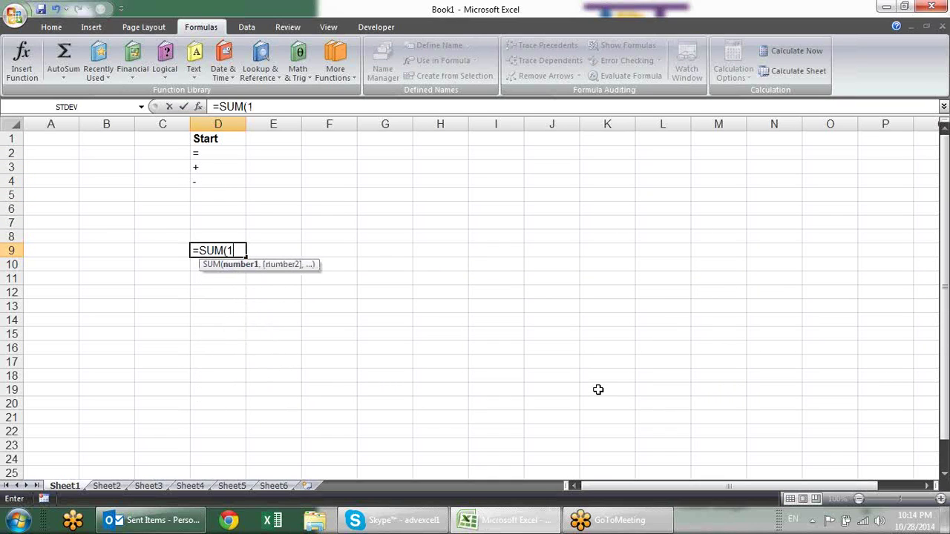
text(2,25)
key(Return)
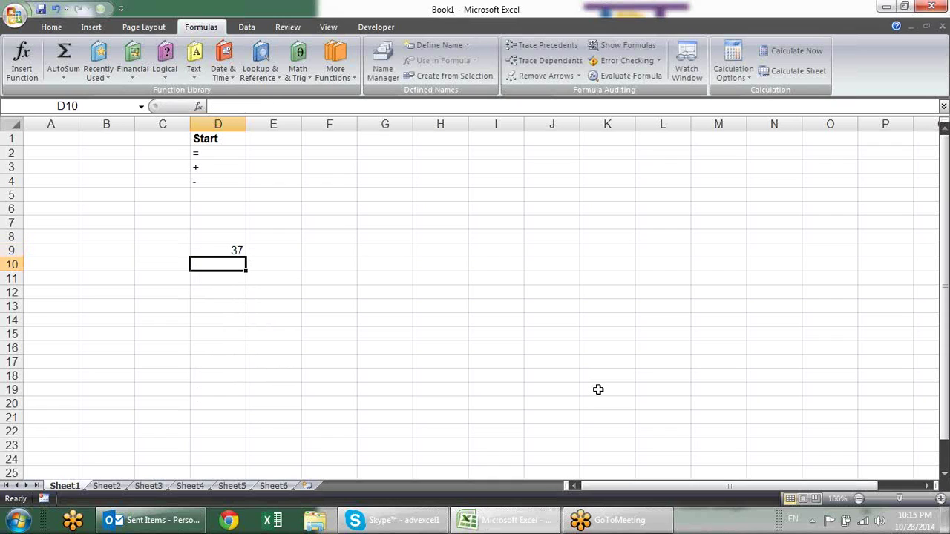
key(Up)
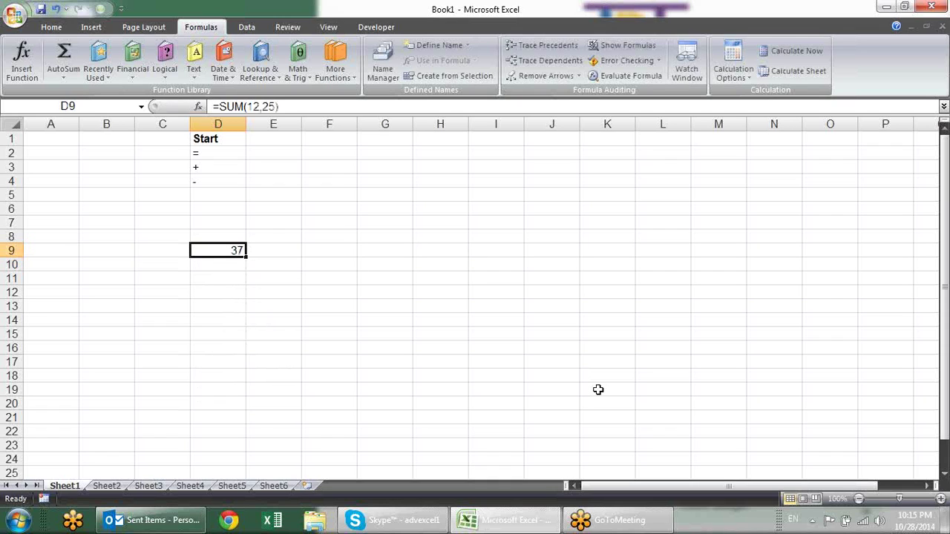
text(+su)
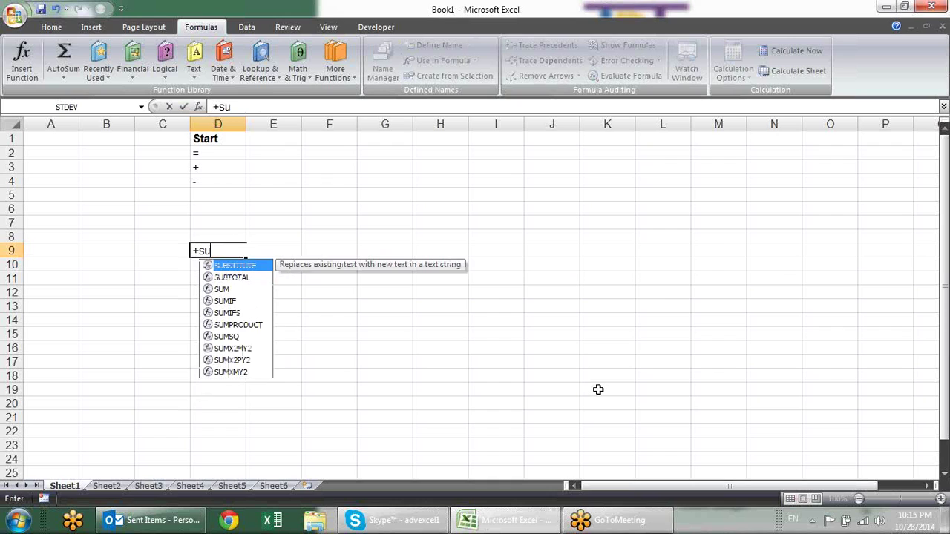
text(m)
key(Tab)
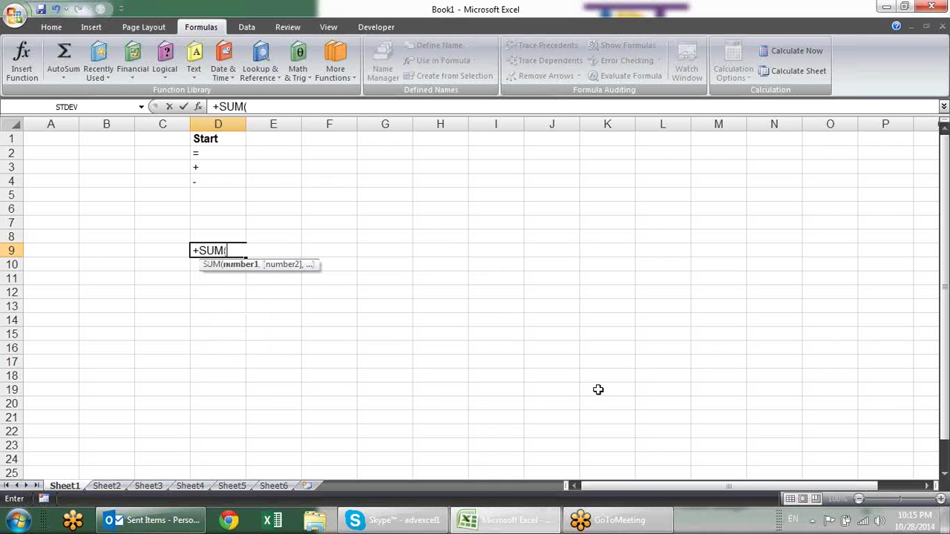
text(12)
text(.25)
key(Return)
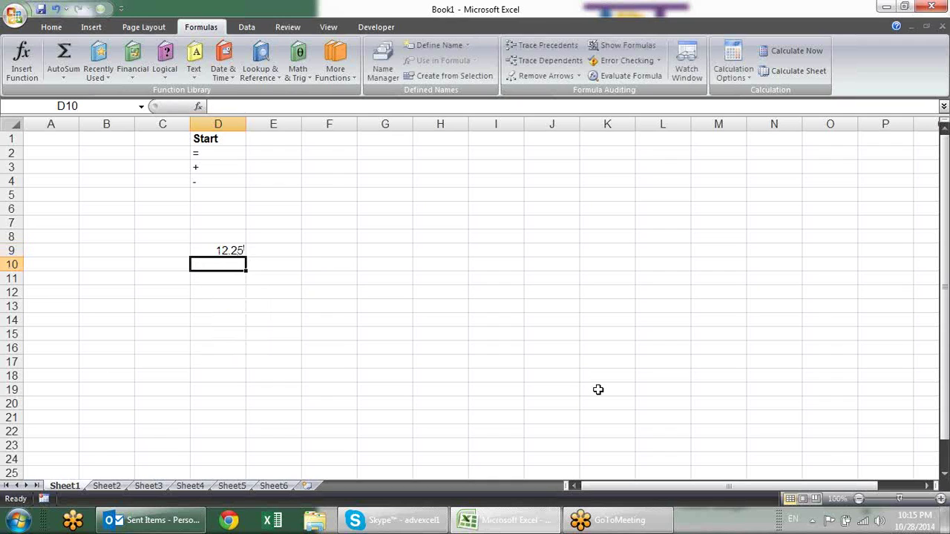
key(Up)
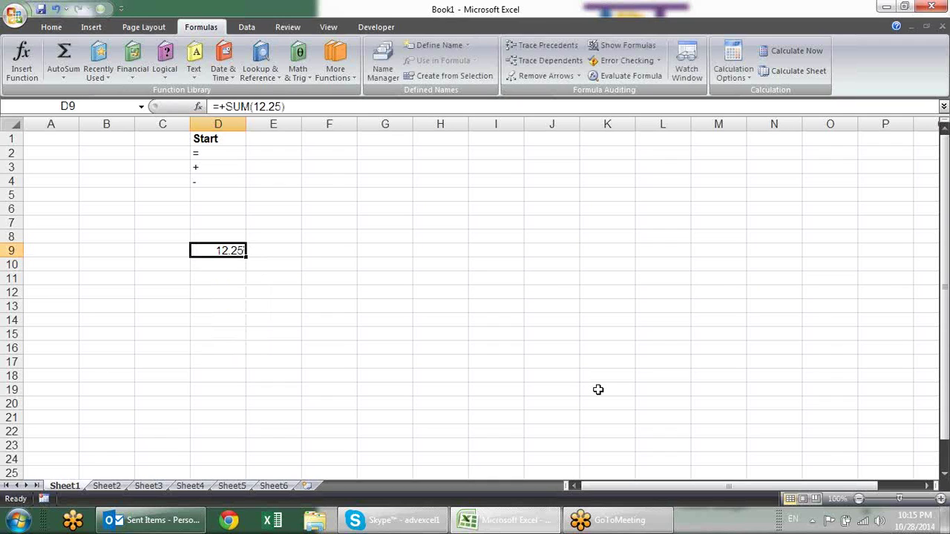
key(Delete)
text(=)
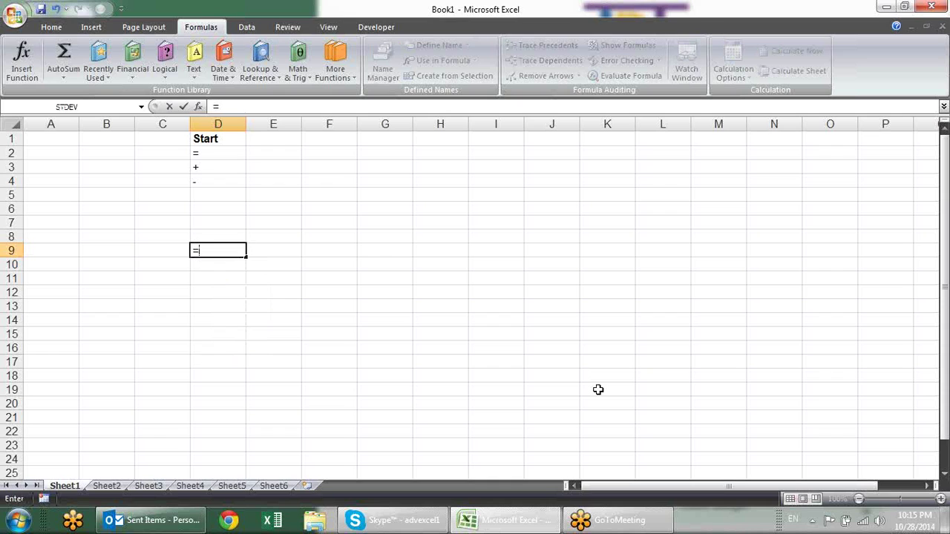
key(Escape)
text(+)
key(Escape)
text(-su)
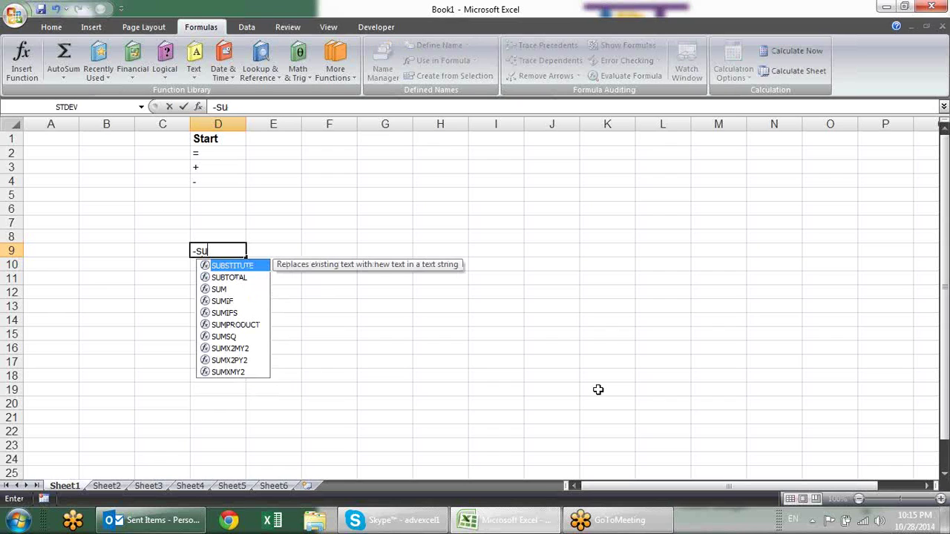
text(m)
key(Tab)
text(12,25)
key(Return)
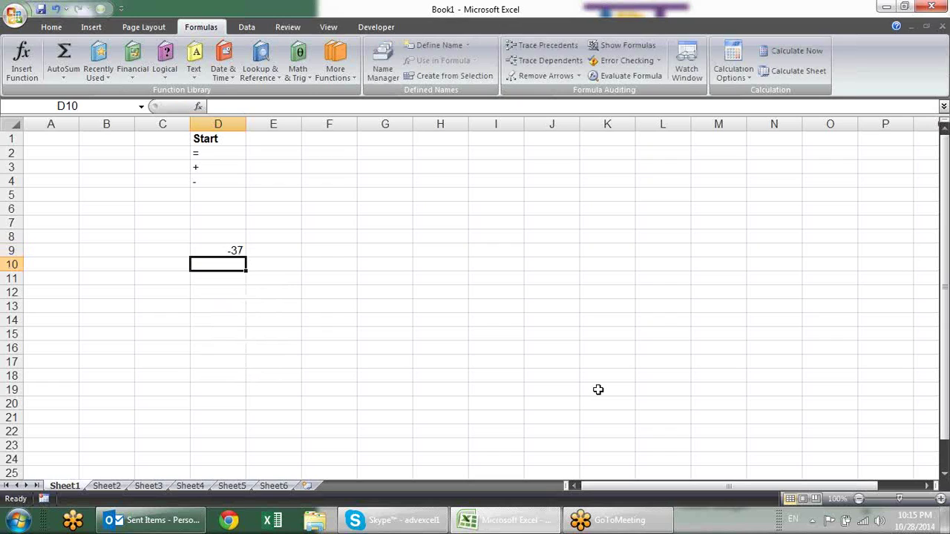
key(Up)
- Clear the trial formula from D9 and bold the = and + entries in D2:D3
key(Delete)
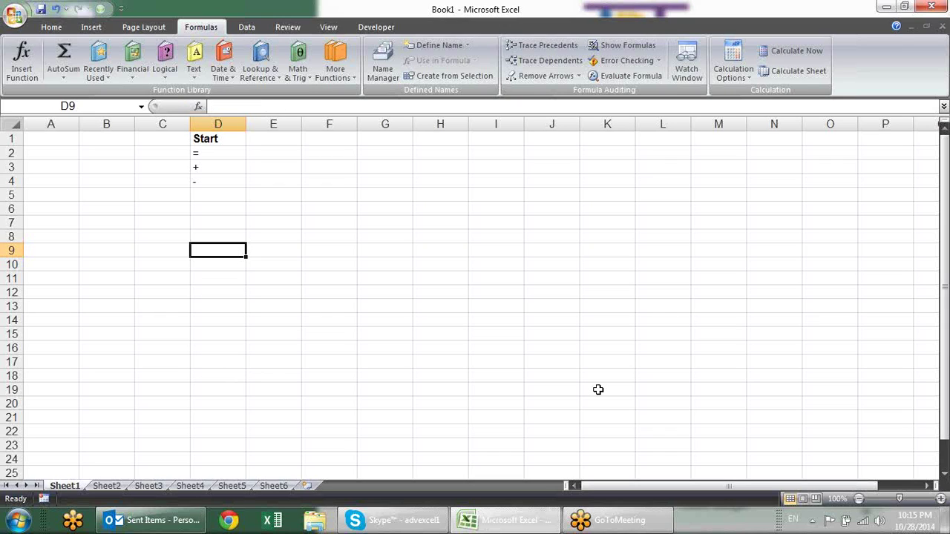
key(Up)
key(Up)
key(Up)
key(Up)
key(Up)
key(Up)
key(Up)
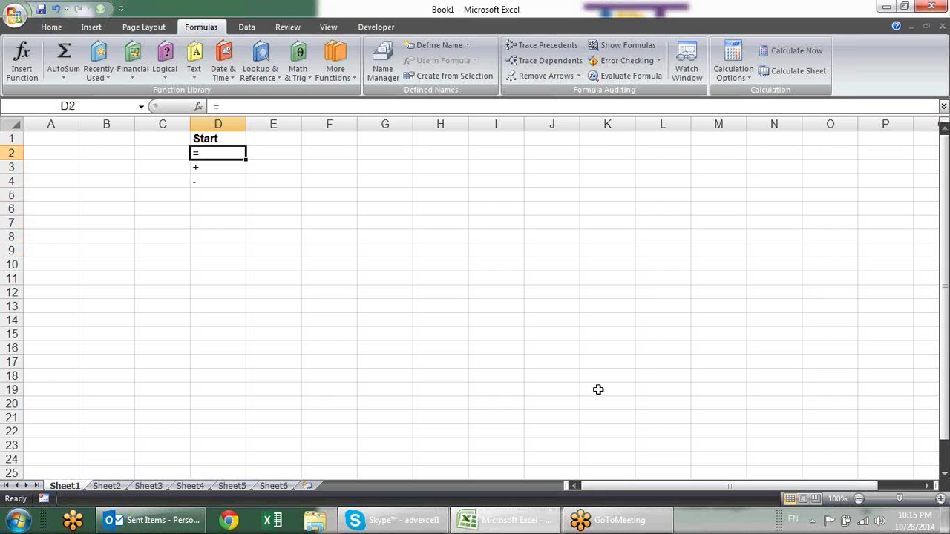
key(shift+Down)
key(ctrl+shift+period)
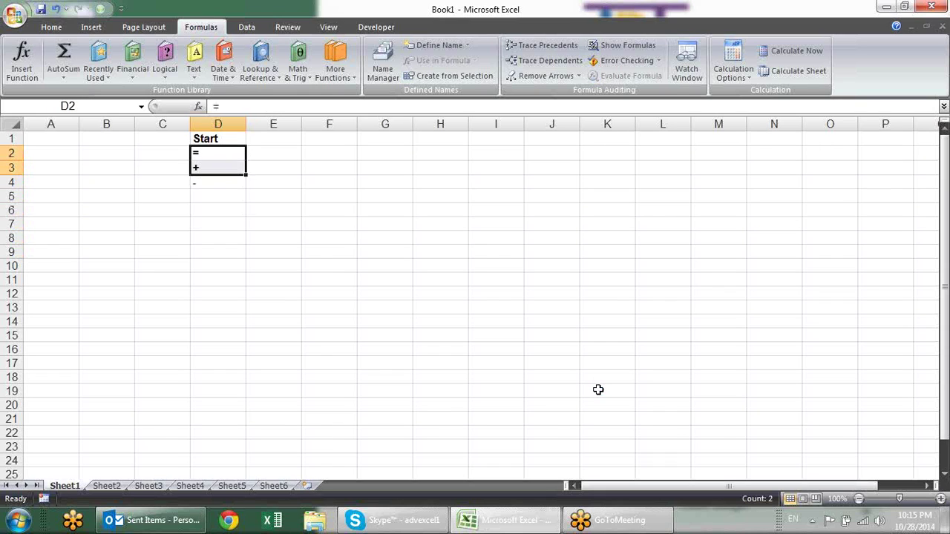
key(Down)
key(Down)
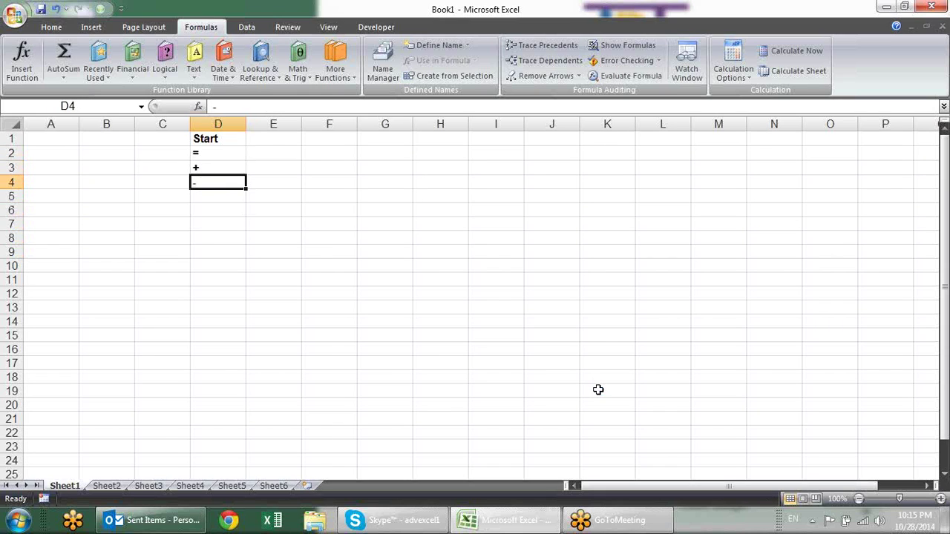
key(Up)
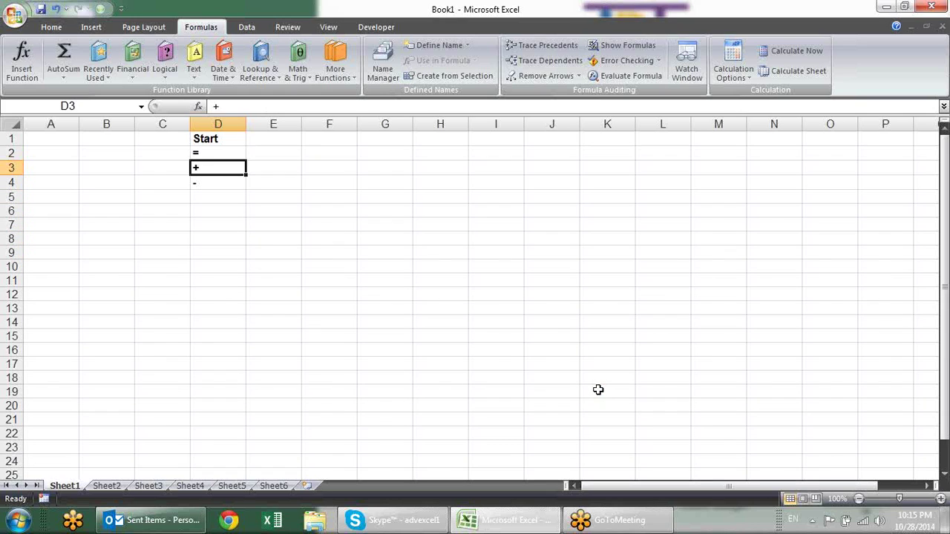
key(Up)
key(Up)
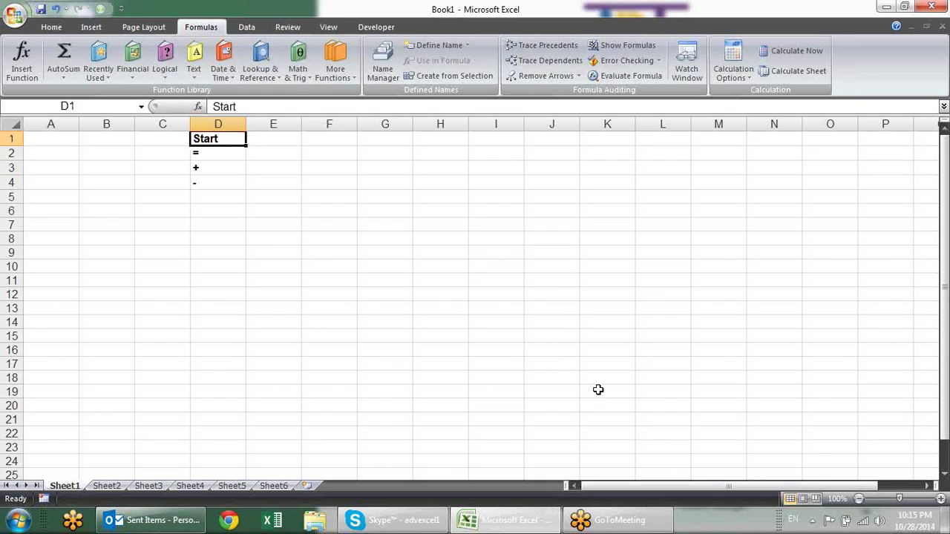
key(Right)
key(Right)
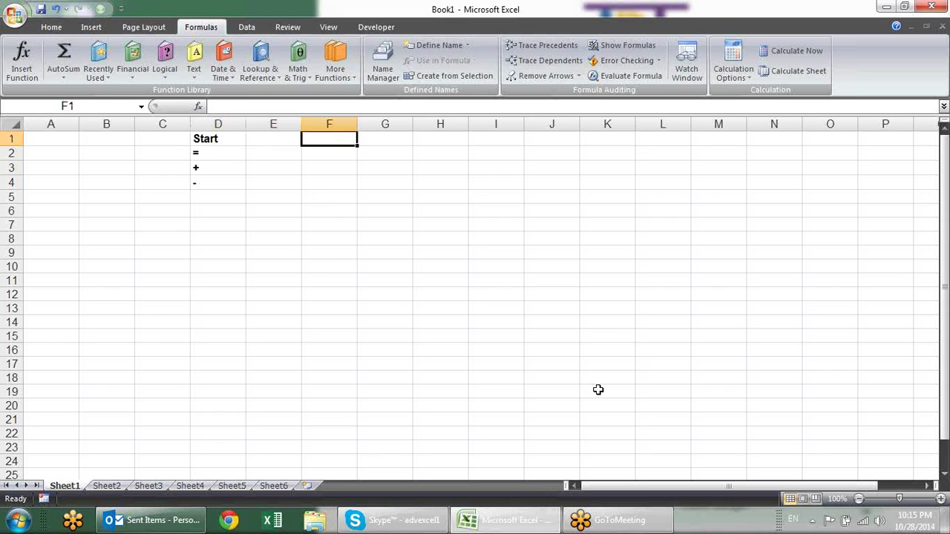
key(Down)
key(Down)
key(Down)
key(Down)
- Enter 12 in B6 and 250 in C6
key(Left)
key(Left)
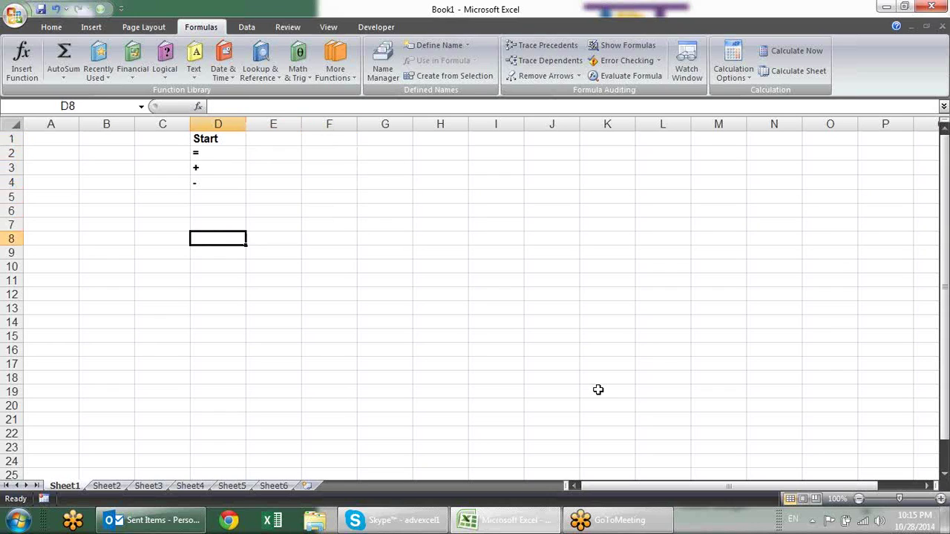
key(Left)
key(Up)
key(Up)
key(Left)
text(=)
key(Escape)
text(12)
key(Tab)
text(250)
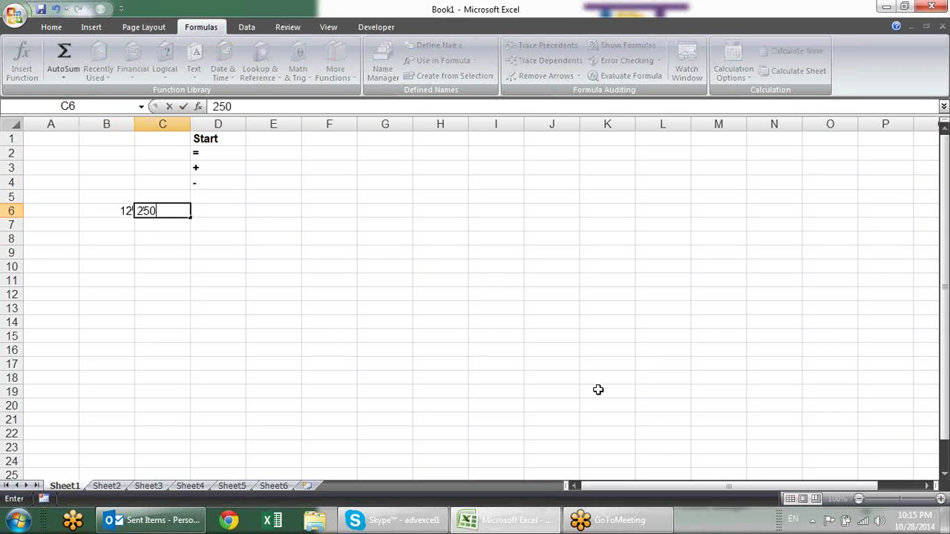
key(Tab)
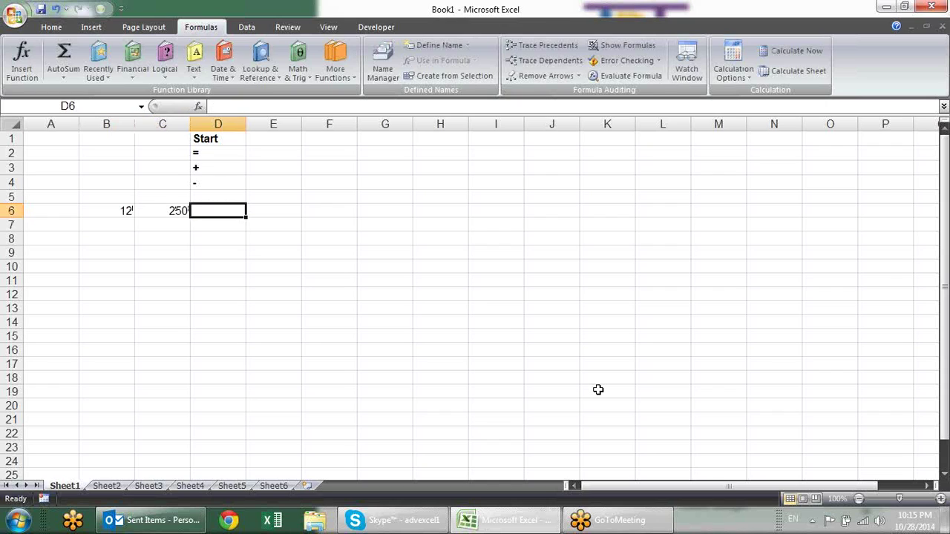
- Put the formula =B6+C6 in D6 to add the two values
text(=)
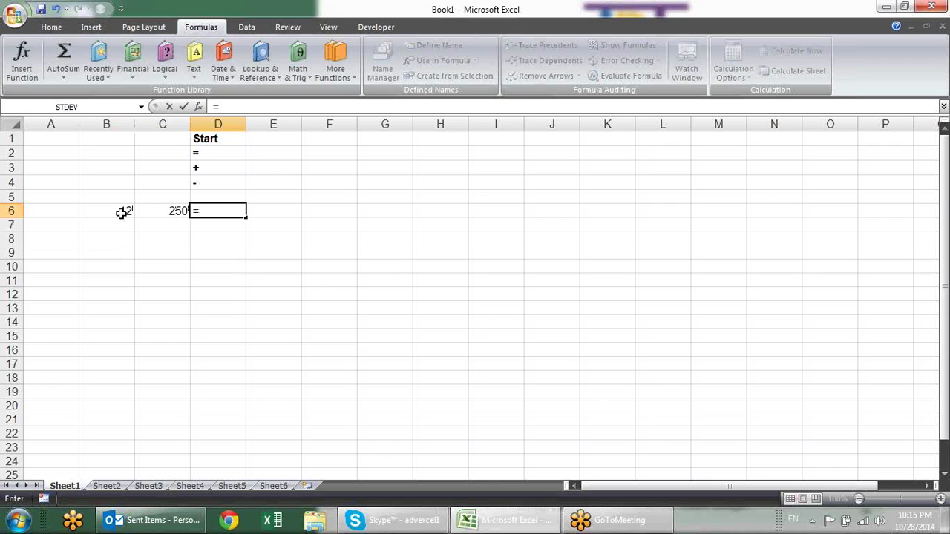
click(123, 213)
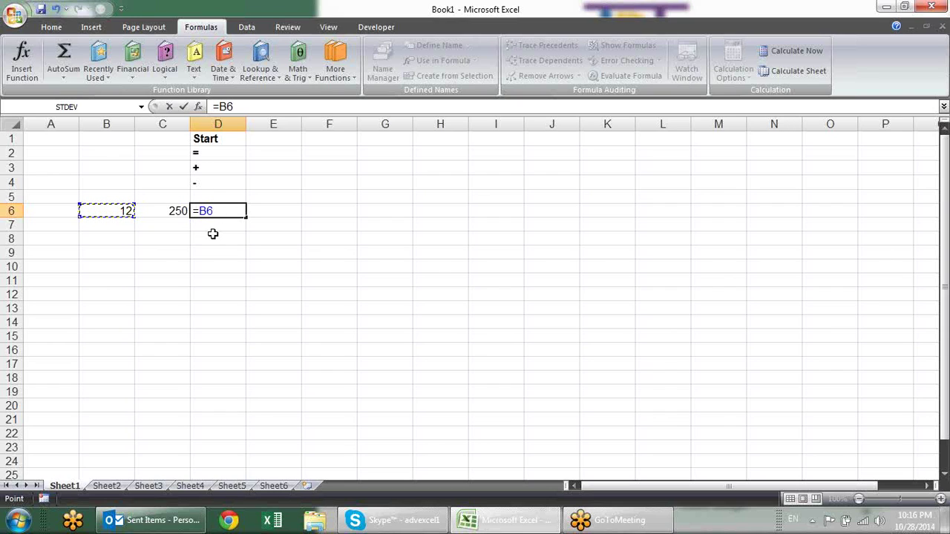
text(+)
click(166, 216)
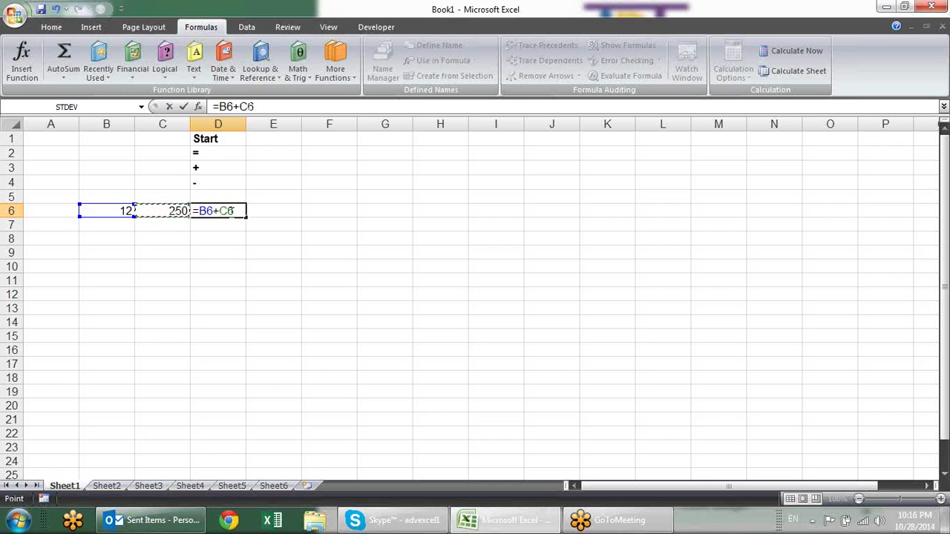
key(Return)
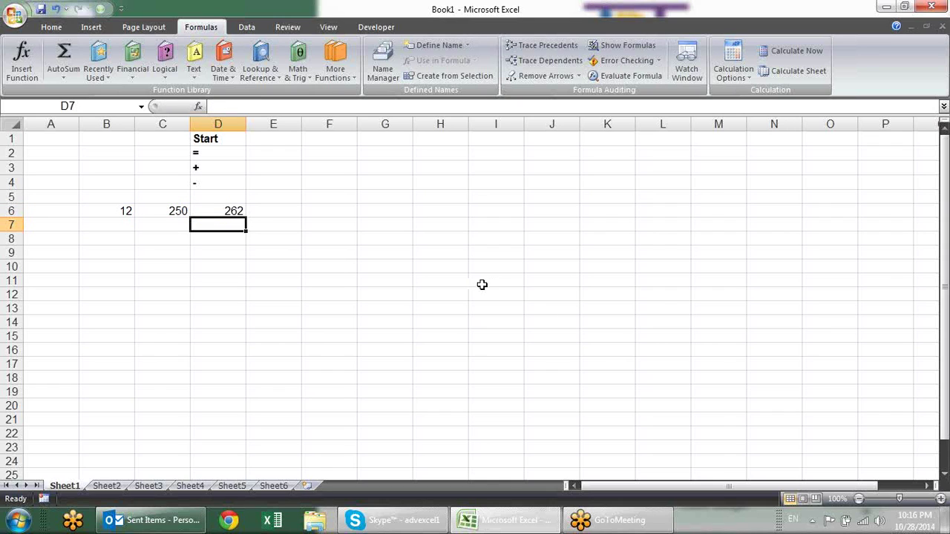
- Enter the heading 'Math Operator' in F1
click(334, 149)
click(340, 140)
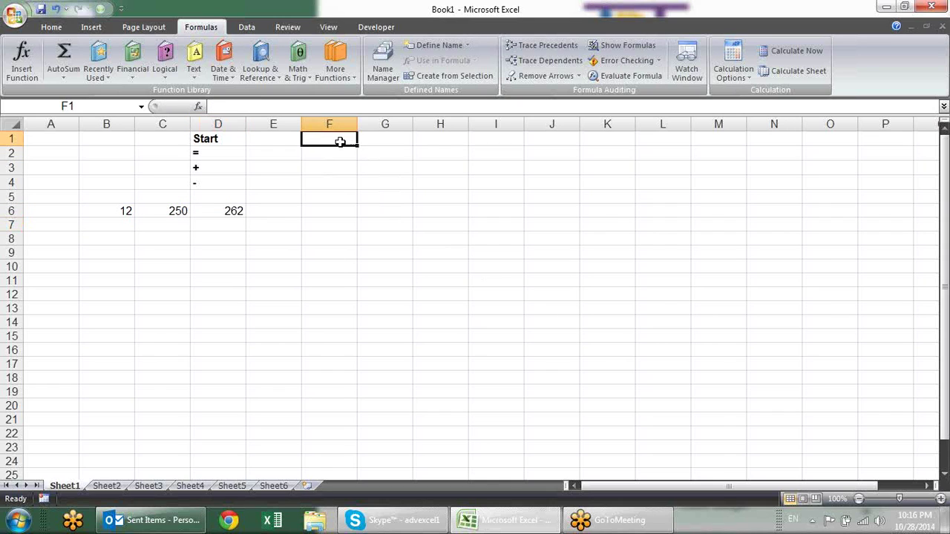
text(Math)
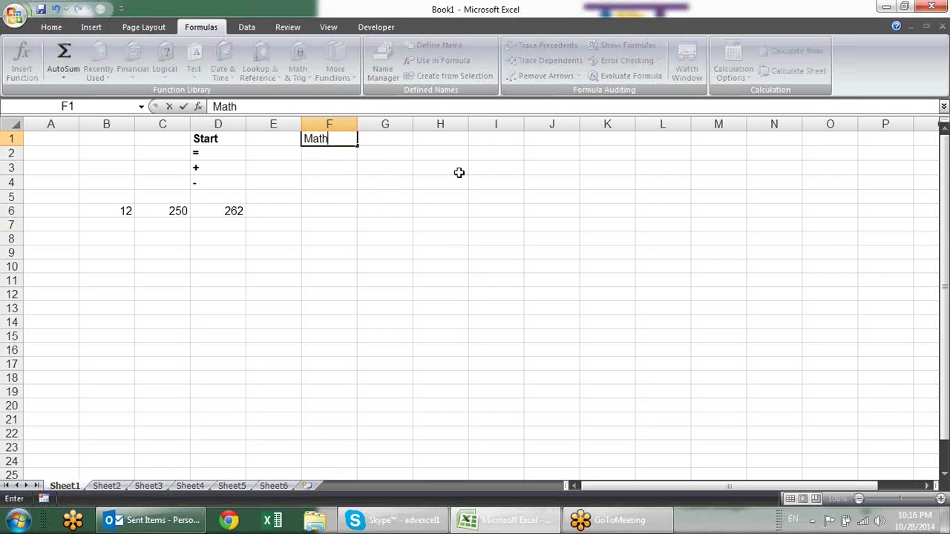
text( Operator)
key(Return)
- List the symbols +, -, /, * and ^ in F2 through F6
text(+)
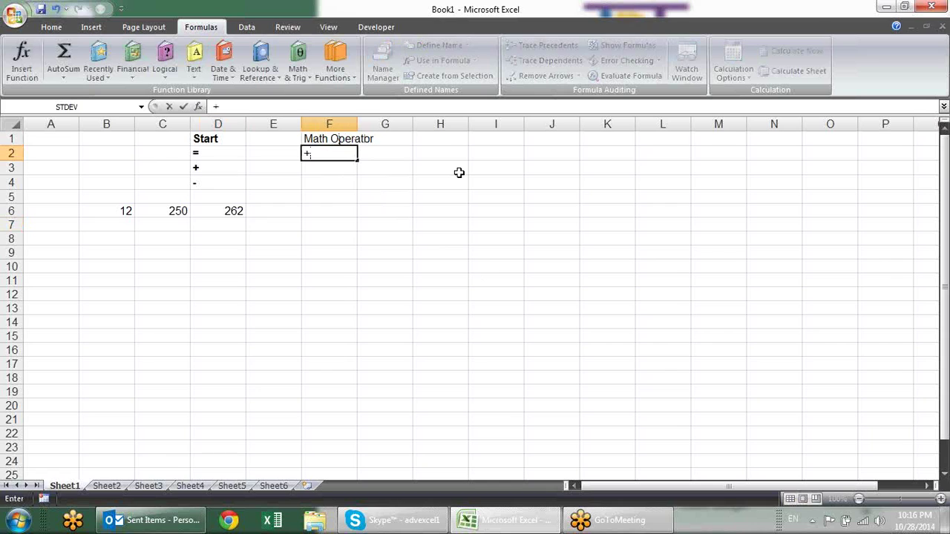
key(Return)
text(-)
key(Return)
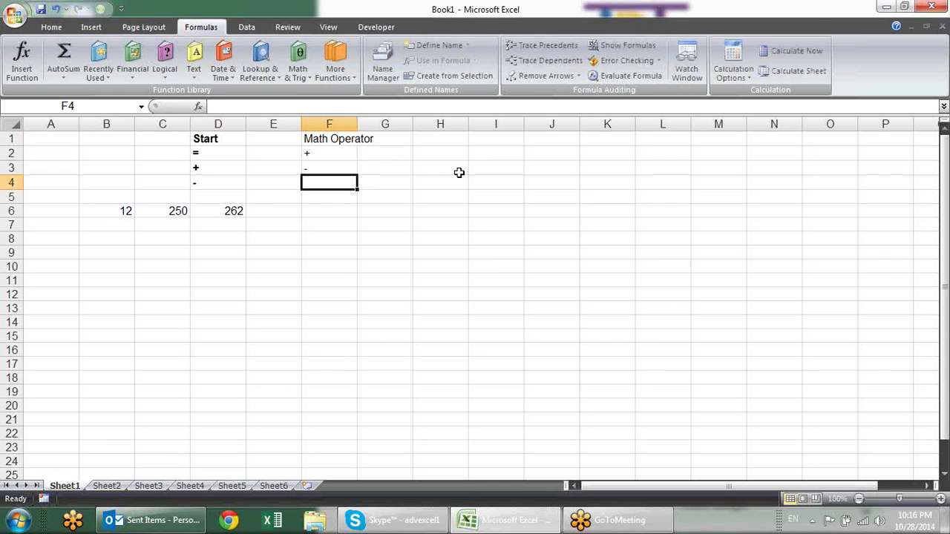
text(/)
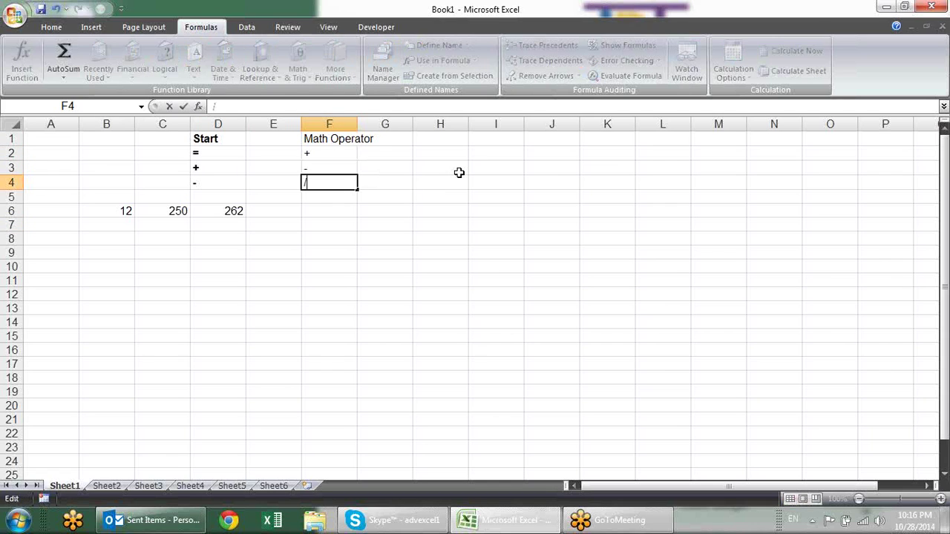
key(Return)
text(*)
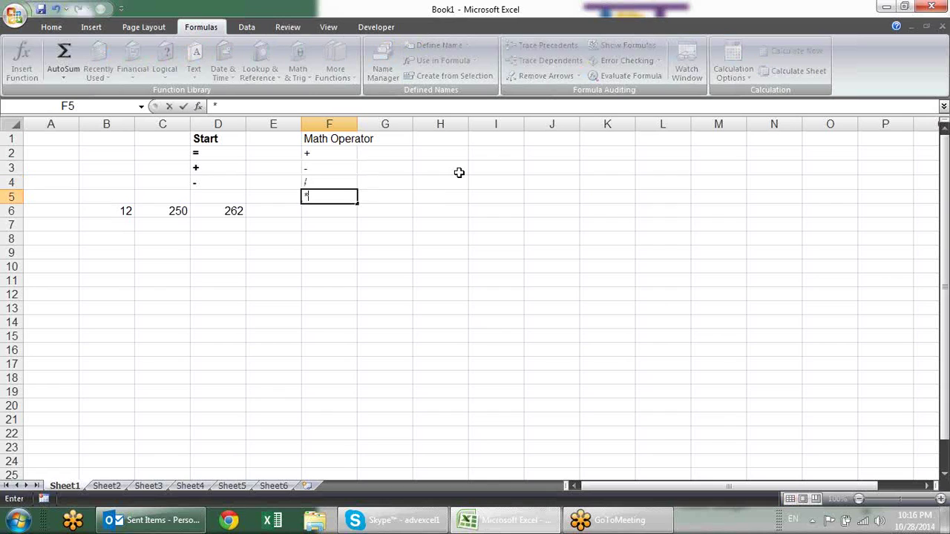
key(Return)
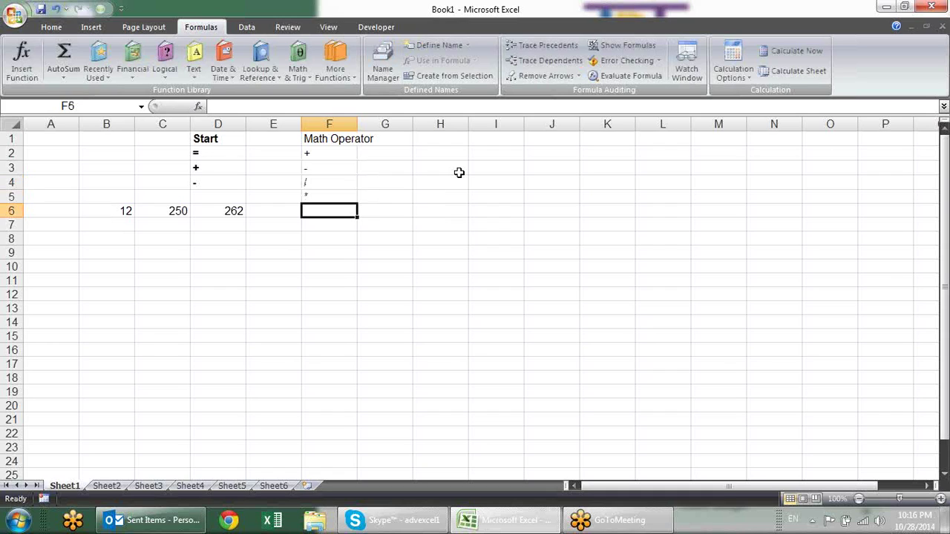
text(^)
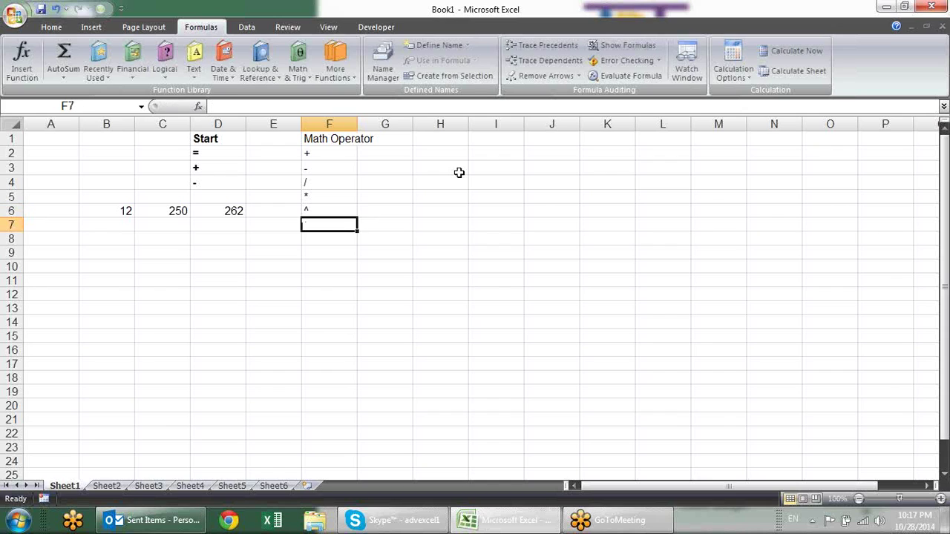
key(Up)
key(Up)
key(Up)
key(Up)
key(Up)
- Label the operators plus, minus, divide, multiply and power in G2 through G6
key(Right)
text(plus)
key(Return)
text(minus)
key(BackSpace)
text(us)
key(Return)
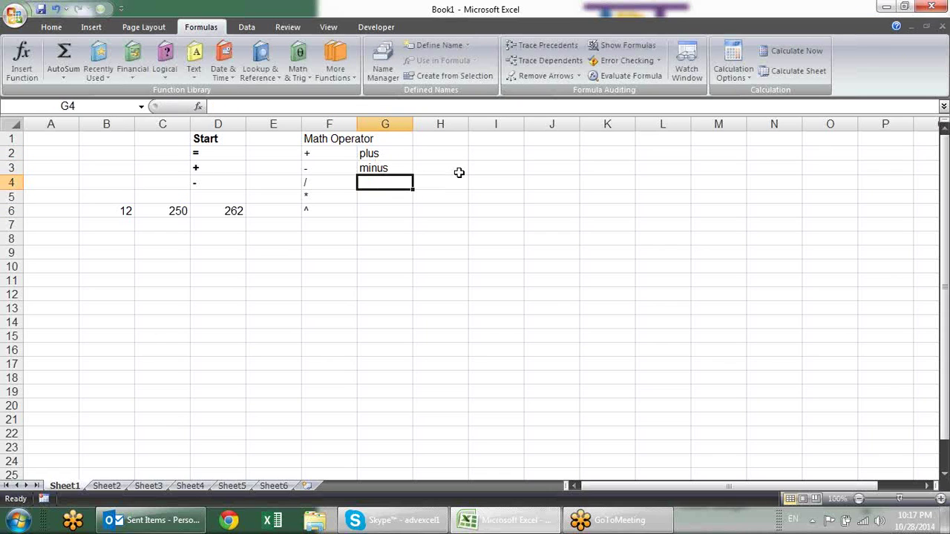
text(divide)
key(Return)
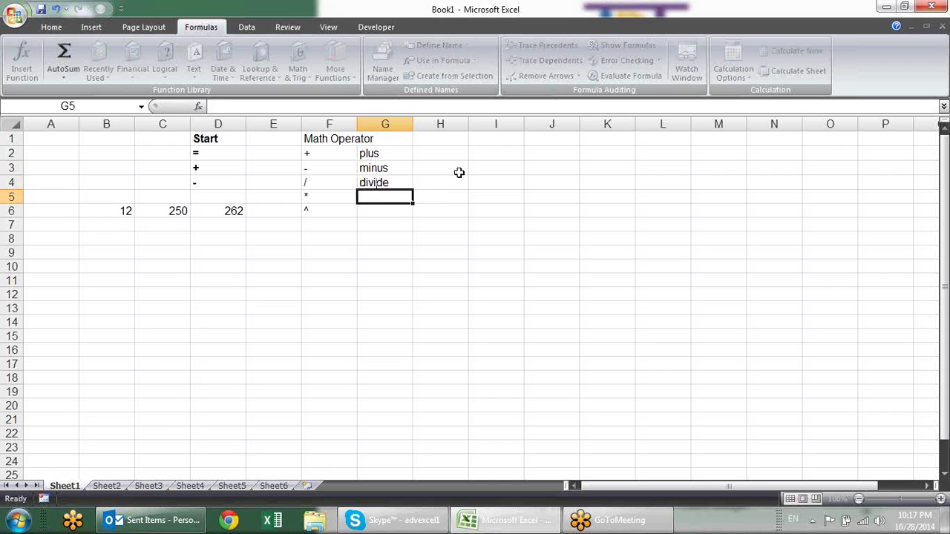
text(multi)
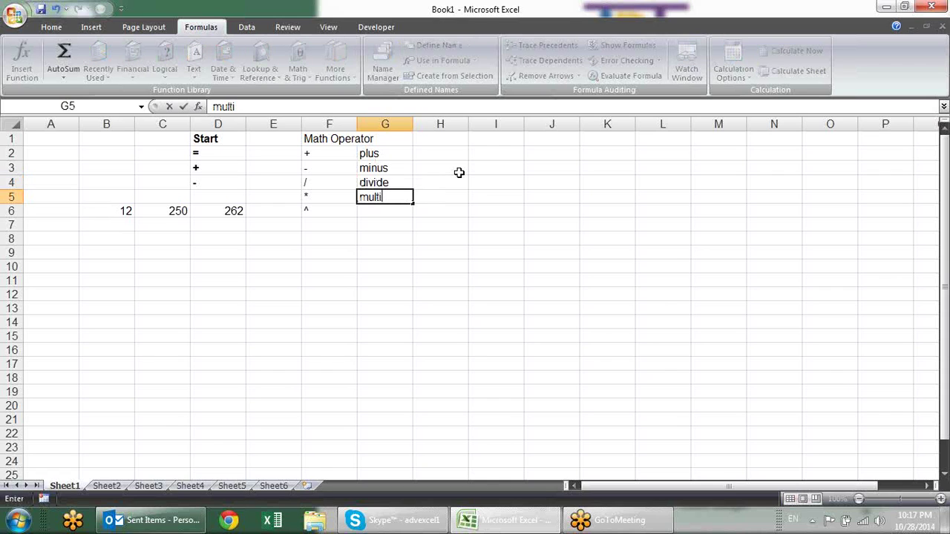
text(ply)
key(Return)
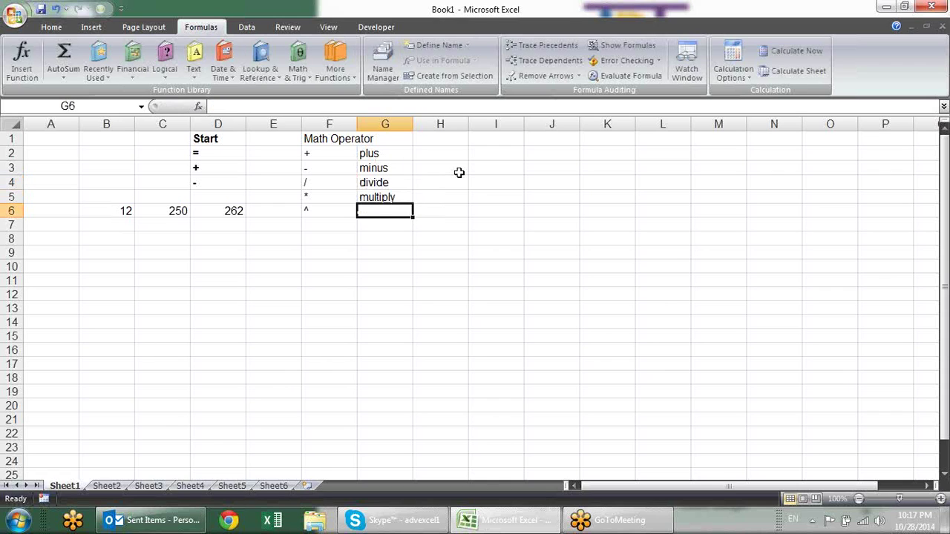
text(power)
key(Return)
key(Up)
key(Up)
- Change the D6 formula to multiply B6 by C6 (=B6*C6)
key(Down)
key(Down)
key(Down)
key(Left)
key(Left)
key(Left)
key(Left)
key(Up)
key(Up)
key(Right)
key(F2)
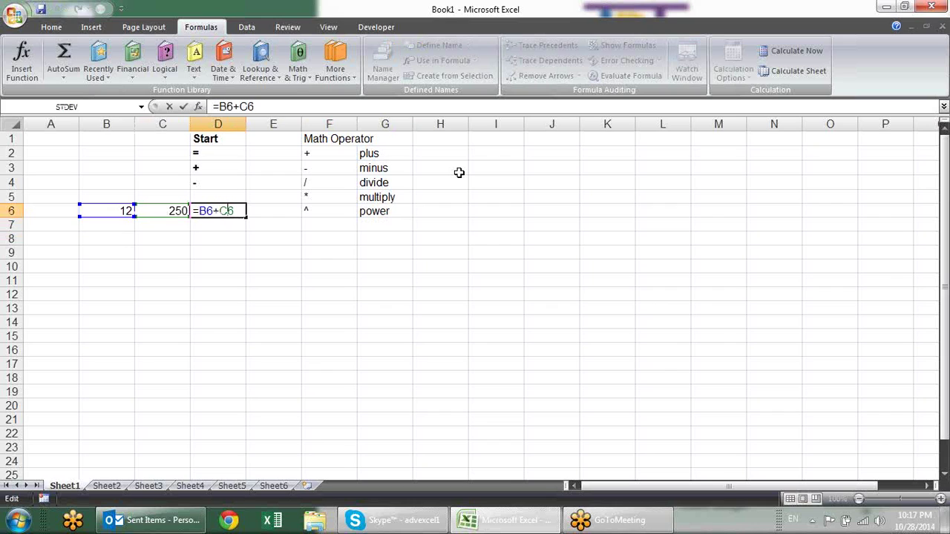
key(BackSpace)
text(x)
key(Return)
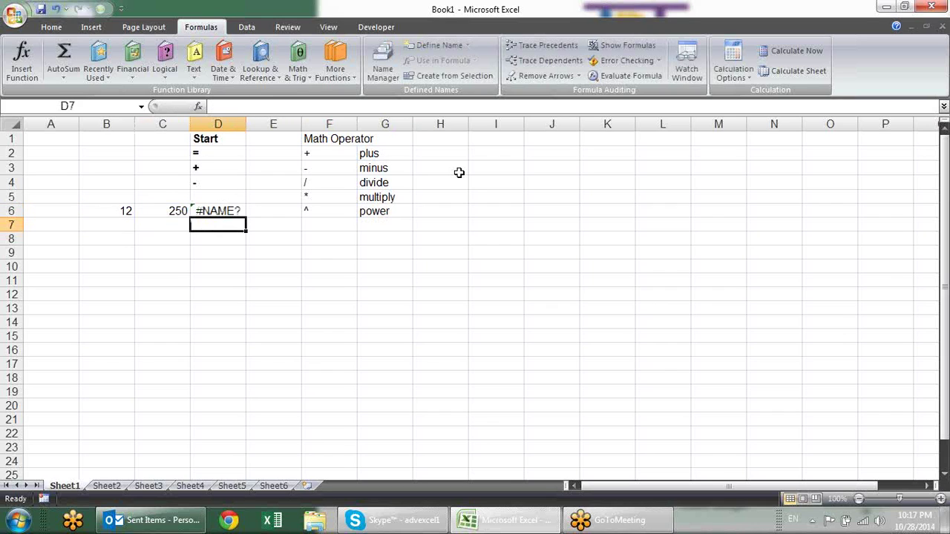
key(Up)
key(F2)
key(BackSpace)
text(*)
key(Return)
- Replace 250 in C6 with 2
key(Up)
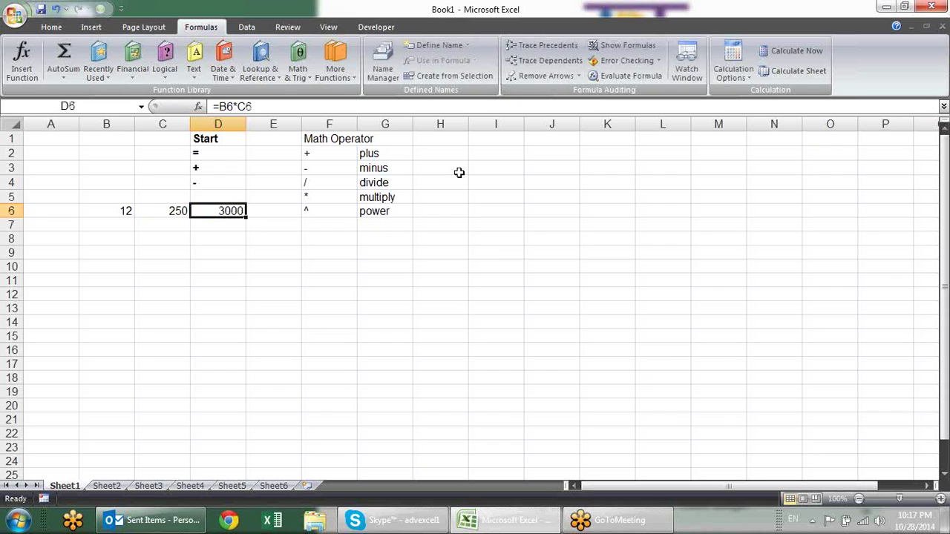
key(Left)
text(2)
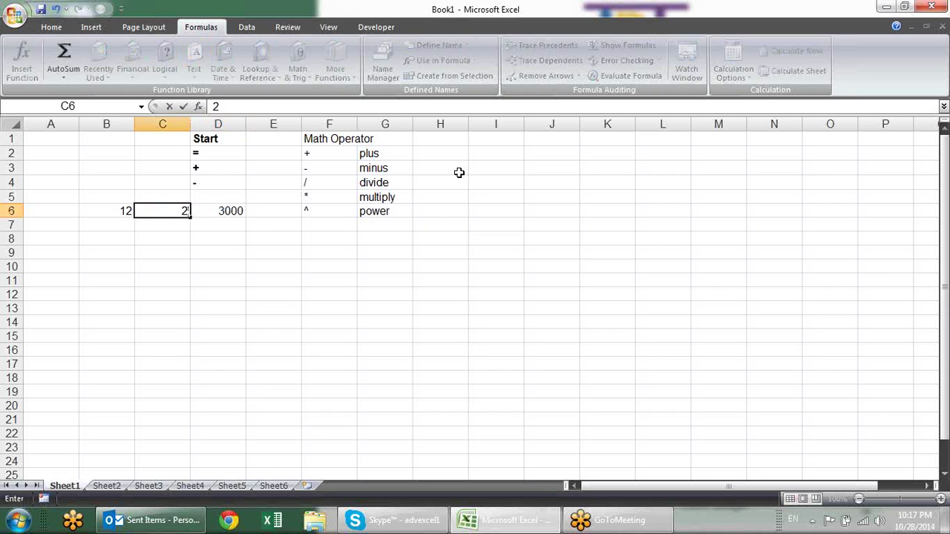
key(Return)
- Edit D6 to =B6^C6 so it shows 144
key(Up)
key(Right)
key(F2)
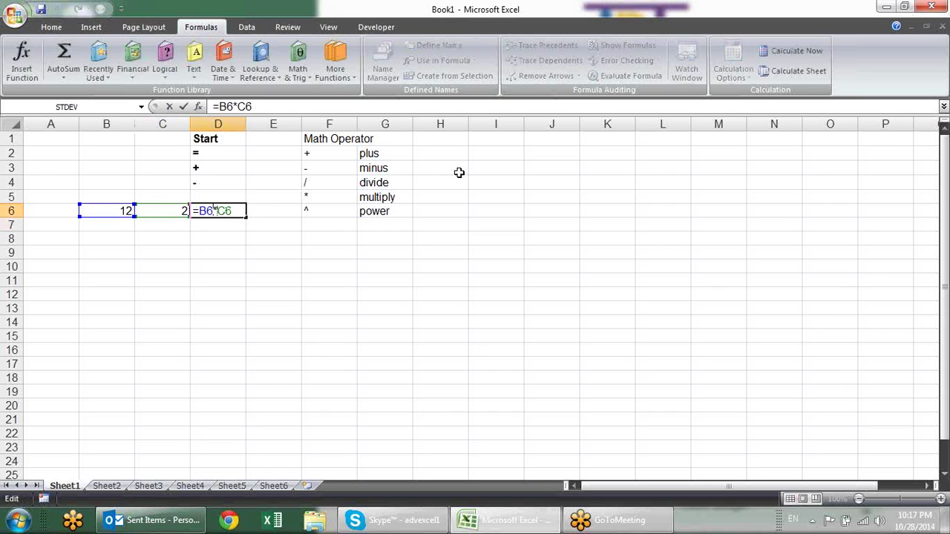
key(BackSpace)
text(^)
key(Return)
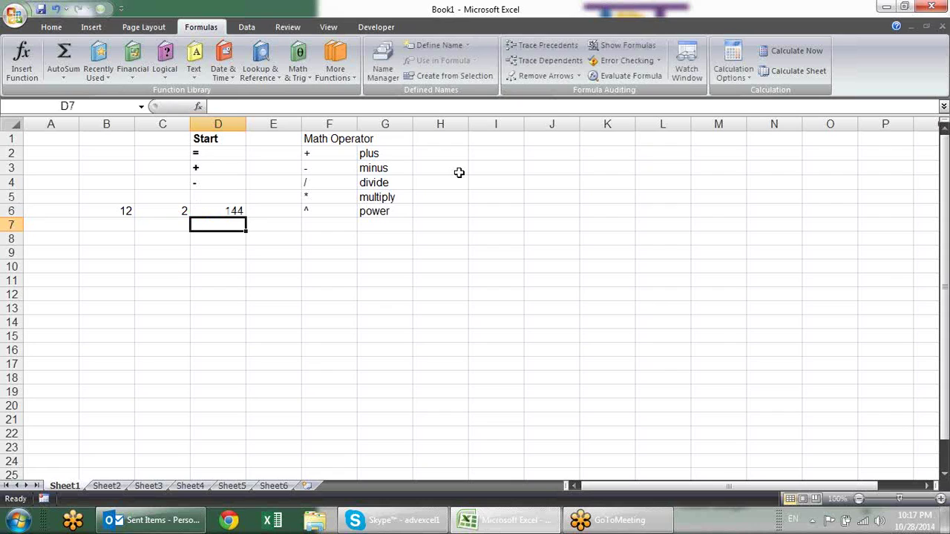
key(Up)
key(Right)
key(Right)
key(Up)
key(Up)
key(Up)
key(Up)
key(Up)
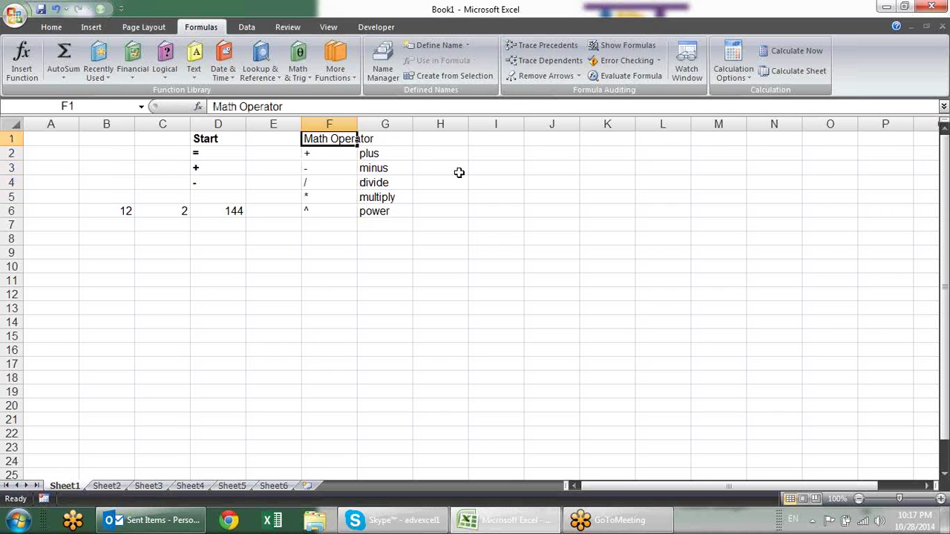
- Bold the Math Operator heading and enter the heading 'Logical Operator' in I1
key(ctrl+b)
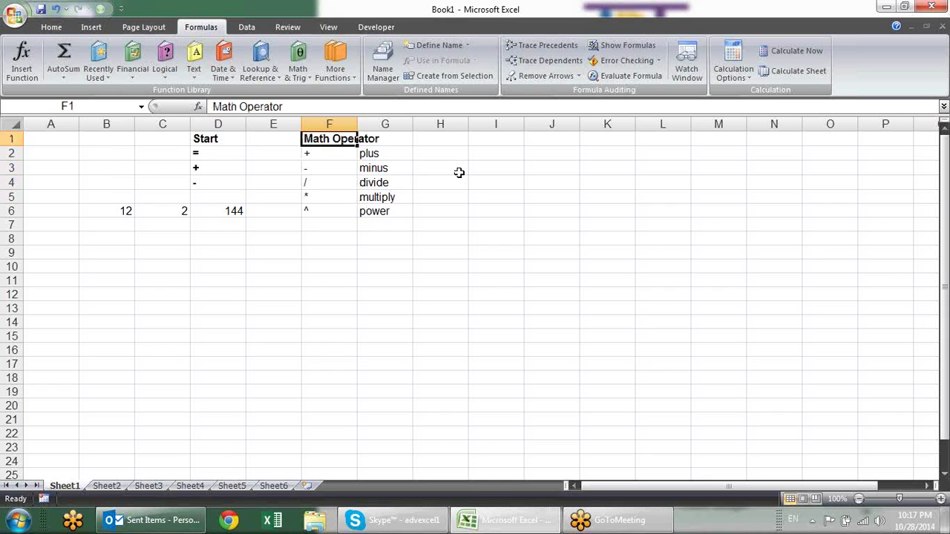
key(Right)
key(Right)
key(Right)
text(L)
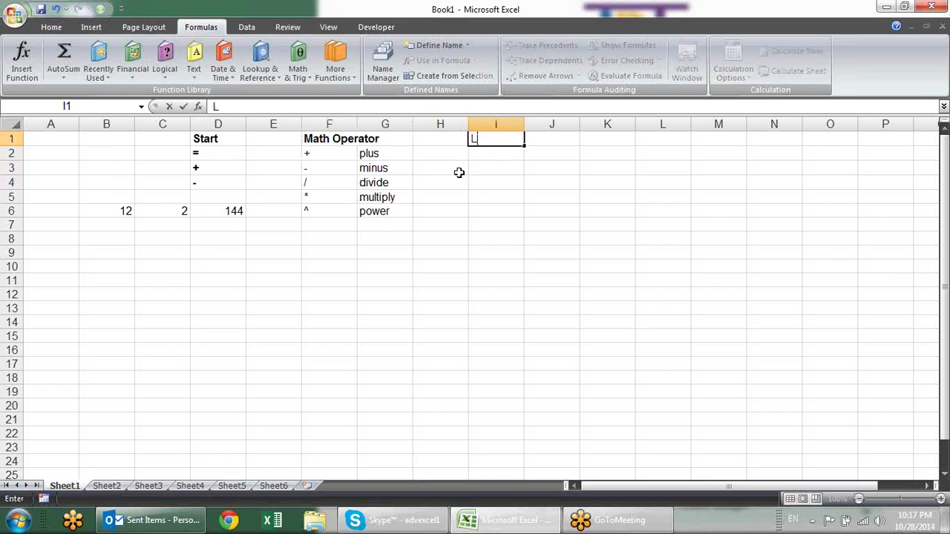
text(ogical Operator)
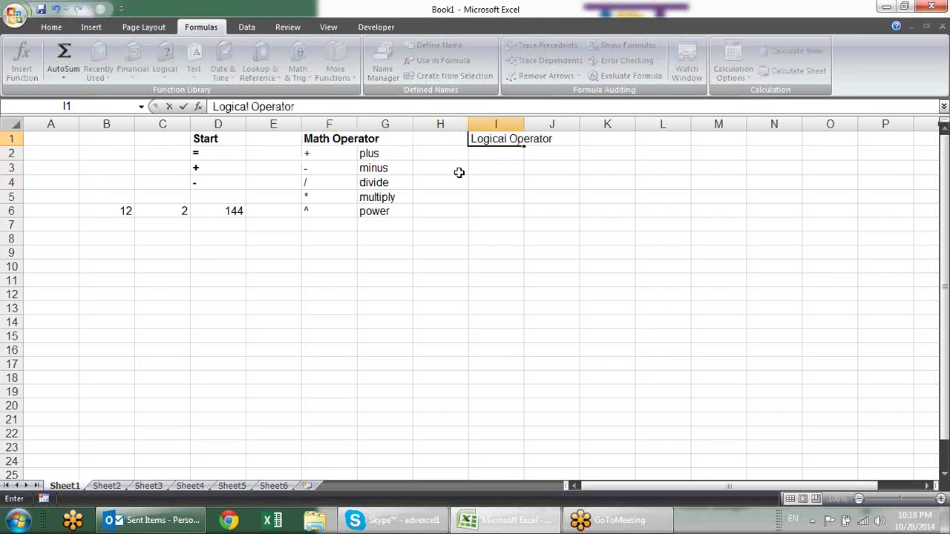
key(Return)
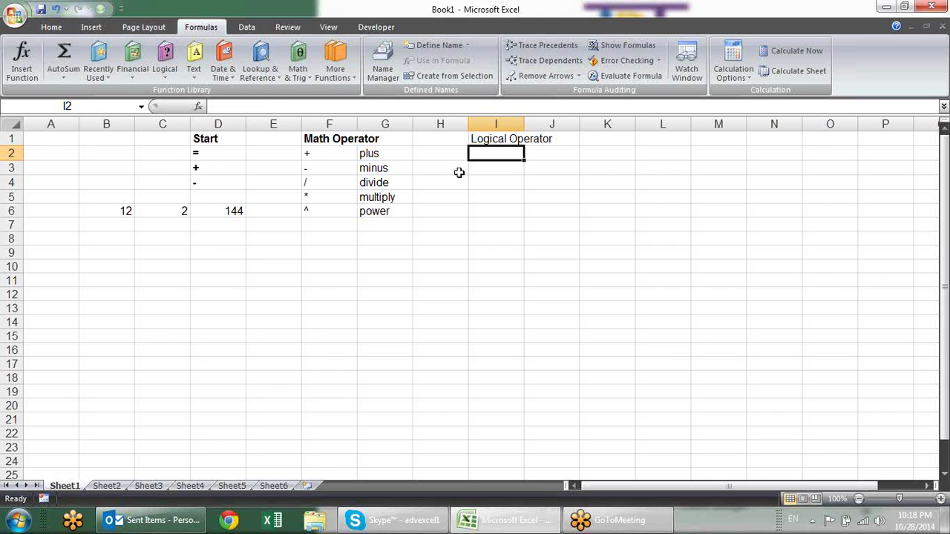
- List the operators =, >, >=, <, <= and <> in I2:I7
text(=)
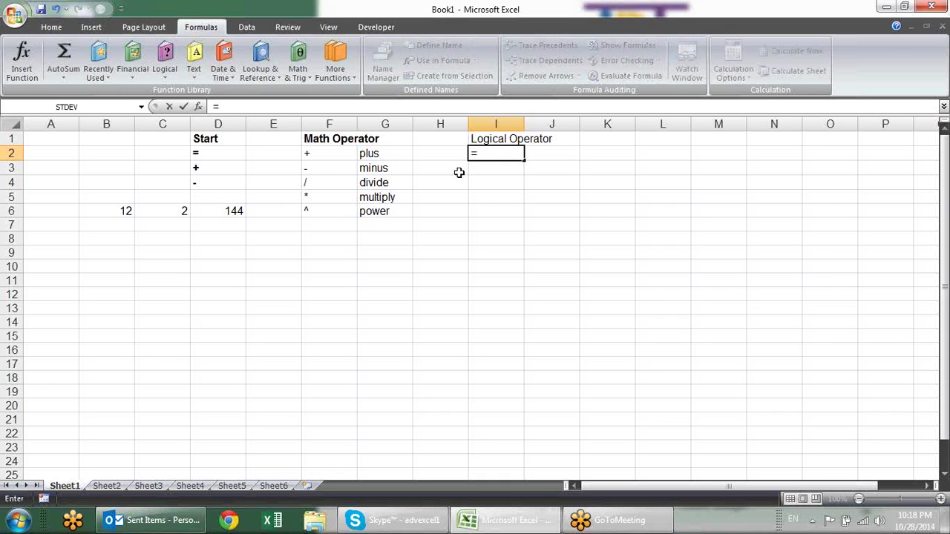
key(Return)
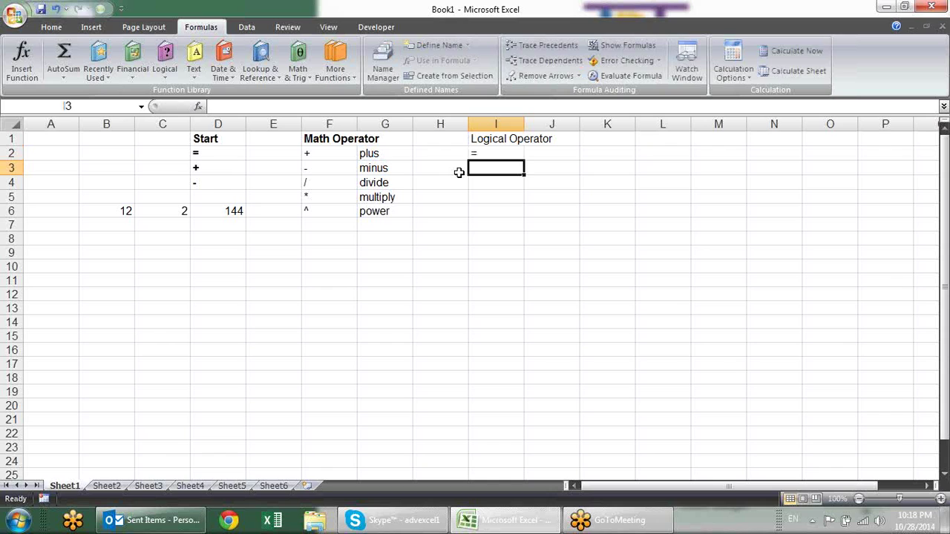
text(>)
key(Return)
text(>=)
key(Return)
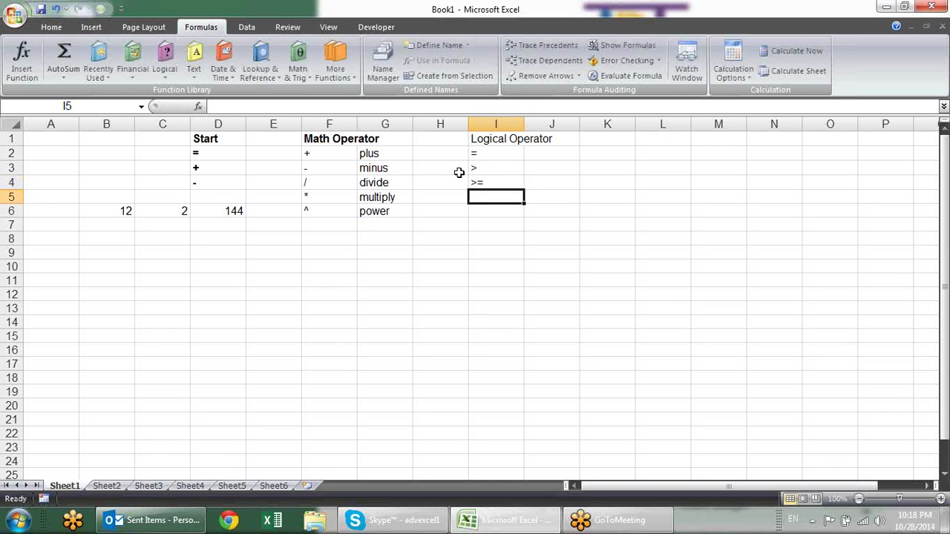
text(<)
key(Return)
text(<=)
key(Return)
text(<>)
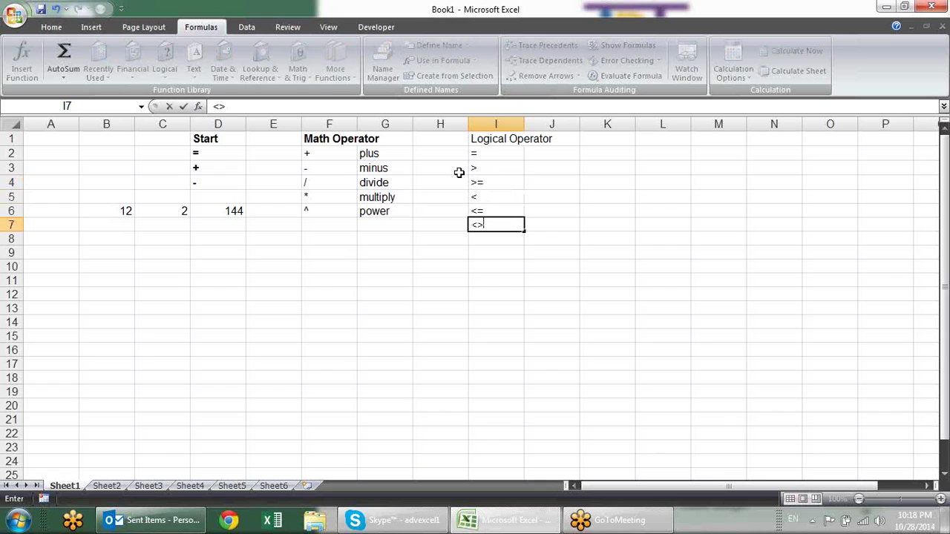
key(Return)
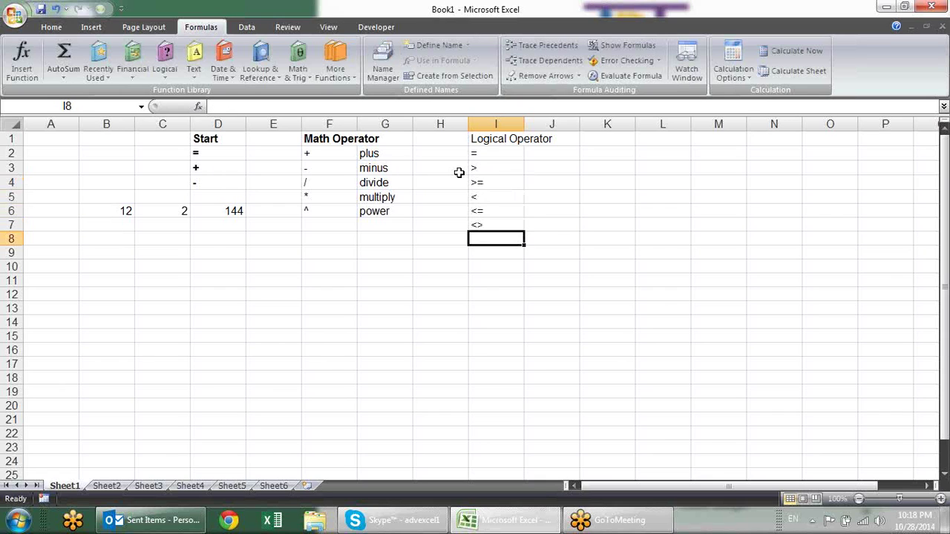
- Enter meanings 'equal', 'greater than' and 'greater than equal to' in J2:J4
key(Up)
key(Up)
key(Up)
key(Up)
key(Up)
key(Up)
key(Right)
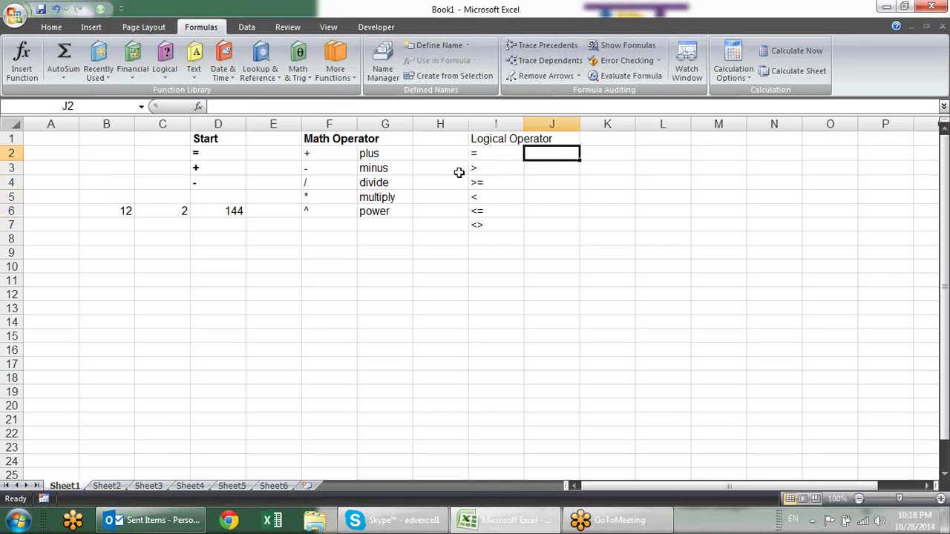
text(equal)
key(Return)
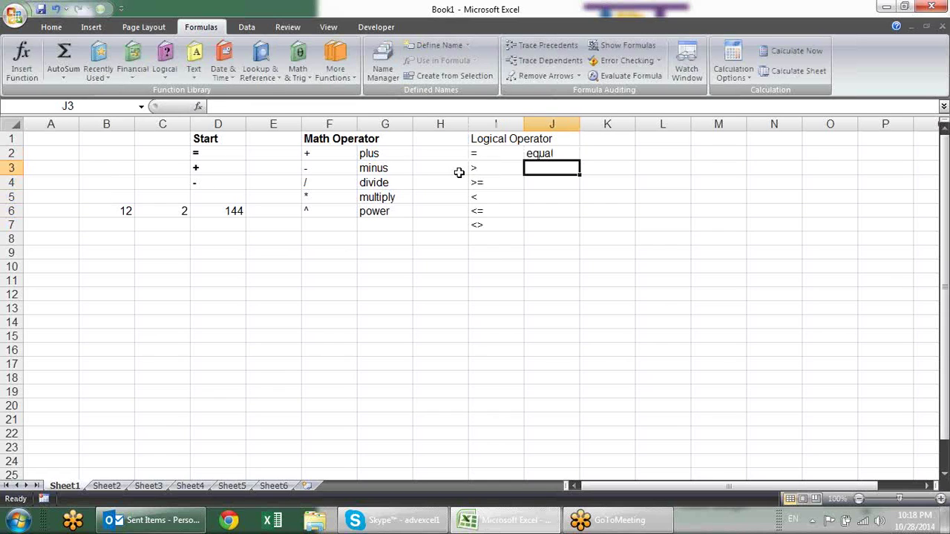
text(greater than)
key(Return)
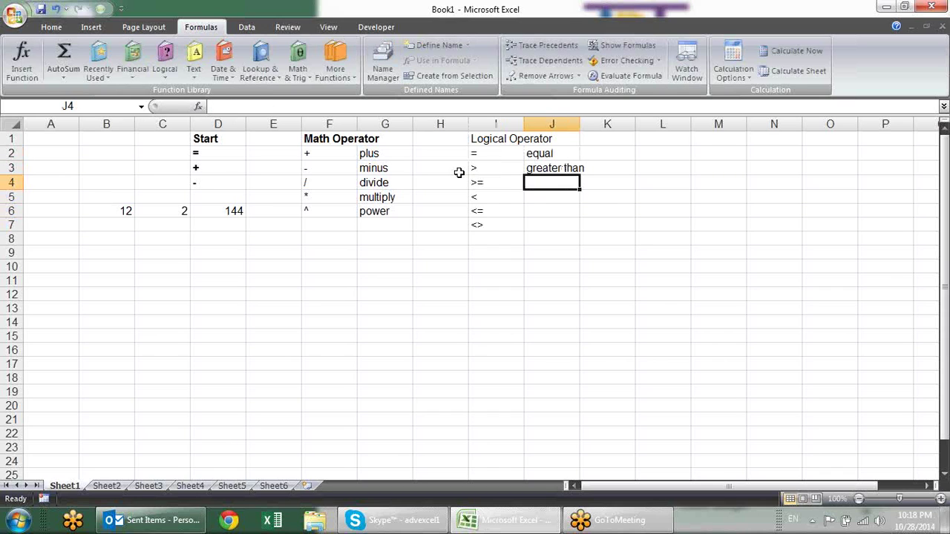
text(greater than equal to)
key(Return)
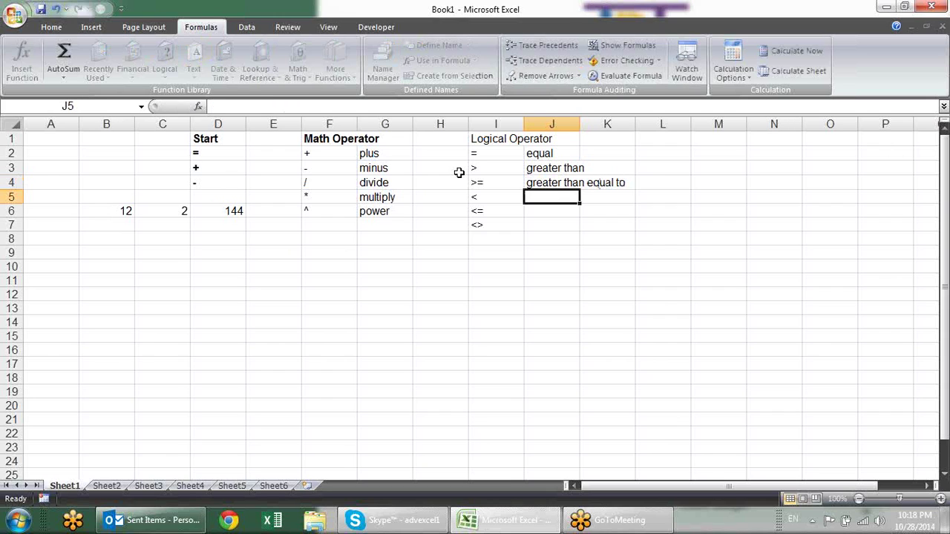
- Enter meanings 'Less than', 'Less than equal to' and 'Not equal to' in J5:J7
text(Less the)
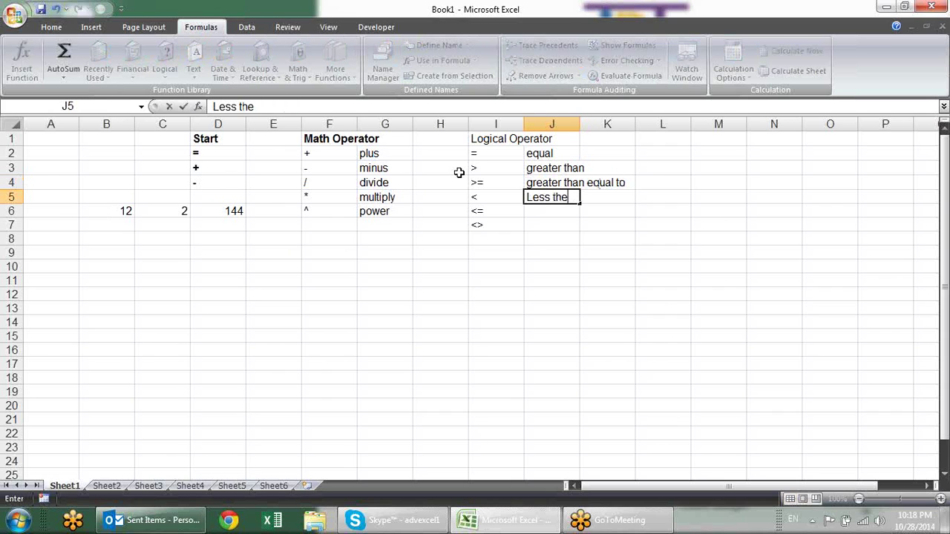
key(BackSpace)
text(an)
key(Return)
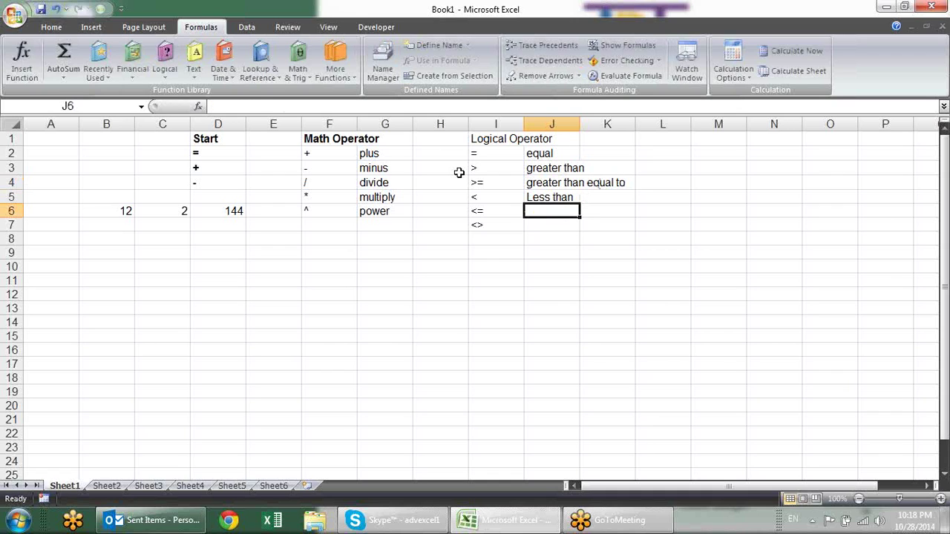
text(L)
key(Return)
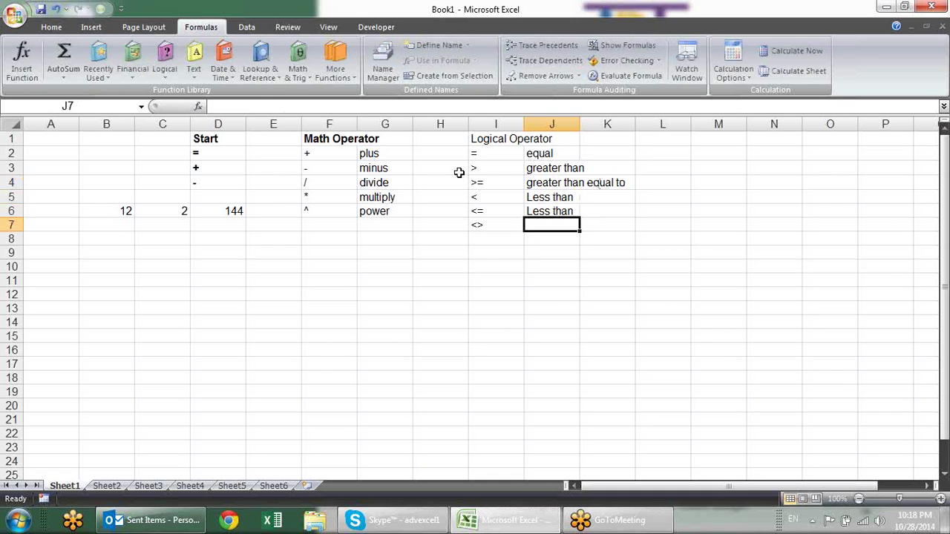
key(Up)
key(F2)
text(equal to)
key(Return)
text(Not equal to)
key(Return)
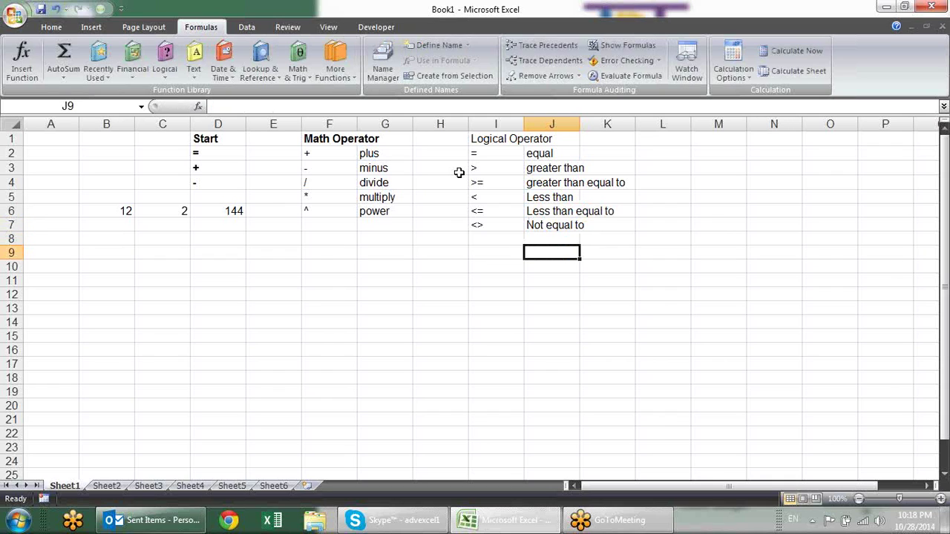
- Make the Logical Operator heading in I1 bold, undoing an accidental paste
key(Down)
key(Left)
key(Left)
key(Left)
key(Left)
key(Right)
key(Right)
key(Right)
key(Up)
key(Up)
key(Up)
key(Up)
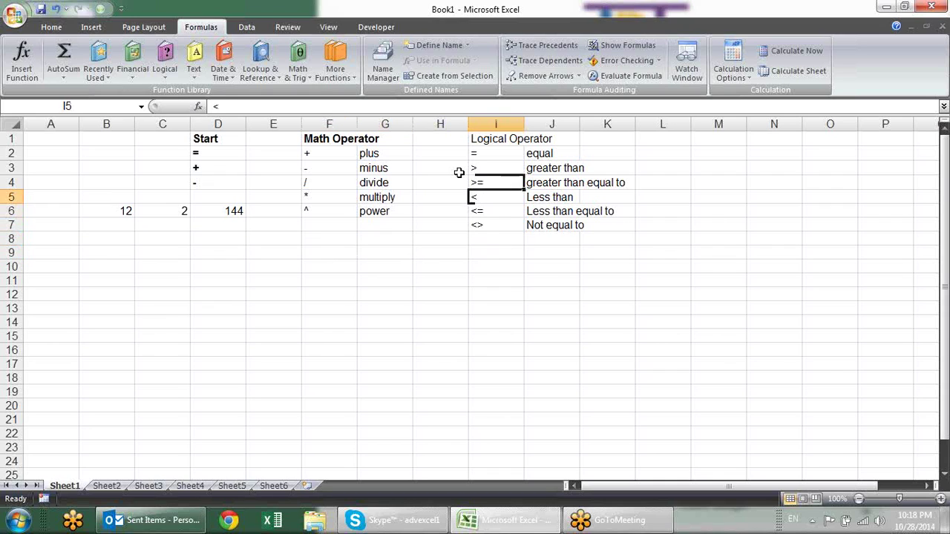
key(Up)
key(Up)
key(Up)
key(ctrl+v)
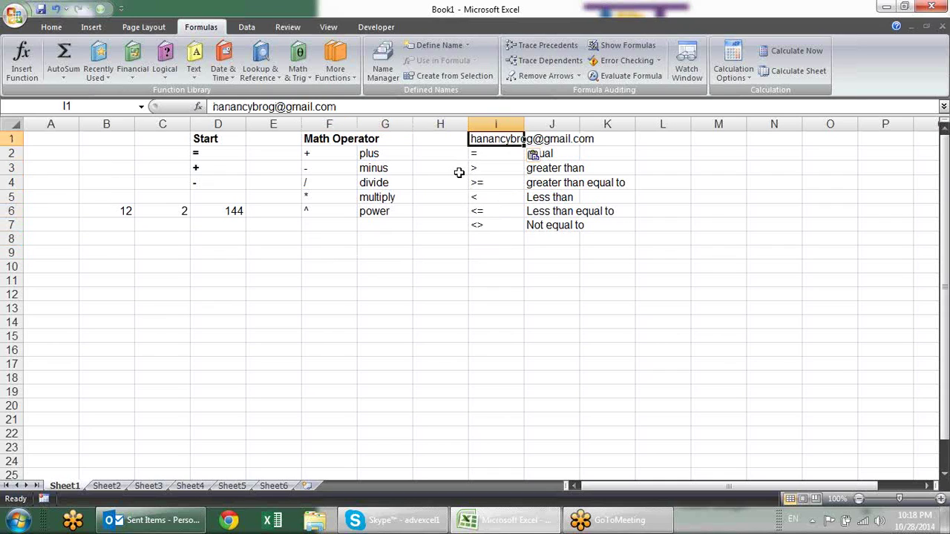
key(ctrl+z)
key(ctrl+b)
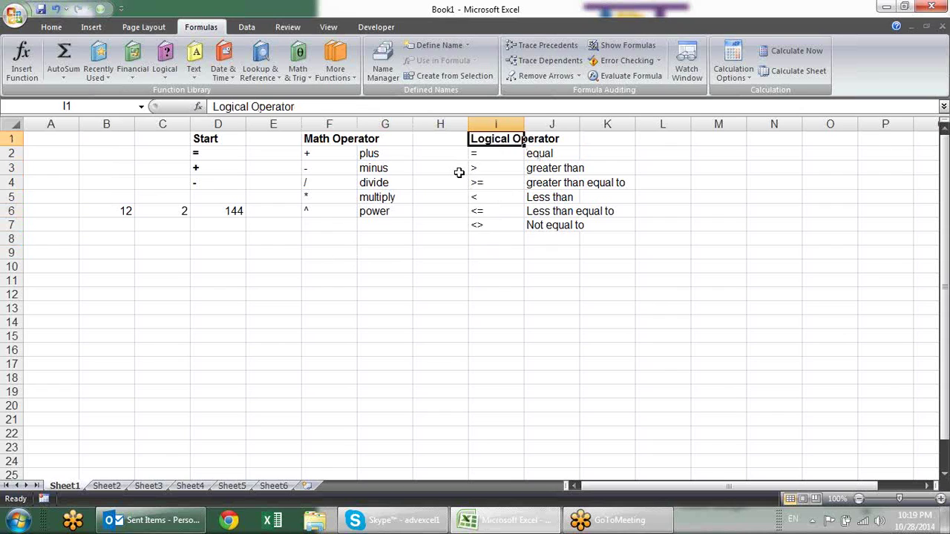
key(Down)
key(Down)
key(Down)
key(Down)
key(Down)
key(Down)
key(Left)
key(Left)
key(Left)
key(Left)
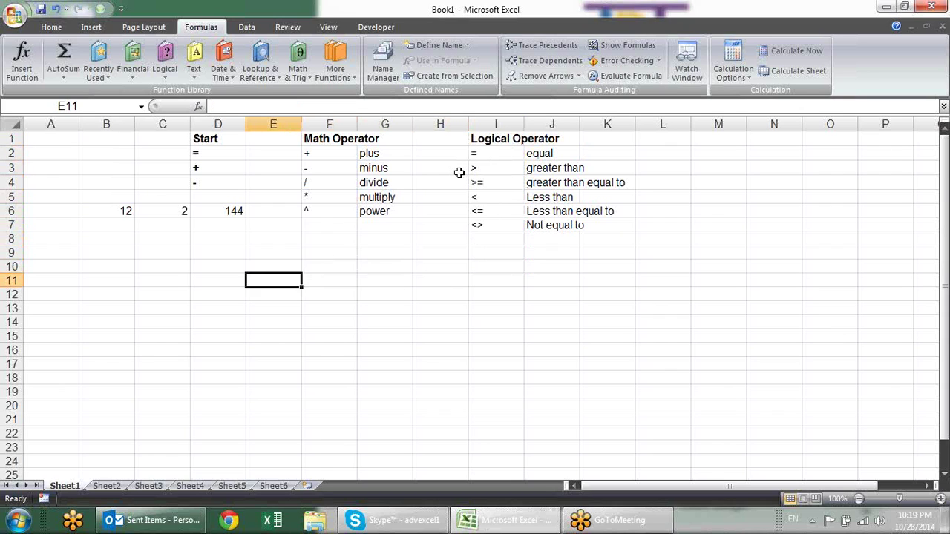
- Enter 23 in E9, 12 in F9, and the formula =E9>F9 in G9
key(Up)
key(Up)
text(23)
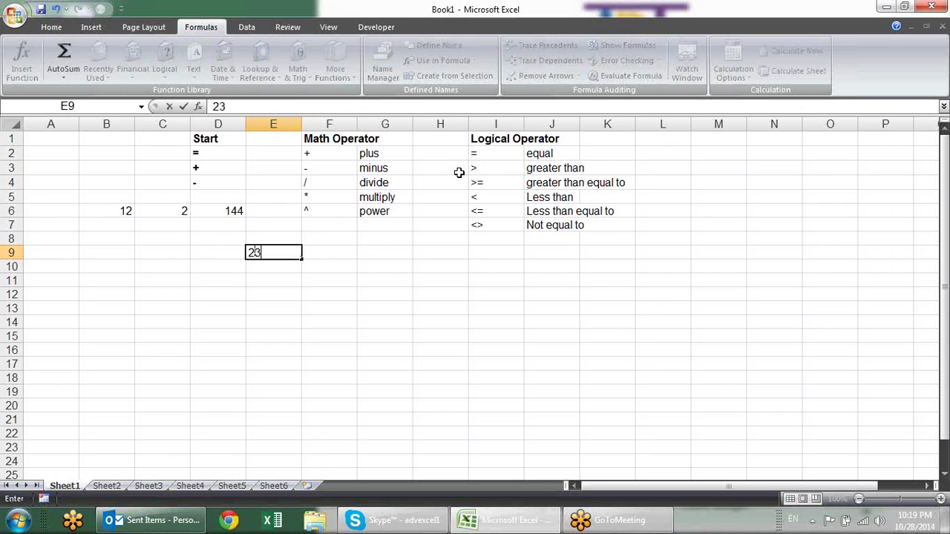
key(Tab)
text(12)
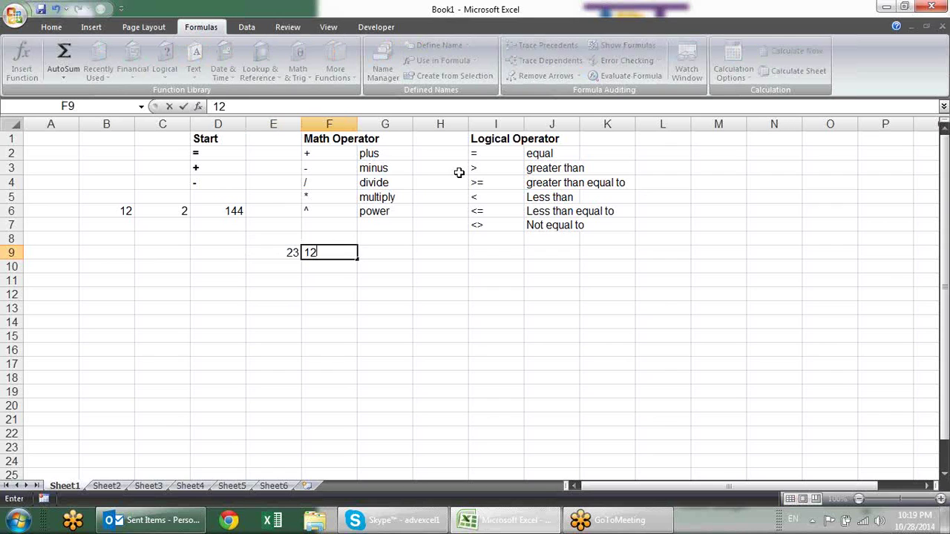
key(Tab)
text(=)
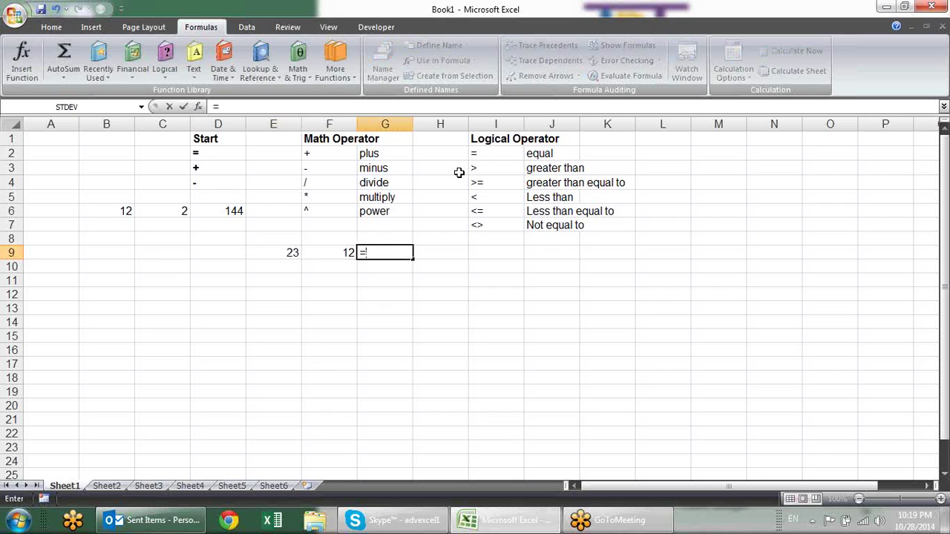
click(298, 253)
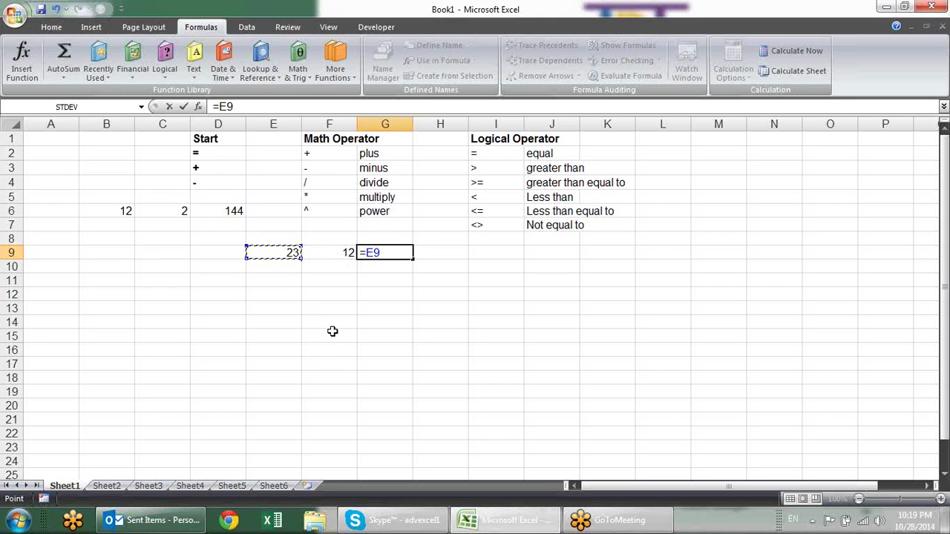
text(>)
click(329, 252)
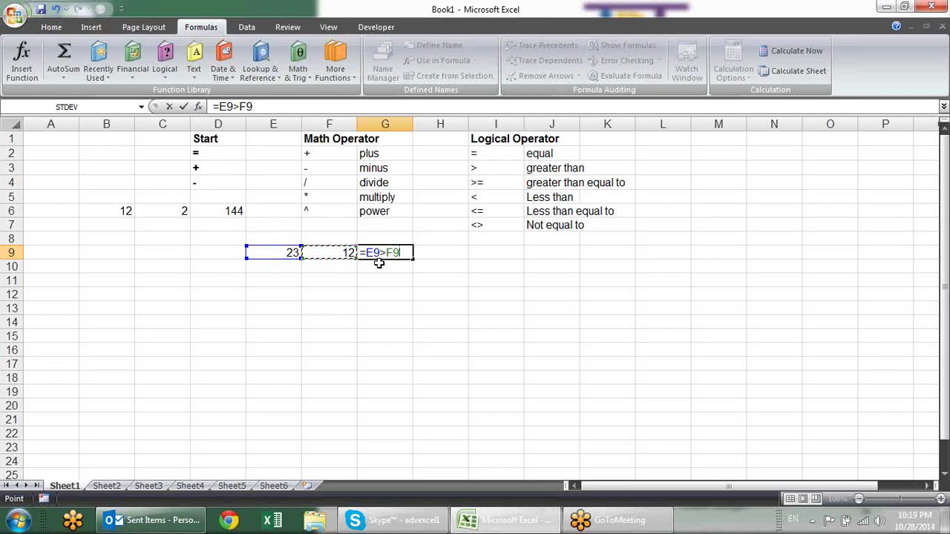
key(Return)
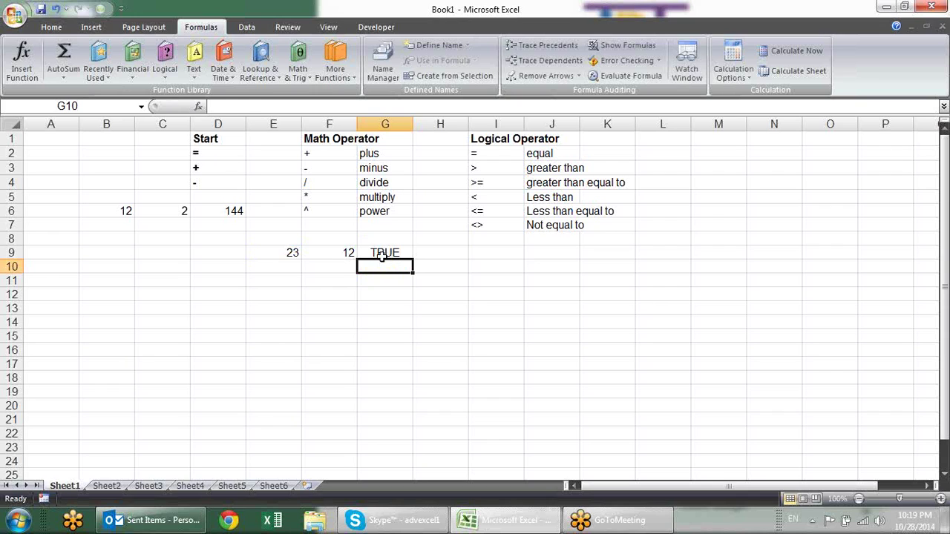
- Change F9 to 24 so the greater-than comparison returns FALSE
double_click(384, 254)
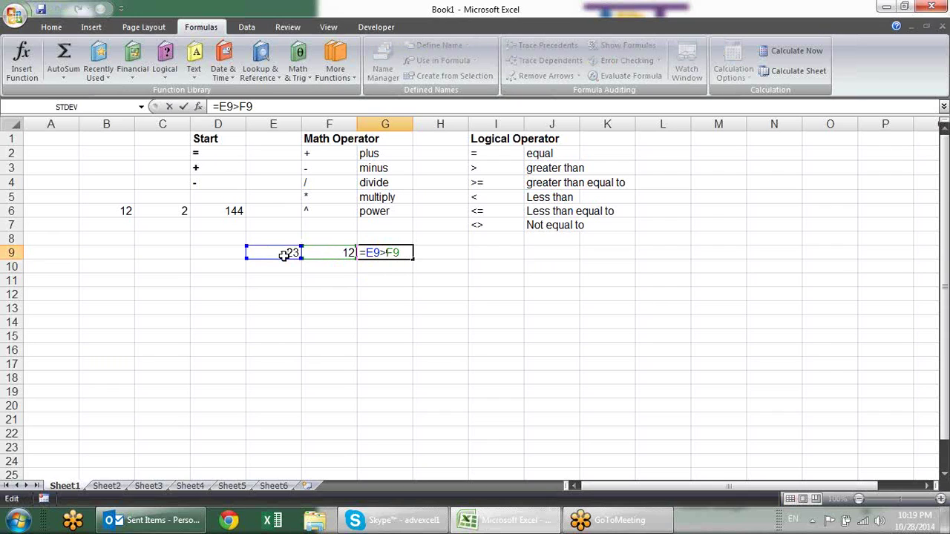
key(Return)
key(Up)
key(Left)
text(24)
key(Return)
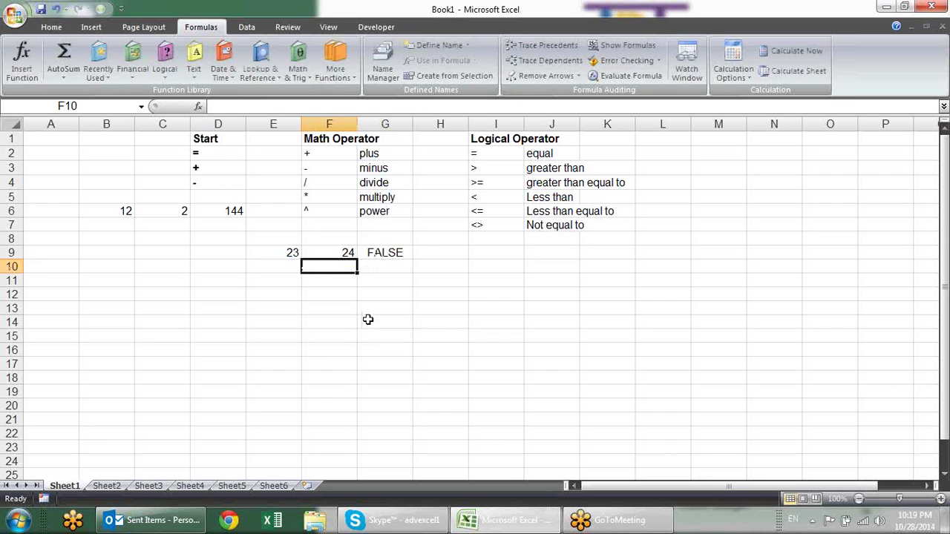
- Edit G9's formula to the equal-to comparison =E9=F9
key(Up)
key(Right)
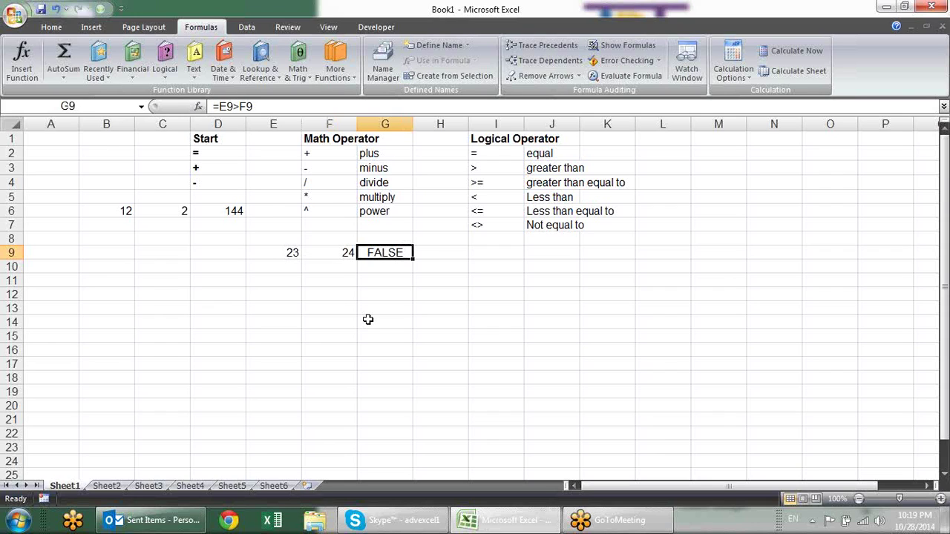
key(Left)
key(F2)
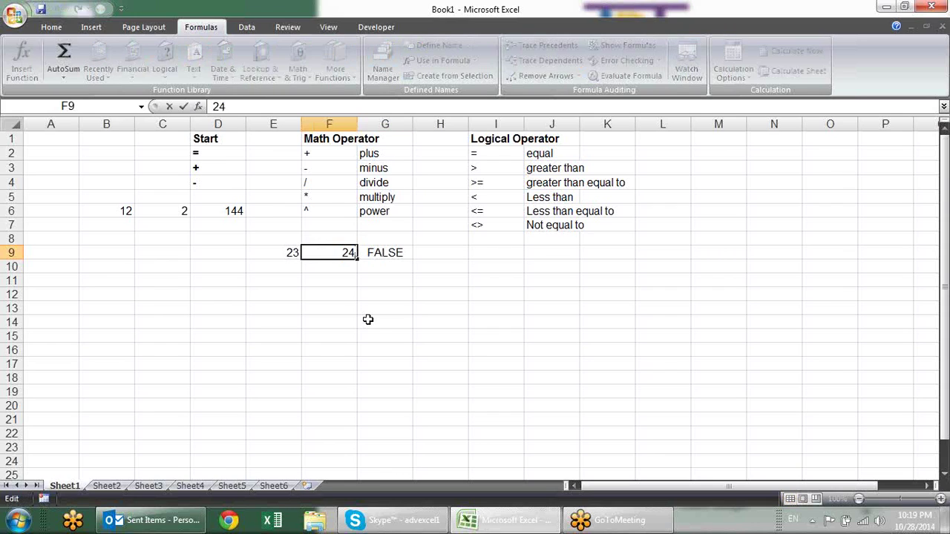
key(Escape)
key(Right)
key(F2)
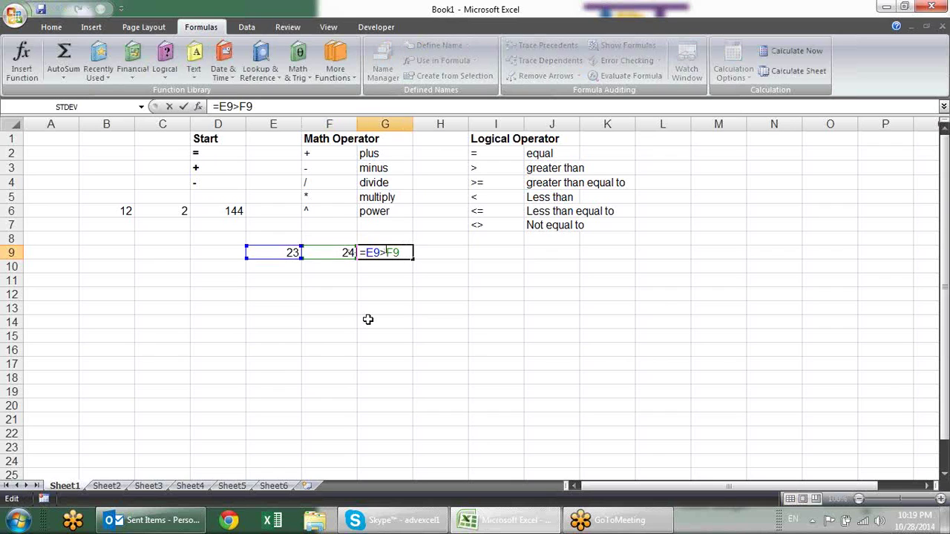
key(BackSpace)
text(=)
key(Return)
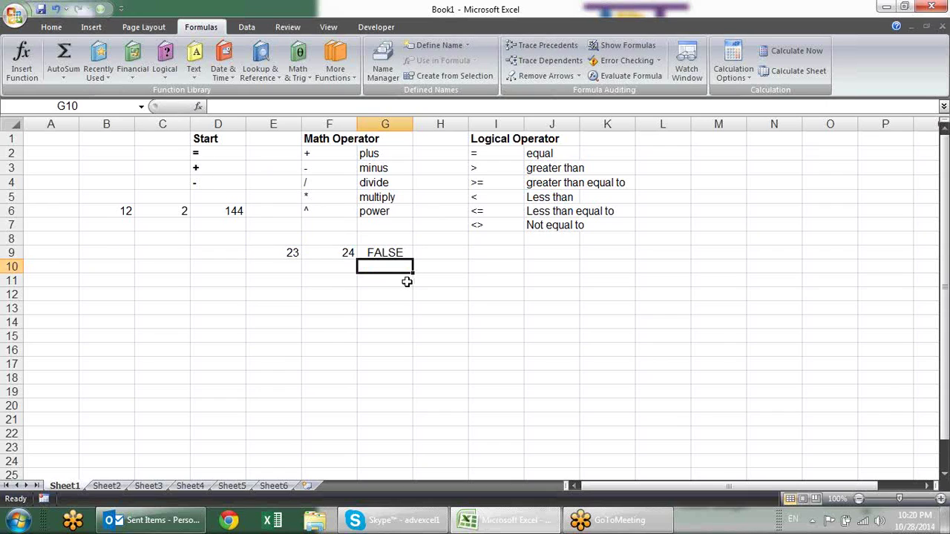
- Set F9 to 23 and change G9's formula to =E9>F9
key(Up)
key(Left)
text(23)
key(Return)
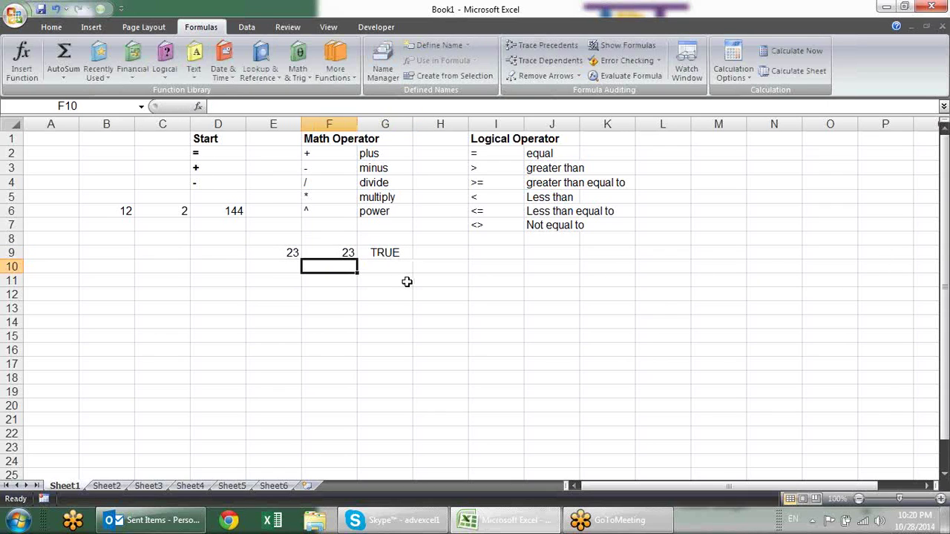
key(Up)
key(Right)
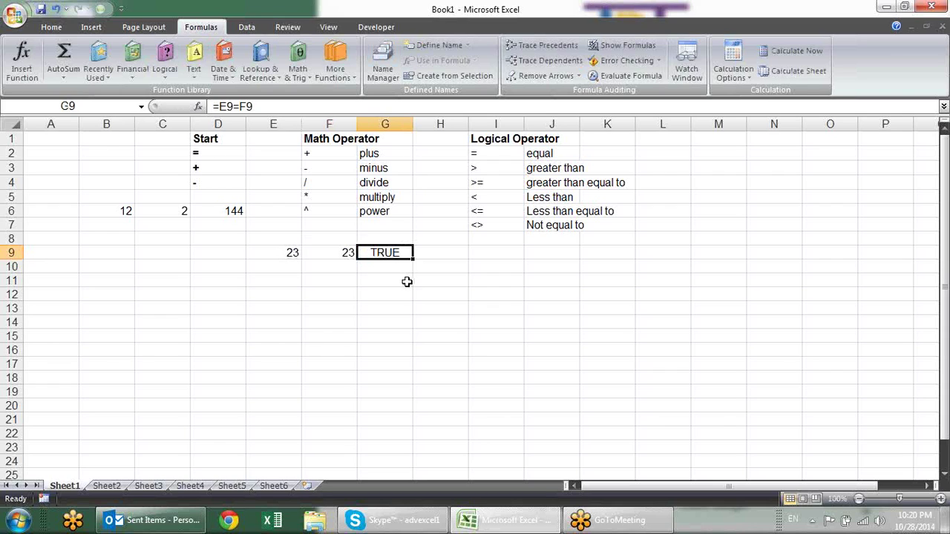
key(F2)
key(Left)
key(Left)
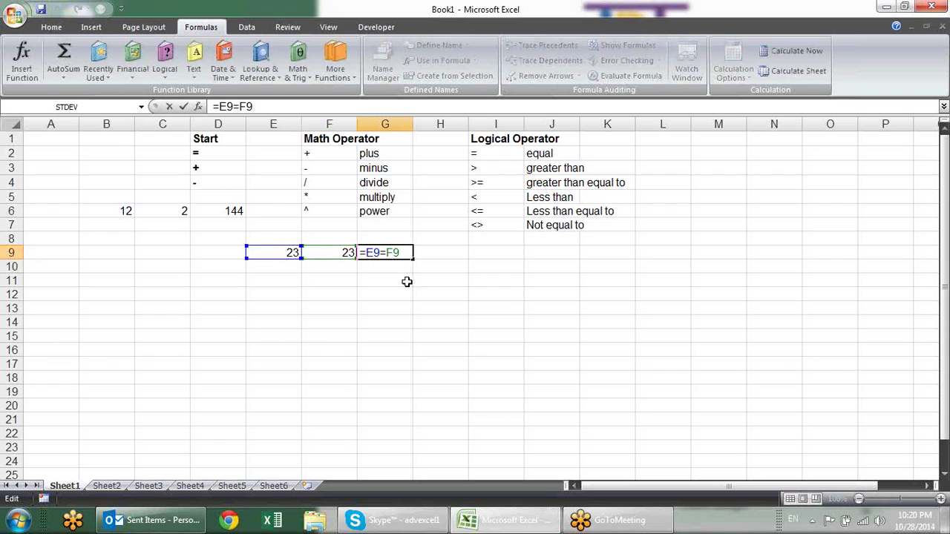
key(BackSpace)
text(>=)
key(BackSpace)
key(Return)
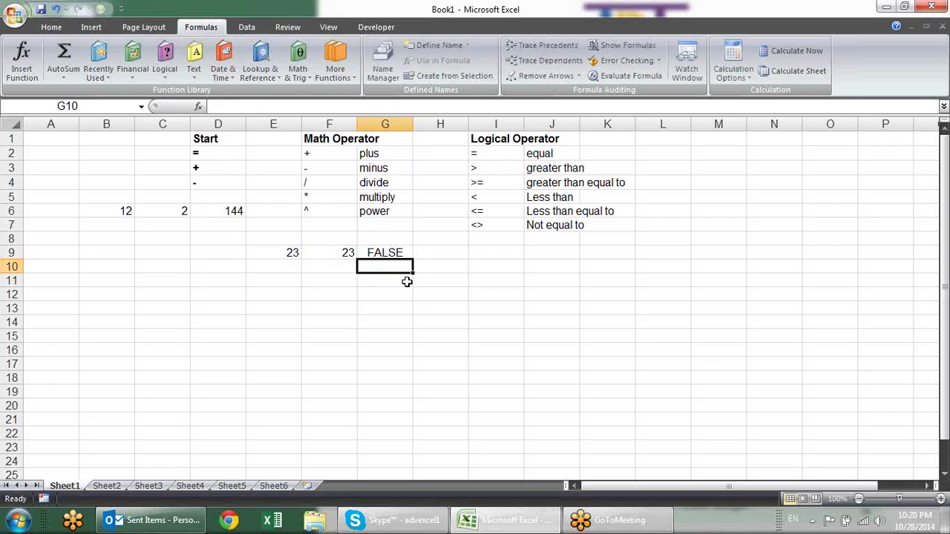
- Switch G9's operator to >= and then to <
key(Up)
key(F2)
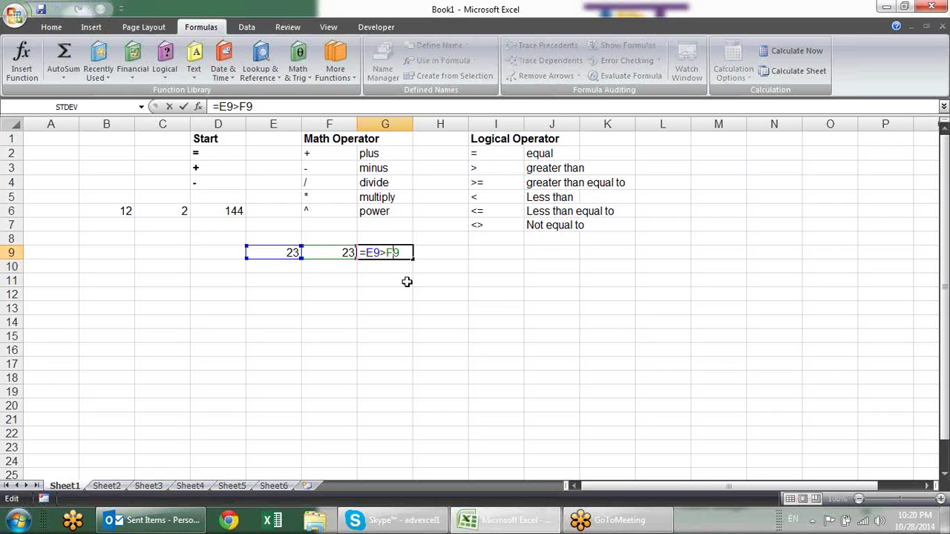
text(=)
key(Return)
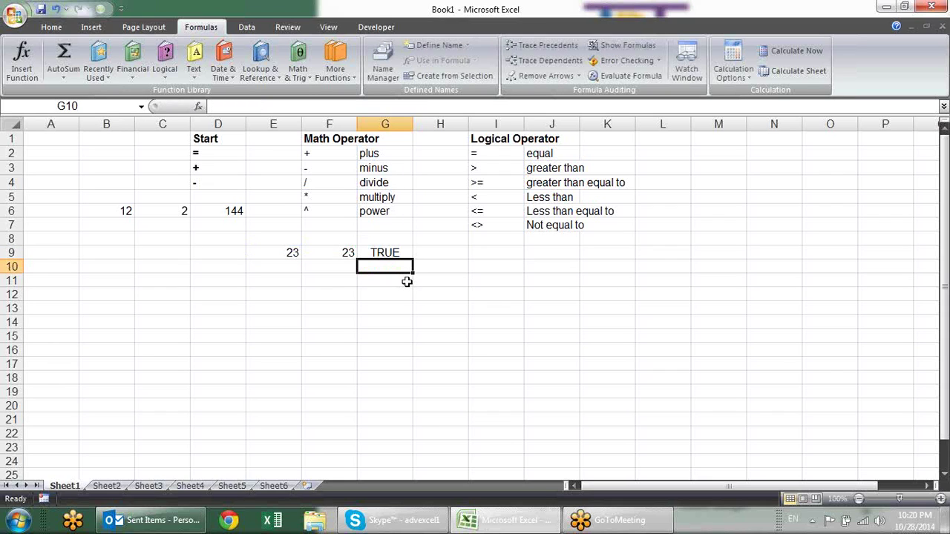
key(Up)
key(F2)
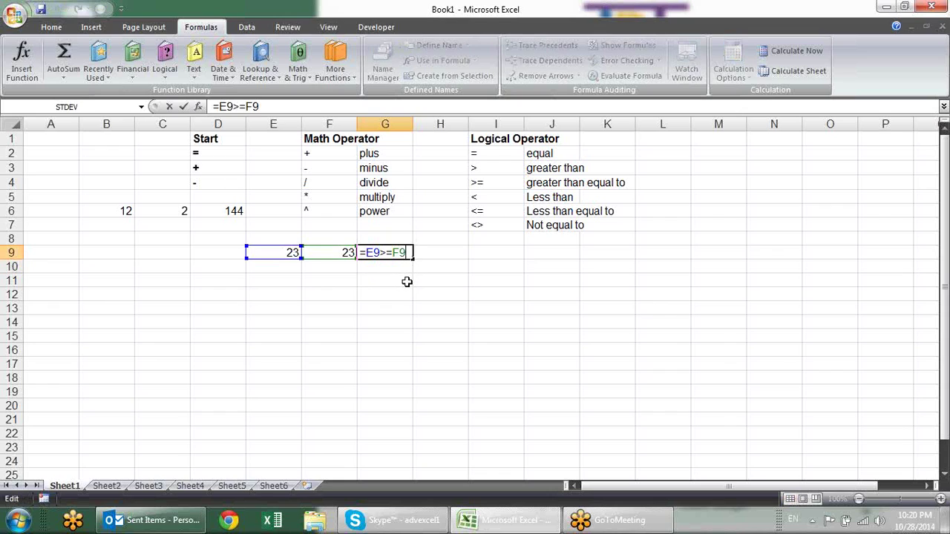
key(Delete)
key(BackSpace)
text(<)
key(Return)
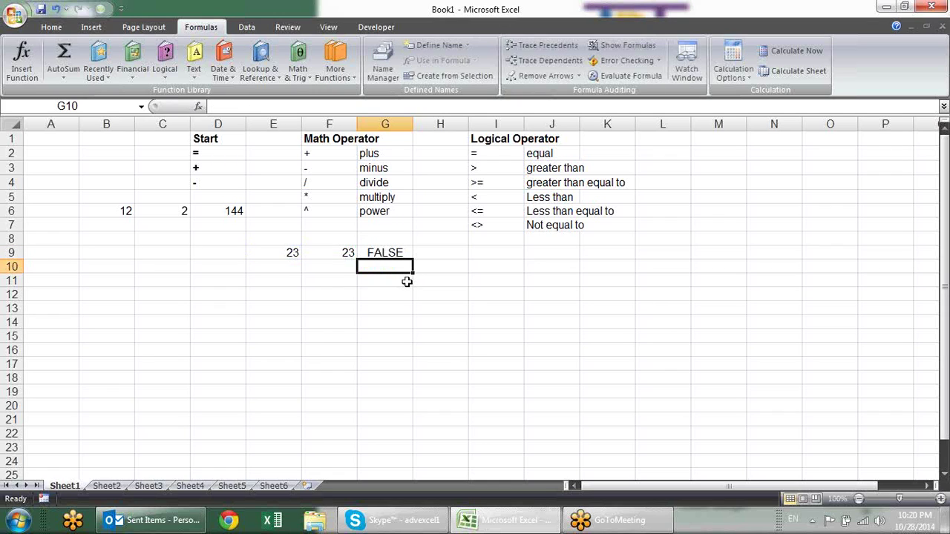
- Switch G9's operator to <= and then to <> for not equal to
key(Up)
key(F2)
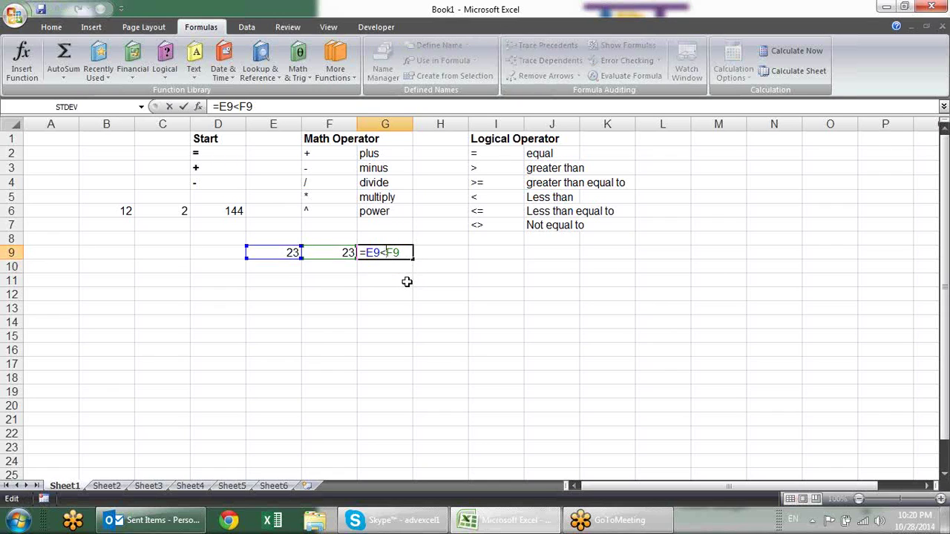
text(=)
key(Return)
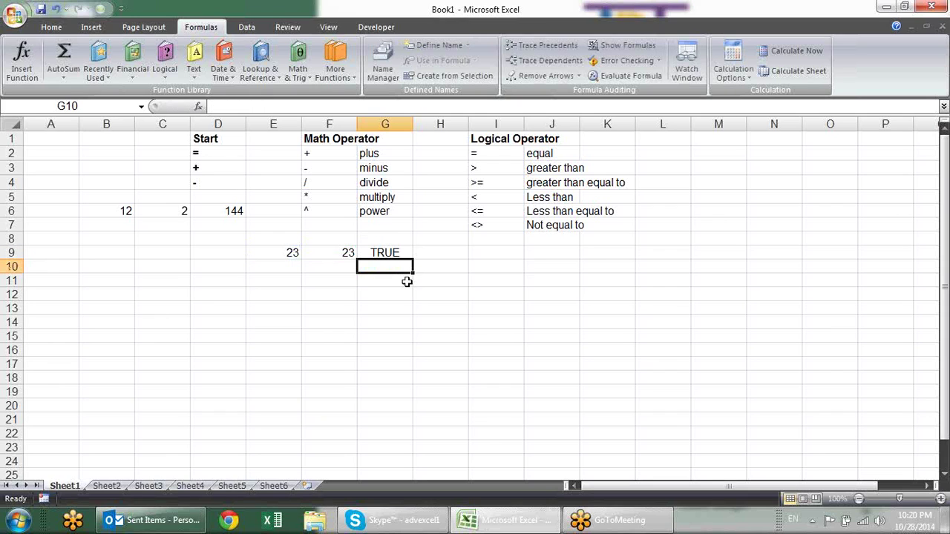
key(Up)
key(F2)
key(Left)
key(Left)
key(BackSpace)
text(>)
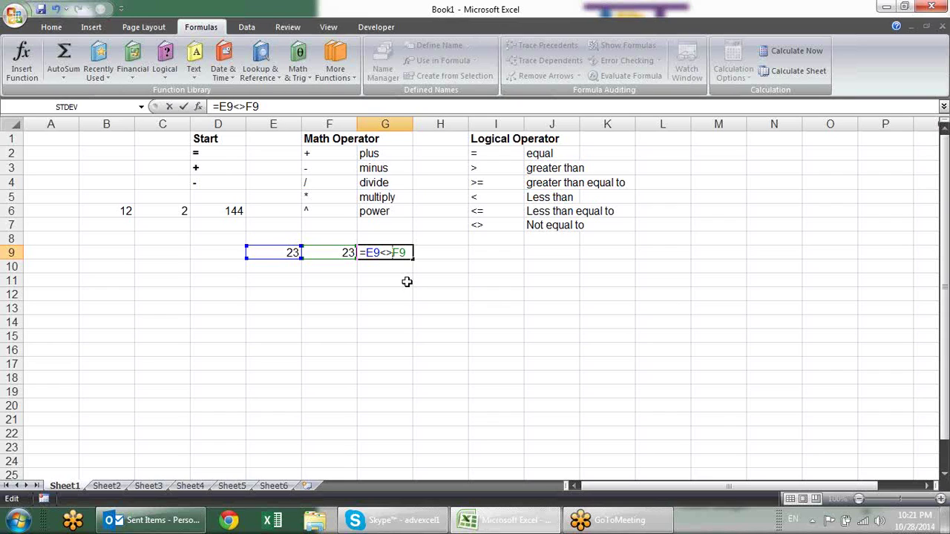
key(Return)
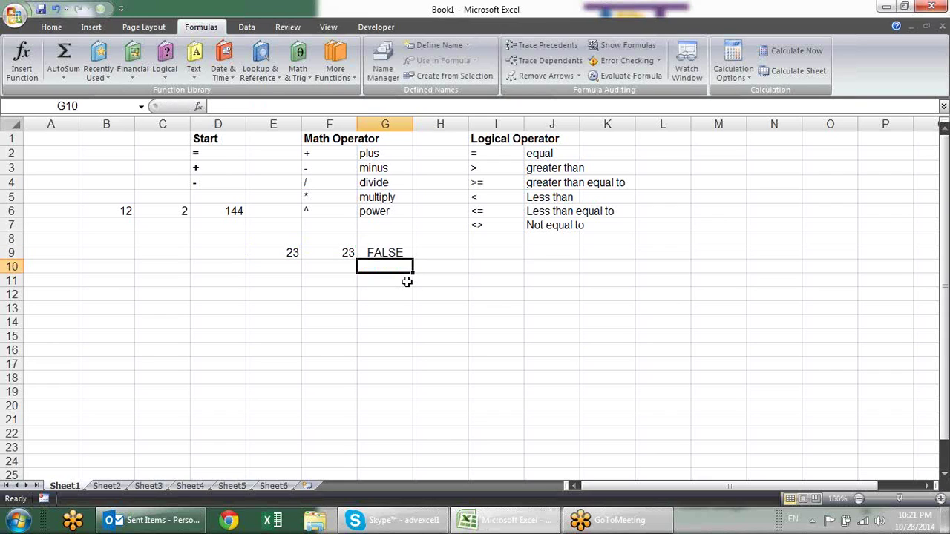
- Change F9 back to 24 so =E9<>F9 returns TRUE
key(Up)
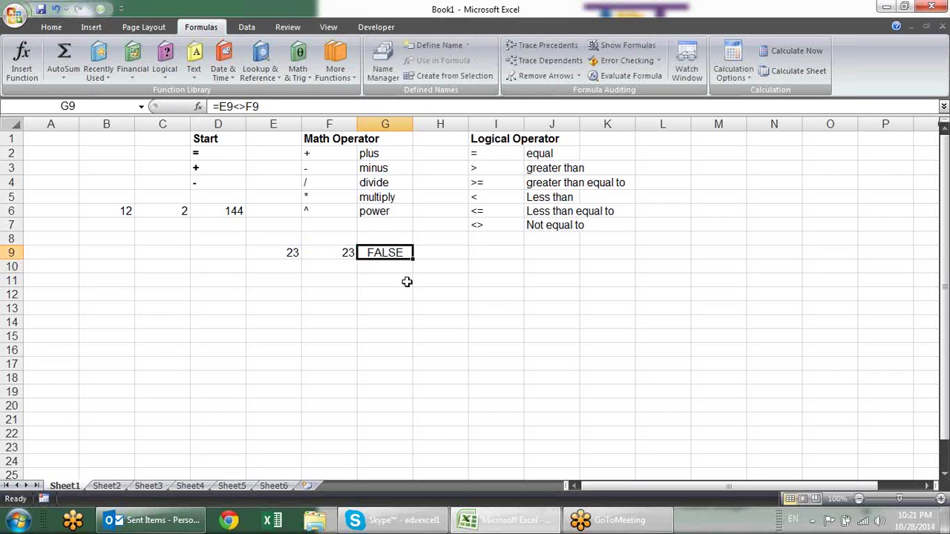
key(F2)
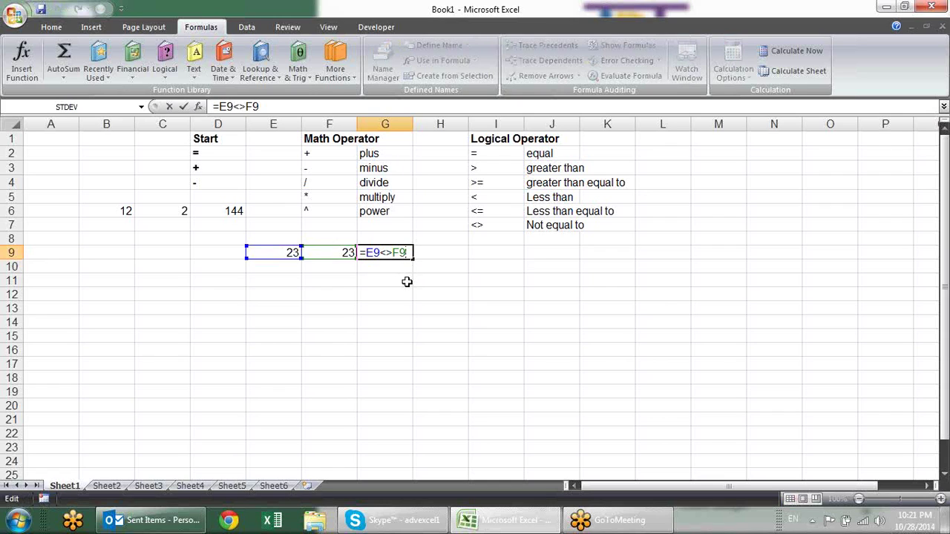
key(Return)
key(Up)
key(Left)
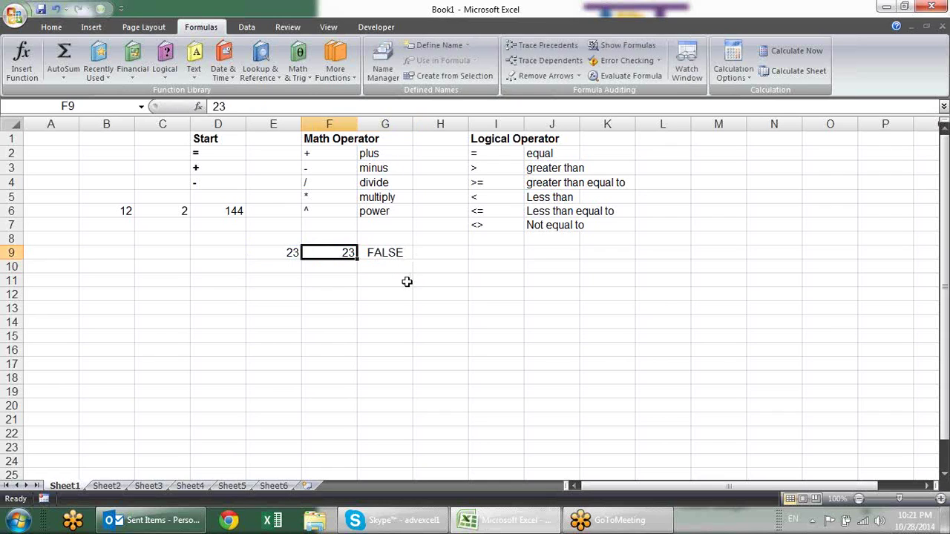
text(24)
key(Return)
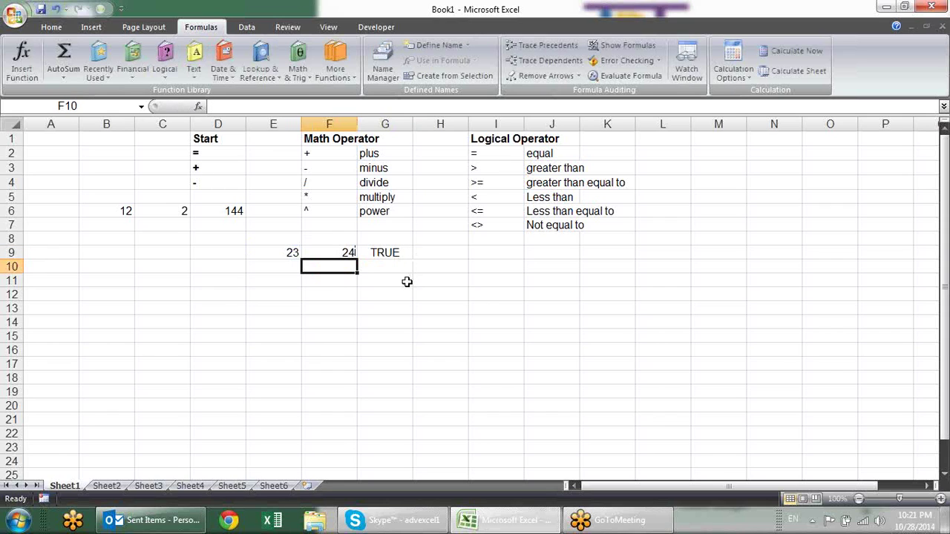
key(Up)
key(Right)
key(Right)
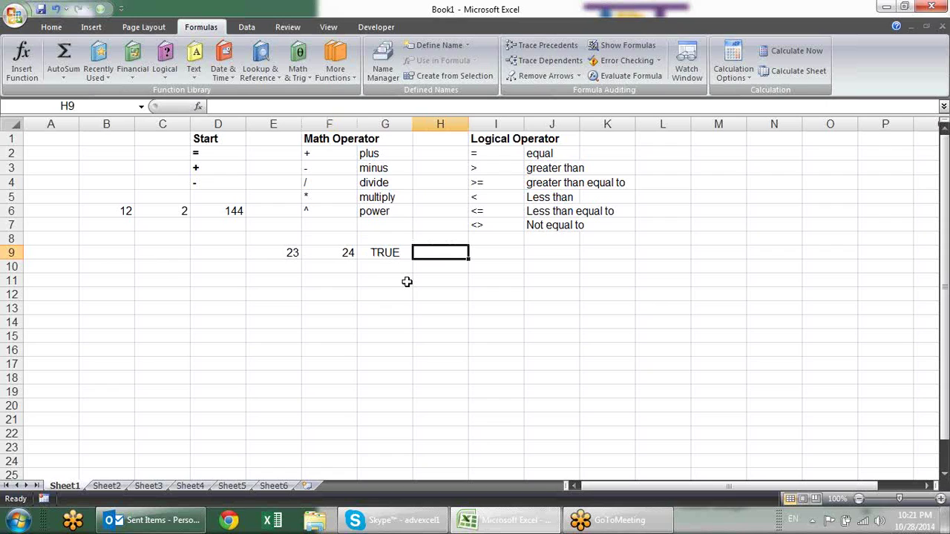
- Start an IF formula in H9 that tests E9>F9 with "Greater" as the true result
text(=if)
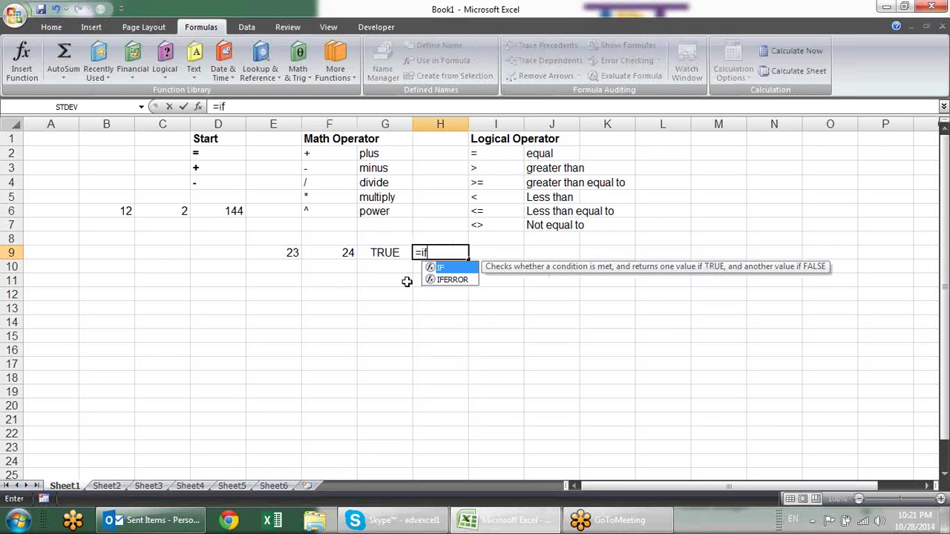
key(Tab)
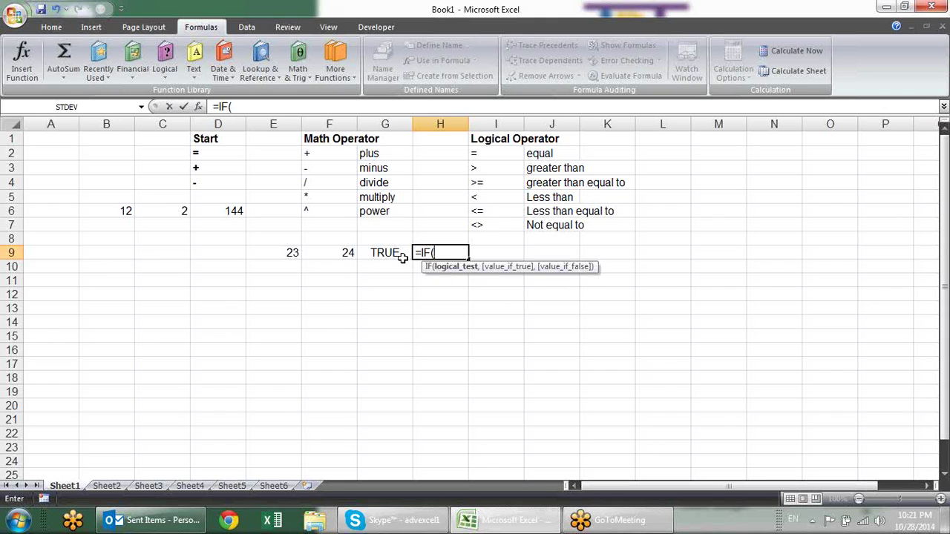
click(285, 262)
text(>)
click(320, 251)
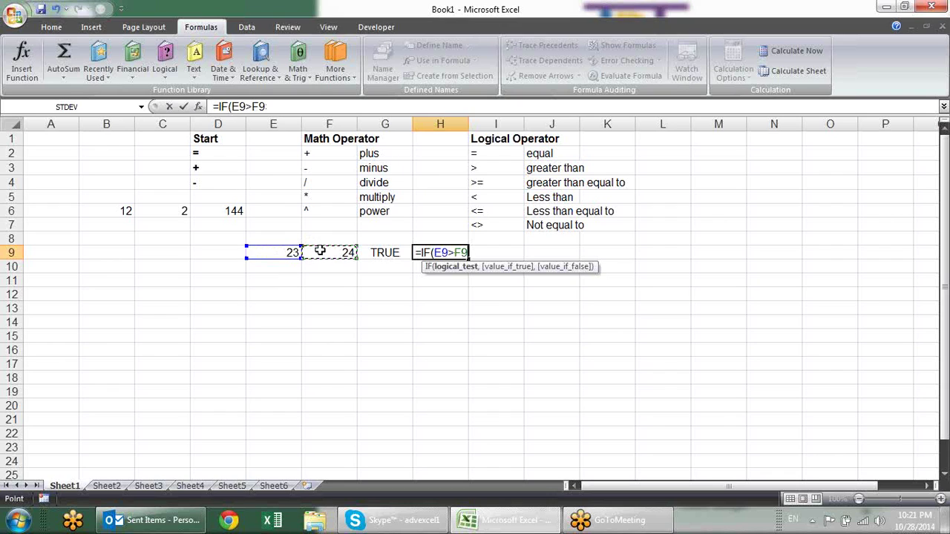
text(,)
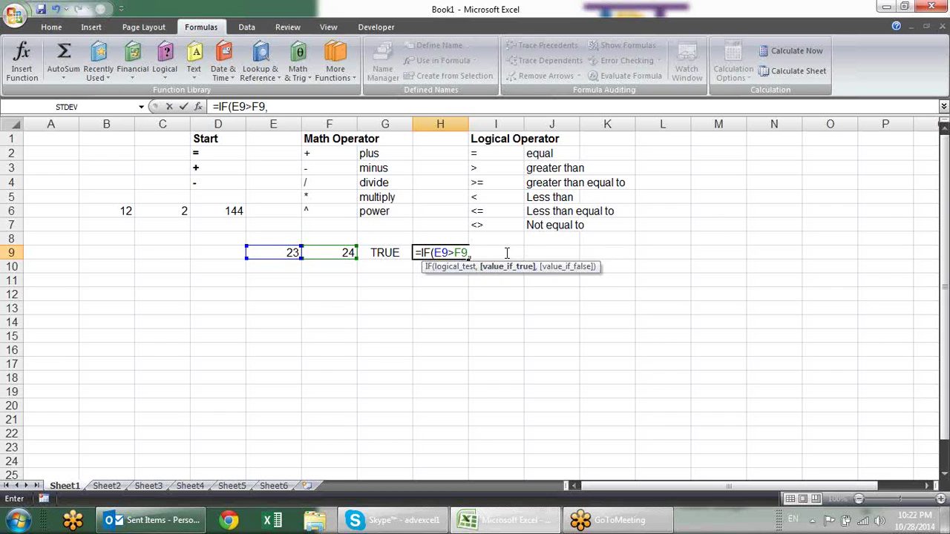
text("Greater")
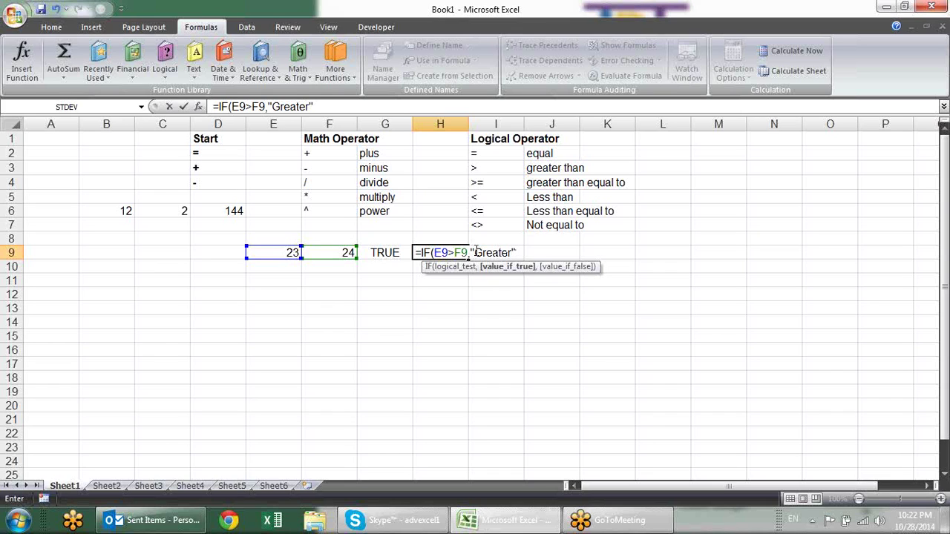
- Finish H9's formula with "Not Greater" as the false result, fixing typos, and commit it
text(,)
text(,45)
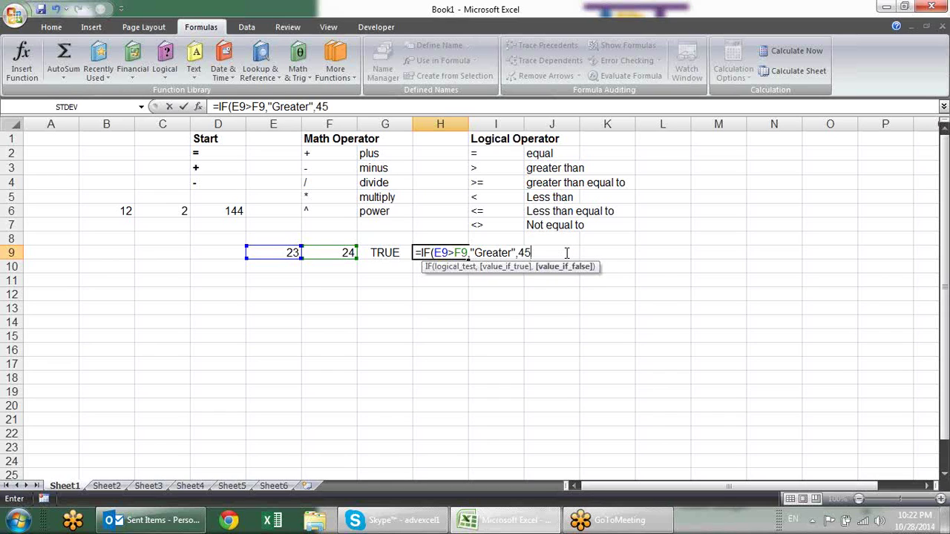
key(BackSpace)
key(BackSpace)
text(")
text(Not Ge)
key(BackSpace)
text(reatwer)
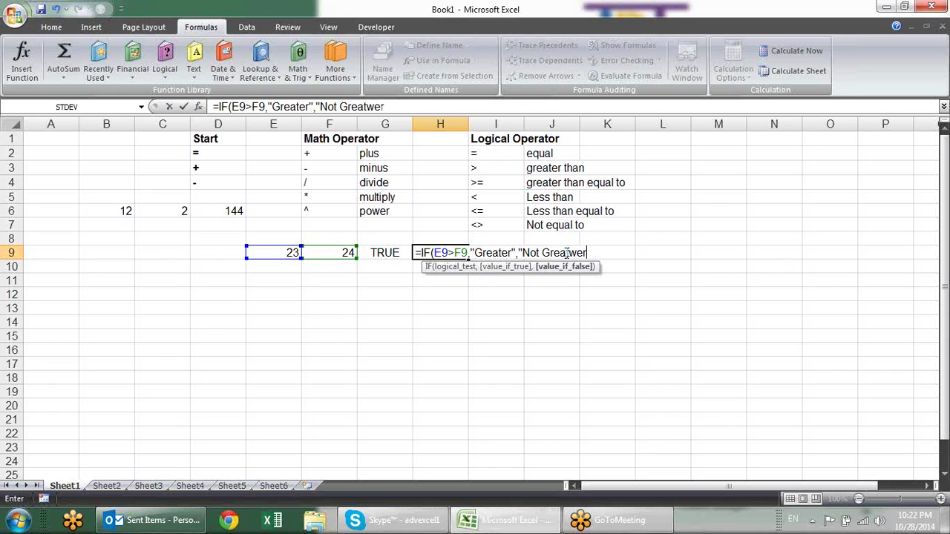
key(BackSpace)
key(BackSpace)
key(BackSpace)
text(ter"))
click(556, 253)
click(558, 267)
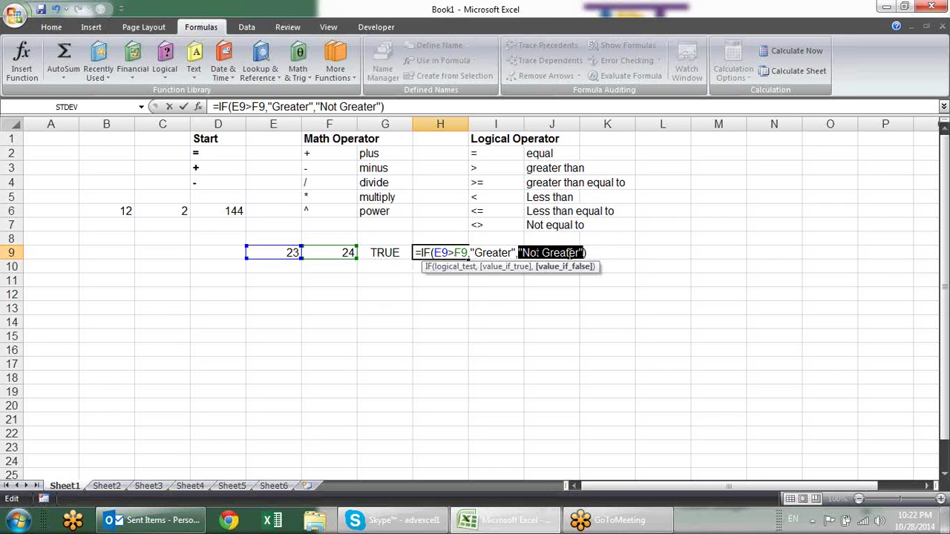
key(Return)
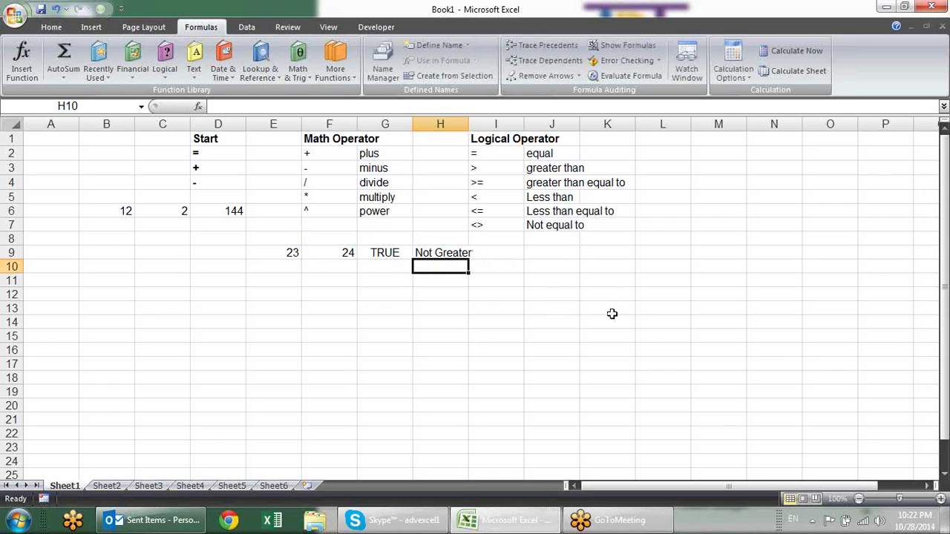
- Change F9 to 19, then to 25, so H9's result flips
click(334, 256)
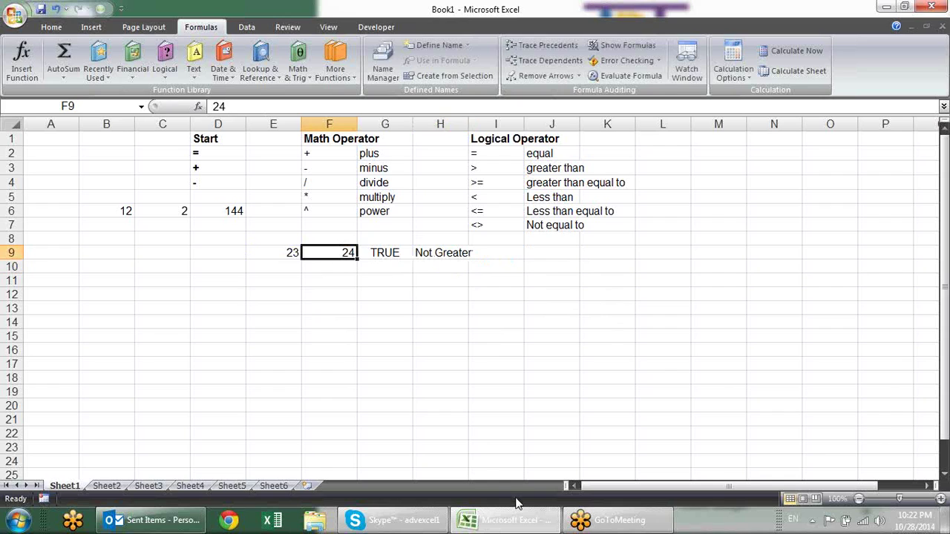
text(19)
key(Return)
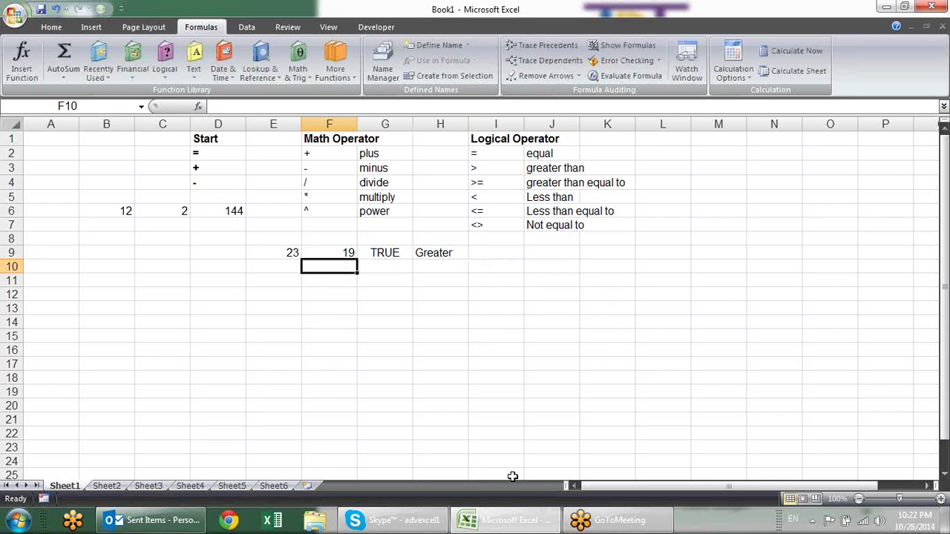
click(339, 255)
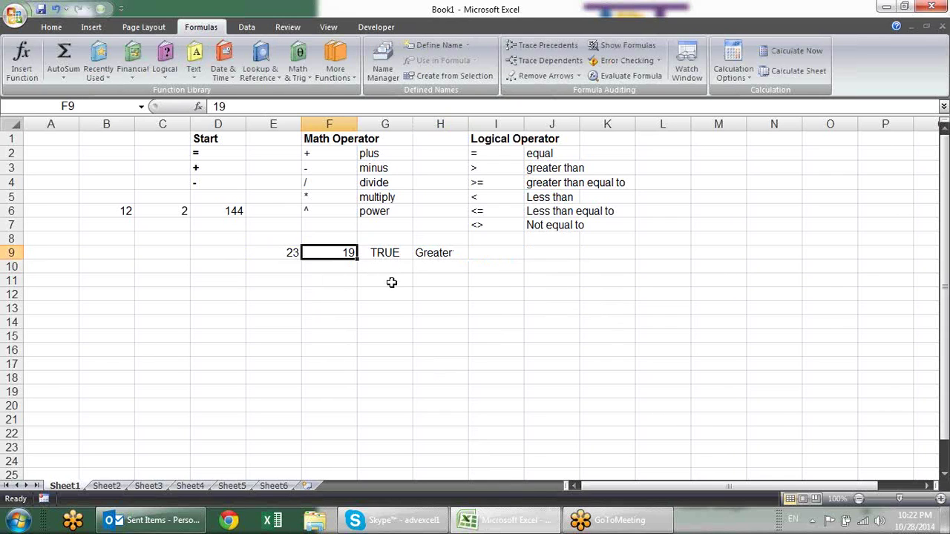
text(25)
key(Return)
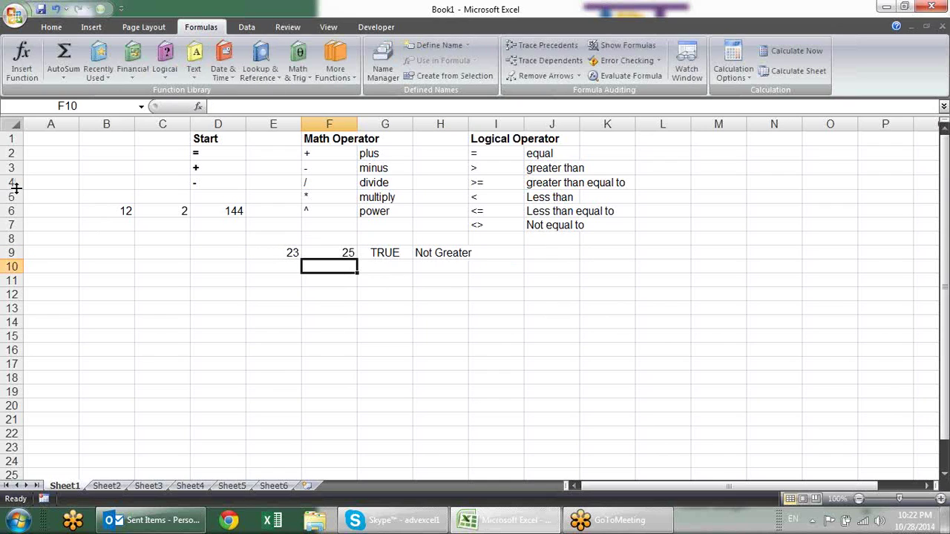
- Review the formulas in H9 and G9 without changing them
click(463, 253)
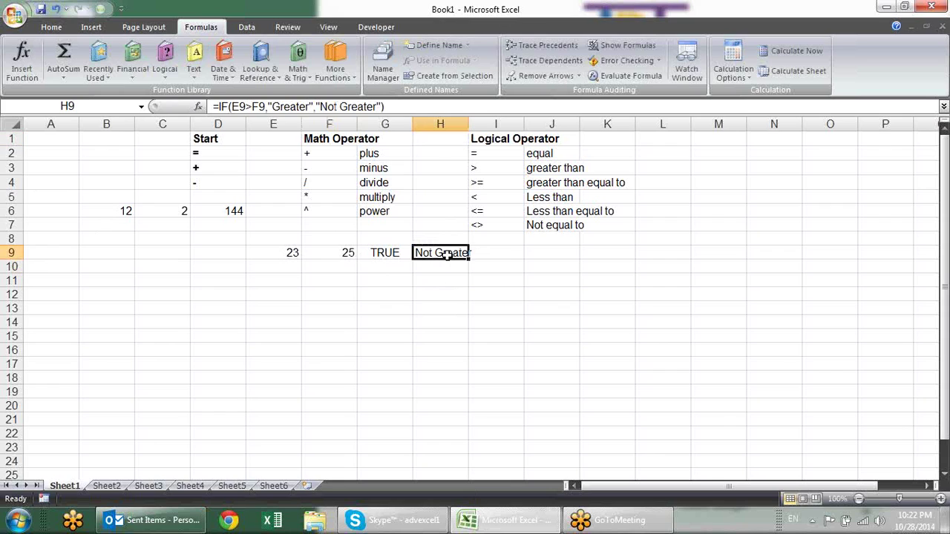
double_click(440, 253)
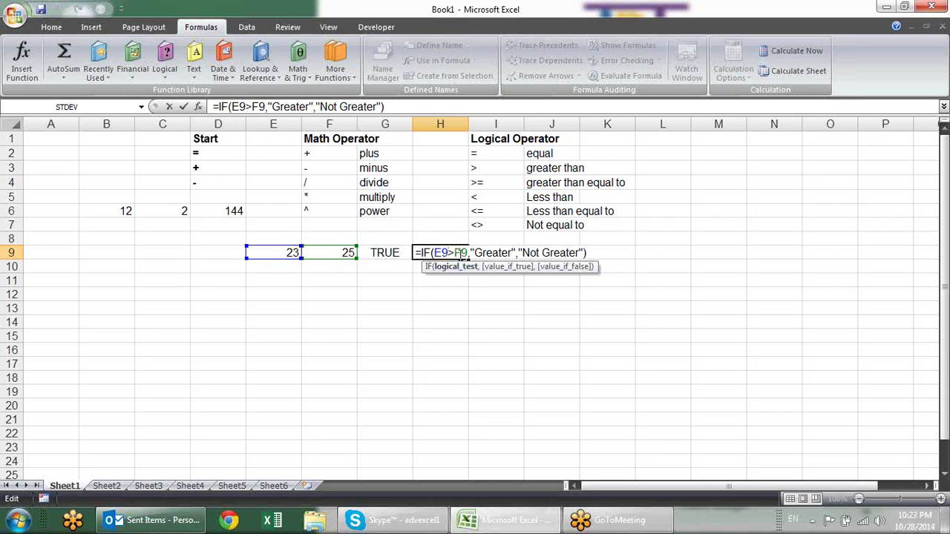
key(ctrl+Return)
double_click(403, 253)
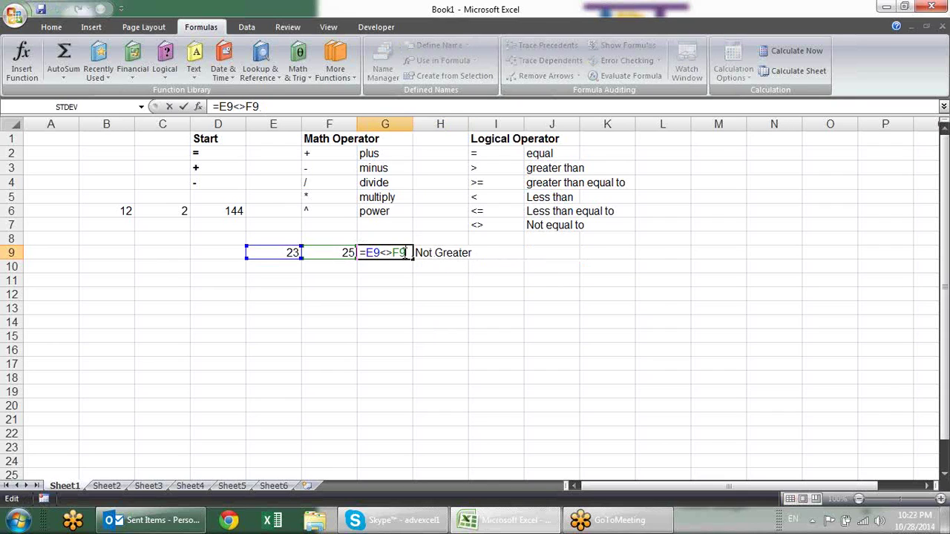
key(ctrl+Return)
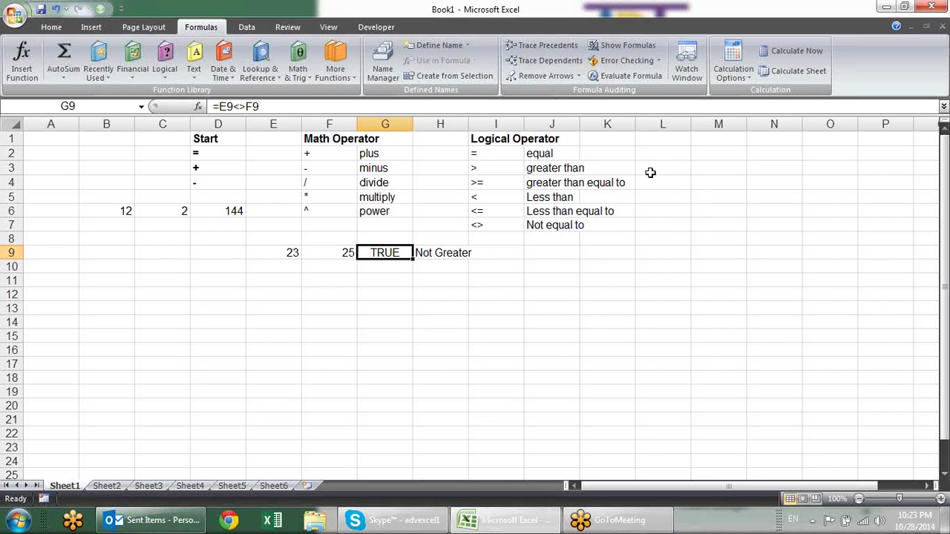
- Add a 'Text Operator' heading in L1 with & listed below it in L2
click(653, 140)
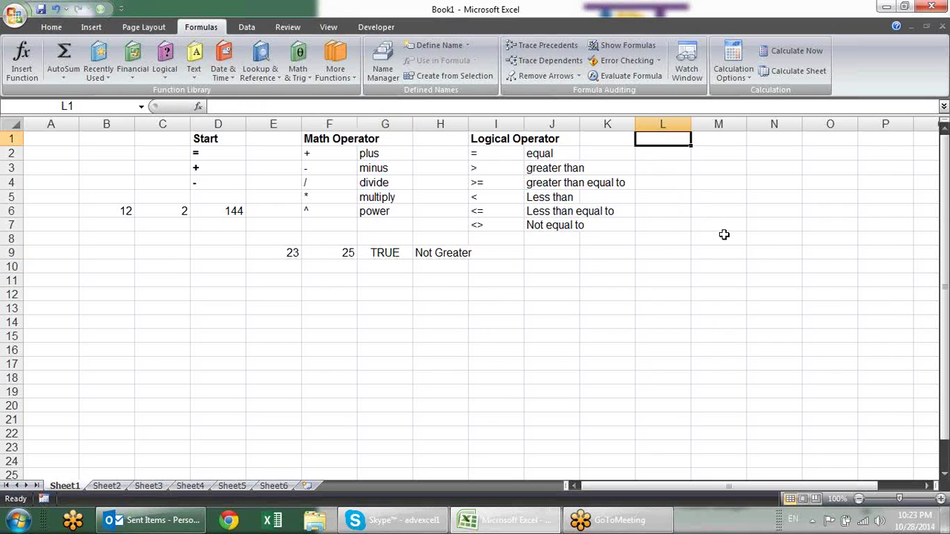
text(Text Operator)
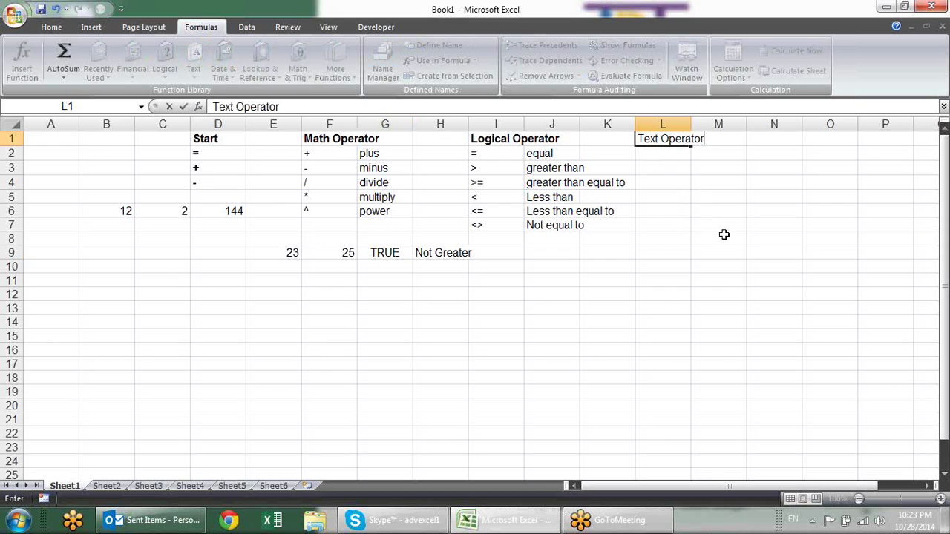
key(Return)
text(&)
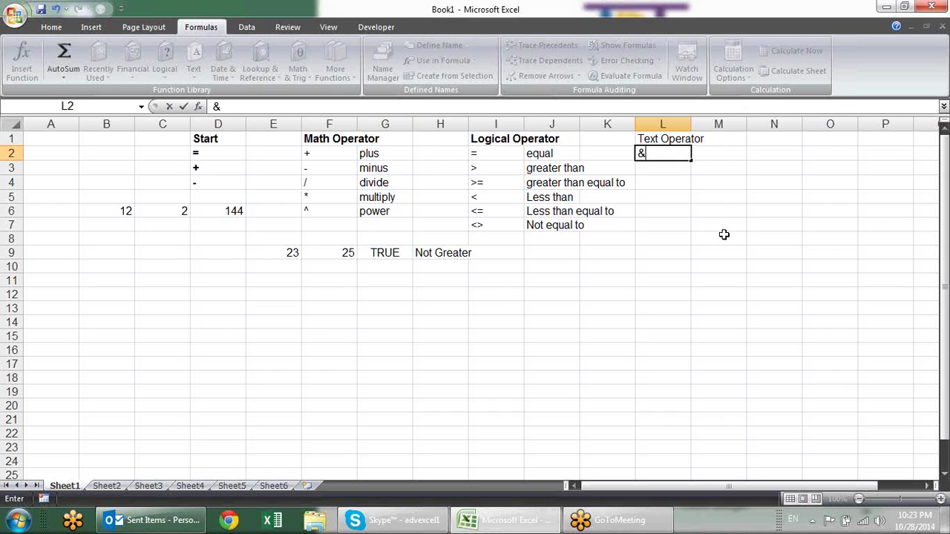
key(Return)
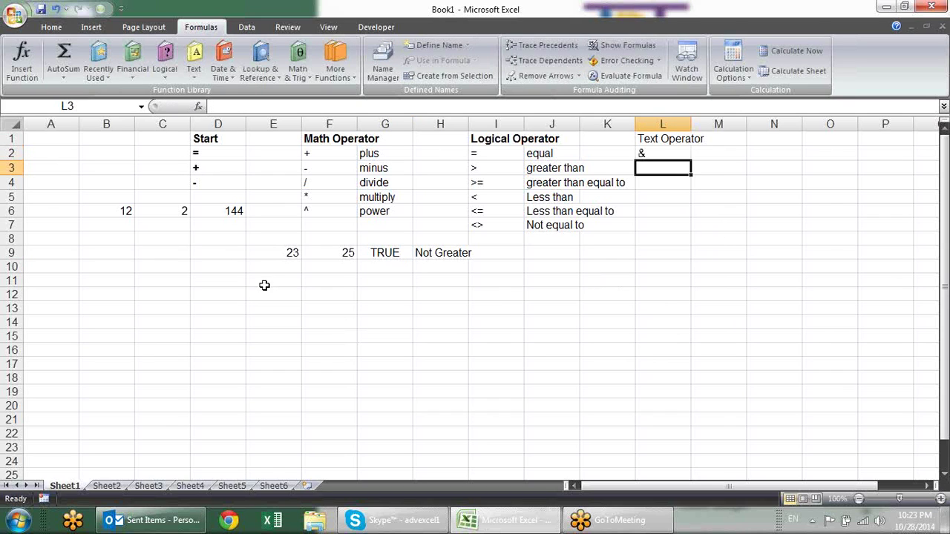
- Enter a first name in E11 and a surname in F11
click(262, 281)
text(sandeep)
key(Tab)
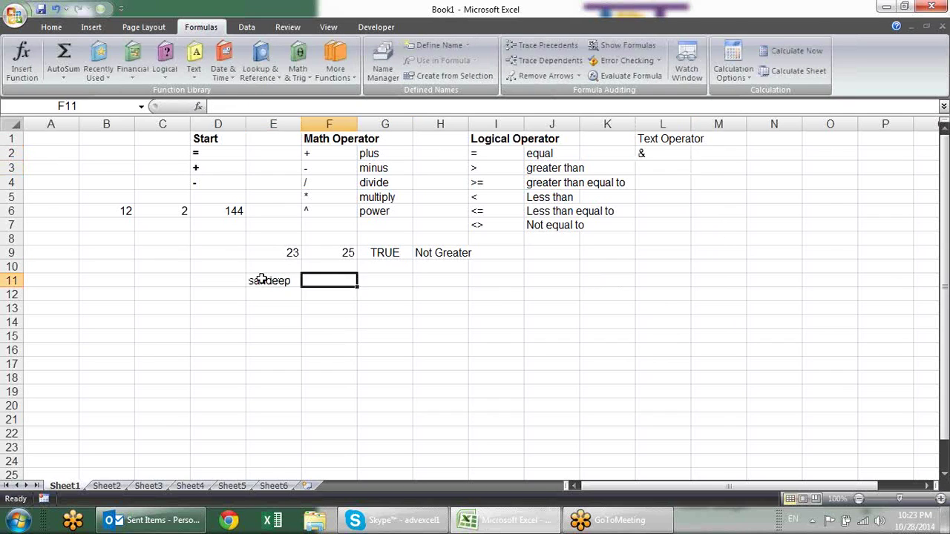
text(singh)
key(Tab)
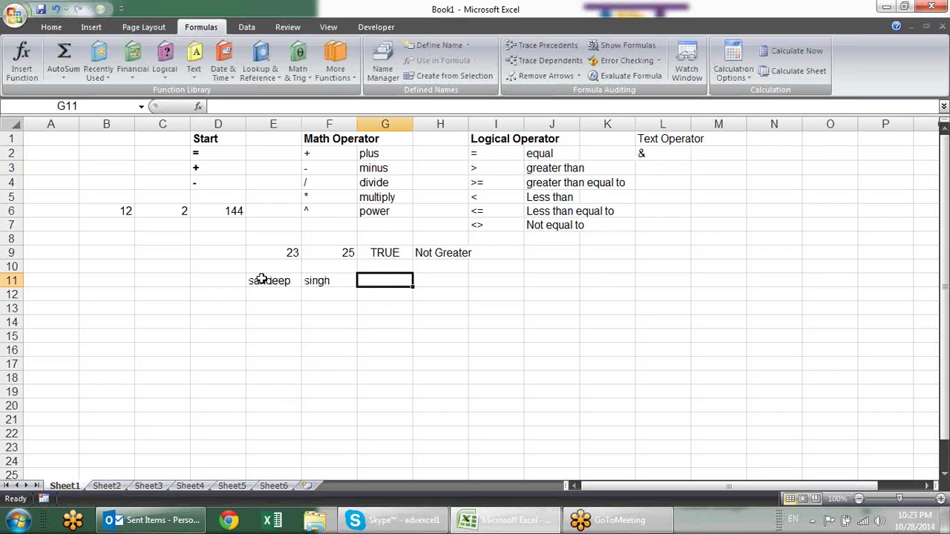
- Enter =E11&F11 in G11 and autofit column G to the joined name
text(=)
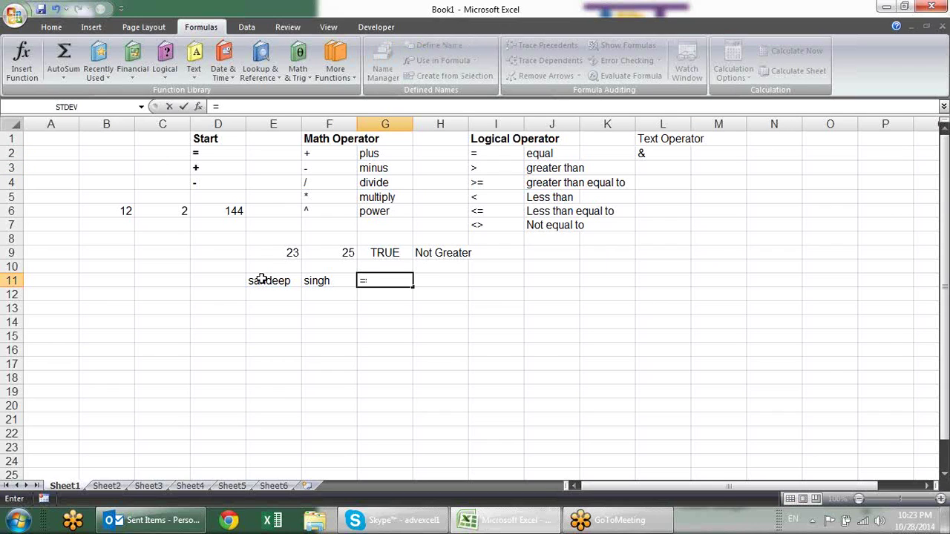
click(283, 280)
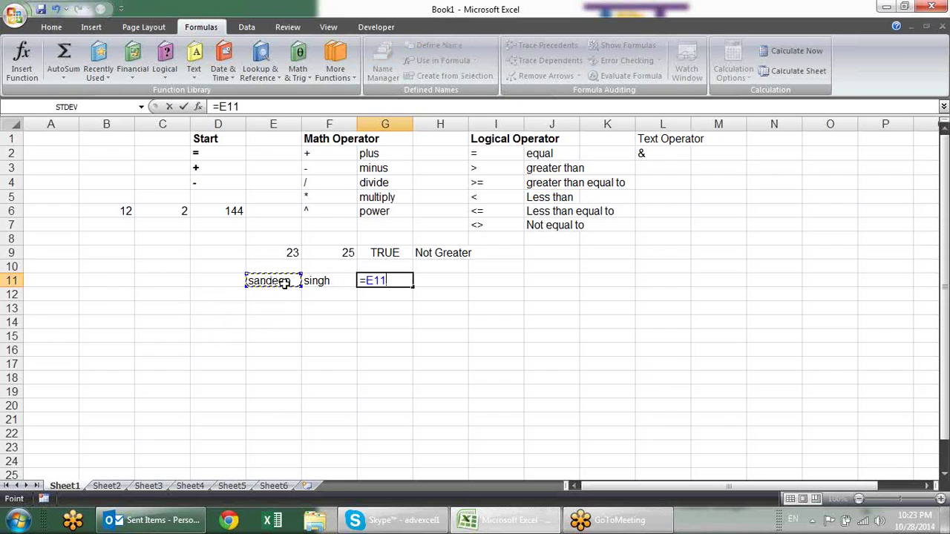
text(&)
click(338, 280)
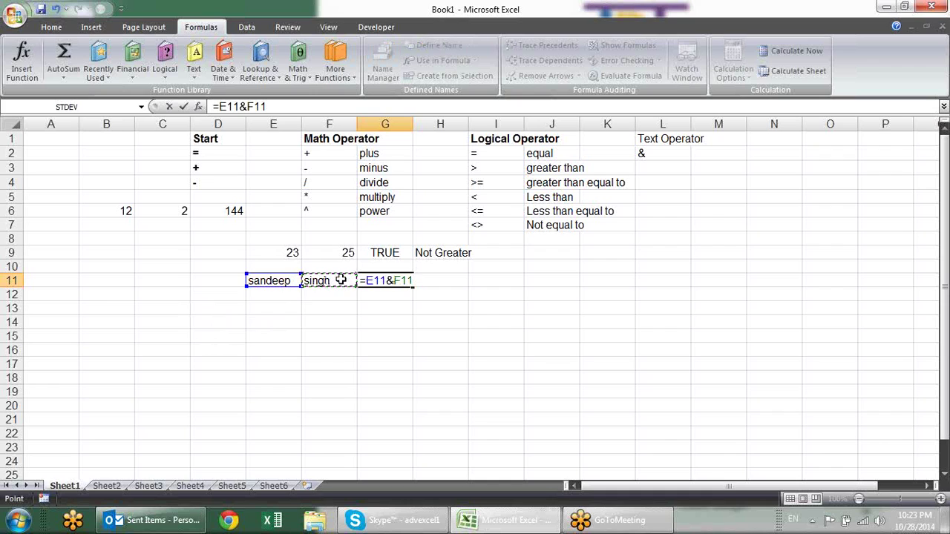
key(Return)
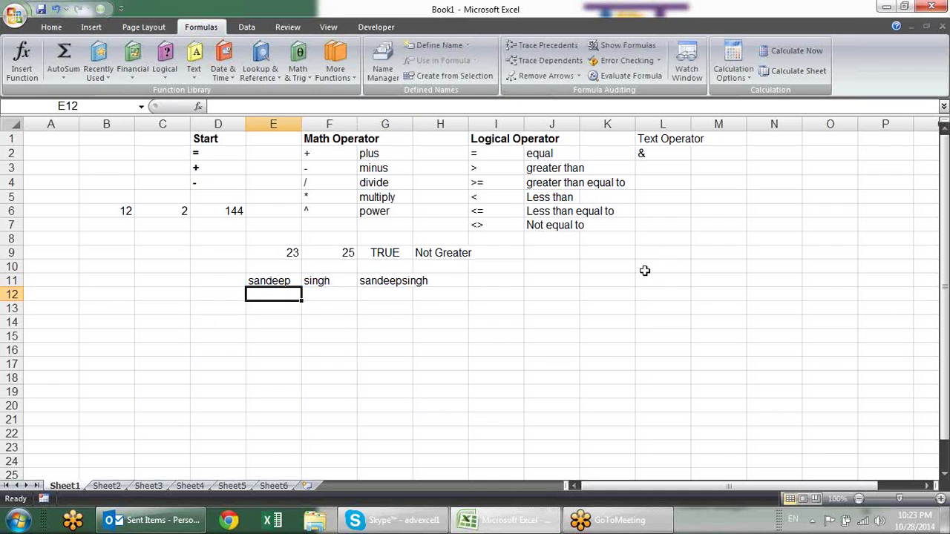
click(400, 281)
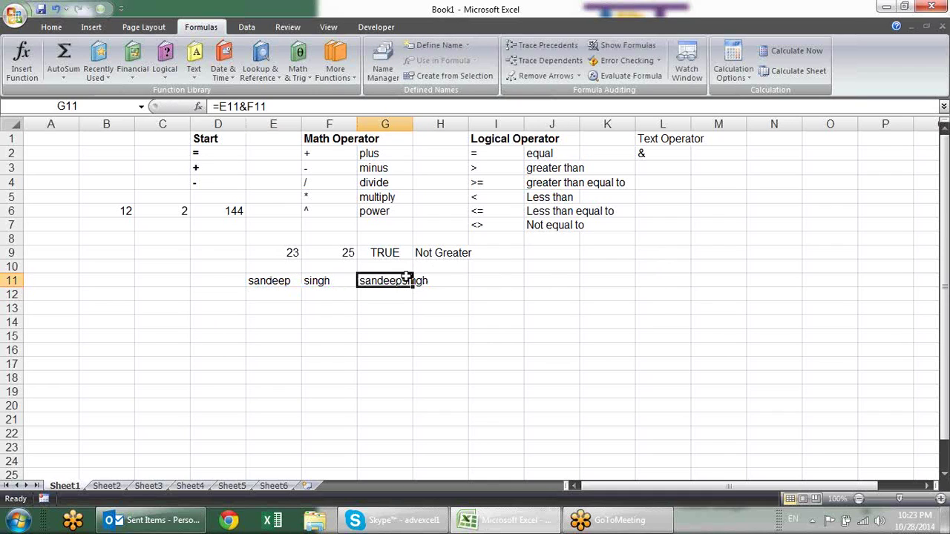
double_click(409, 119)
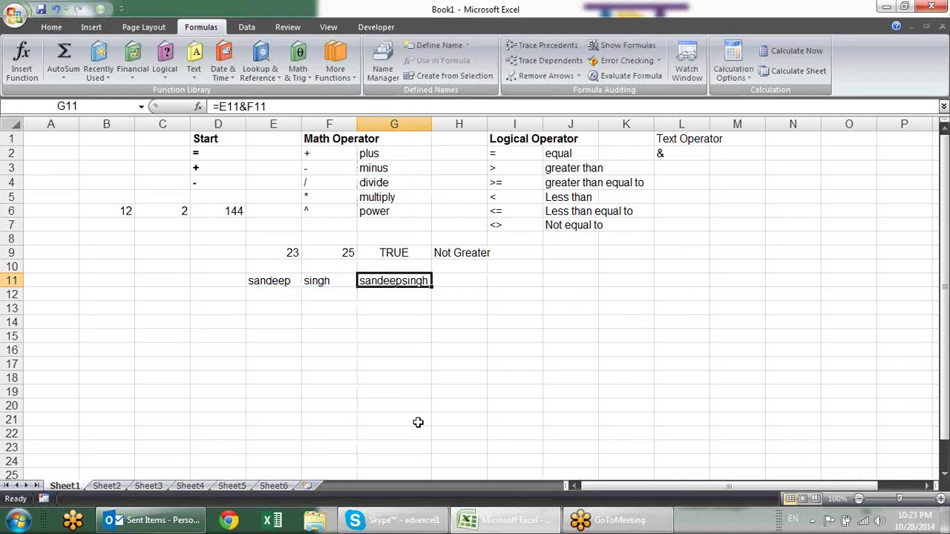
- Insert a space between the first name and surname in G11's formula
key(F2)
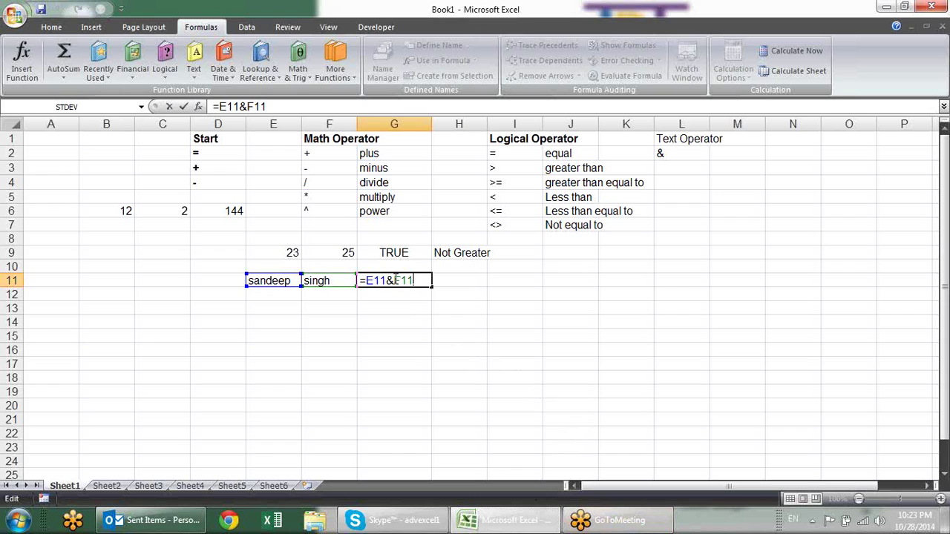
text(")
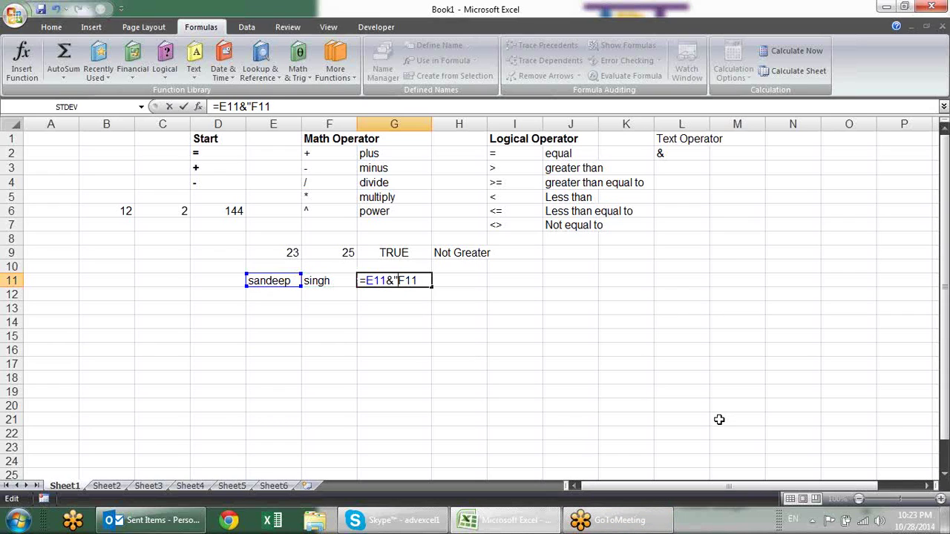
text( ")
text(&)
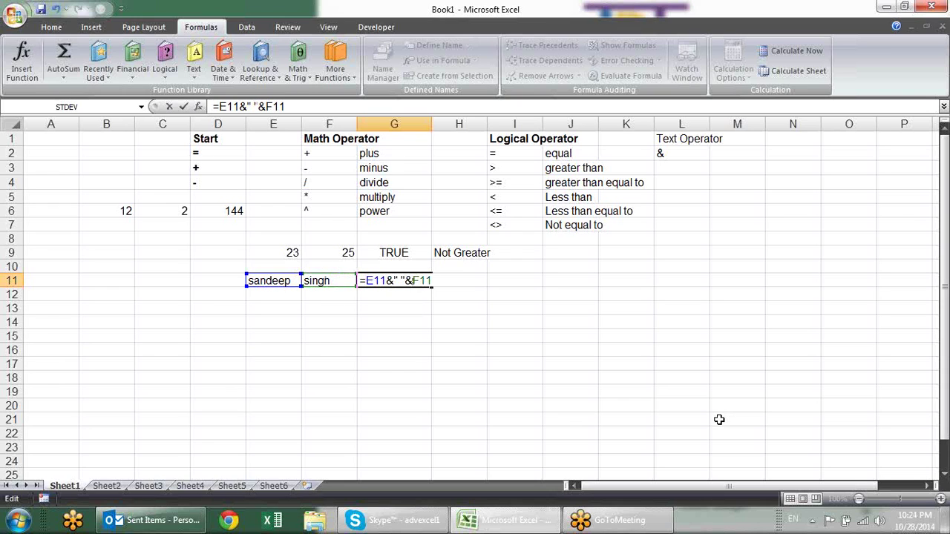
key(Return)
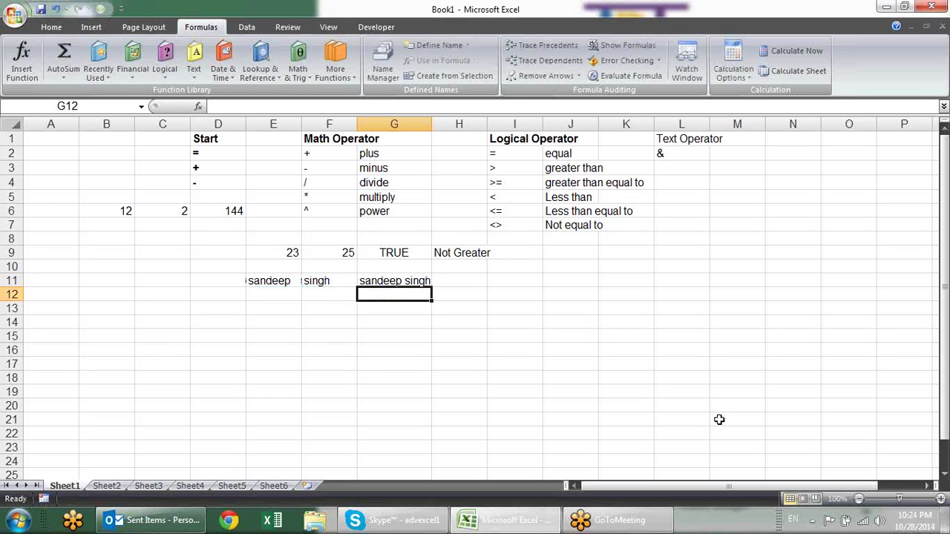
- Add a middle name to G11's joined-name formula and recheck G11
key(Up)
key(F2)
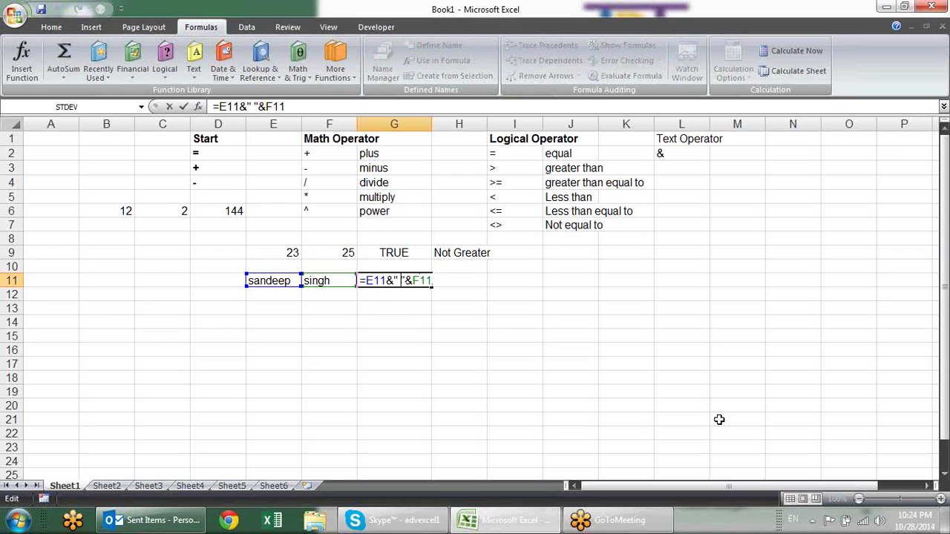
text(kumar)
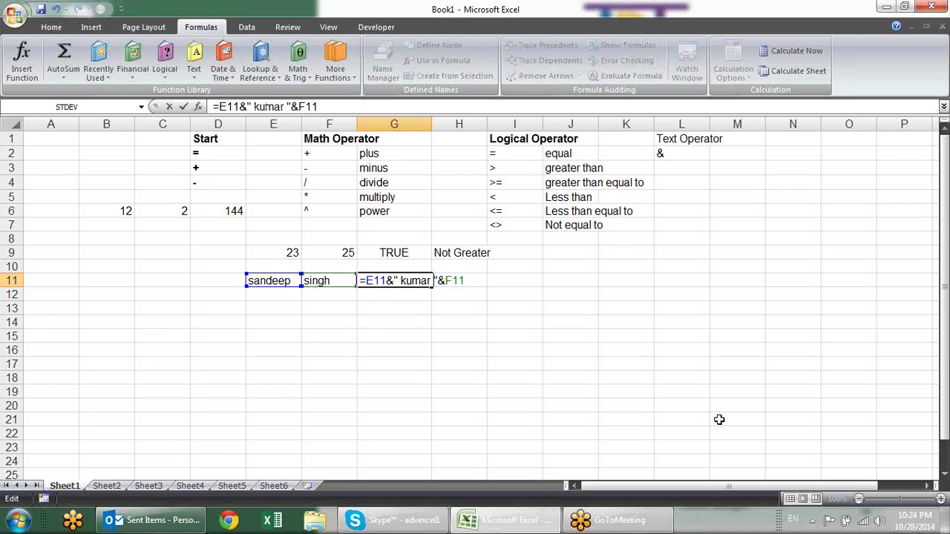
key(Return)
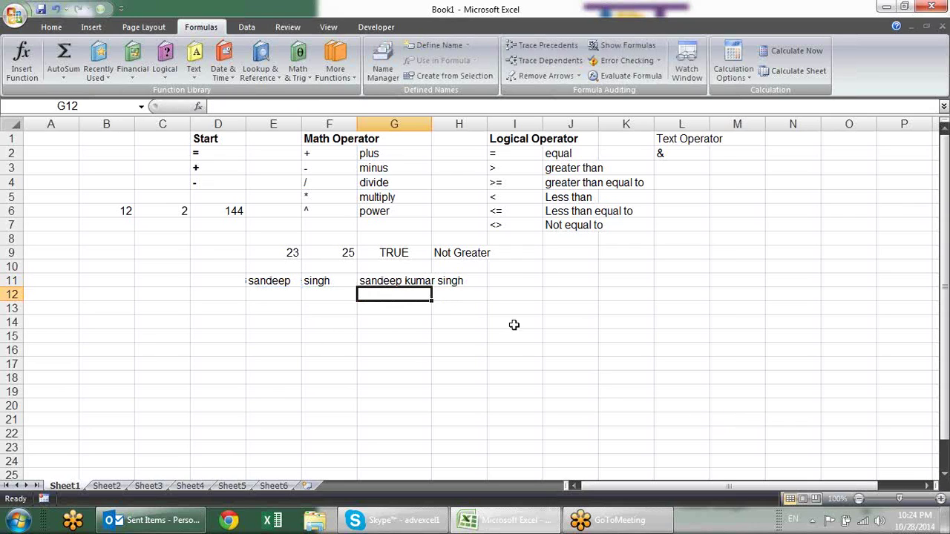
click(385, 281)
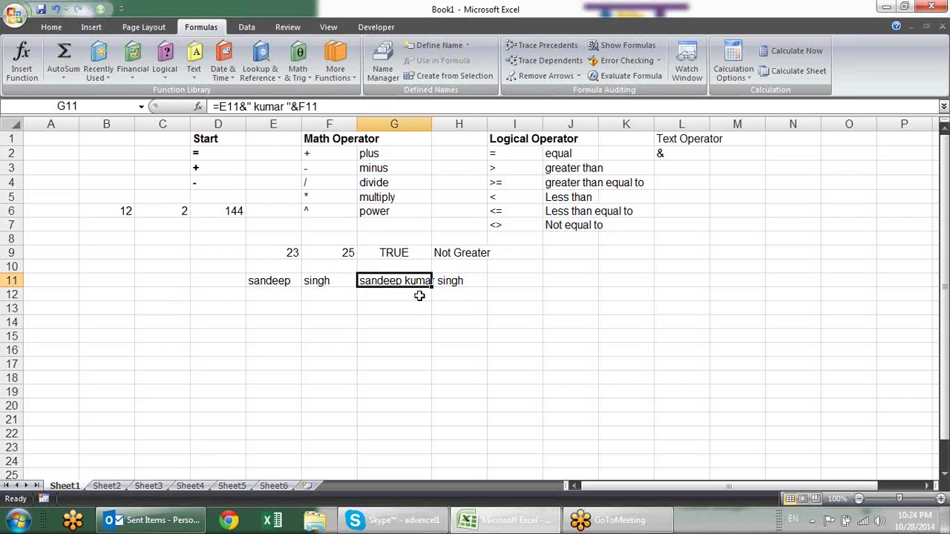
click(420, 295)
click(418, 277)
- Enter ="Mr "&E11 in G11 and copy it down to row 23
text(="Mr ")
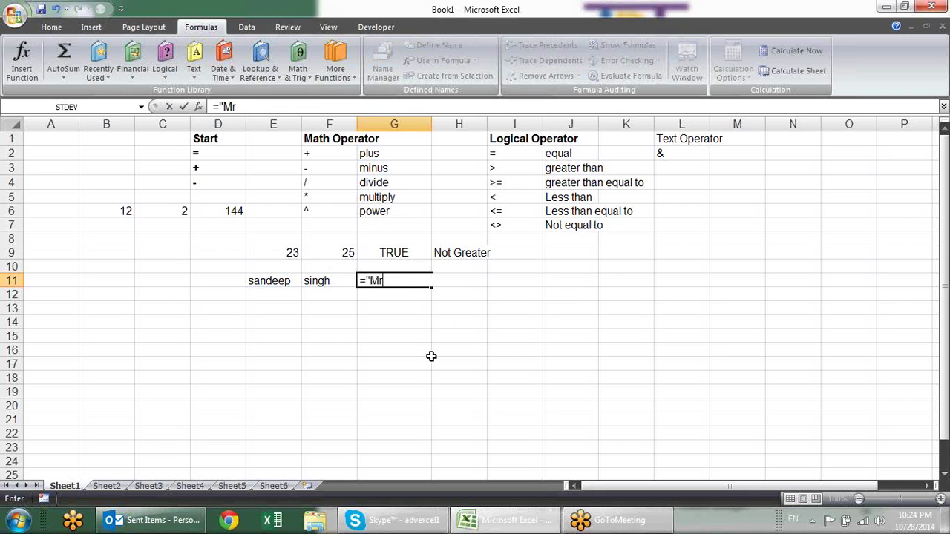
text(&)
click(293, 291)
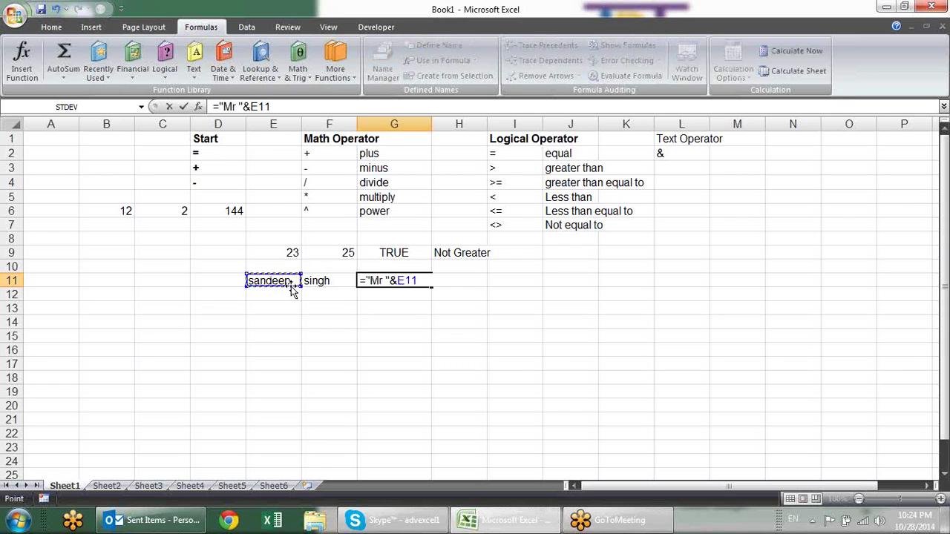
key(Return)
click(419, 289)
drag(430, 286, 414, 447)
- Test with sample text 'sdf df df df df', then clear the copied greeting formulas below G11
click(298, 298)
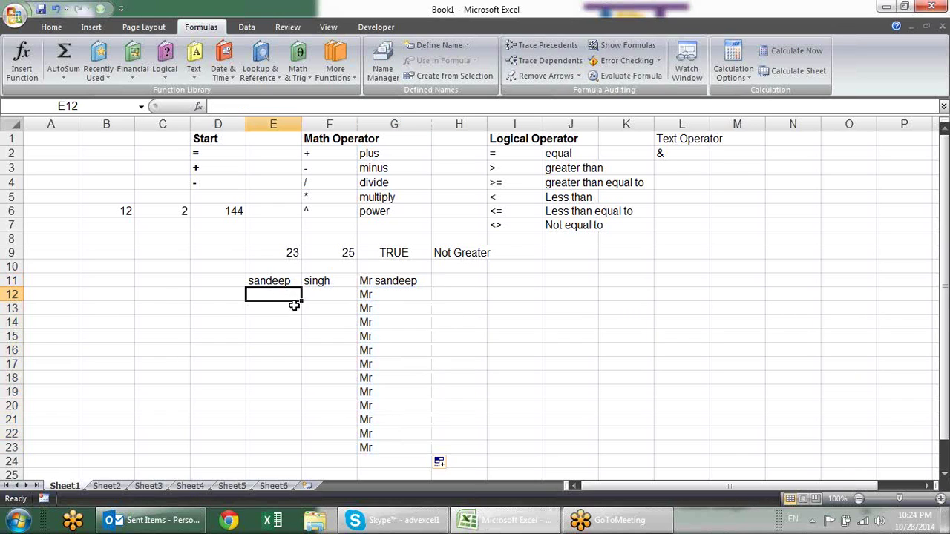
text(sdf df df df df)
key(Return)
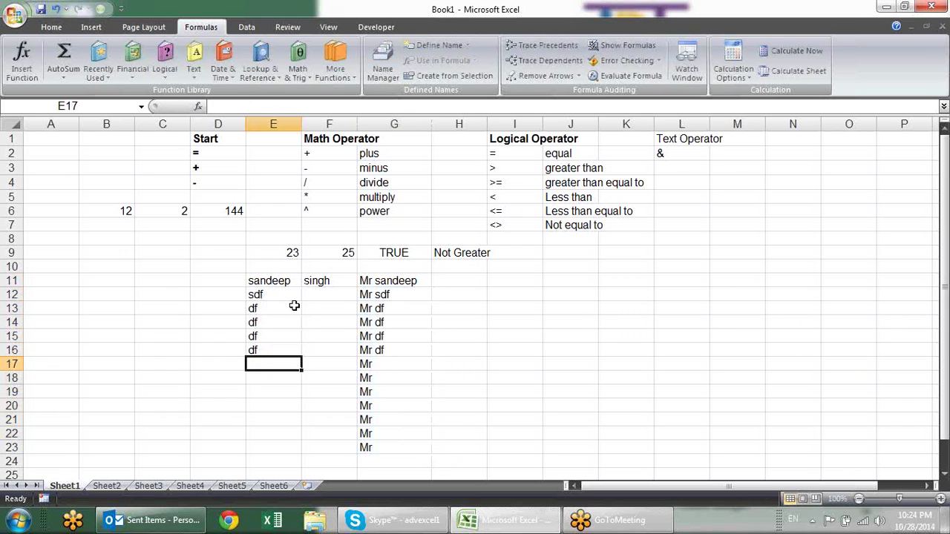
click(368, 293)
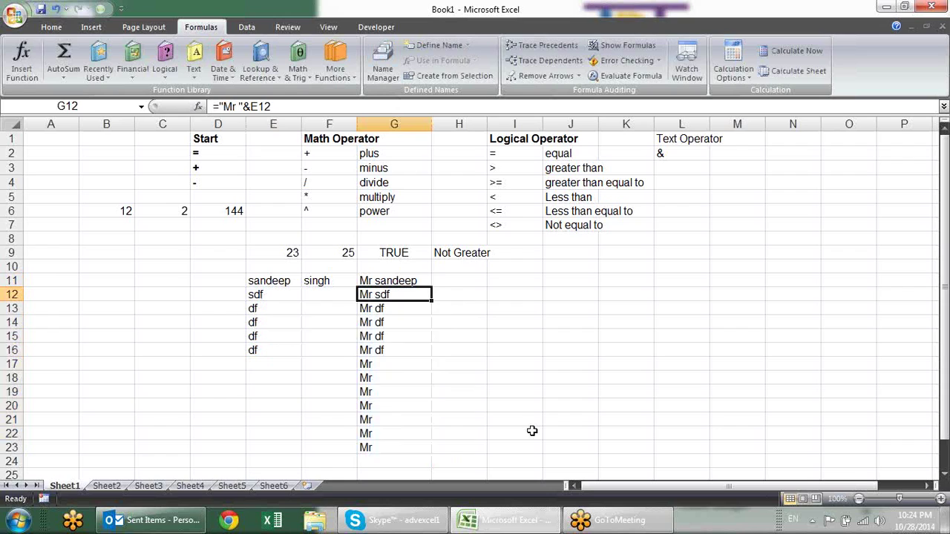
key(ctrl+shift+Down)
key(Delete)
- Erase the whole name-joining example in E11:H16
click(523, 323)
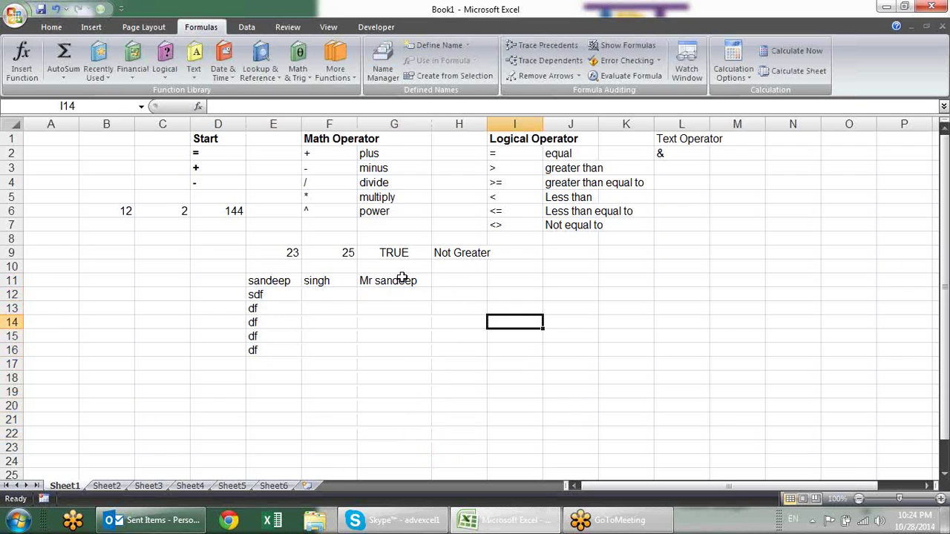
click(402, 277)
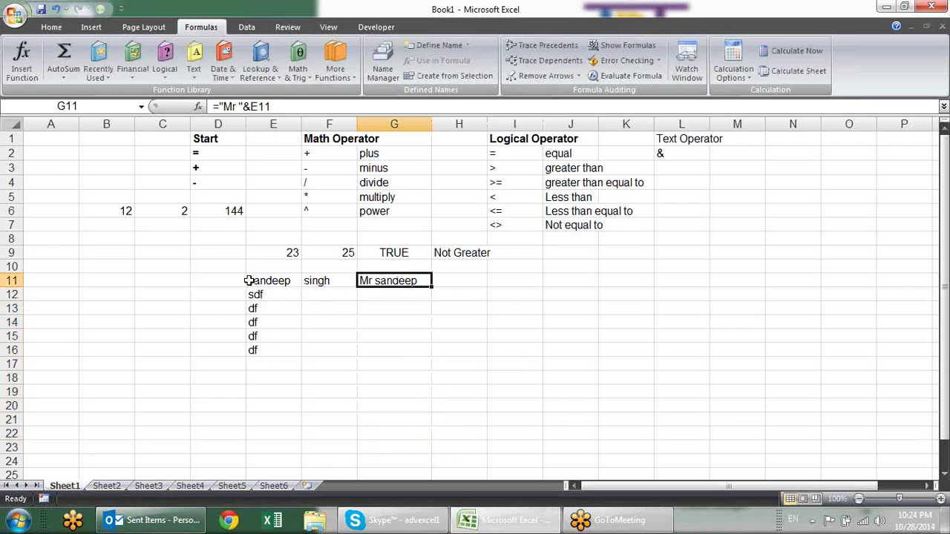
drag(249, 281, 443, 350)
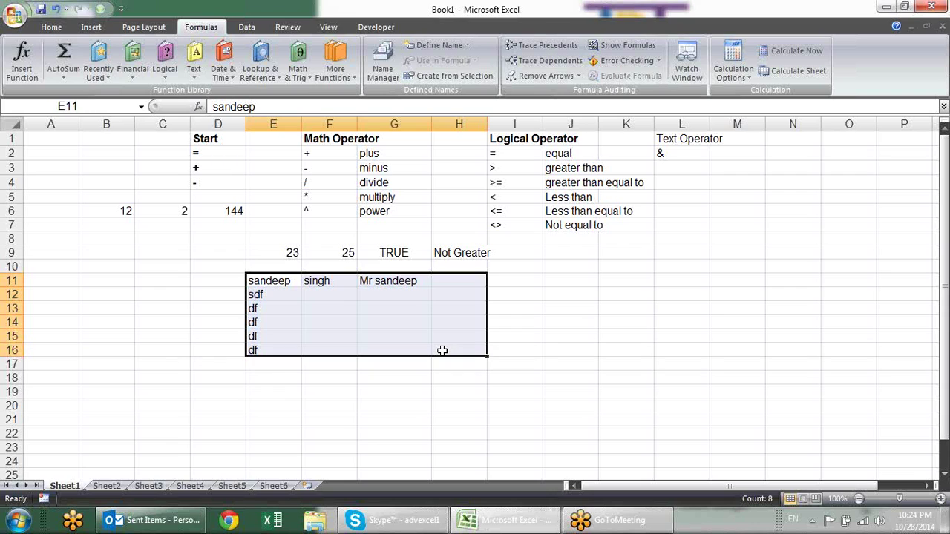
key(Delete)
click(604, 308)
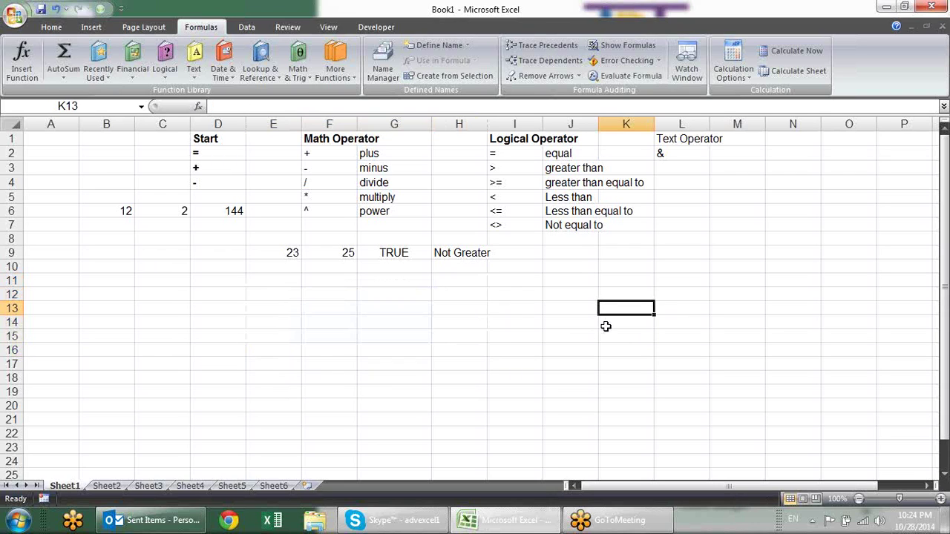
- Browse the Logical functions list and close it again
click(502, 278)
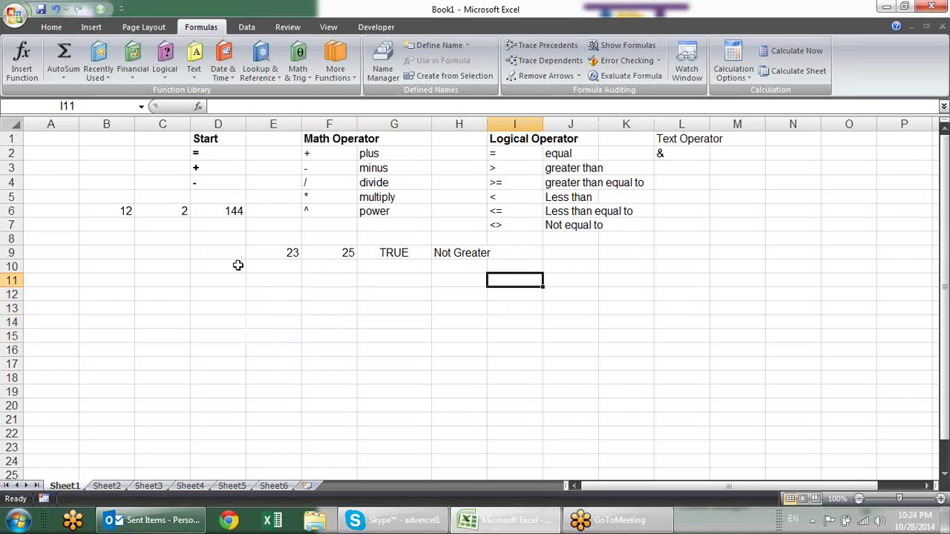
click(168, 74)
click(195, 28)
- Fill A11:A19 with =RANDBETWEEN(10,90) using Ctrl+Enter
click(164, 61)
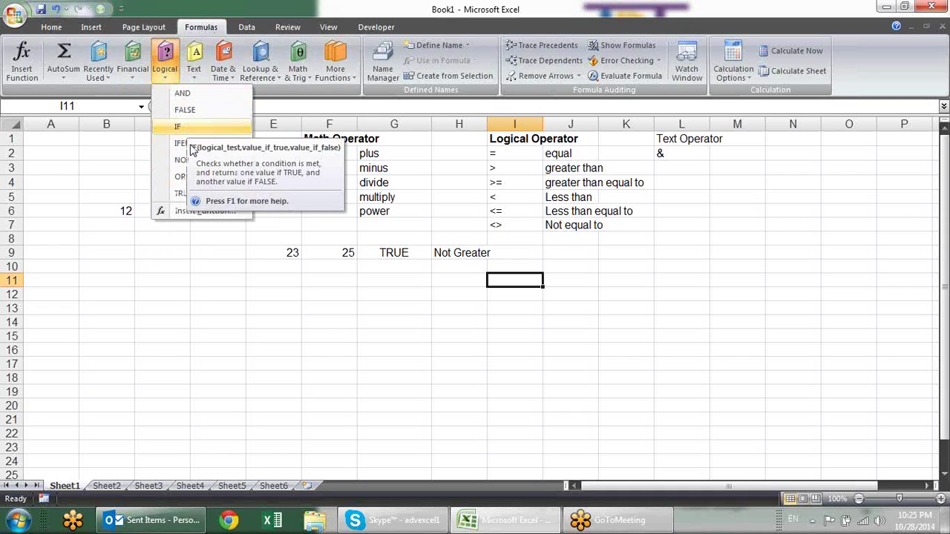
click(201, 327)
drag(47, 279, 63, 388)
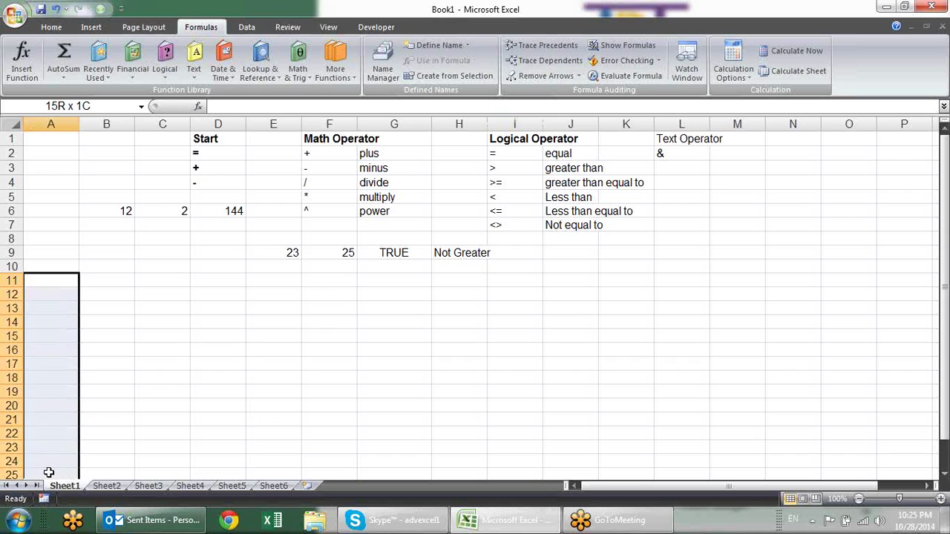
text(=)
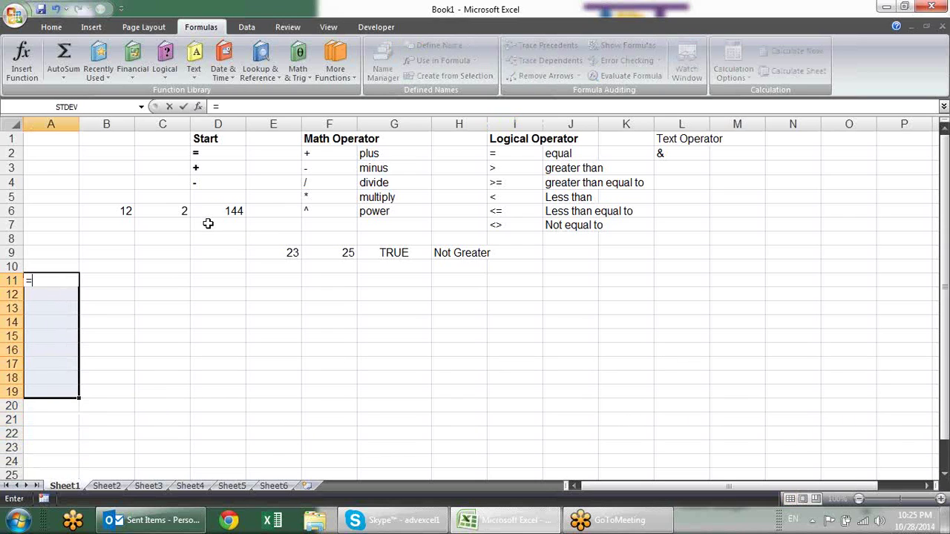
text(ran)
key(Down)
key(Tab)
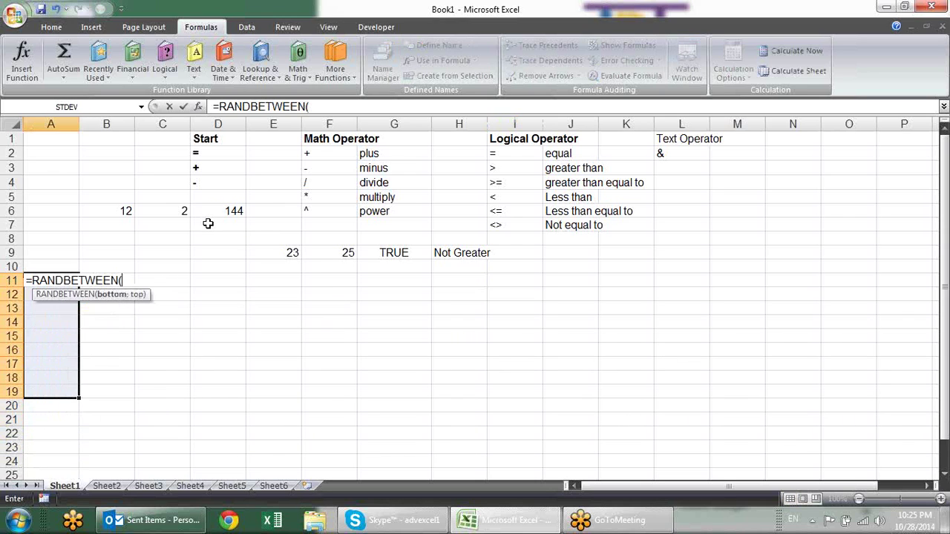
text(0,90)
key(ctrl+Return)
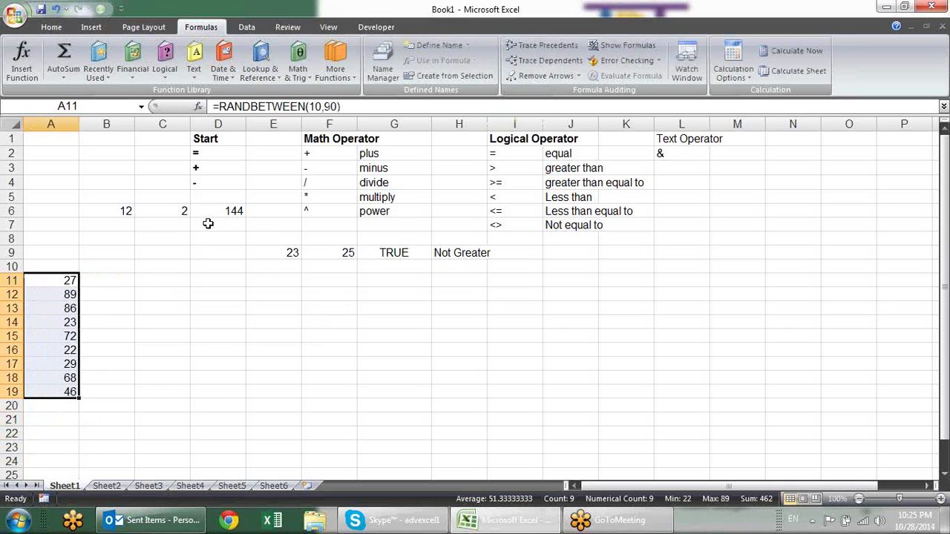
- Convert the random numbers in A11:A19 to fixed values with Paste Special > Values
key(ctrl+c)
key(ctrl+alt+v)
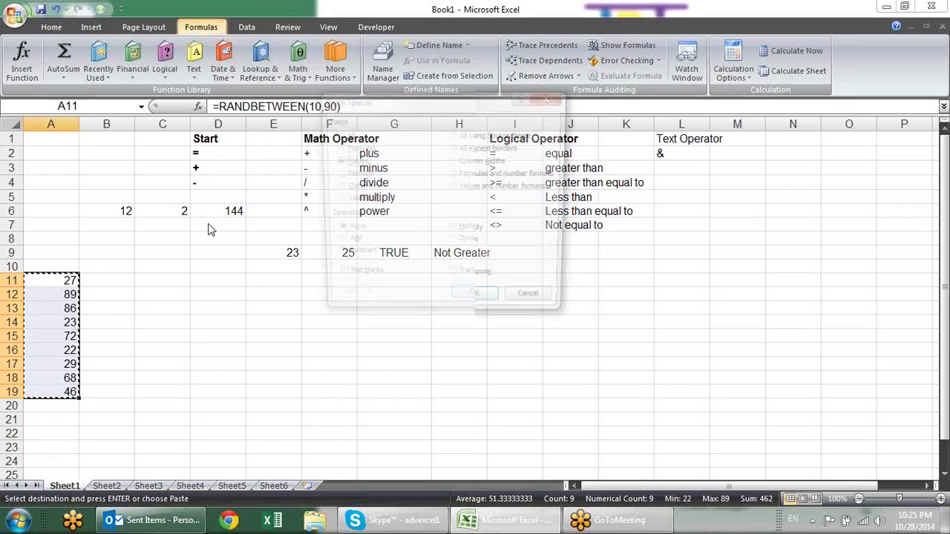
key(v)
key(Return)
key(Right)
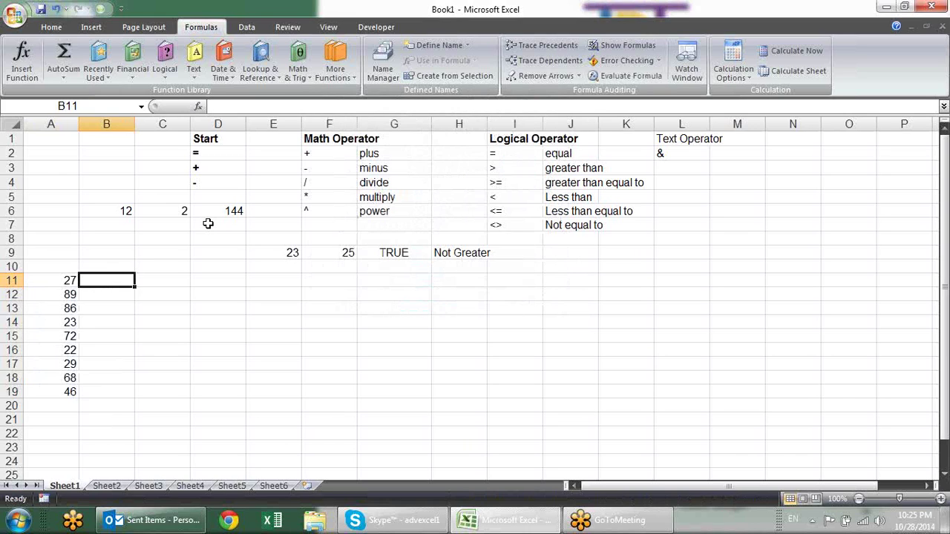
- Enter =A11>50 in B11 and fill it down to B19
text(=)
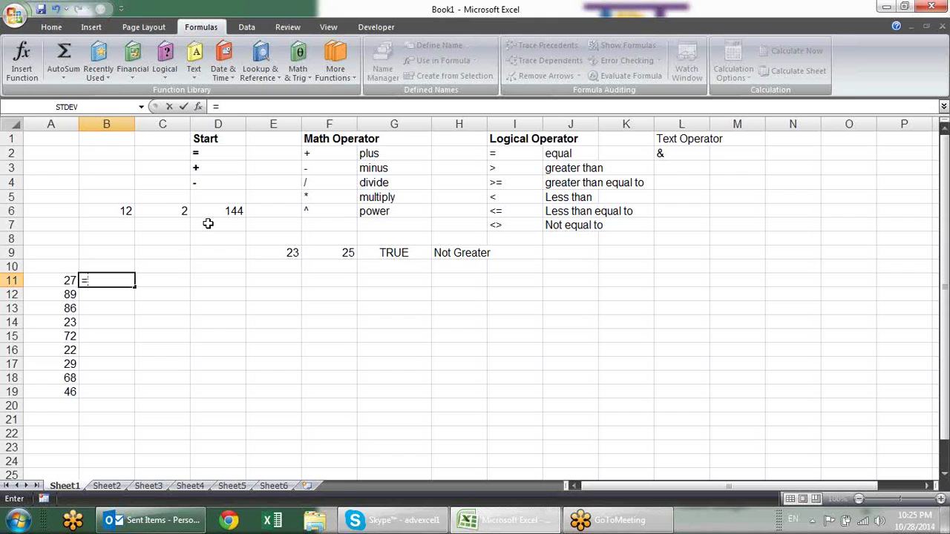
click(56, 281)
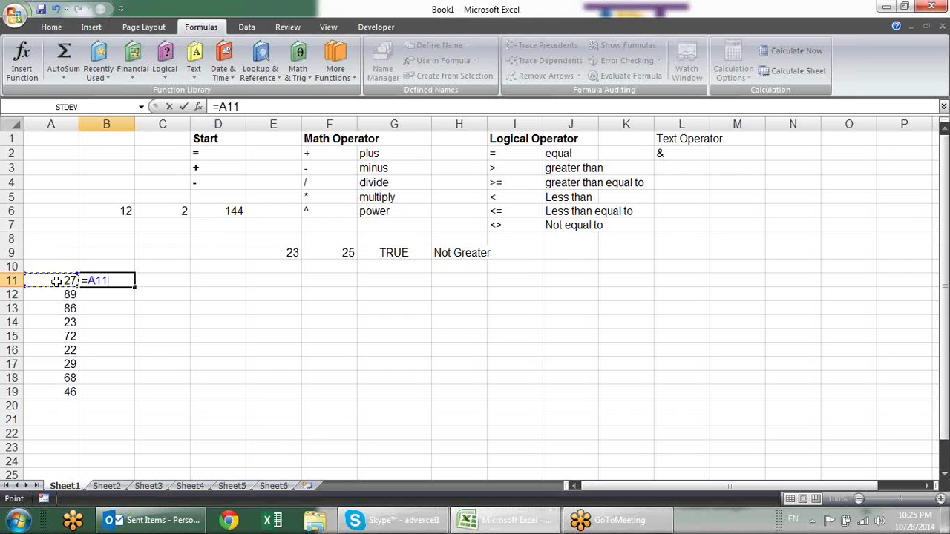
text(>50)
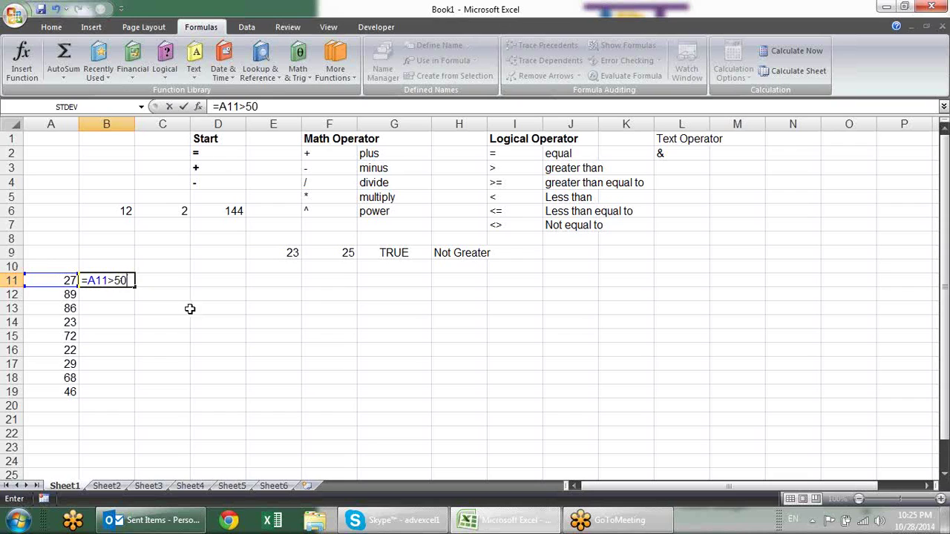
key(Return)
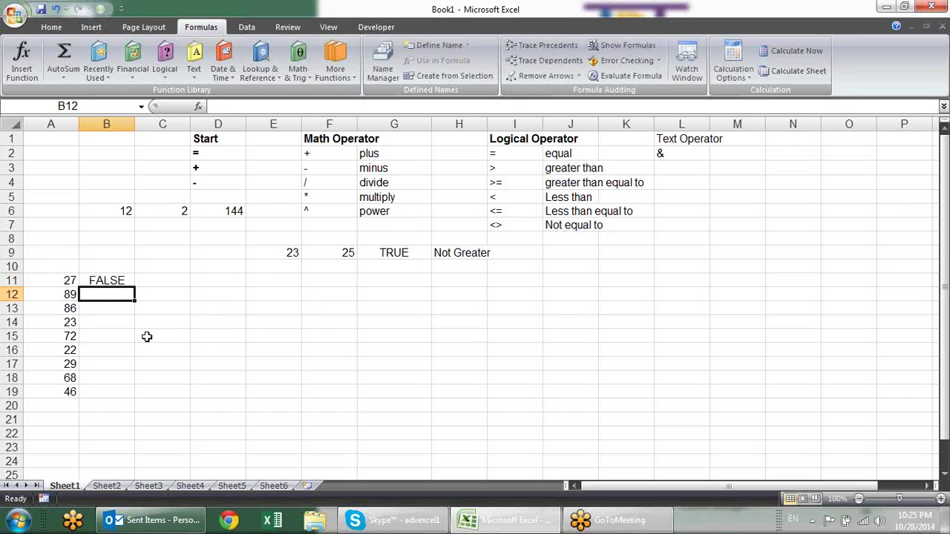
click(131, 283)
drag(135, 288, 137, 394)
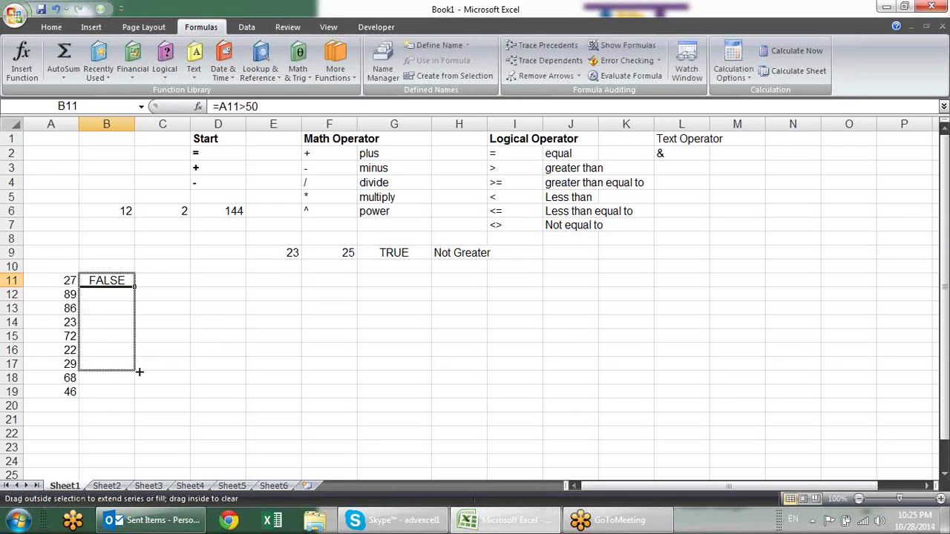
- Check the copied greater-than-50 tests in B12 through B18
click(122, 307)
click(123, 294)
click(126, 309)
click(129, 337)
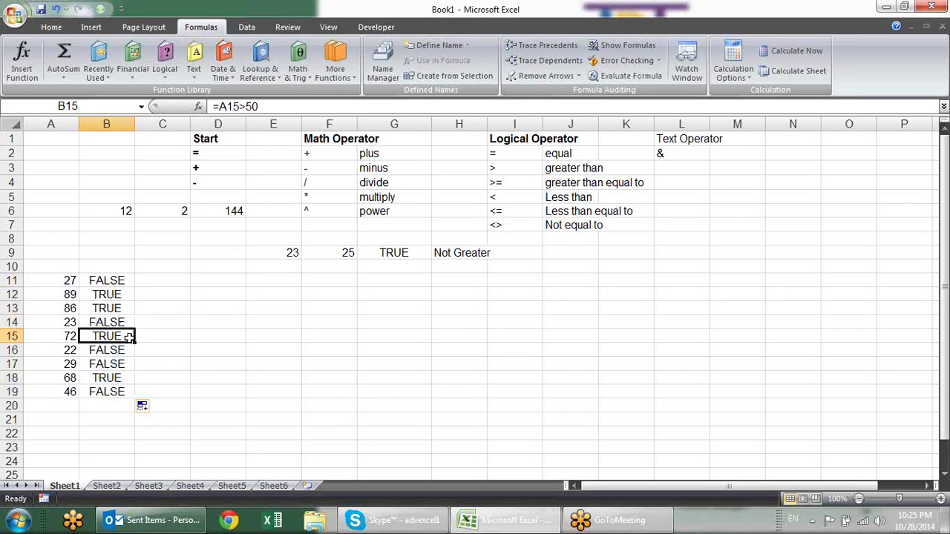
click(127, 350)
click(121, 380)
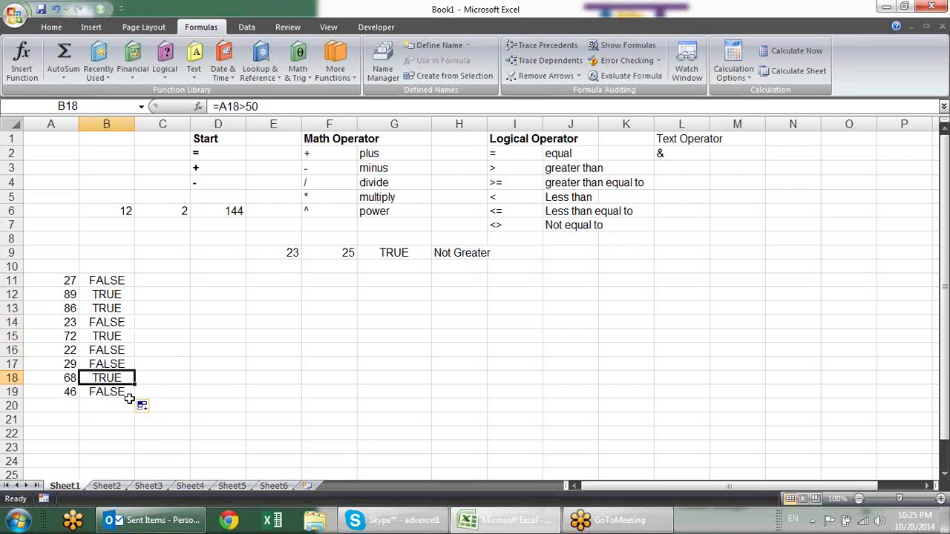
click(117, 281)
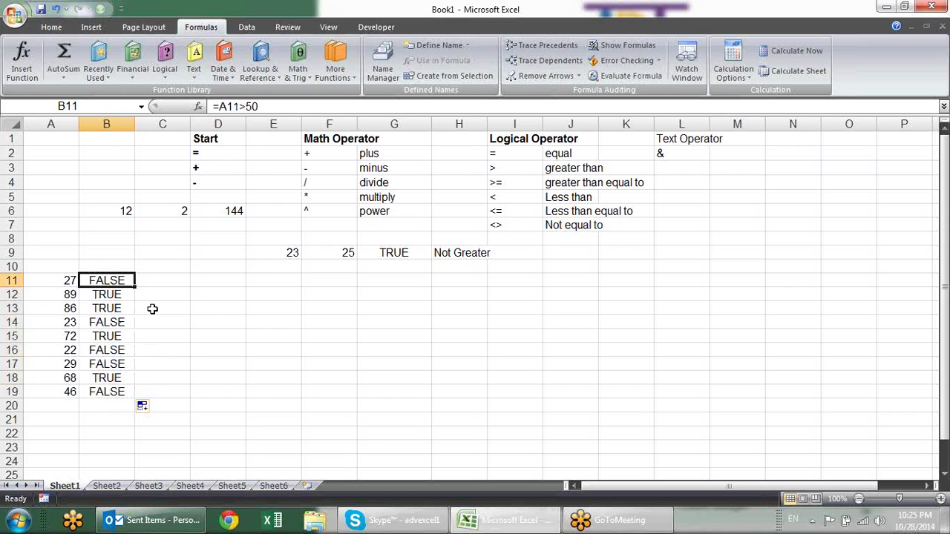
click(166, 282)
- Enter =IF(B11,"Ok","Not ok") in C11, removing stray characters before committing
text(=)
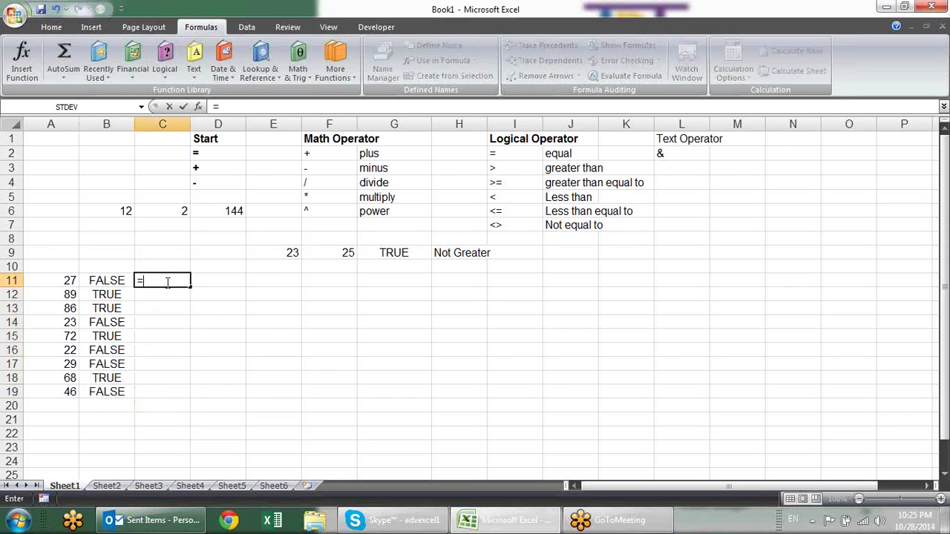
text(IF()
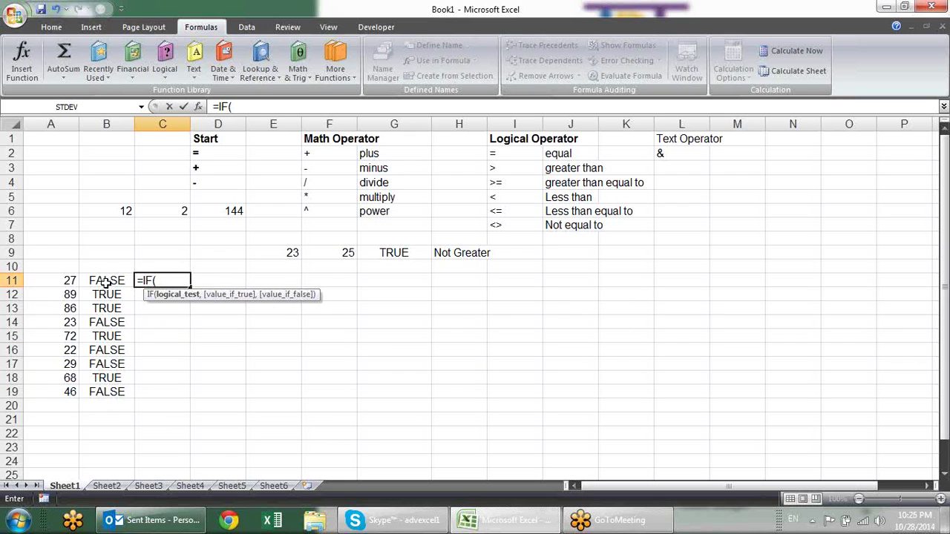
click(106, 280)
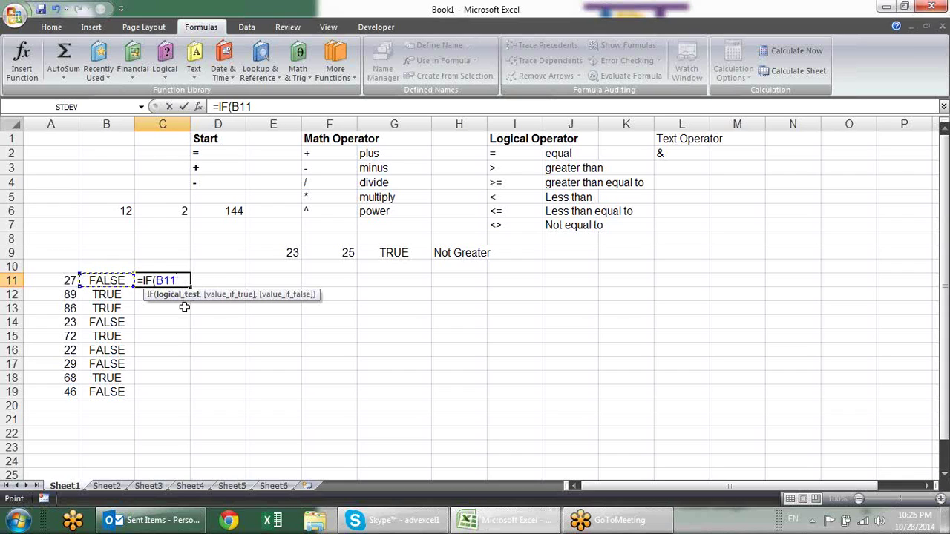
text(=tu)
key(BackSpace)
key(BackSpace)
key(BackSpace)
key(BackSpace)
text(1)
text(,)
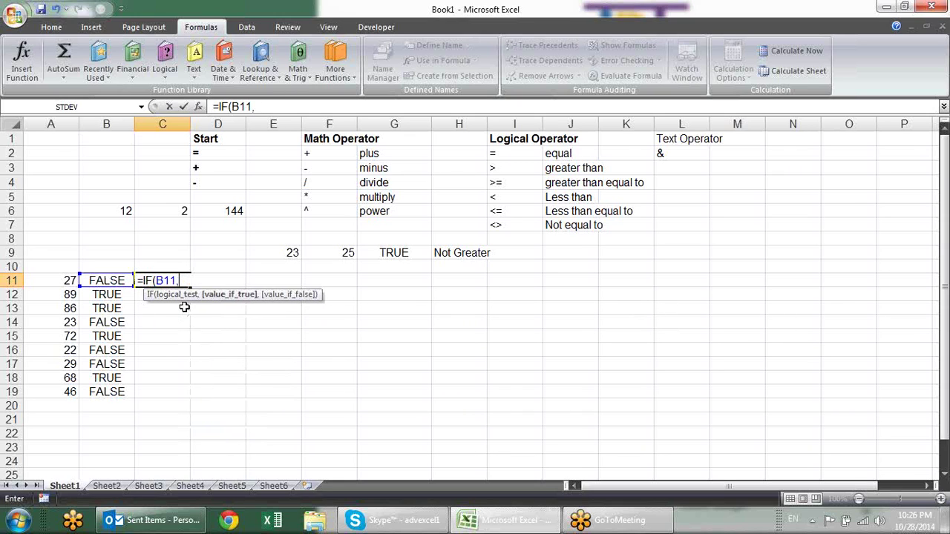
text("Ok")
text(,")
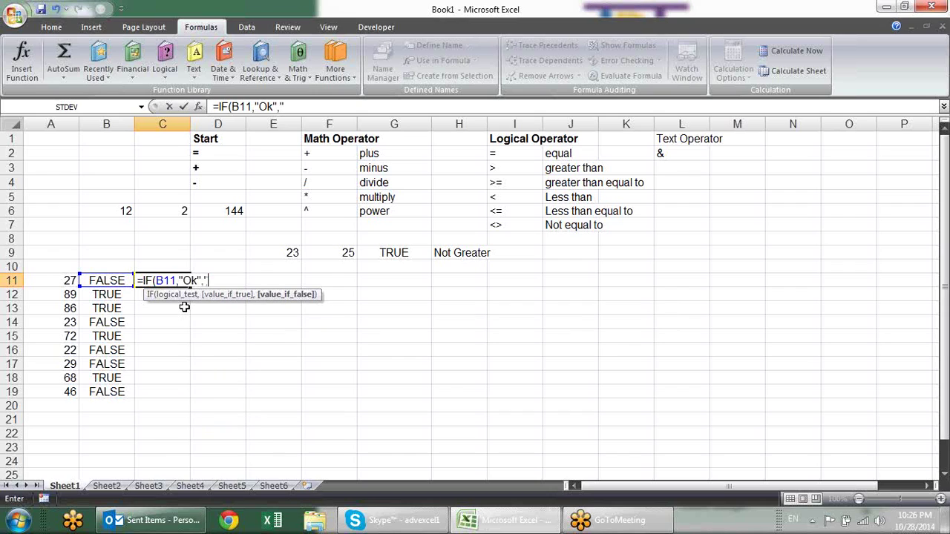
text(Not ok")
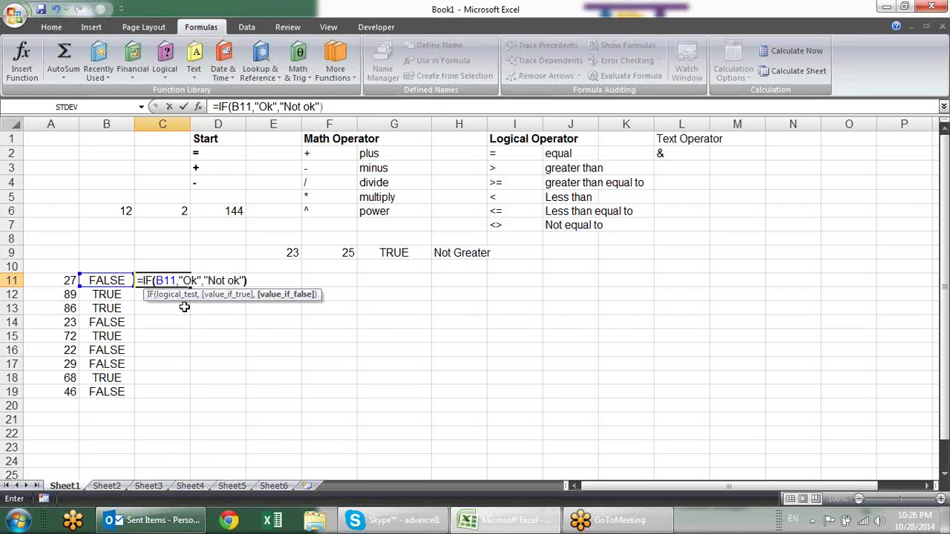
text()3)
key(BackSpace)
key(Return)
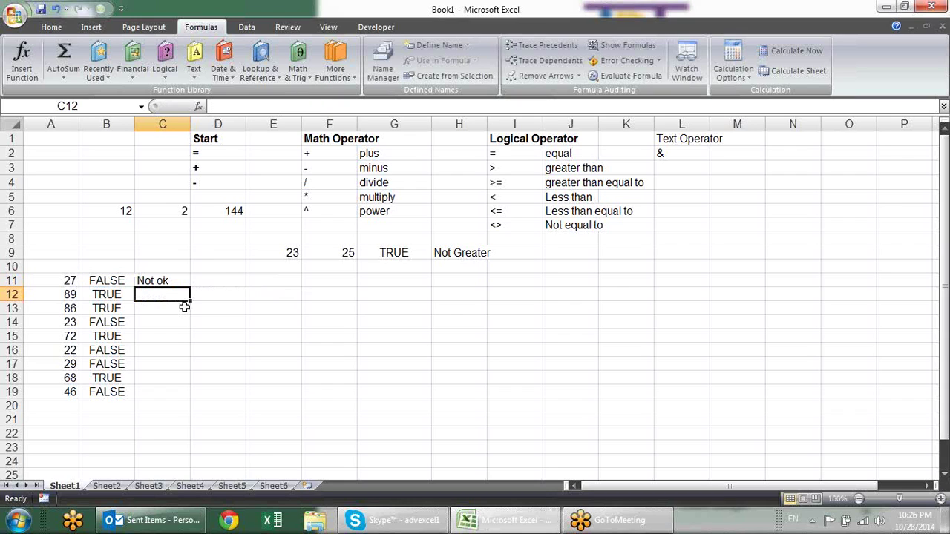
- Fill C11's IF formula down to C19 and check each copied cell
click(185, 277)
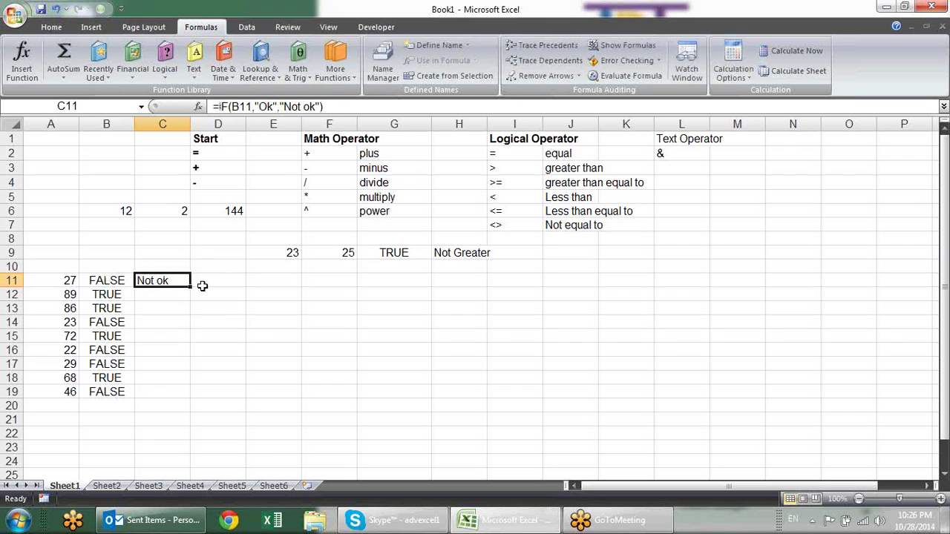
double_click(190, 288)
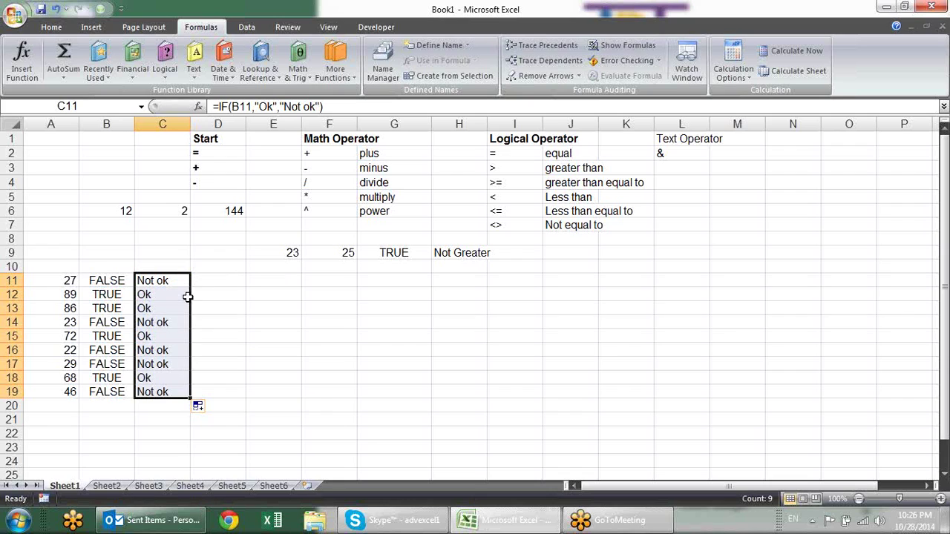
click(184, 284)
click(175, 325)
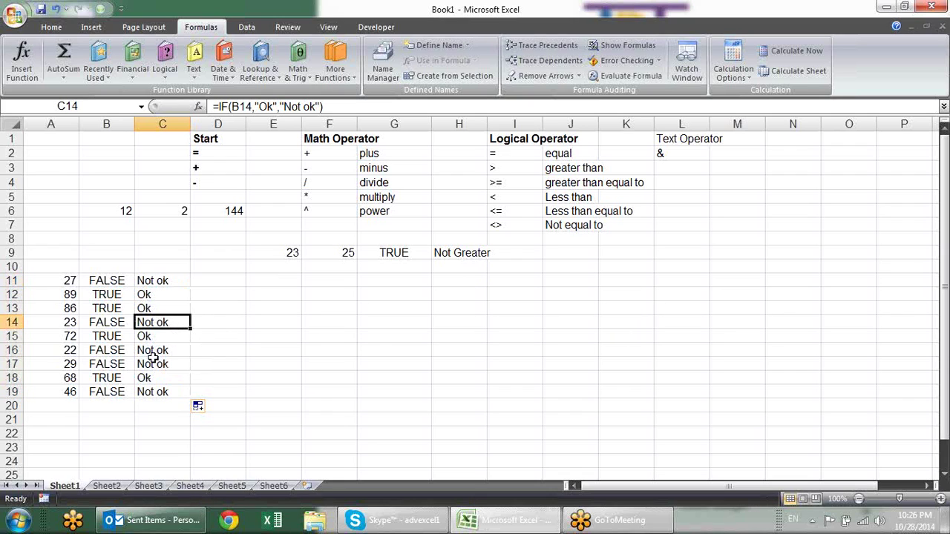
click(153, 362)
click(167, 393)
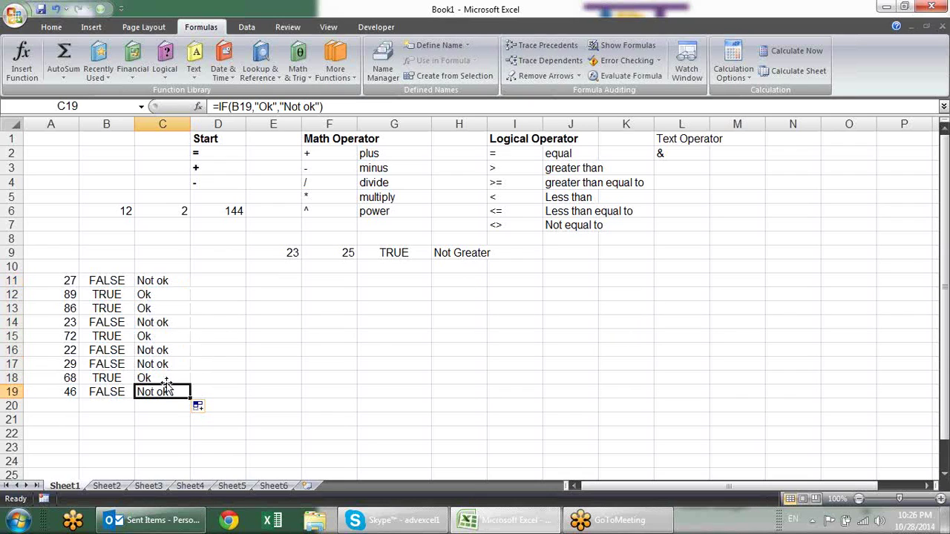
click(165, 373)
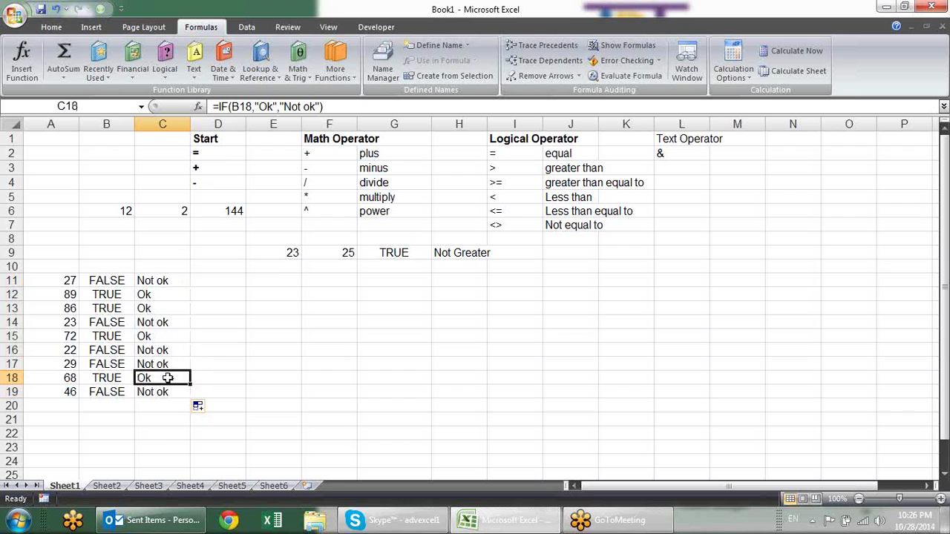
click(157, 338)
click(158, 308)
click(153, 294)
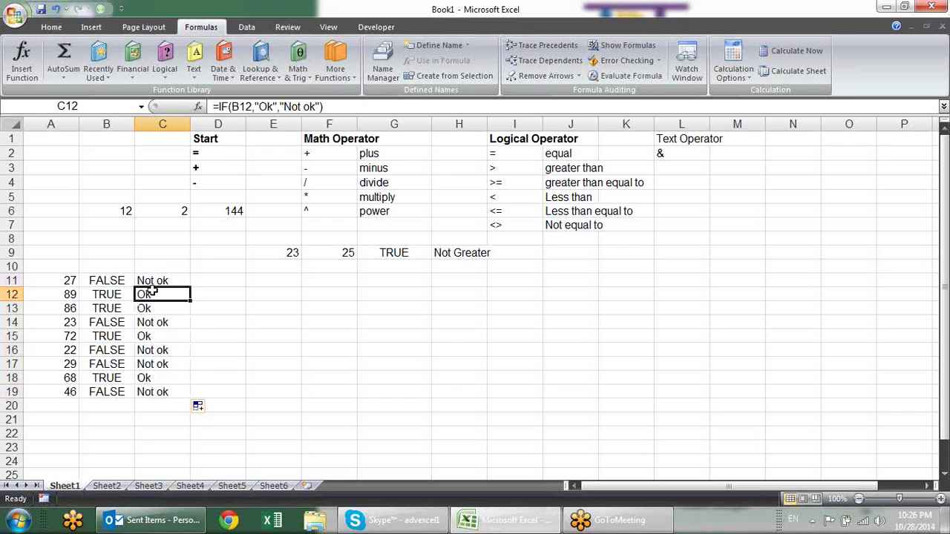
- Compare the B11:B19 TRUE/FALSE flags with C11's formula, then edit C11
drag(127, 282, 132, 395)
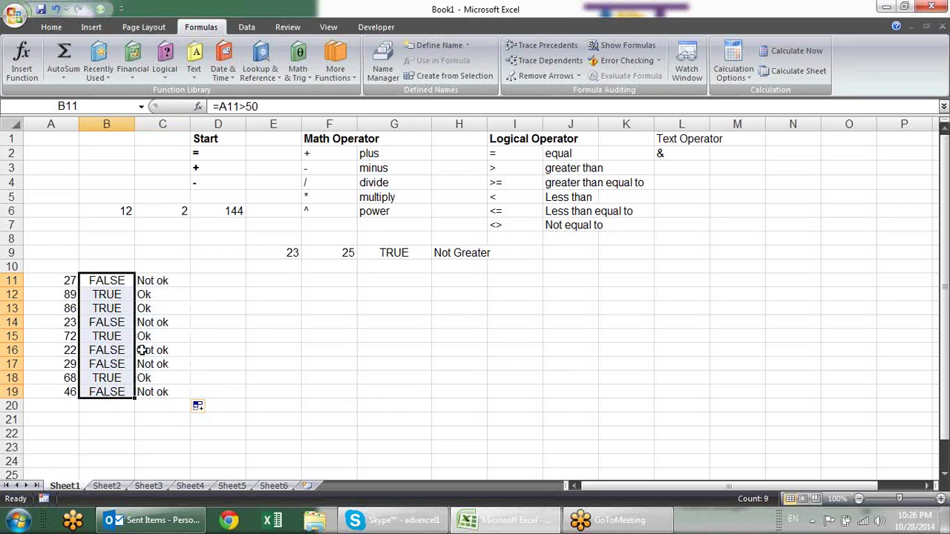
click(157, 279)
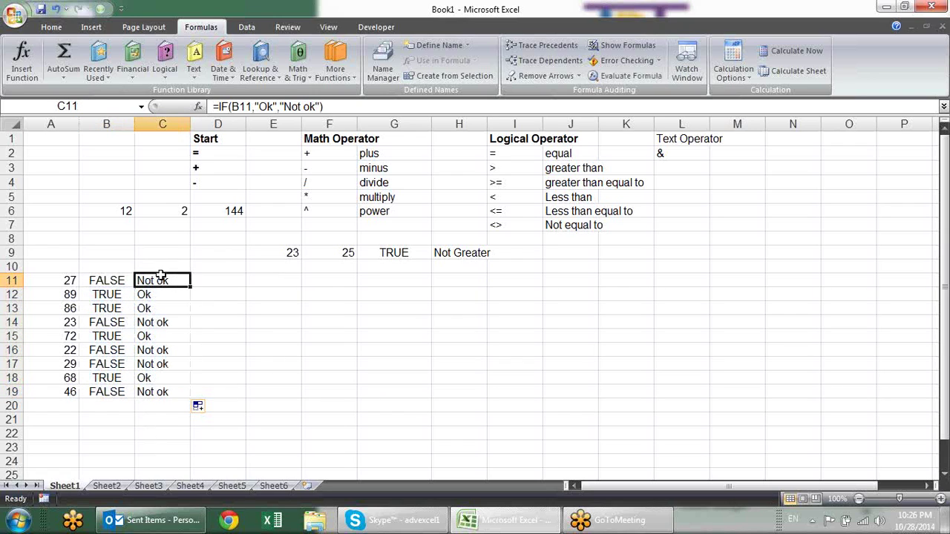
click(113, 280)
click(159, 278)
key(F2)
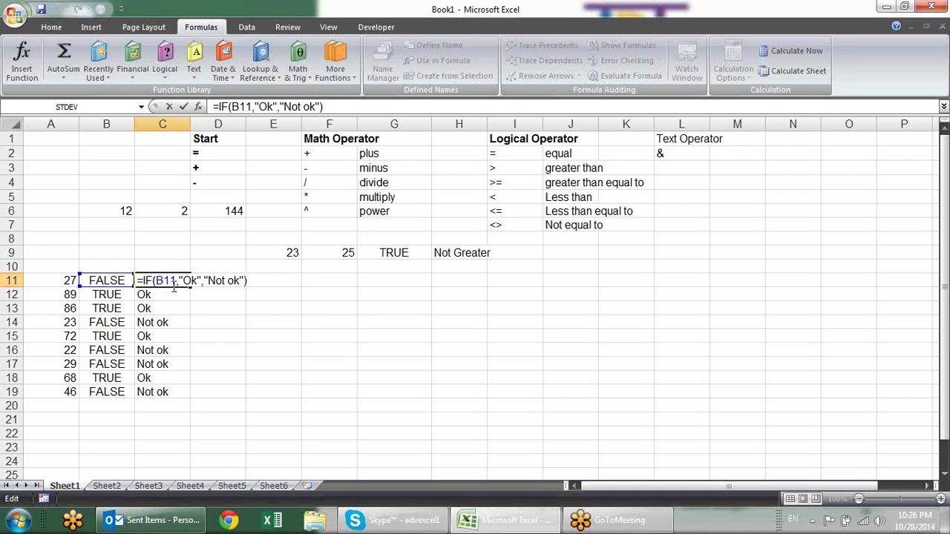
- Look up the A11>50 condition in B11's formula, leaving B11 unchanged
key(Escape)
click(115, 286)
key(F2)
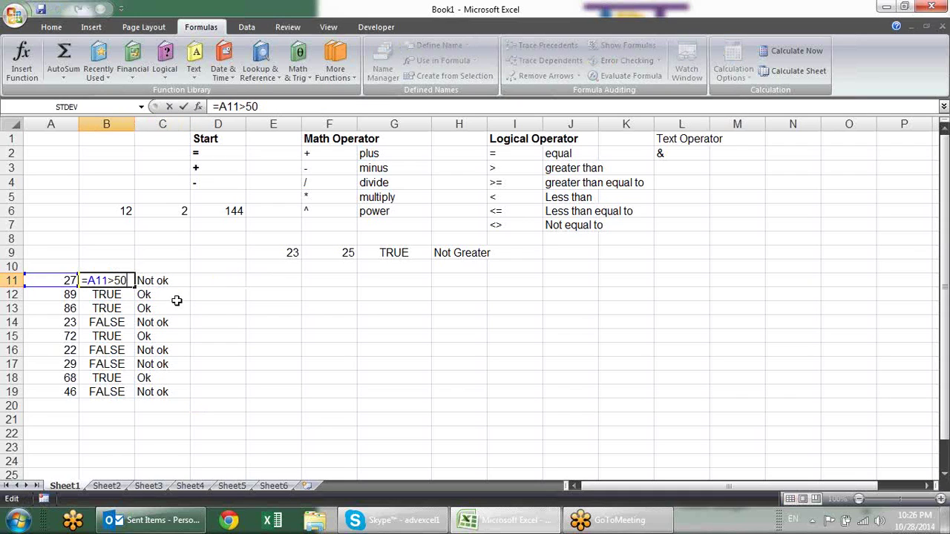
drag(129, 280, 84, 281)
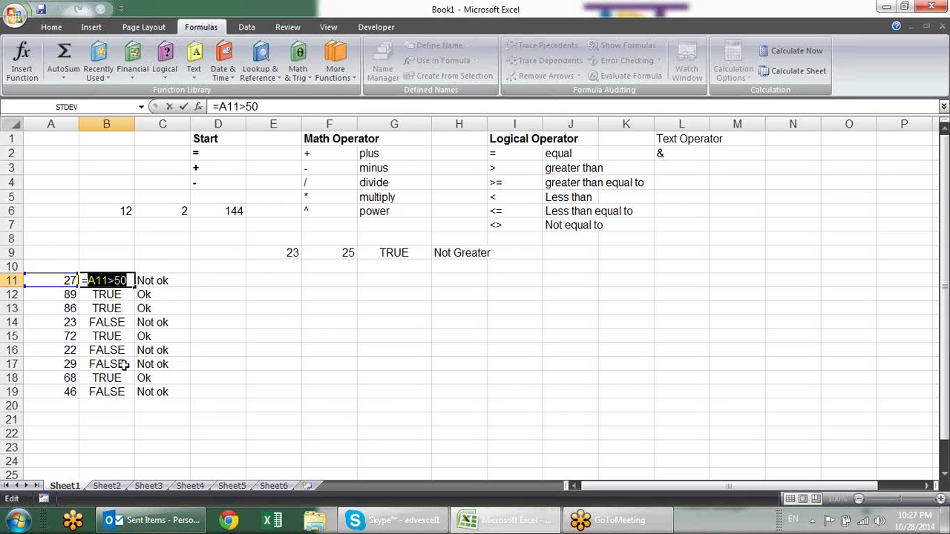
key(ctrl+Return)
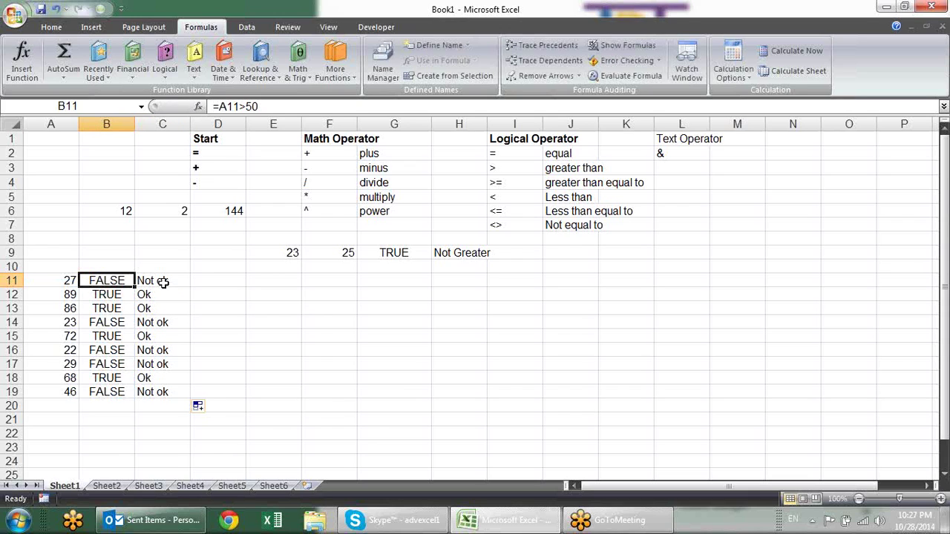
- Change C11 to =IF(A11>50,"Ok","Not ok") and fill it down to C19
double_click(162, 281)
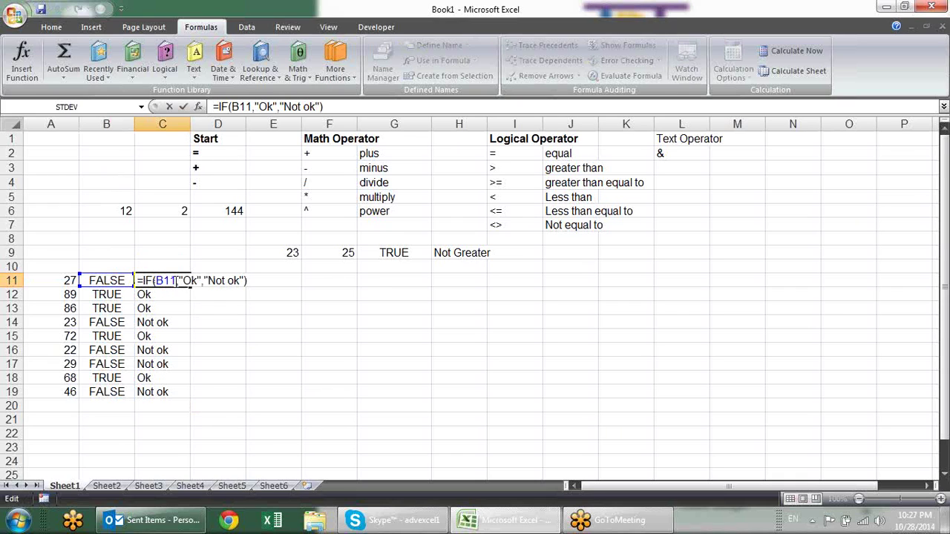
drag(174, 280, 163, 281)
text(A11>50)
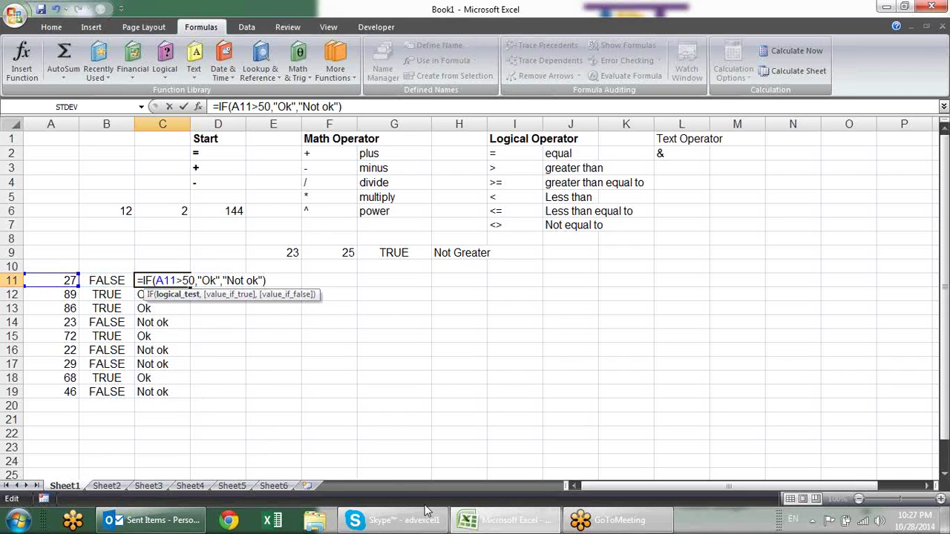
key(Return)
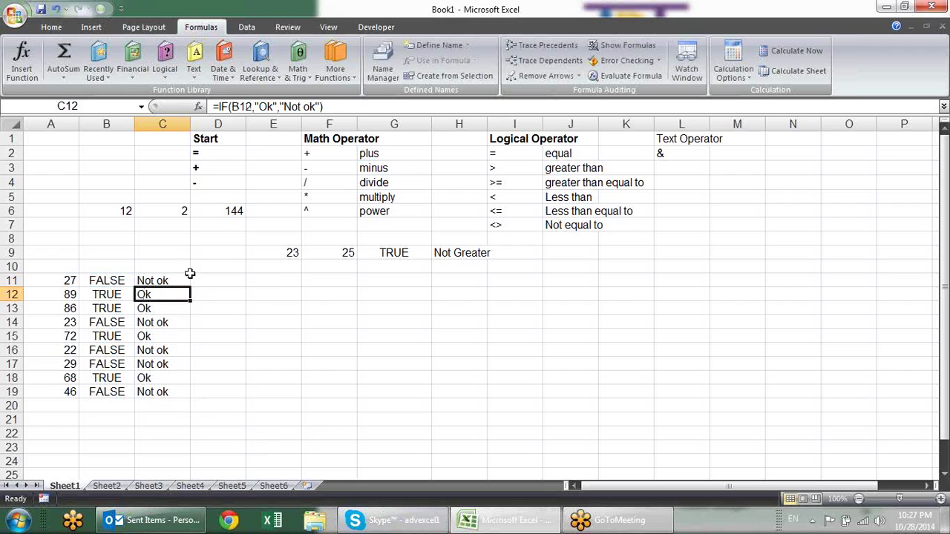
click(185, 275)
double_click(190, 285)
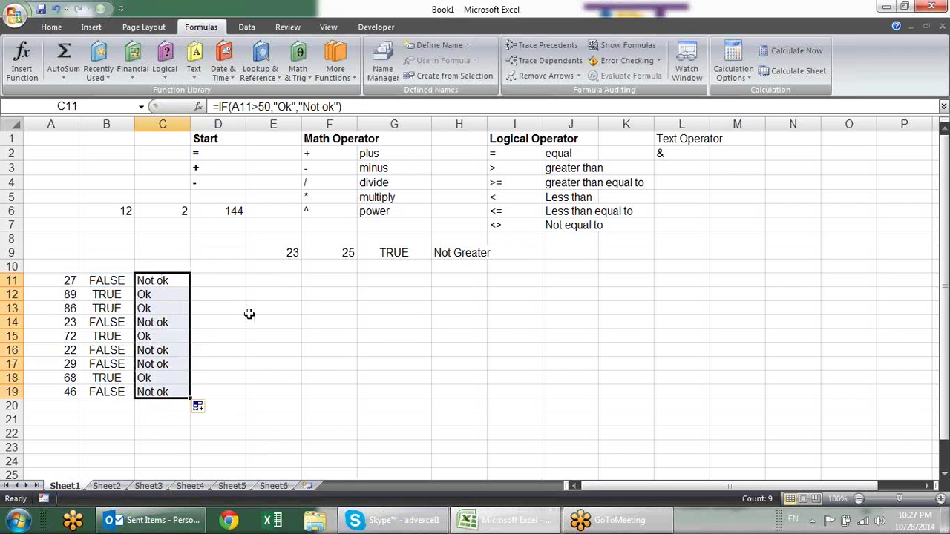
click(173, 278)
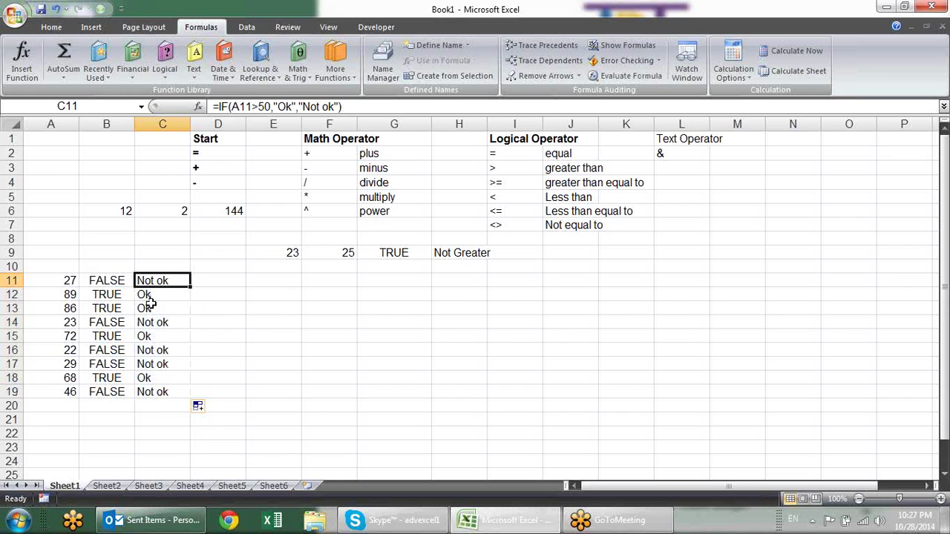
key(F2)
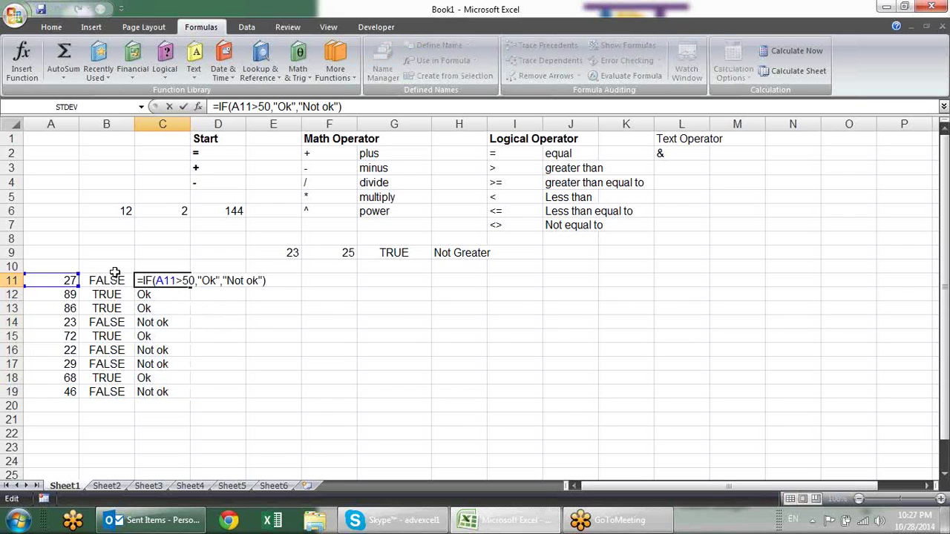
- Clear the TRUE/FALSE results from B11:B19
click(107, 278)
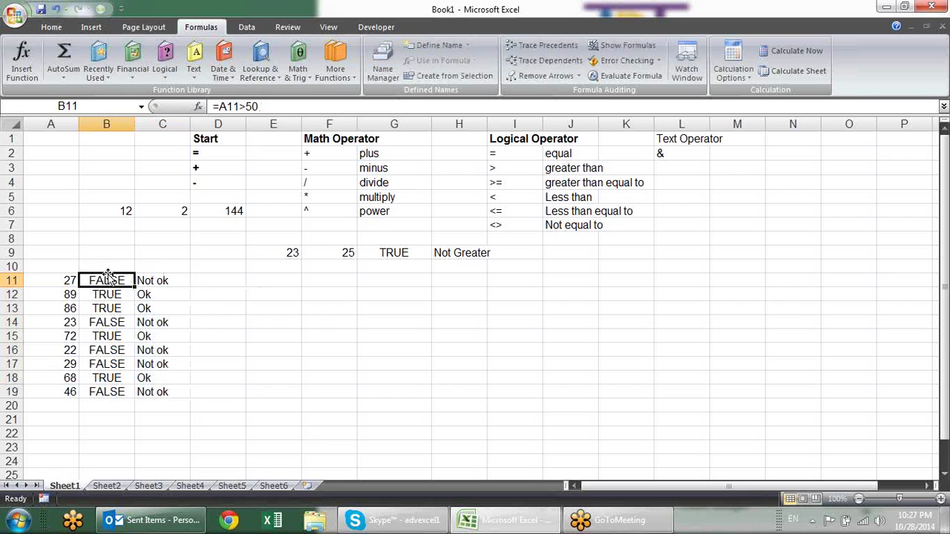
key(Delete)
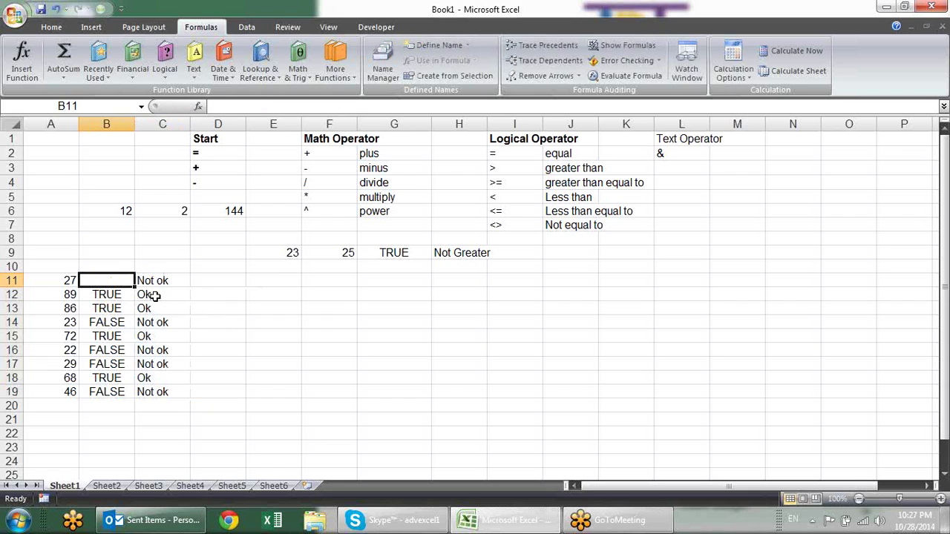
key(Down)
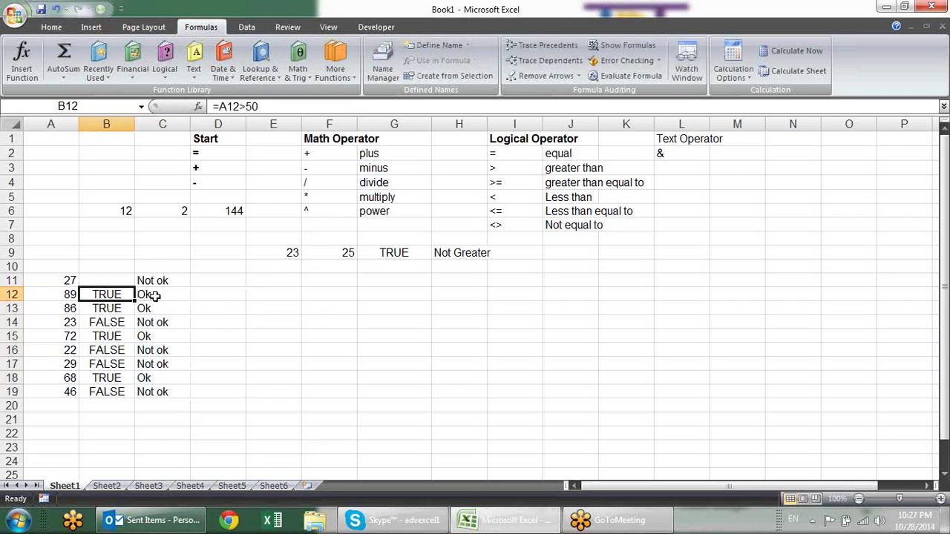
key(ctrl+shift+Down)
key(Delete)
key(Up)
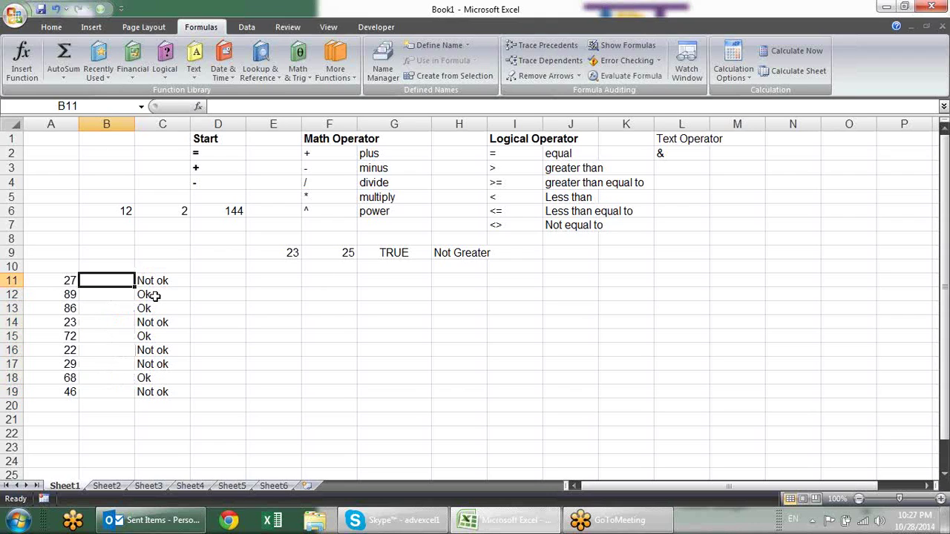
- Copy the Ok/Not ok formulas from C11:C19, undo the #REF! paste into B11, and paste into F11:F19
key(Right)
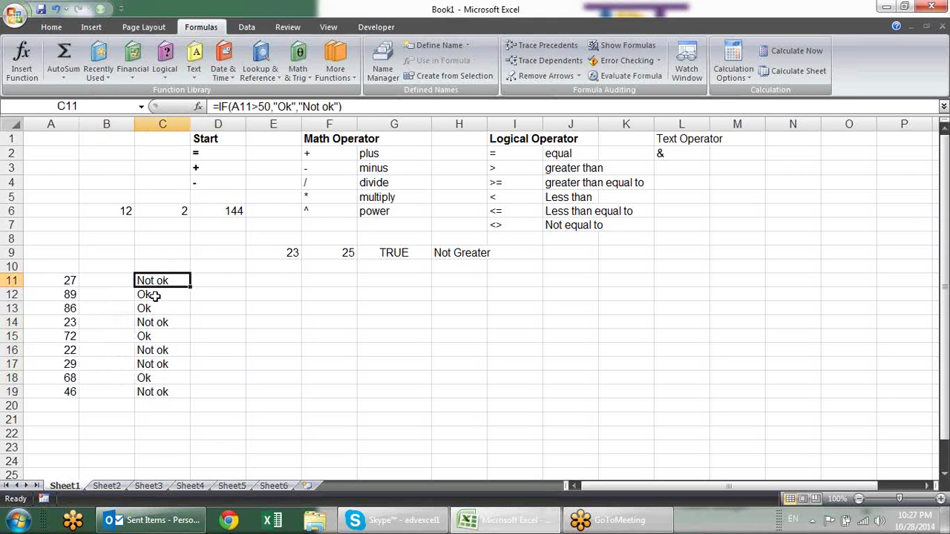
key(ctrl+shift+Down)
key(ctrl+c)
key(Left)
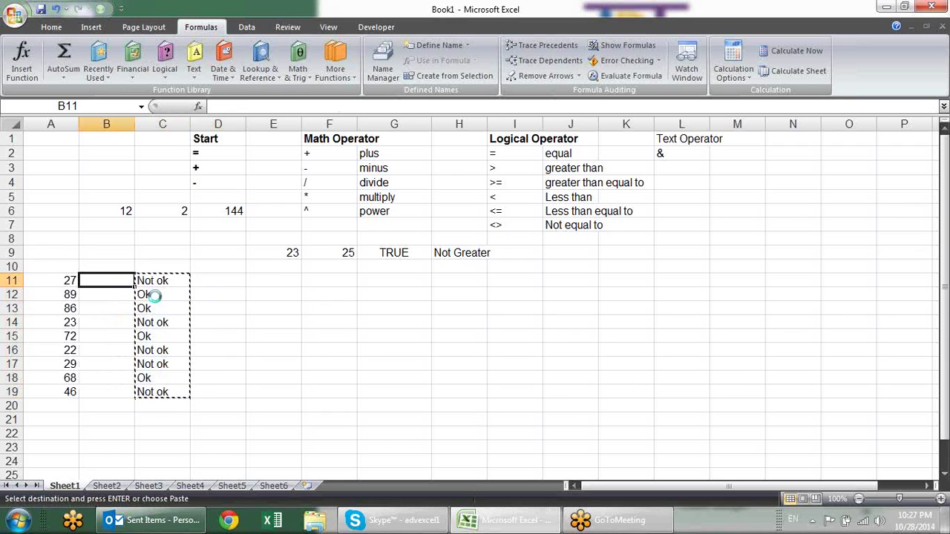
key(Return)
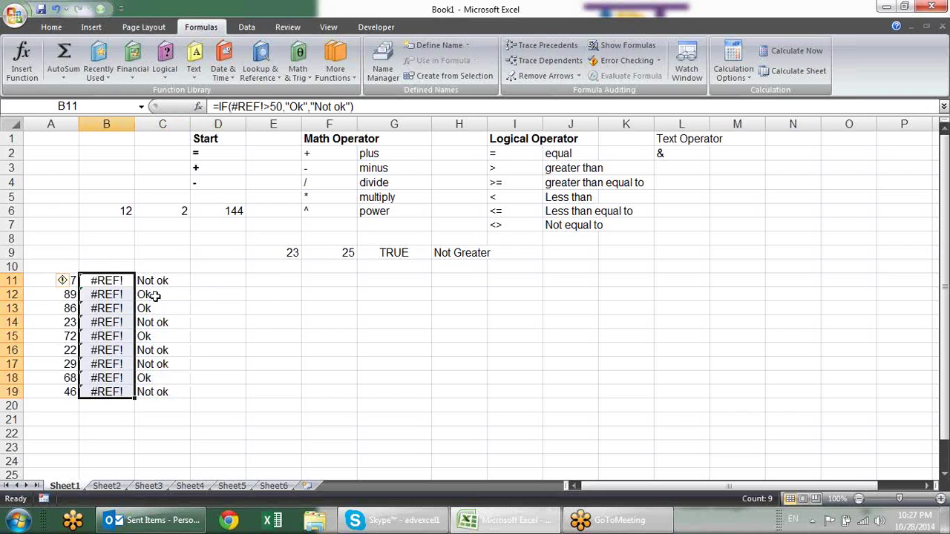
key(ctrl+z)
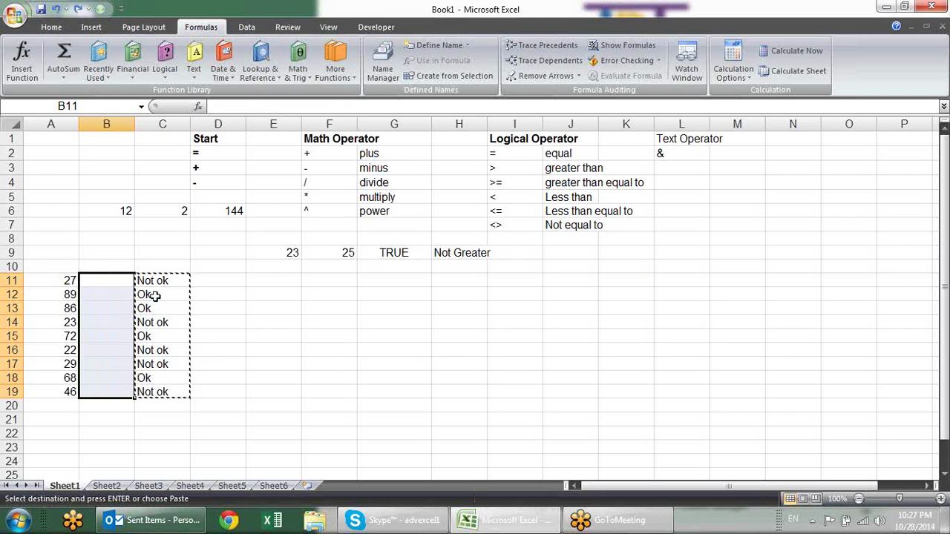
key(Right)
key(Right)
key(Right)
key(Right)
key(ctrl+v)
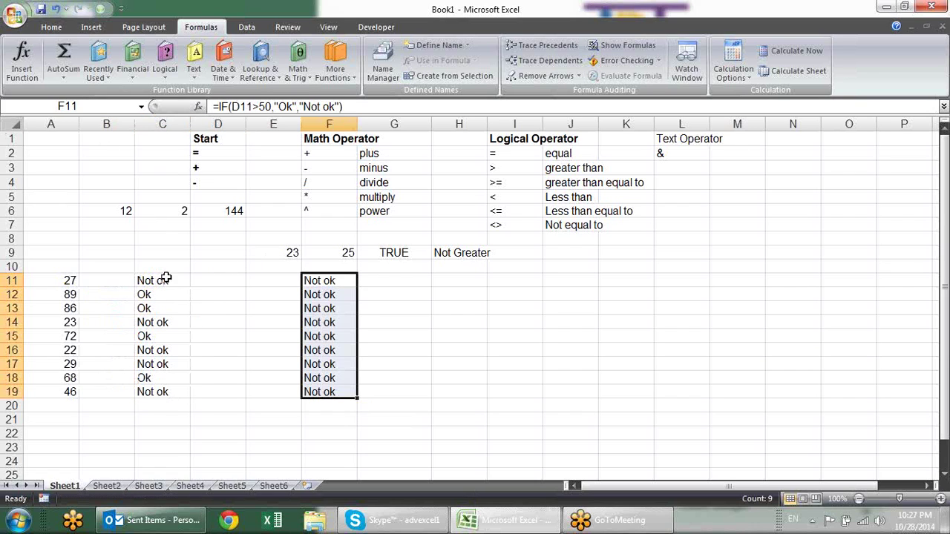
- Inspect the Ok/Not ok formulas down column C from C11 to C15
double_click(161, 279)
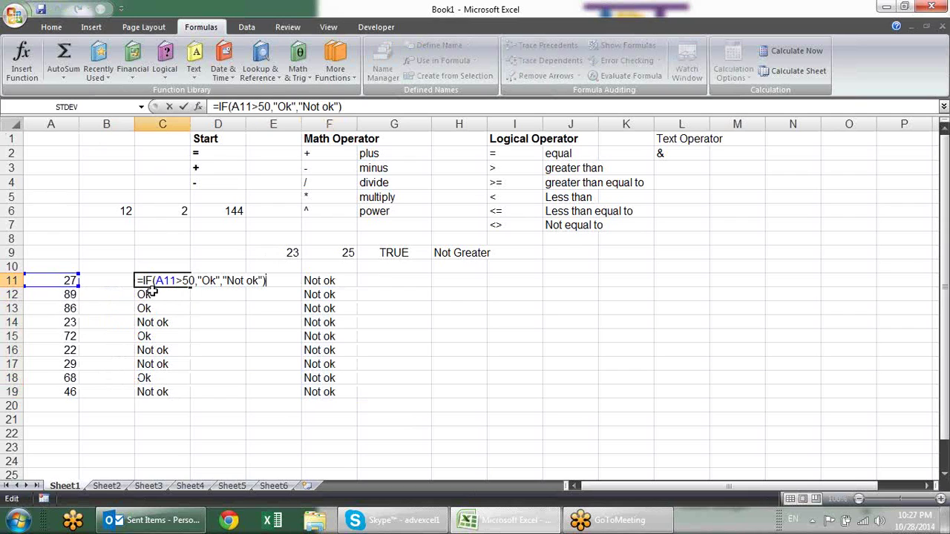
key(Return)
key(F2)
key(Return)
key(F2)
key(Return)
key(F2)
key(Return)
key(F2)
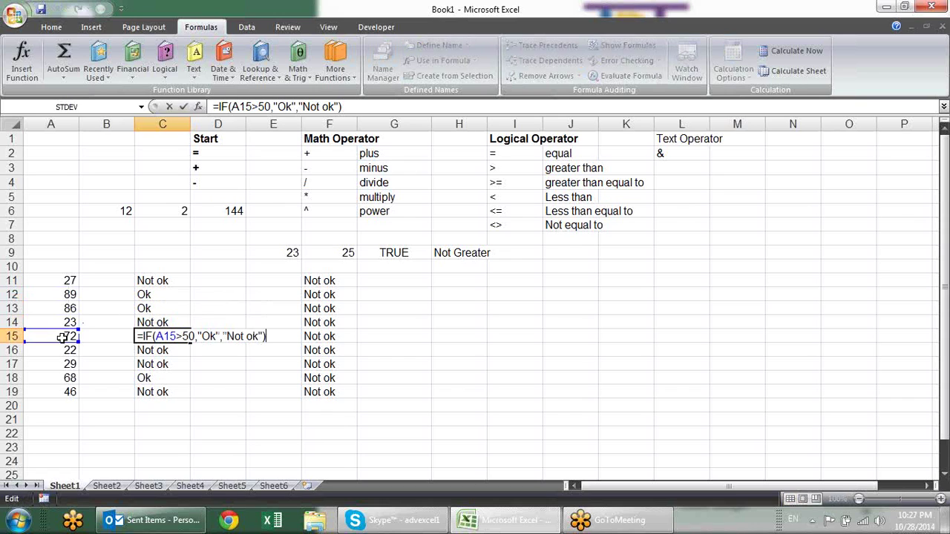
key(Escape)
- Clear the misplaced IF copies from F11:F19 and copy C11:C19's Ok/Not ok formulas again
double_click(328, 283)
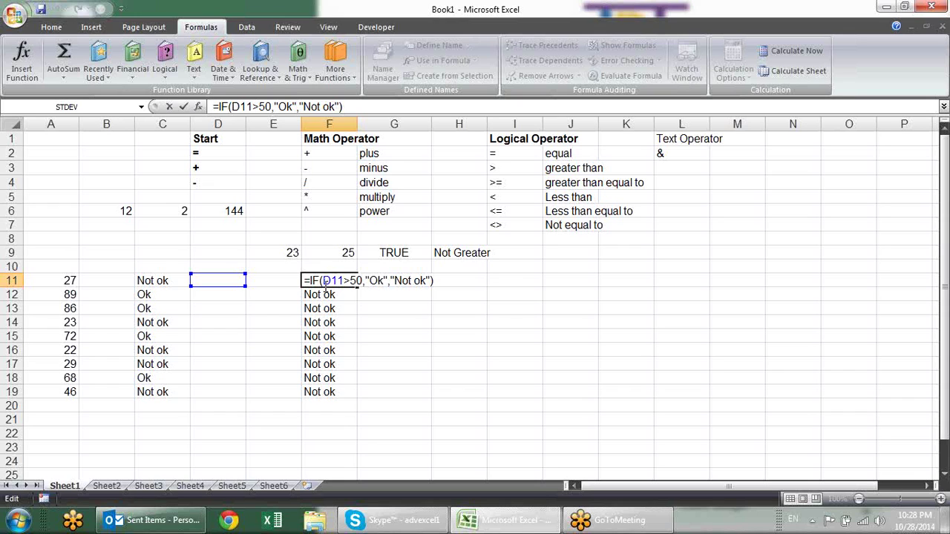
key(Escape)
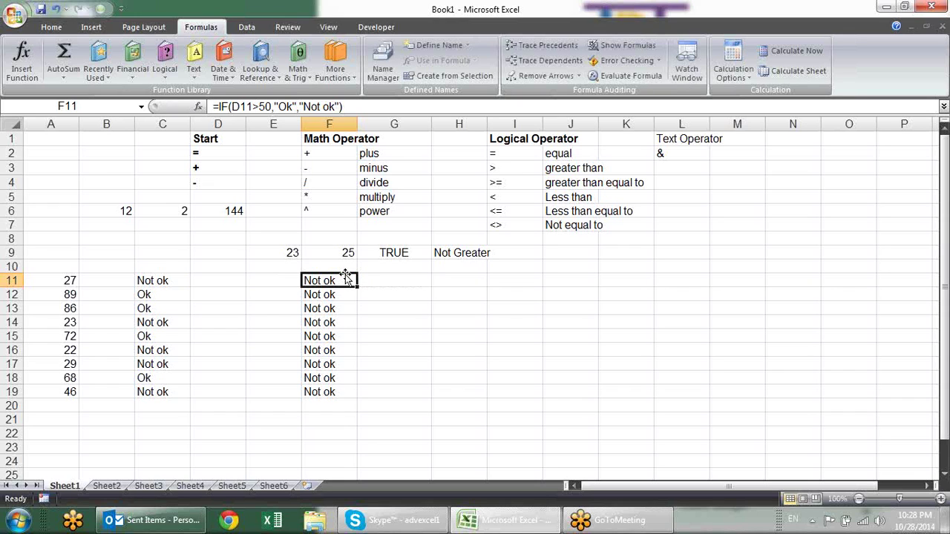
key(ctrl+shift+Down)
key(Delete)
mouse_move(184, 279)
mouse_down()
mouse_move(186, 389)
mouse_move(178, 278)
mouse_up()
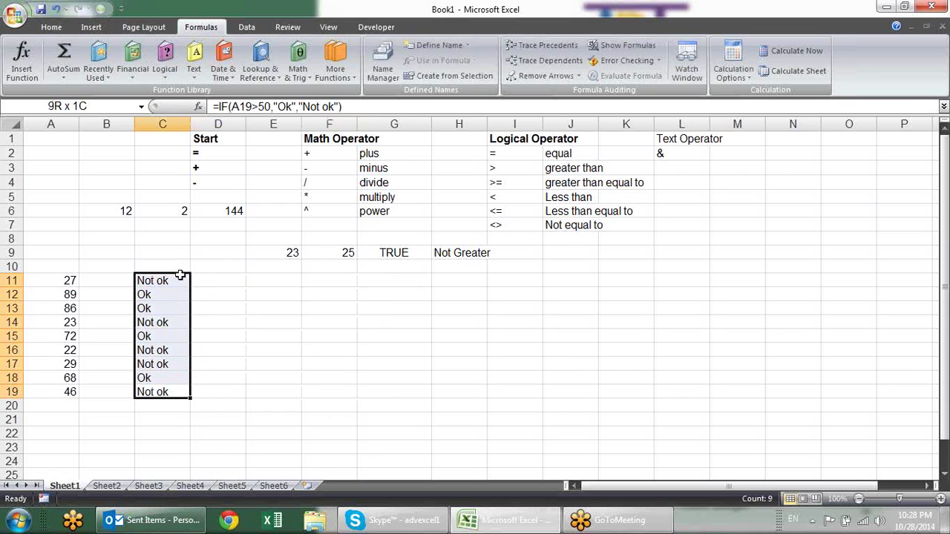
key(ctrl+c)
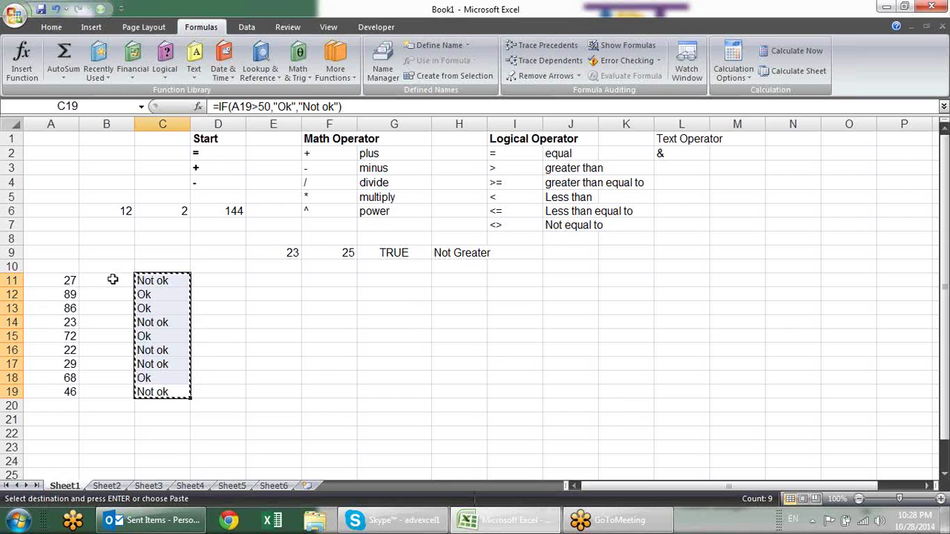
- Paste the Ok/Not ok formulas into B11:B19 and check B11's references
click(112, 280)
key(ctrl+v)
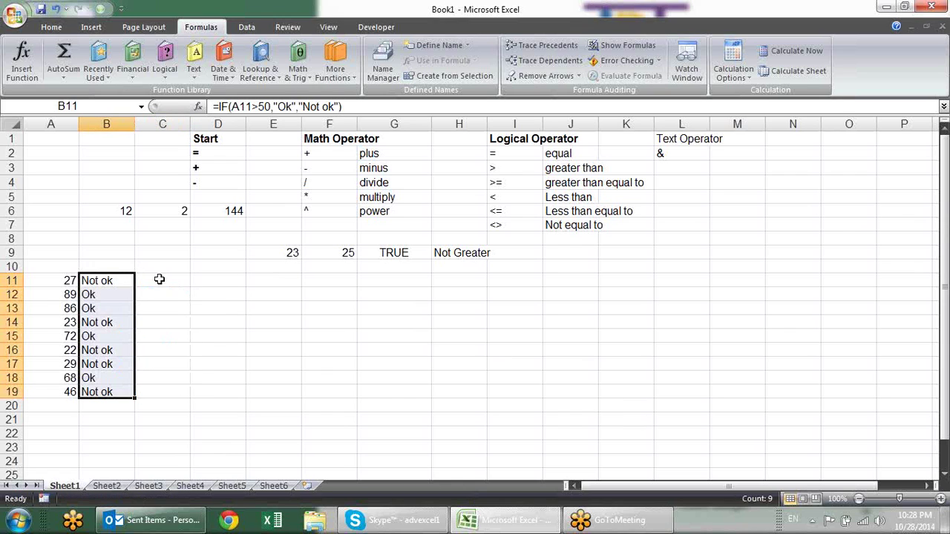
click(126, 280)
key(F2)
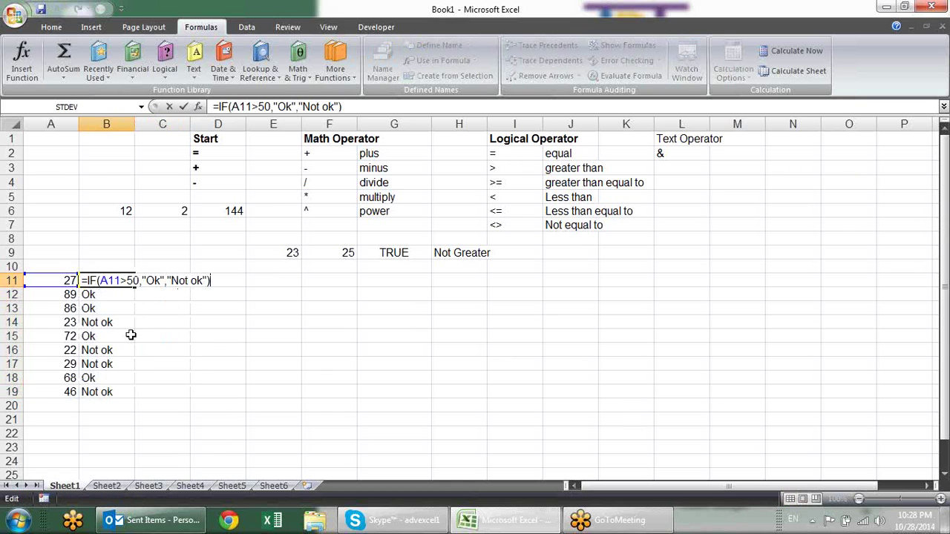
key(Escape)
- Move the B11:B19 results to G11:G19 and check G11's formula references
drag(118, 283, 123, 386)
key(ctrl+c)
click(403, 277)
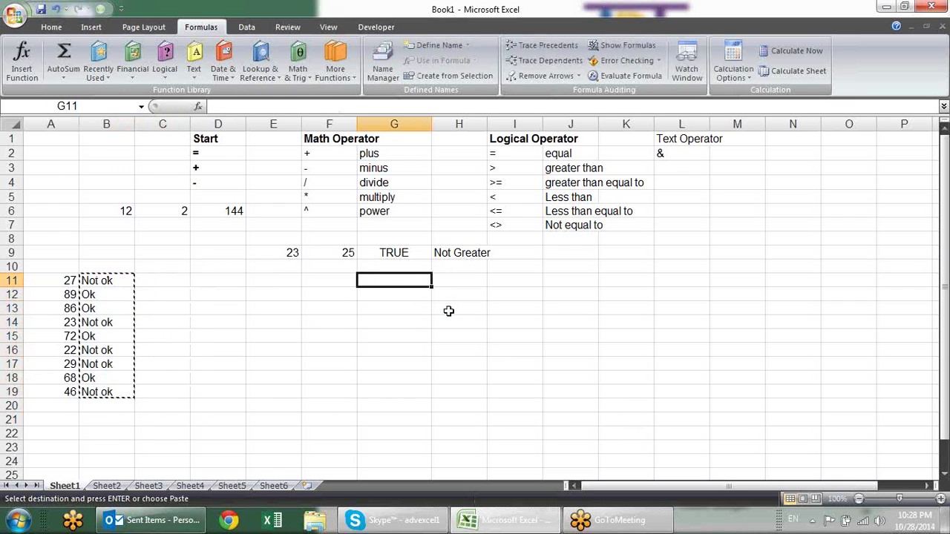
key(ctrl+v)
key(F2)
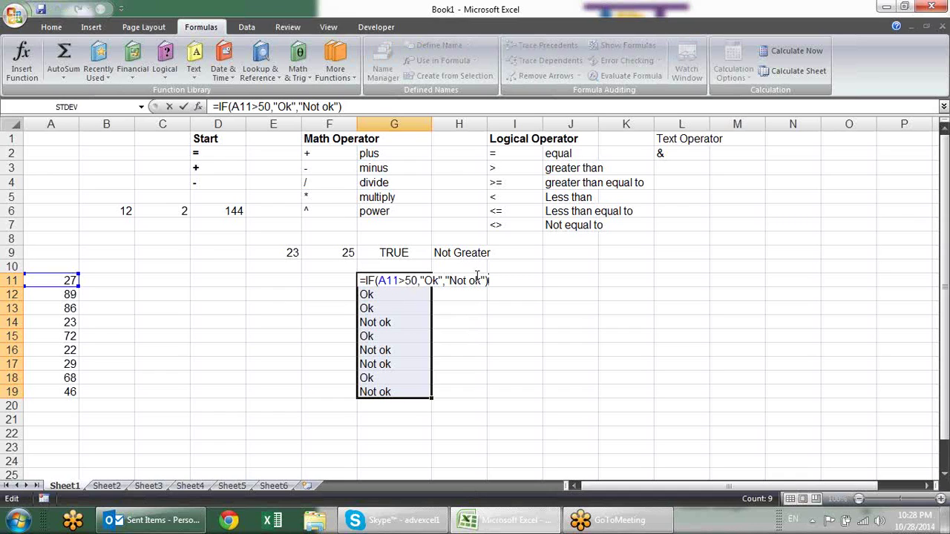
key(Escape)
- Move the results back into B11:B19 and confirm B11's formula tests A11
key(ctrl+c)
click(104, 278)
key(Return)
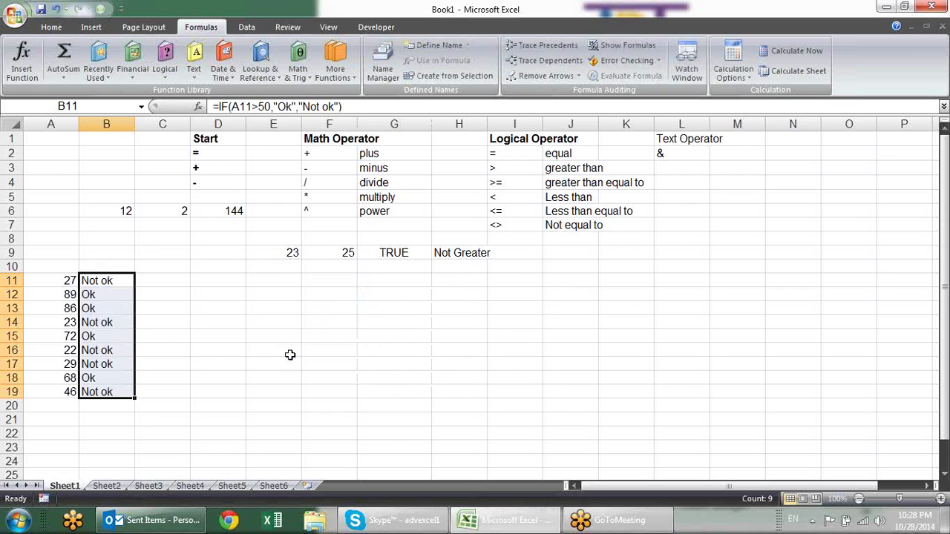
click(222, 279)
click(126, 279)
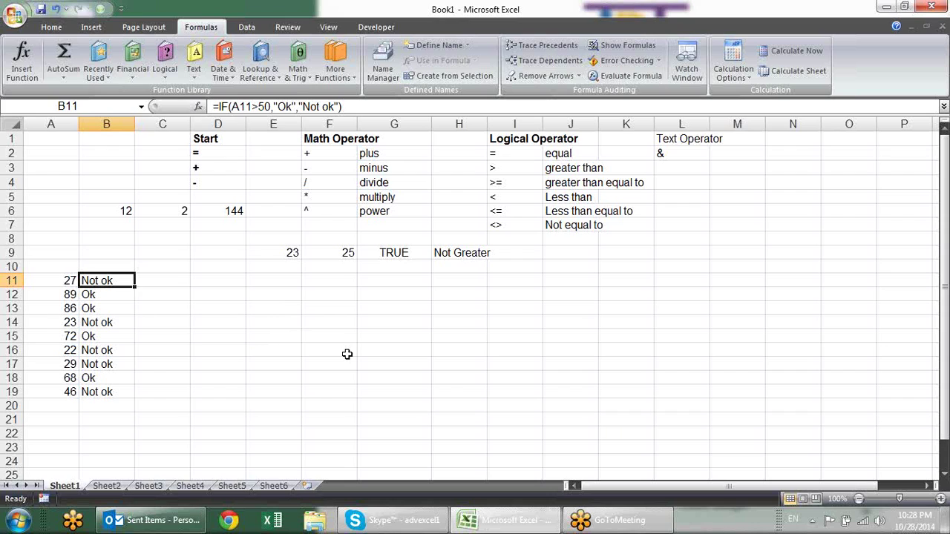
key(F2)
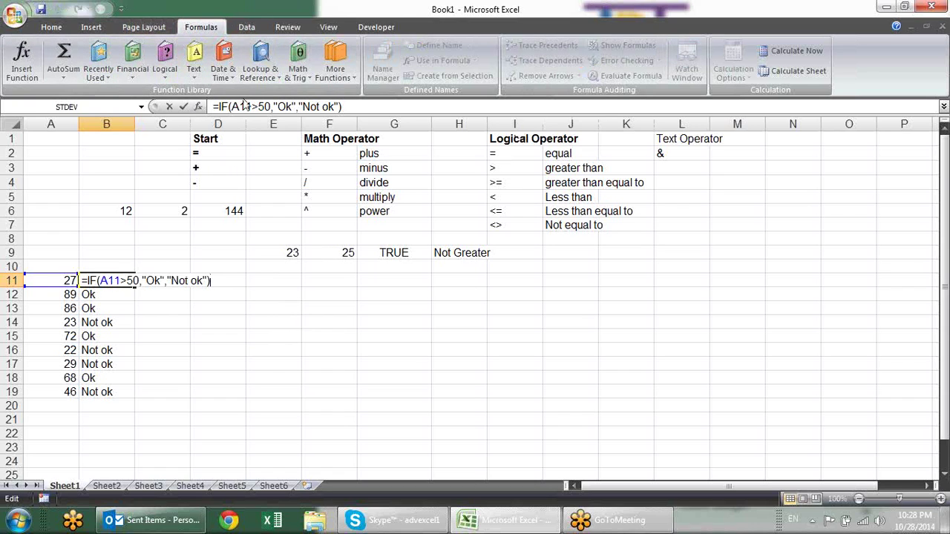
key(Escape)
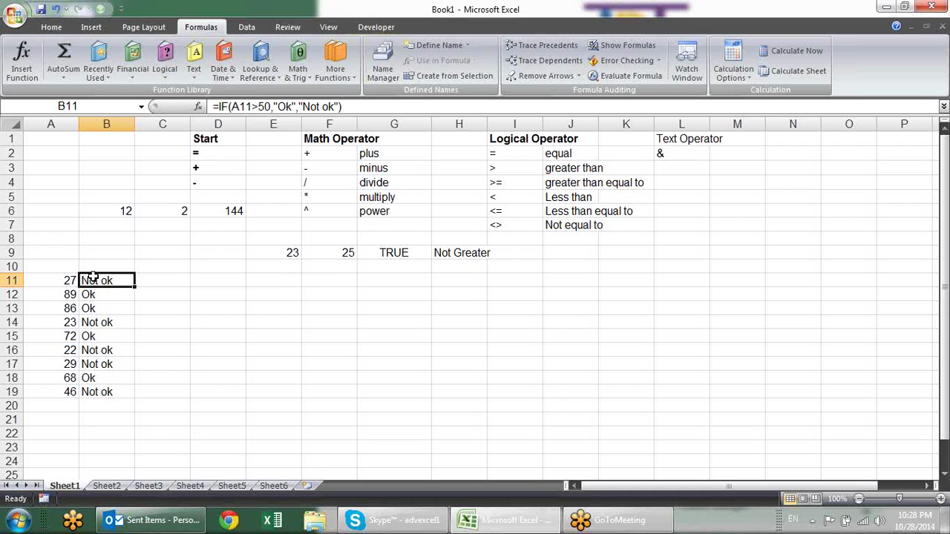
click(624, 75)
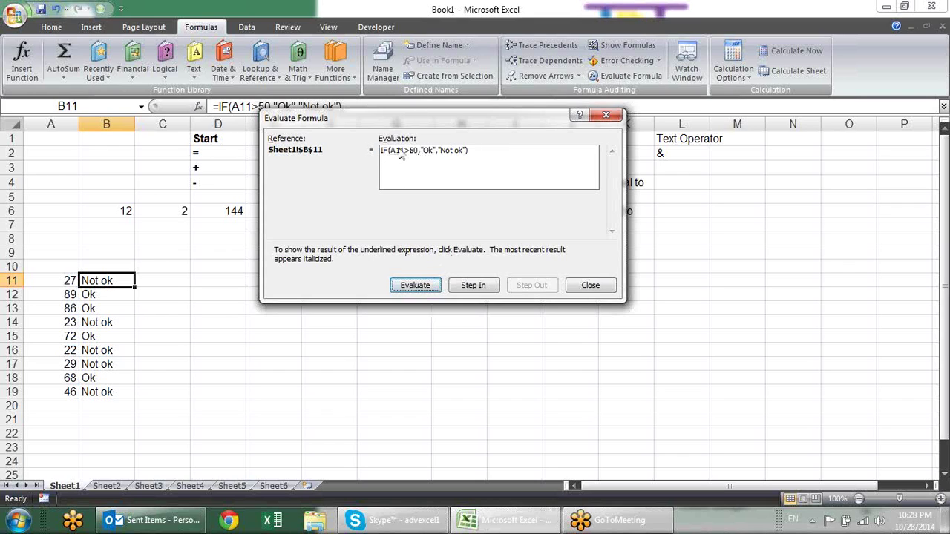
click(415, 288)
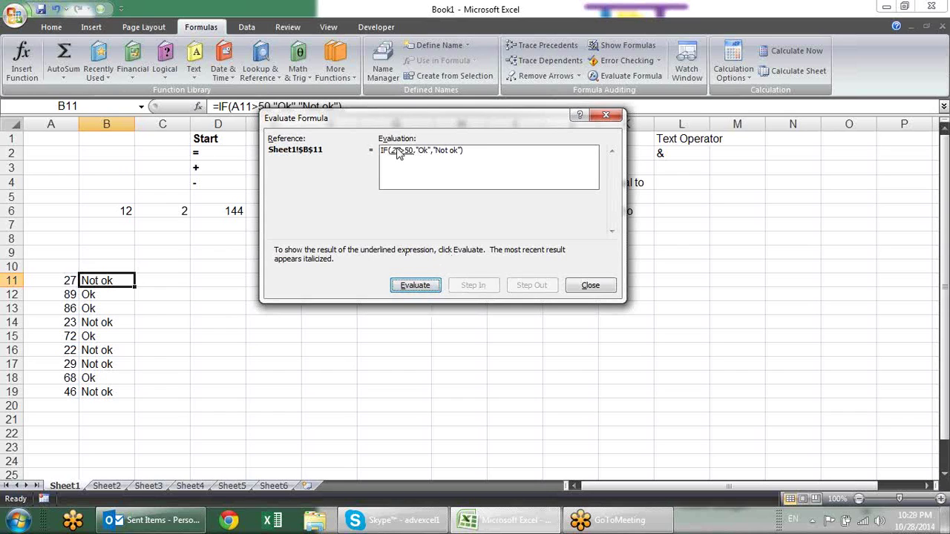
click(416, 290)
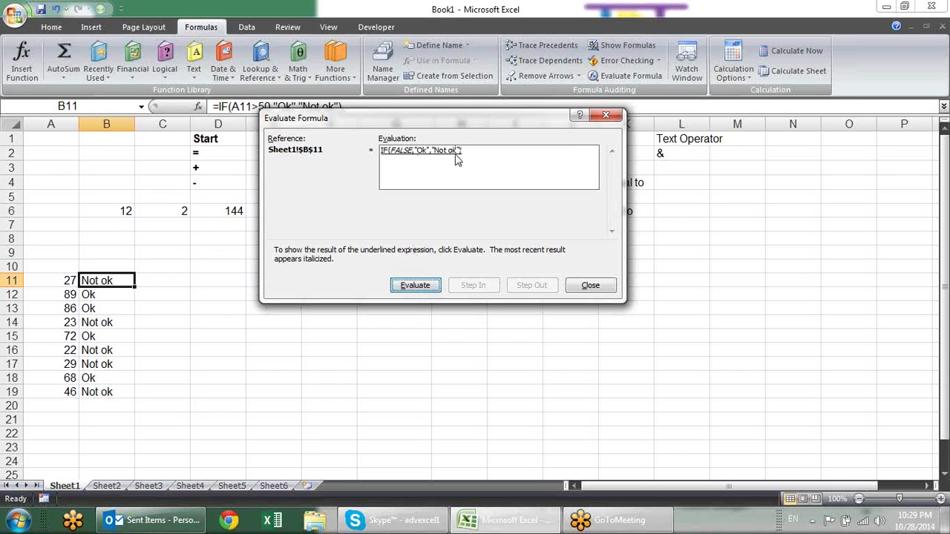
click(416, 291)
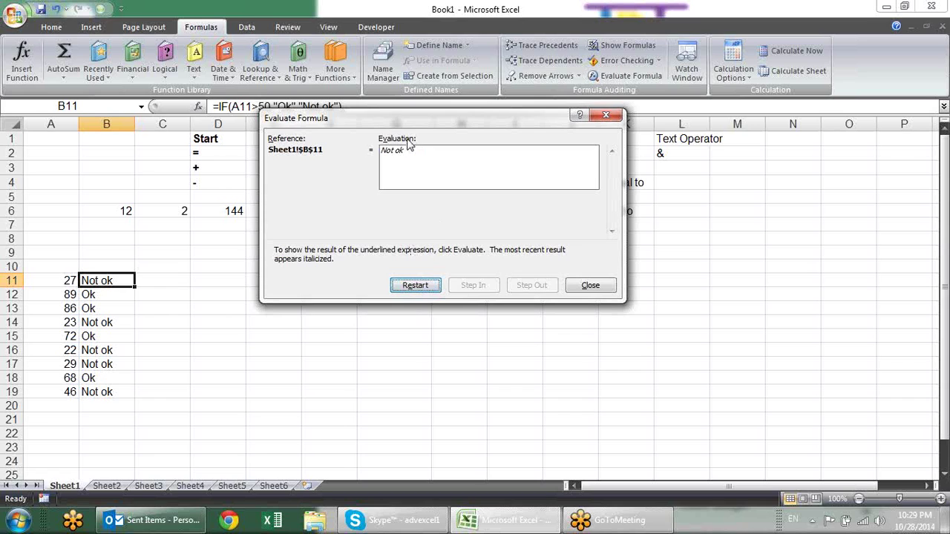
click(592, 286)
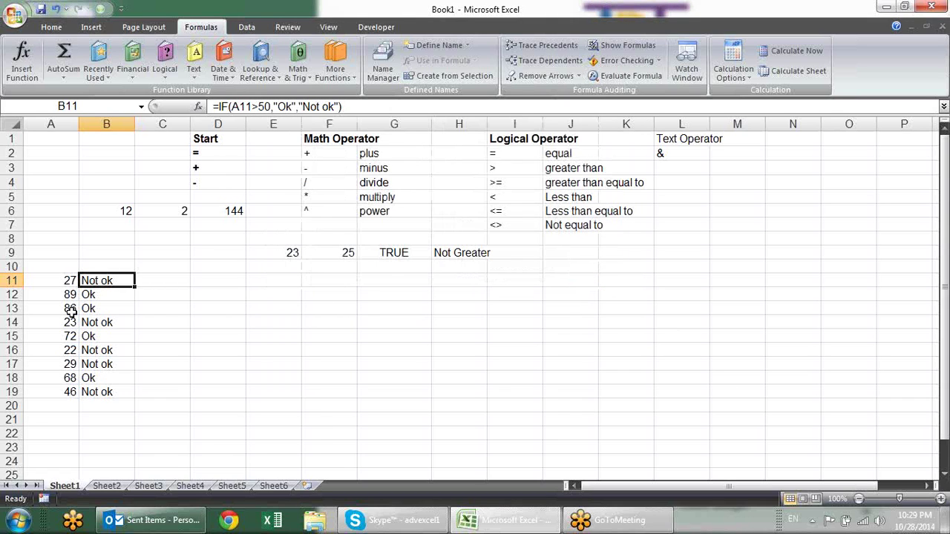
click(117, 307)
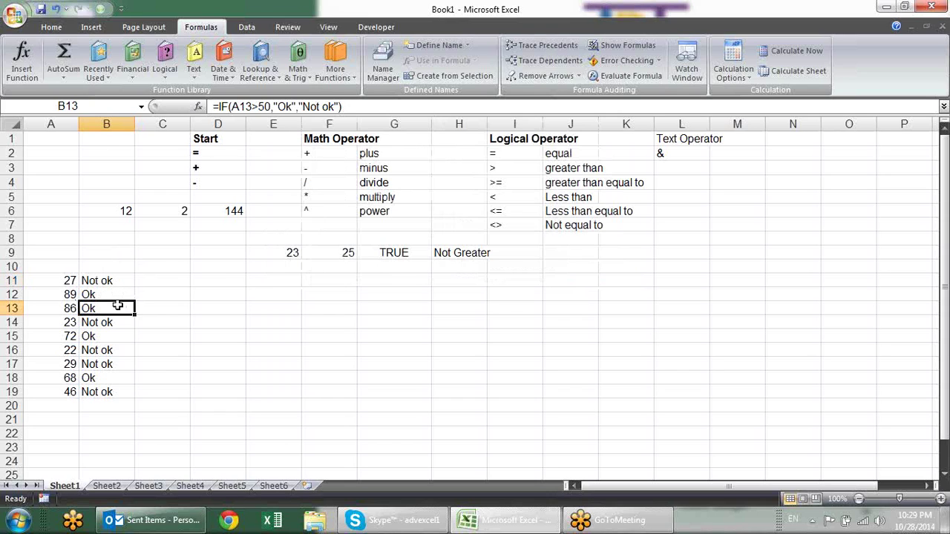
click(145, 307)
click(117, 296)
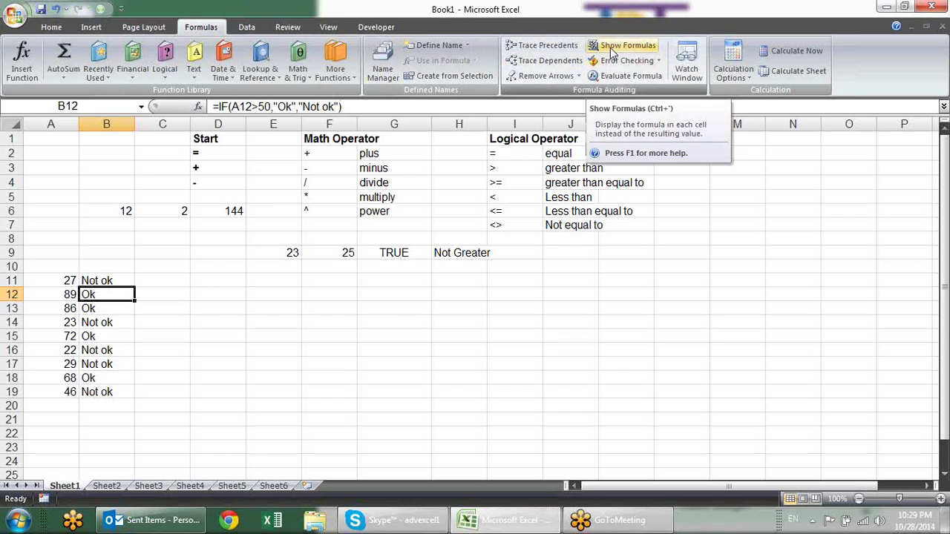
click(612, 51)
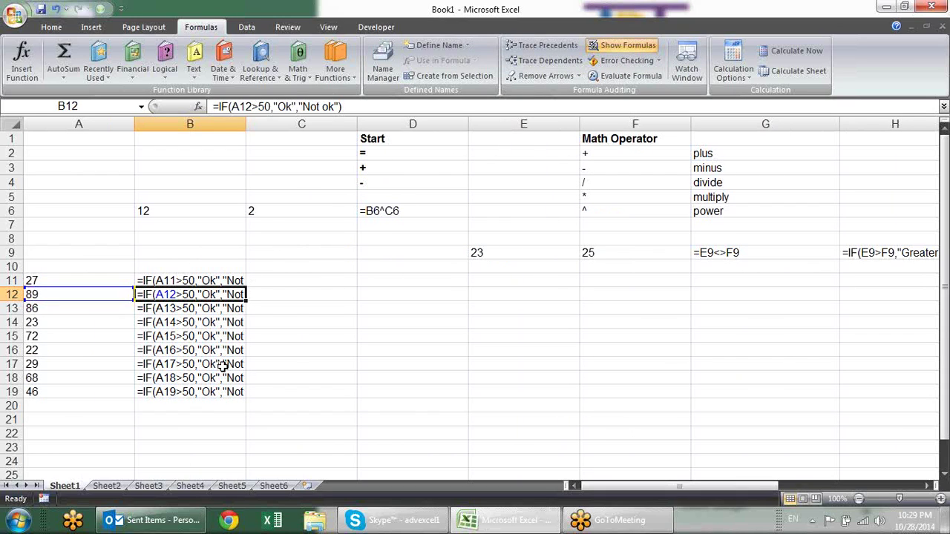
double_click(722, 252)
click(853, 254)
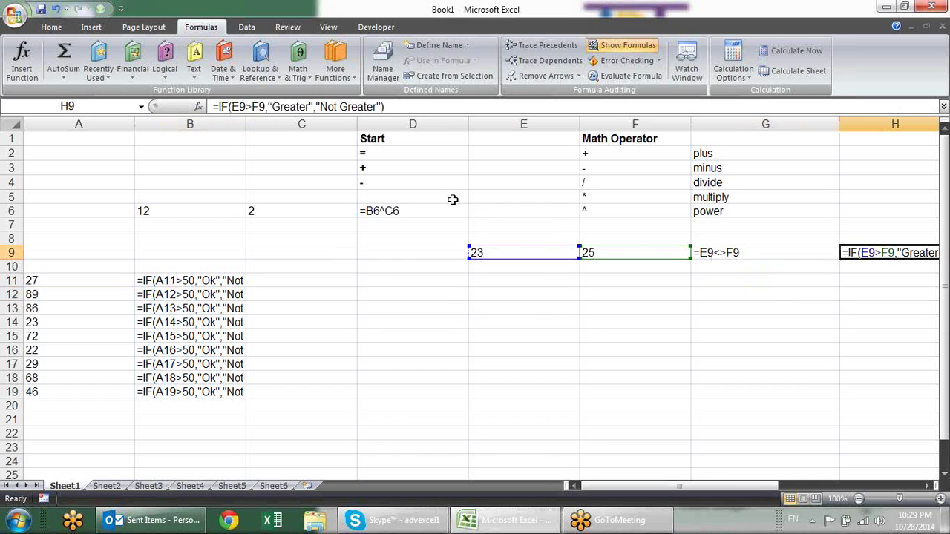
double_click(397, 208)
click(638, 41)
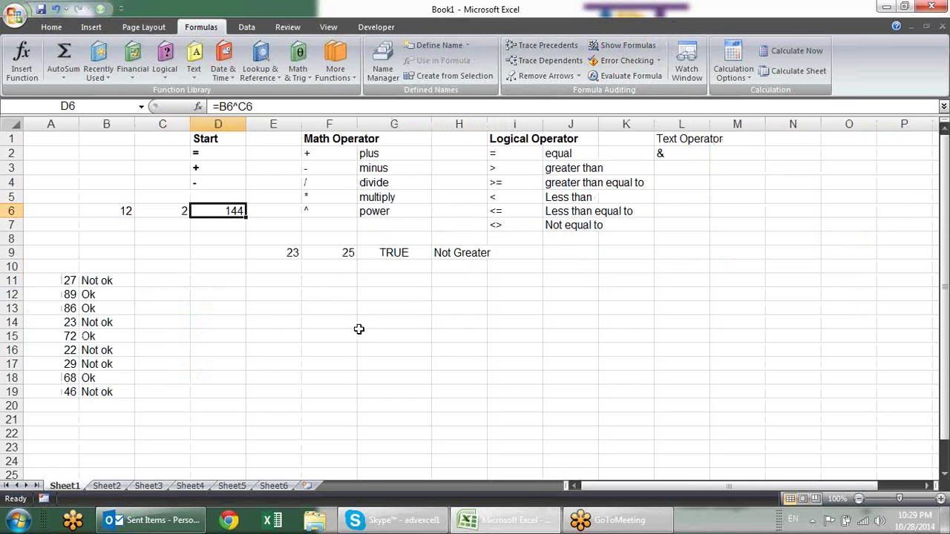
click(111, 283)
click(110, 292)
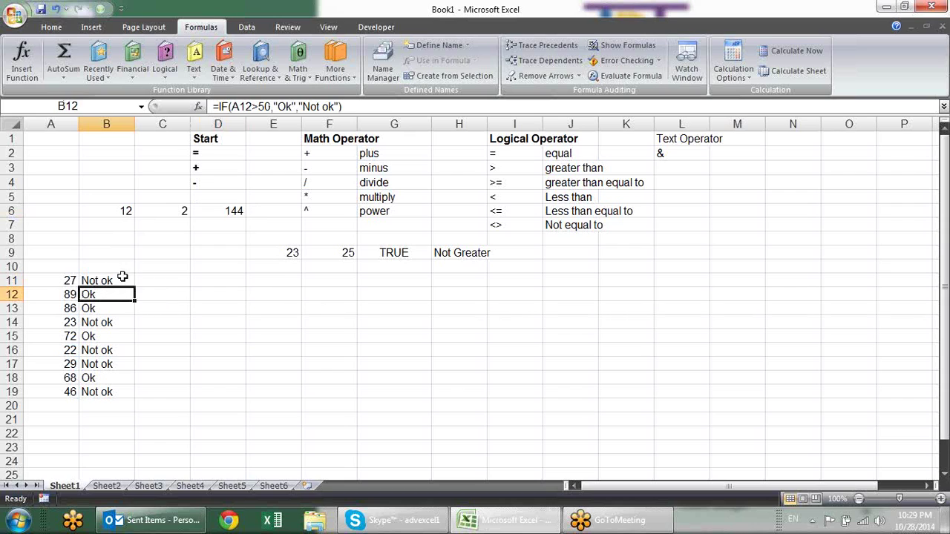
- Highlight the A11>50, "Ok" and "Not ok" arguments in B11's IF formula
click(124, 275)
key(F2)
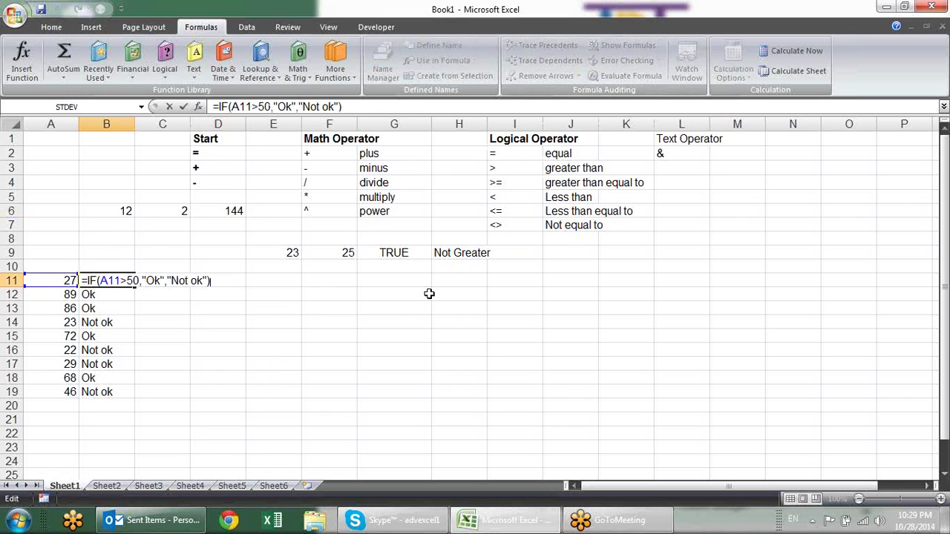
click(126, 284)
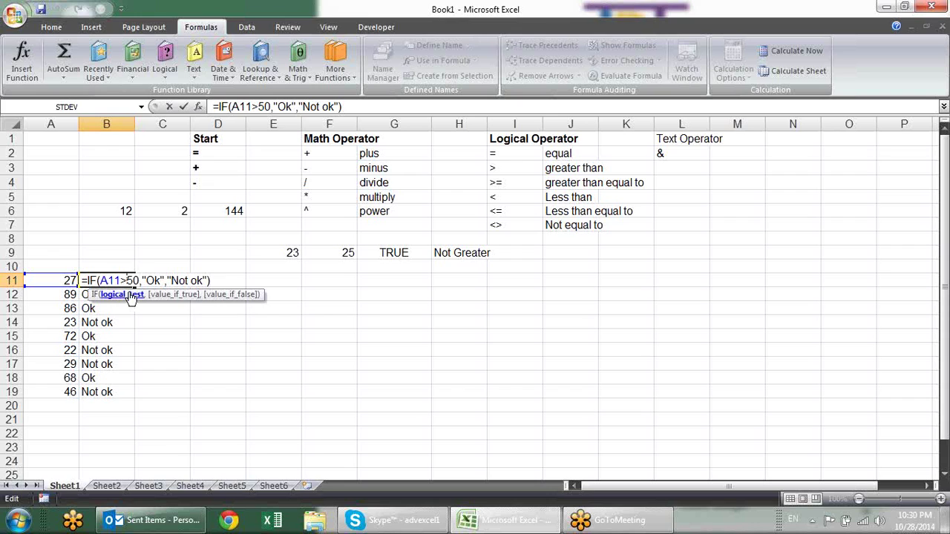
click(130, 294)
click(187, 297)
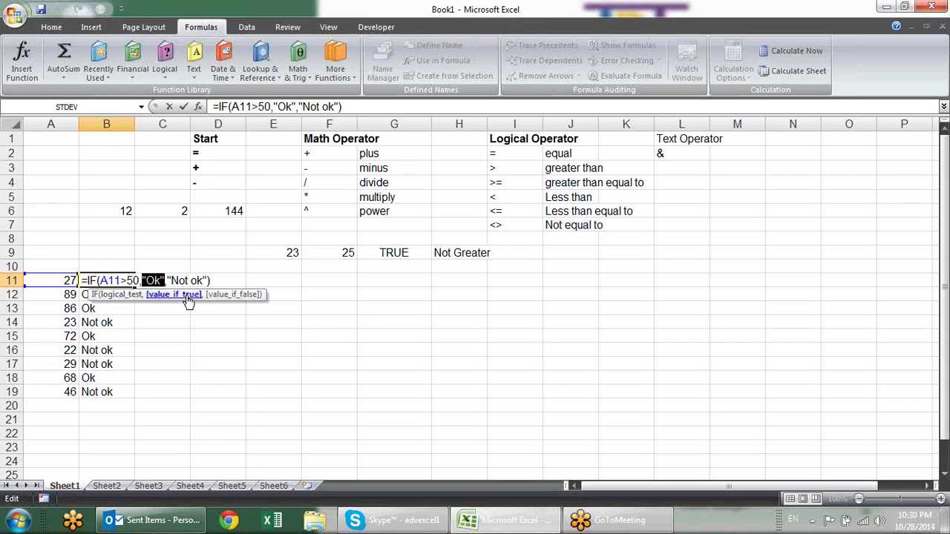
click(227, 294)
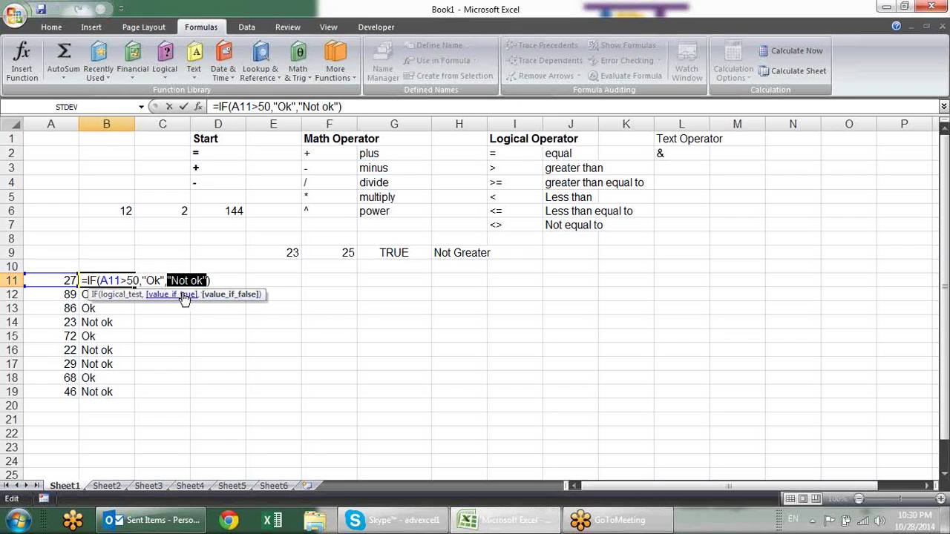
click(185, 295)
click(118, 295)
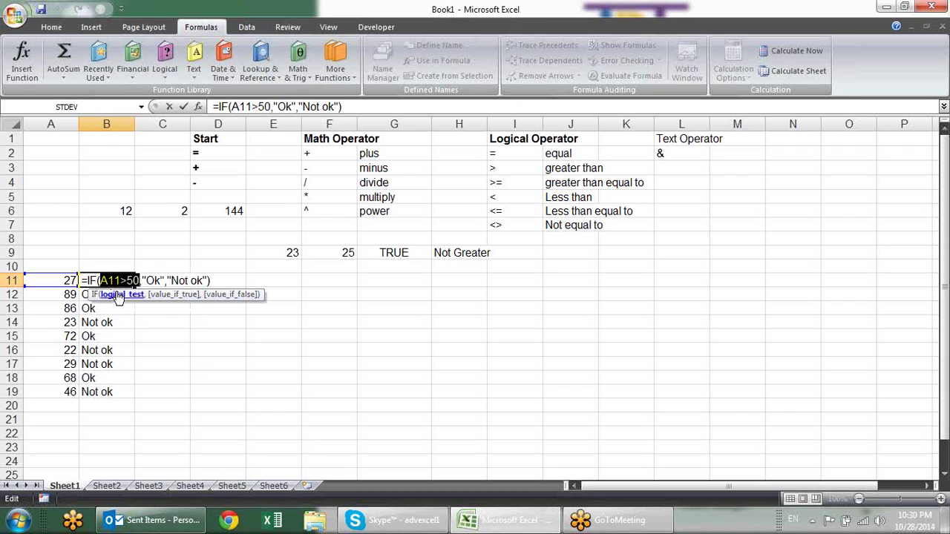
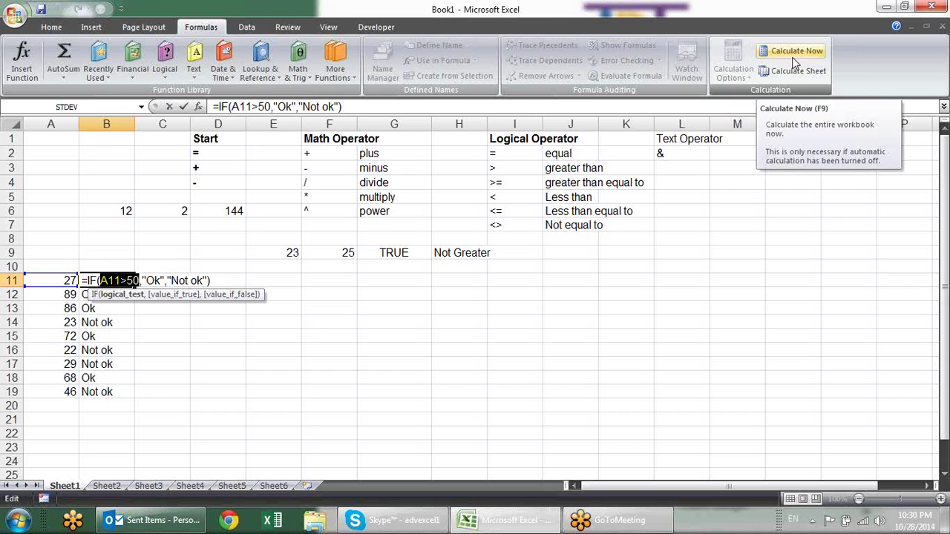
- Evaluate parts of B11's IF formula with F9, accepting the evaluated Not ok result
key(F9)
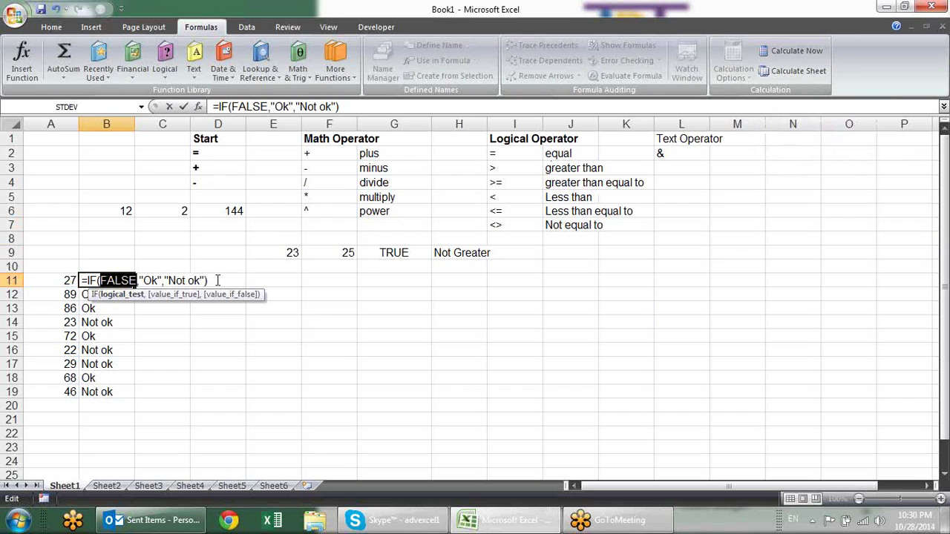
drag(217, 280, 81, 279)
click(90, 280)
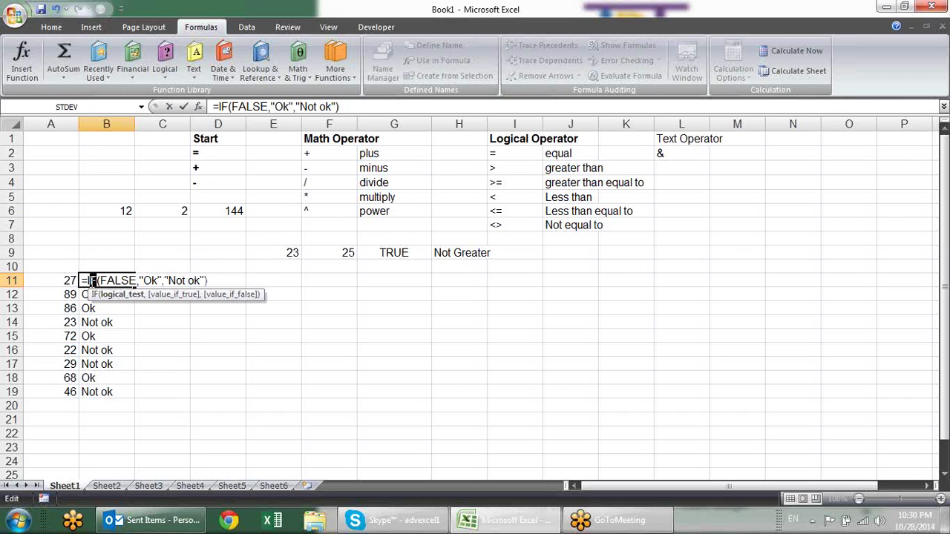
drag(208, 279, 96, 279)
click(95, 280)
drag(209, 280, 81, 281)
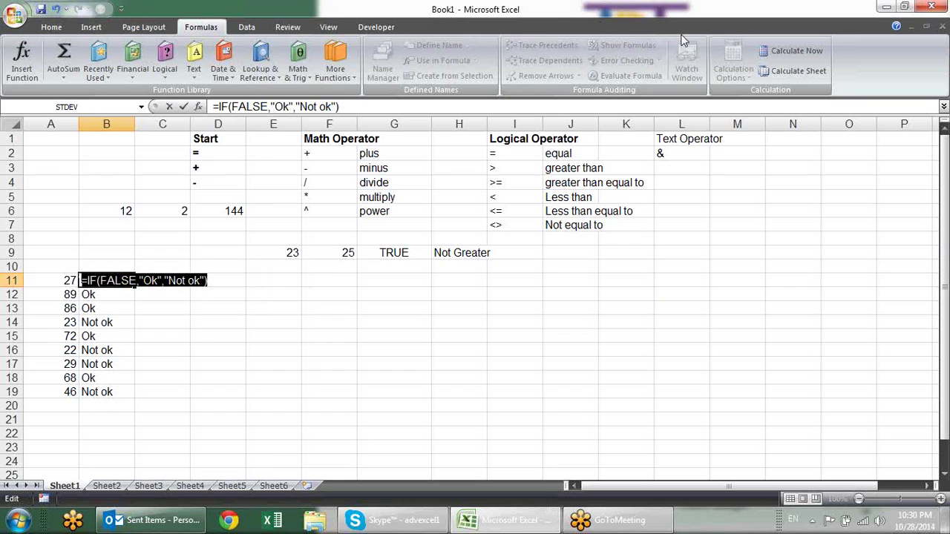
click(768, 51)
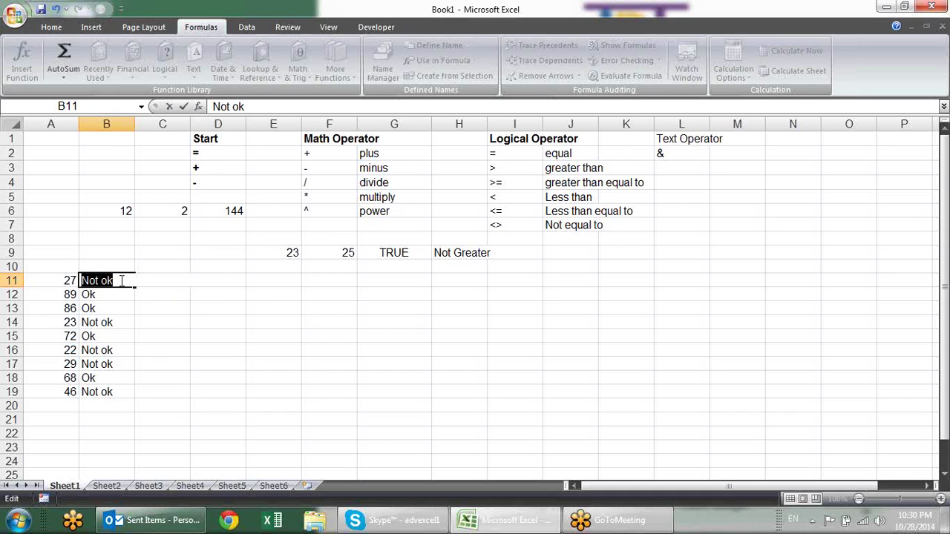
key(Return)
- Restore B11's IF formula by copying B12's formula back up into it
click(123, 279)
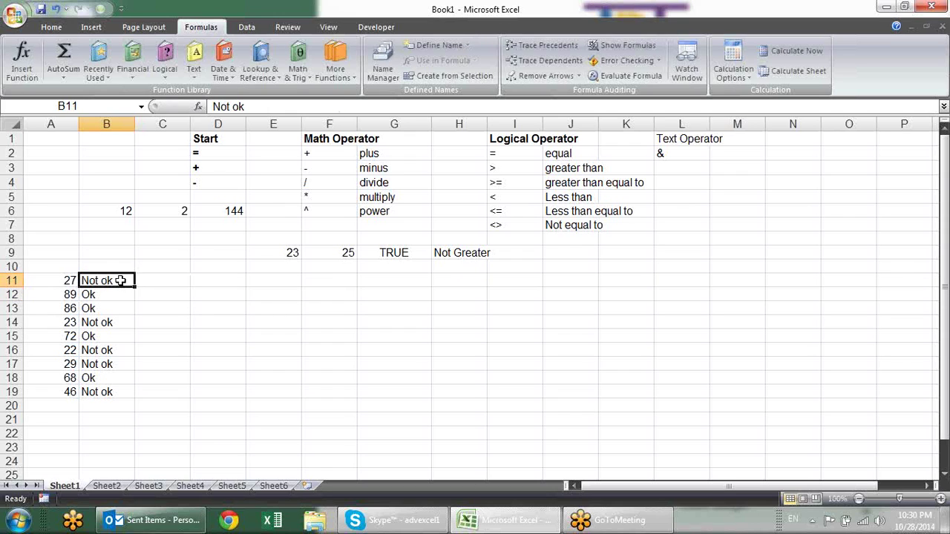
double_click(124, 280)
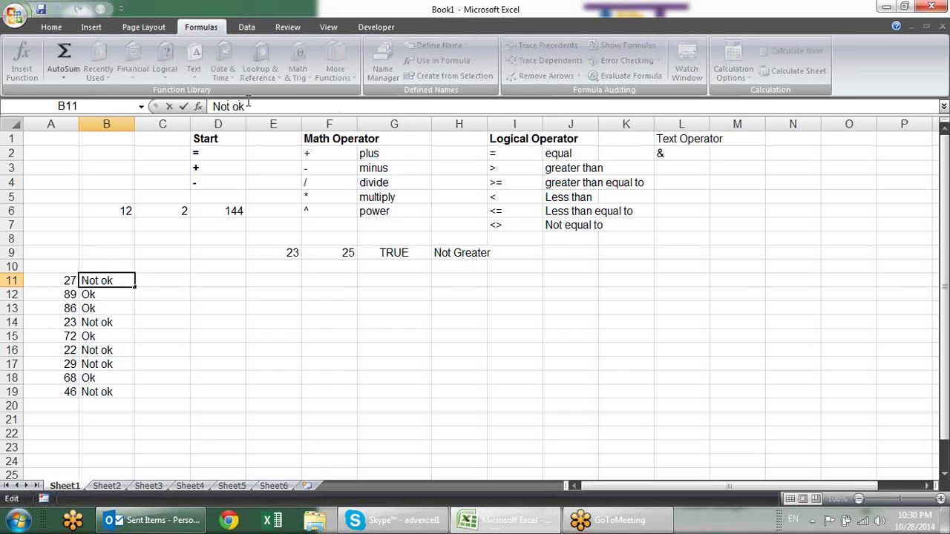
click(126, 293)
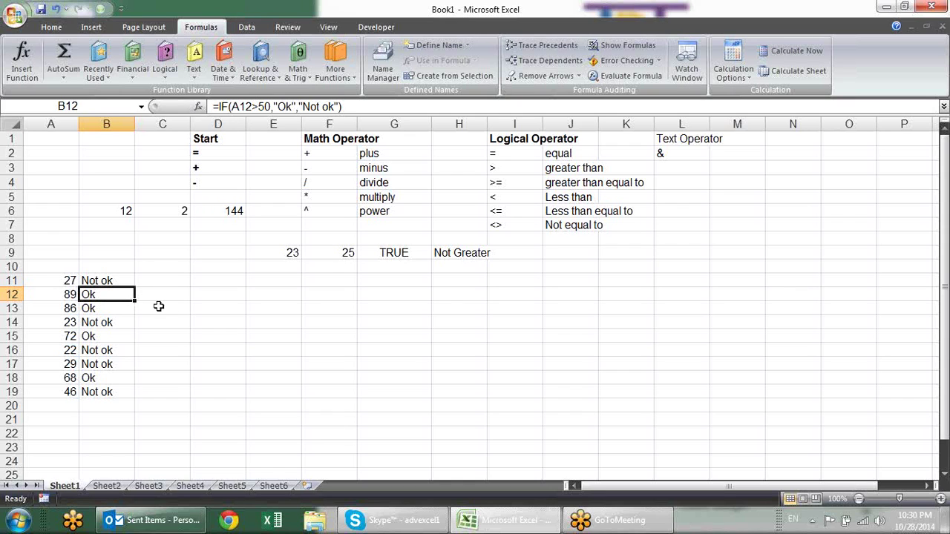
drag(134, 300, 123, 280)
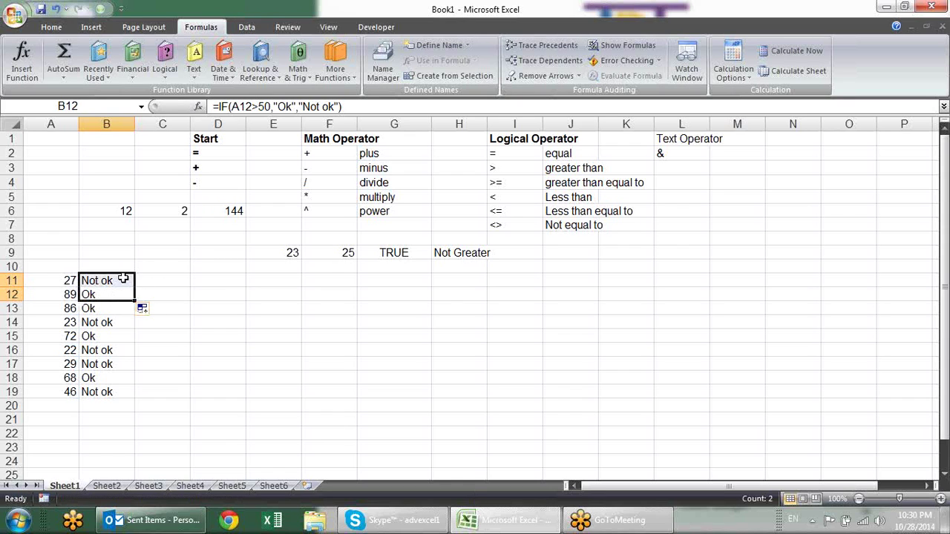
- Check that B11's A11>50 condition evaluates to FALSE, leaving the formula unchanged
double_click(123, 280)
drag(139, 279, 97, 280)
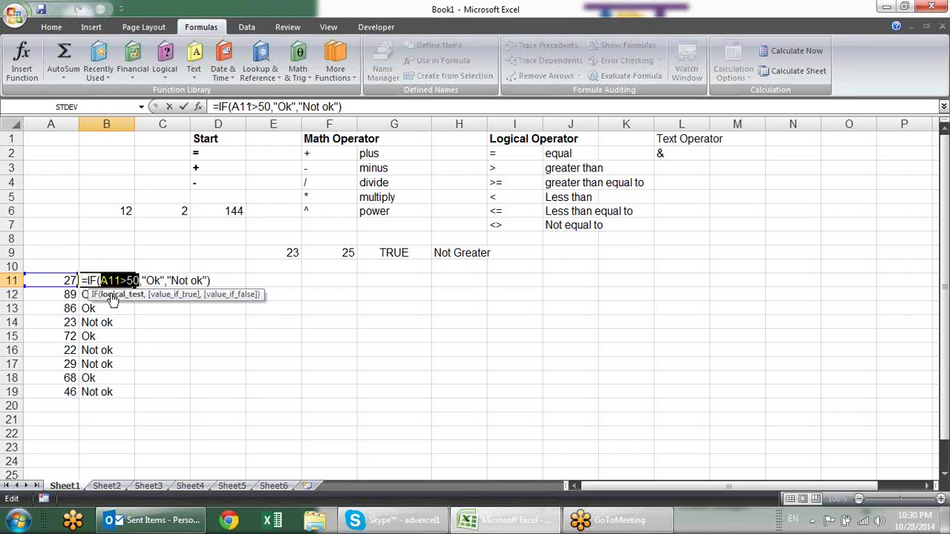
key(F9)
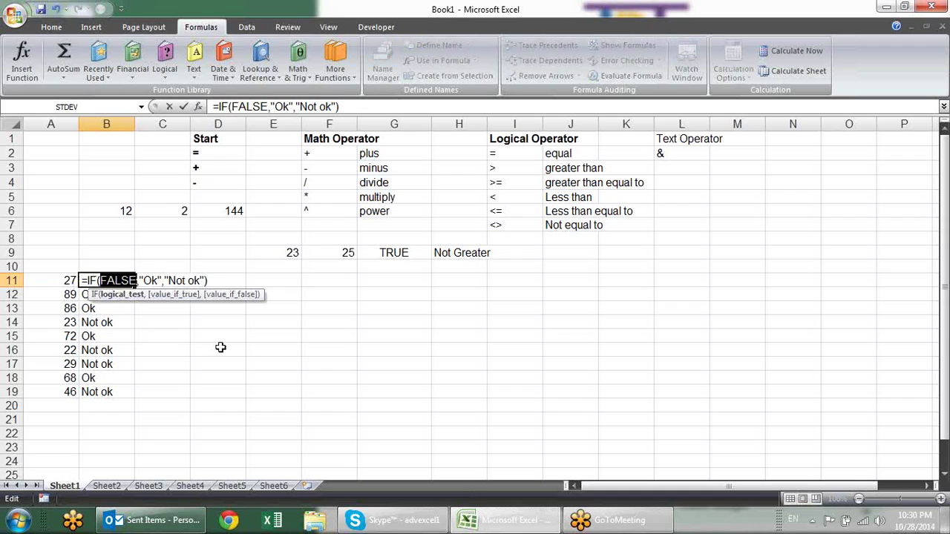
key(Escape)
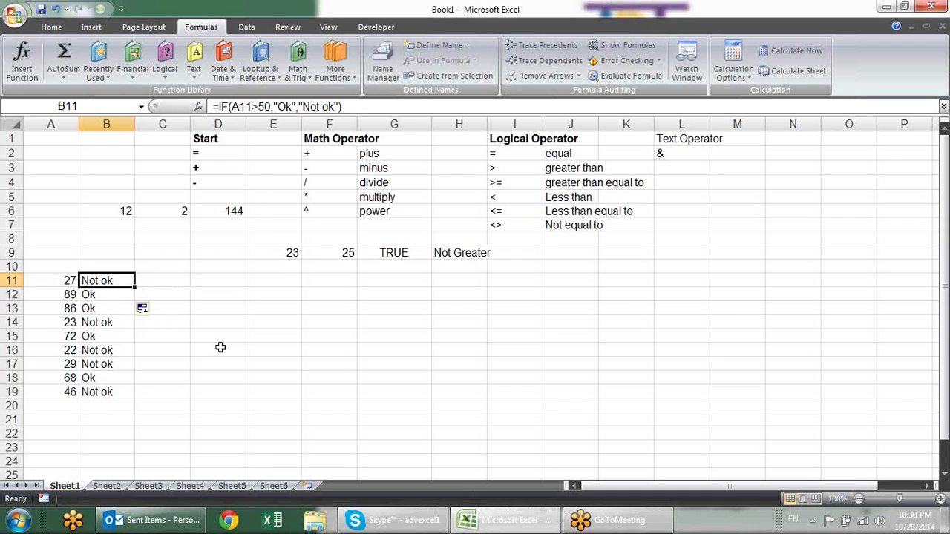
key(F2)
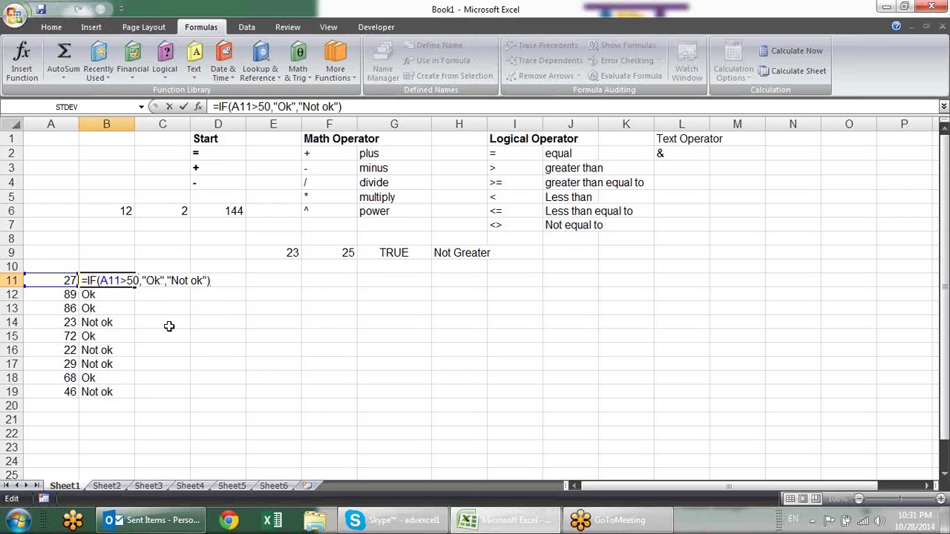
key(ctrl+Return)
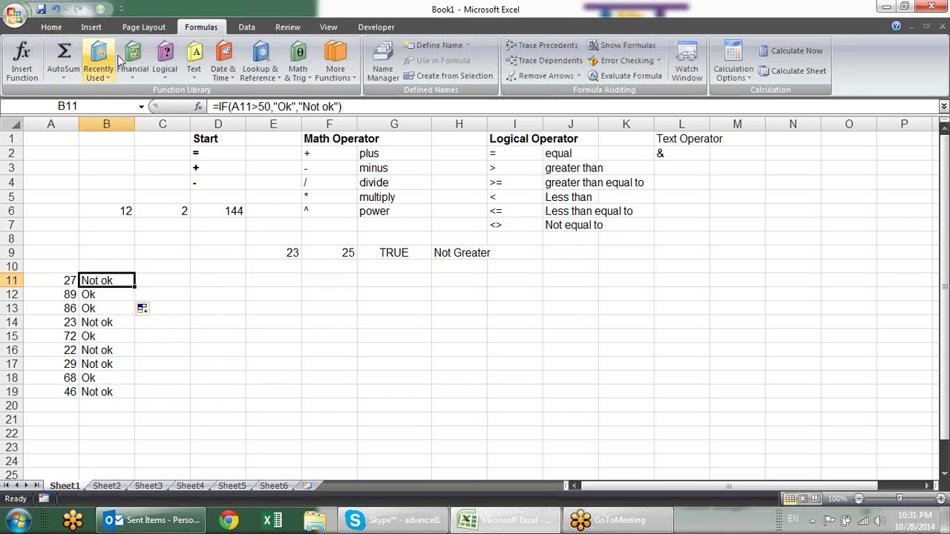
- Browse the logical functions list, then scroll down below the existing table
click(165, 73)
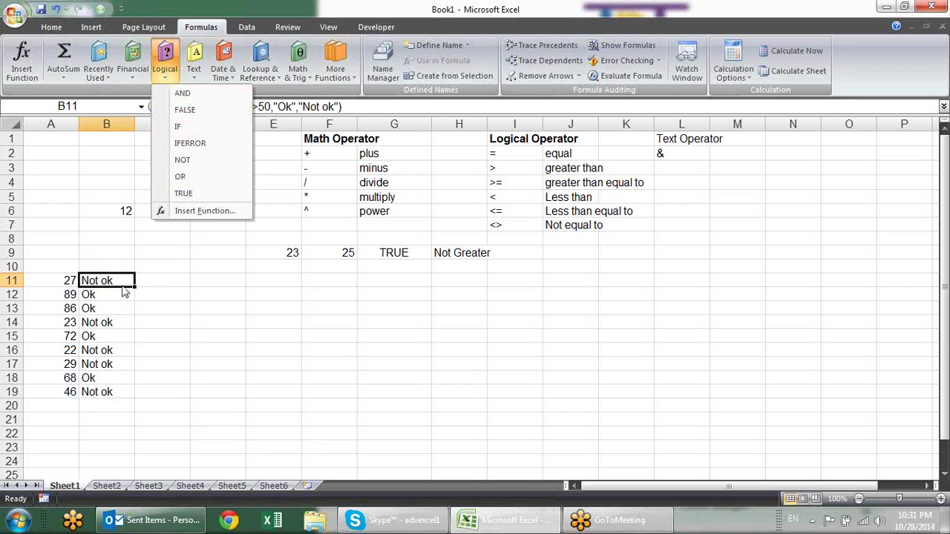
click(110, 325)
click(110, 324)
scroll(198, 238, down, 2)
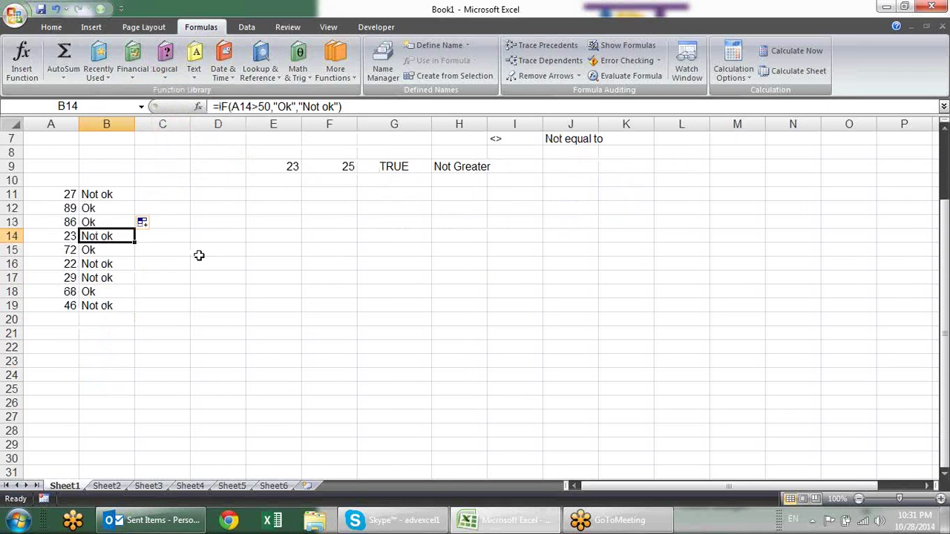
scroll(199, 255, down, 2)
- Add a Name header in A21 and fill seven names down through A28
click(66, 248)
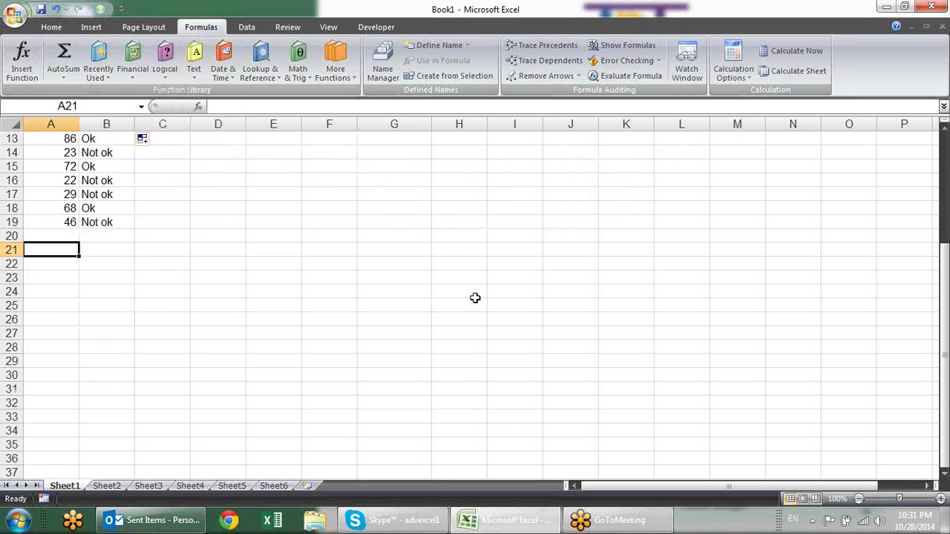
text(Name)
key(Return)
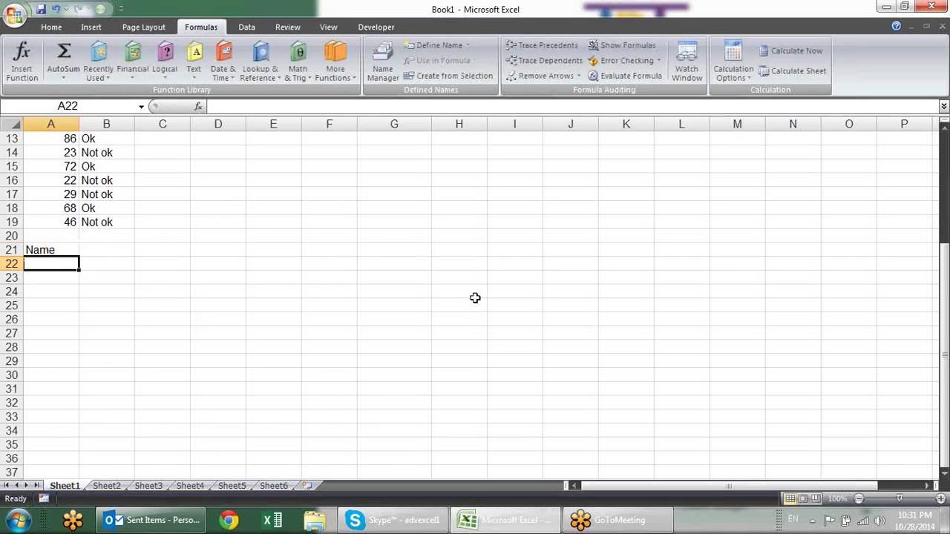
text(sandeep)
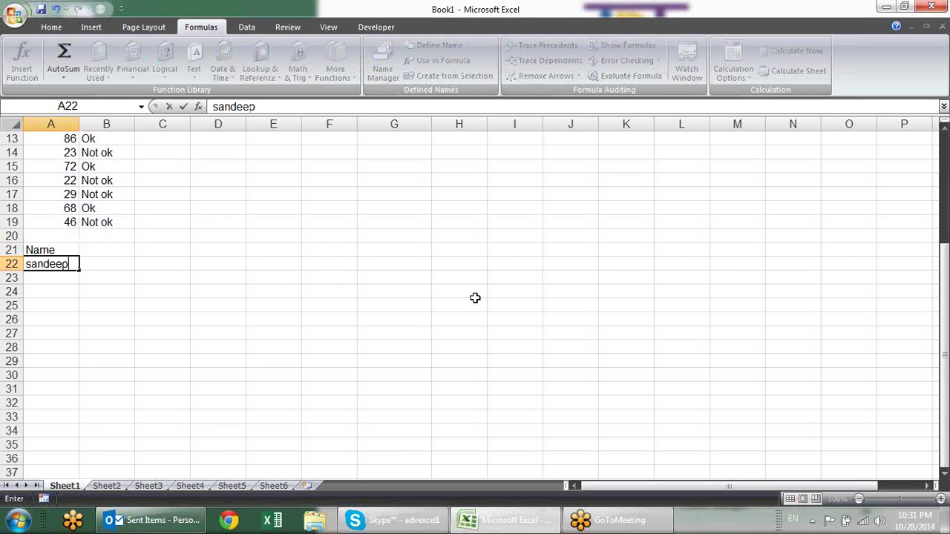
key(Return)
click(72, 264)
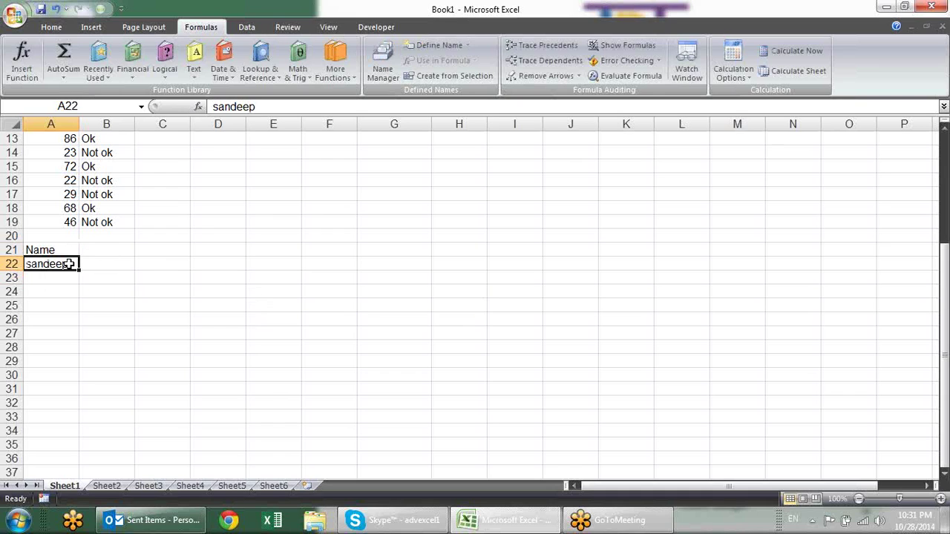
drag(78, 268, 90, 361)
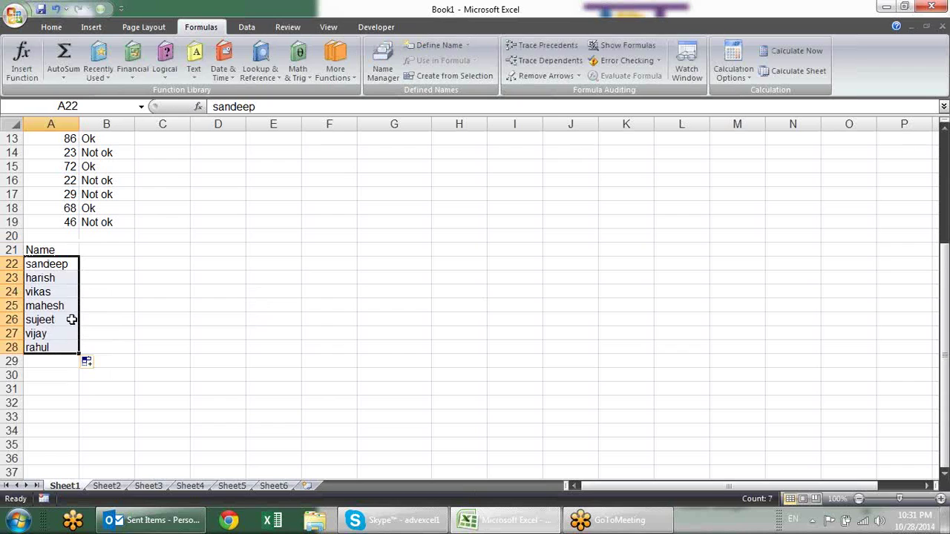
- Add headers R1, R2 and R3 across B21:D21
click(91, 248)
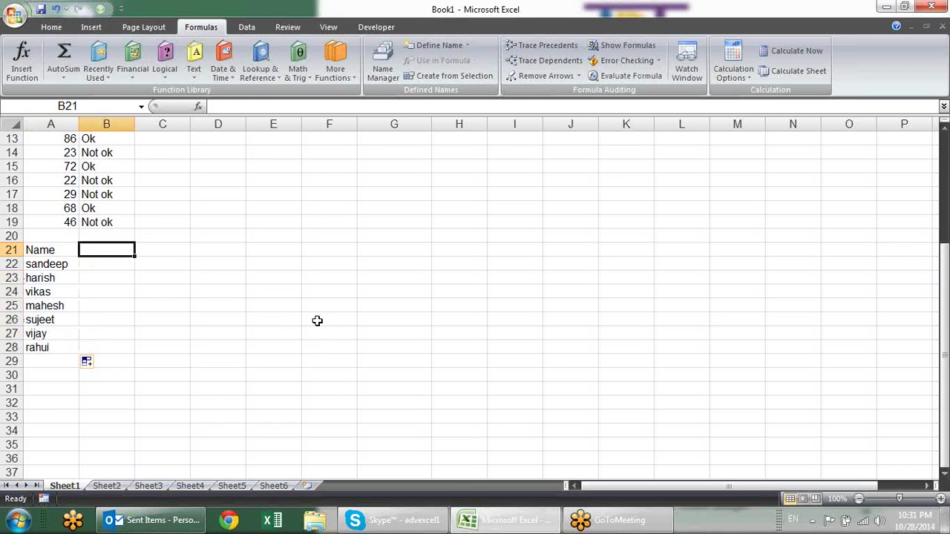
text(R1)
key(Return)
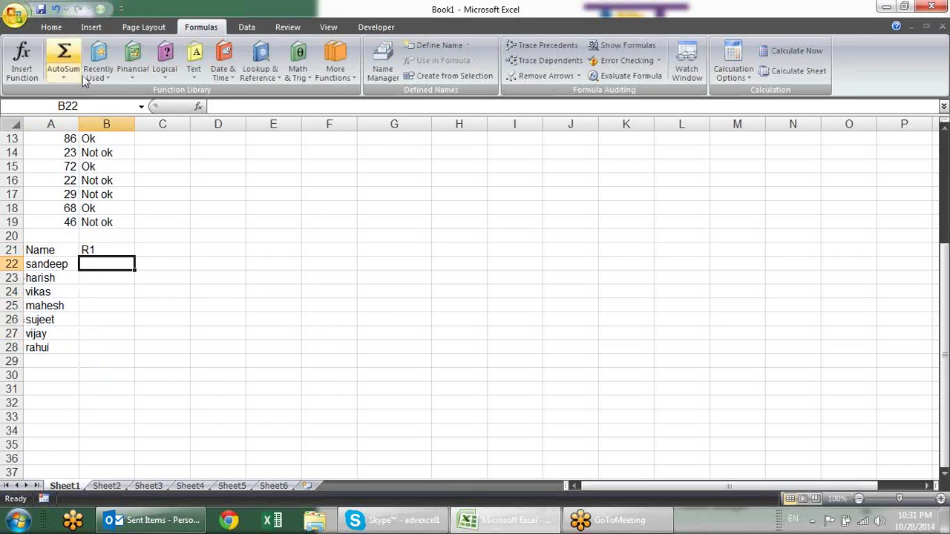
click(121, 253)
drag(134, 257, 242, 255)
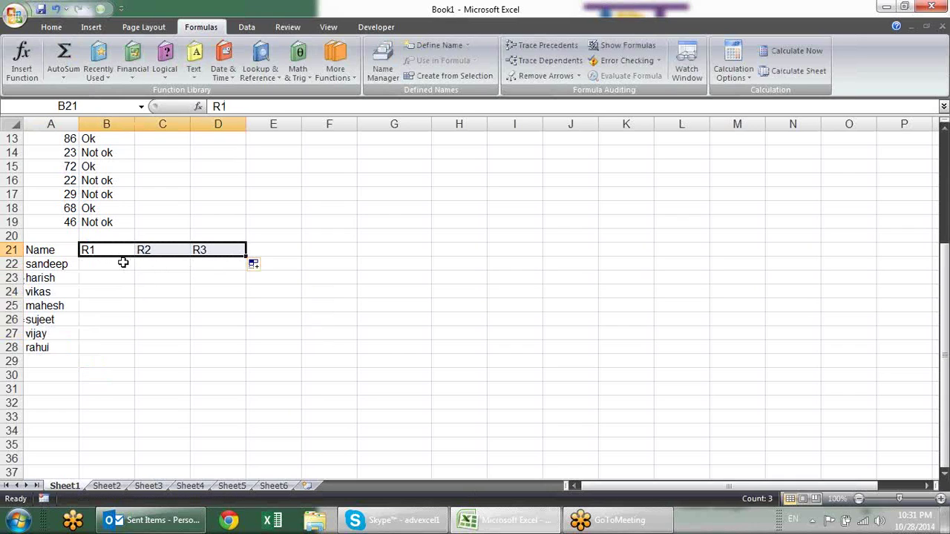
click(124, 262)
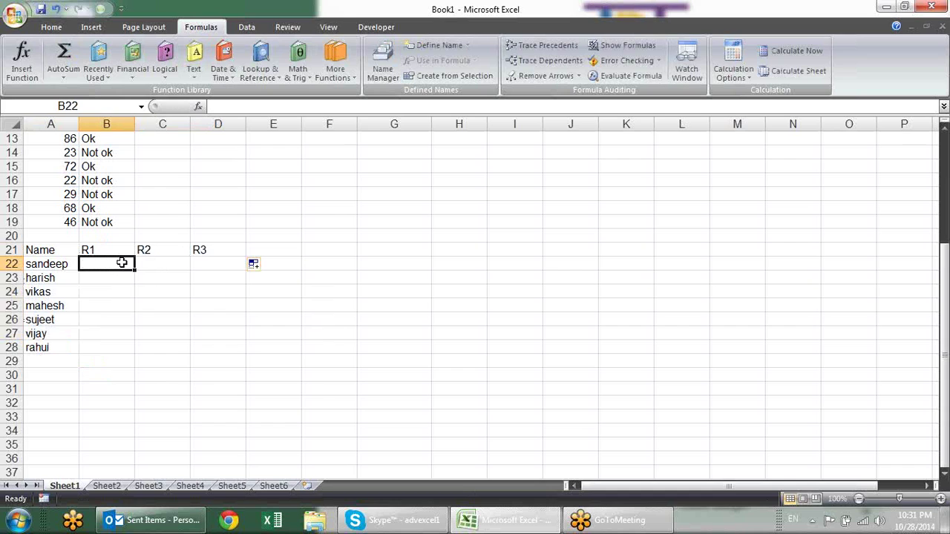
- Enter y/n answers for rows 22–24: y n y, n n y, y y y
text(y)
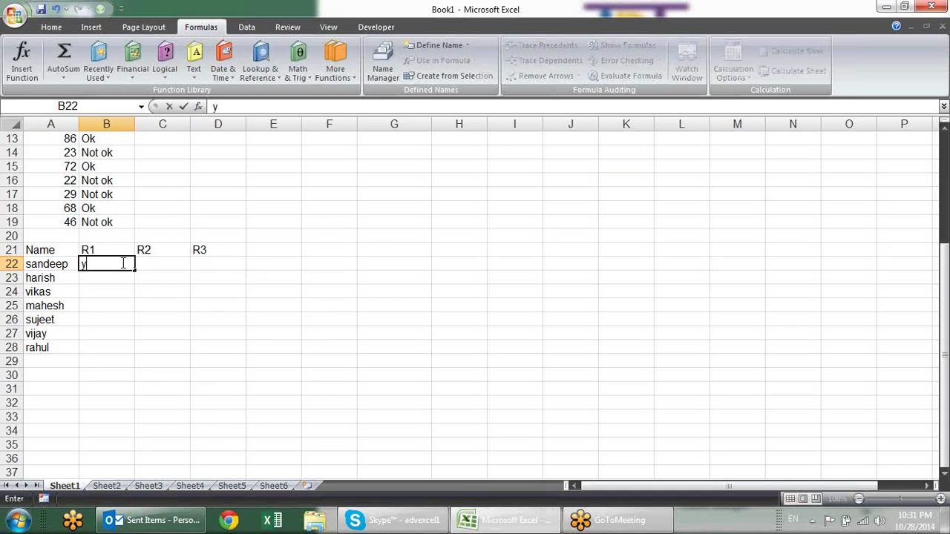
key(Tab)
text(n)
key(Tab)
text(y)
key(Down)
key(Left)
key(Left)
text(n)
key(Tab)
text(n)
key(Tab)
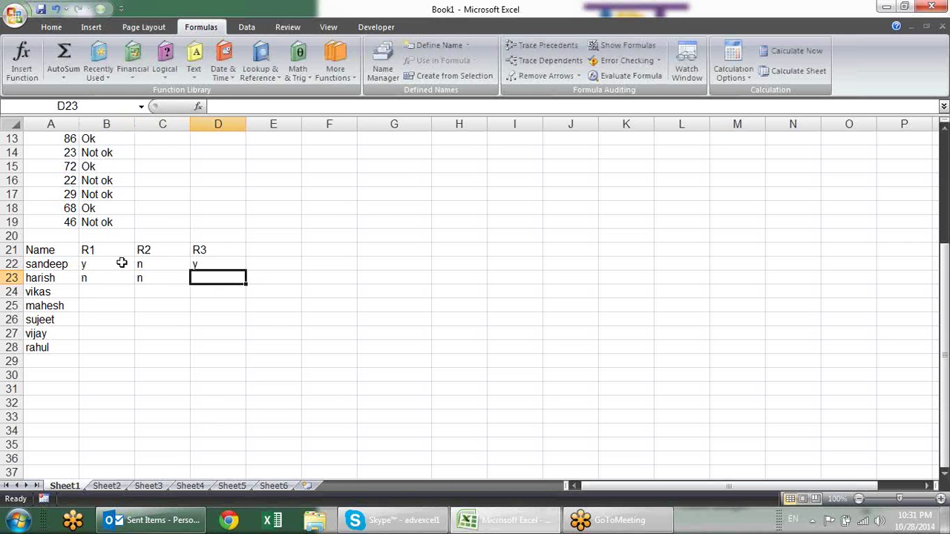
text(y)
key(Return)
key(Left)
key(Left)
text(y	y)
key(Tab)
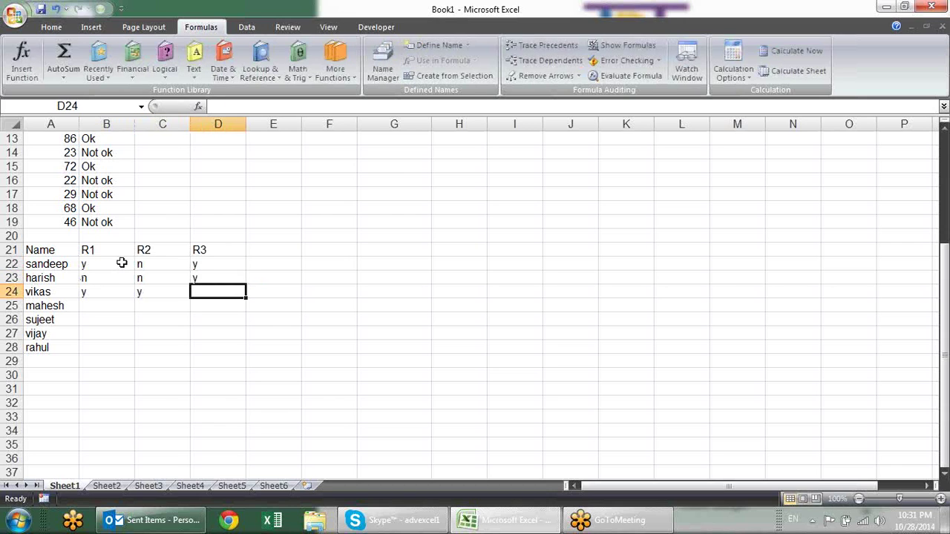
text(y)
key(Return)
key(Left)
key(Left)
- Enter answers for rows 25–28: y y n, n n n, n y n, n y y
text(y)
key(Tab)
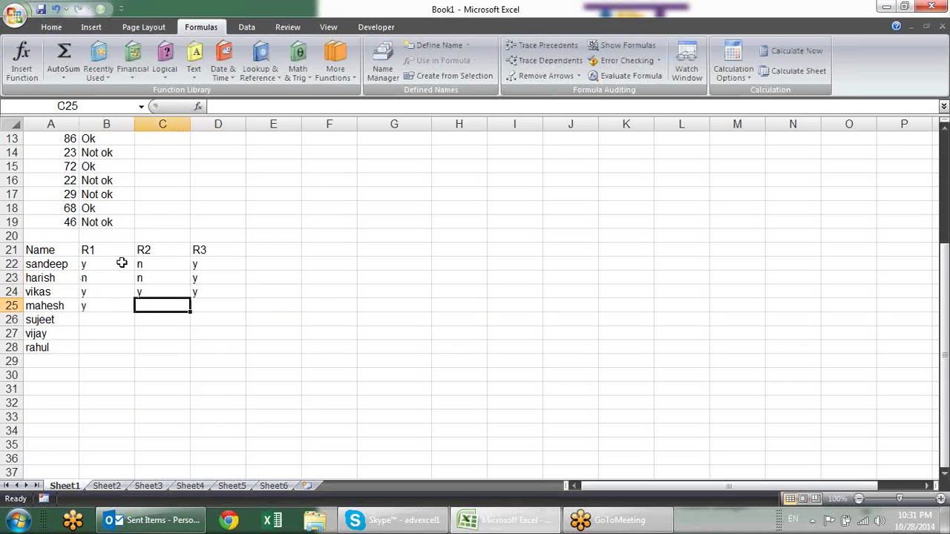
text(y)
key(Tab)
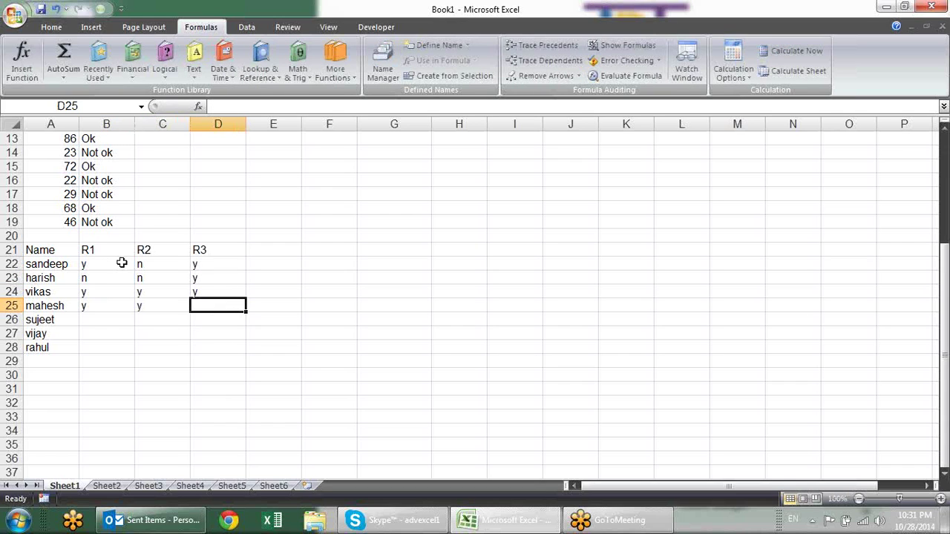
text(n)
key(Return)
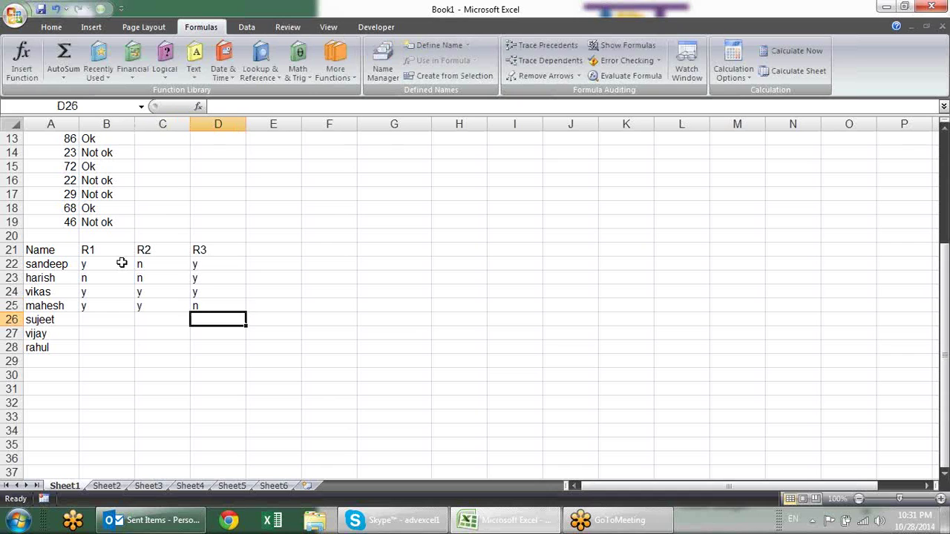
text(n)
key(Left)
text(n)
key(Left)
text(n)
key(Left)
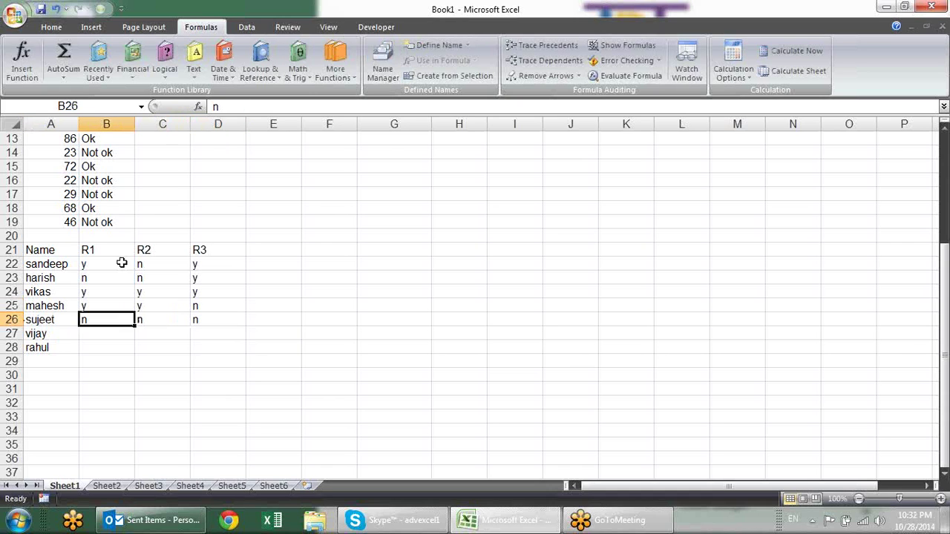
key(Down)
text(n)
key(Right)
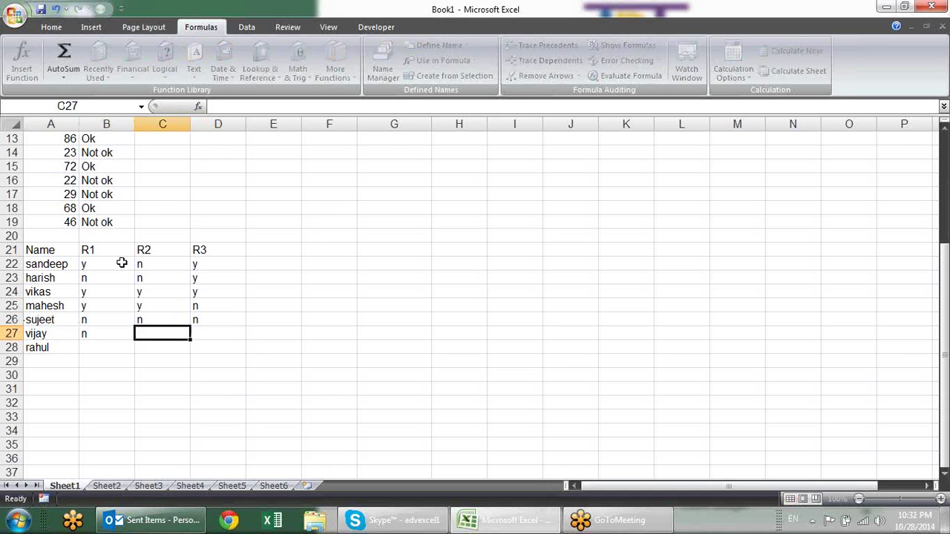
text(y)
key(Right)
text(n)
key(Return)
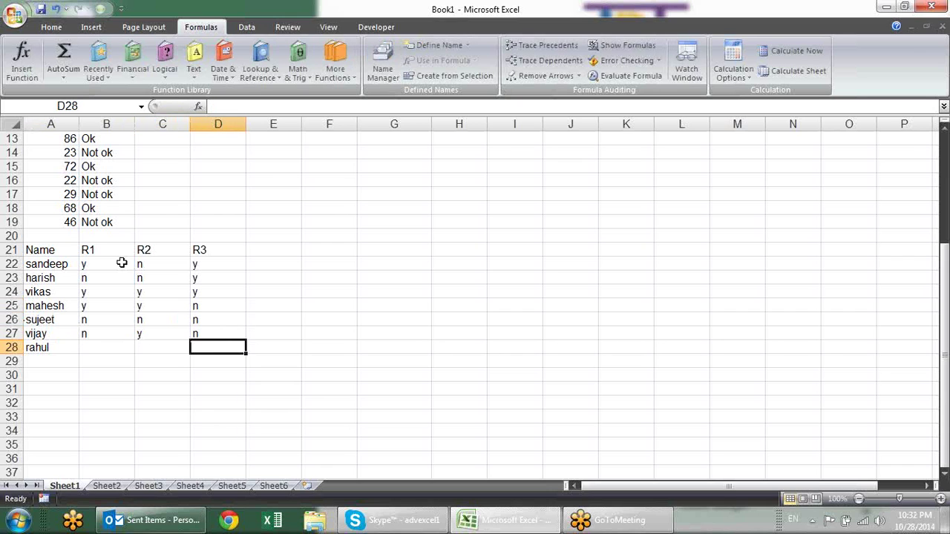
text(y)
key(Left)
text(y)
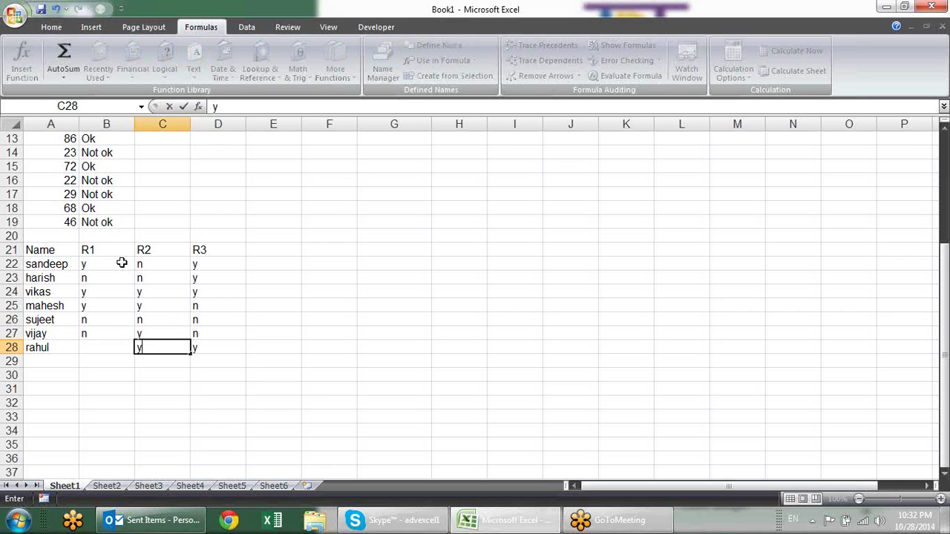
key(Left)
text(n)
key(Return)
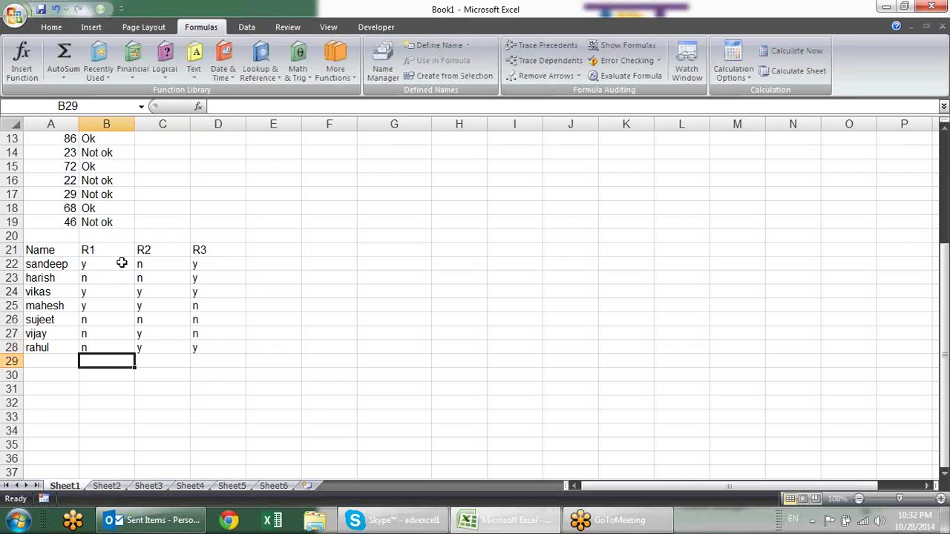
- Add a Result heading in E21 and bold the R1, R2, R3 headings
click(290, 248)
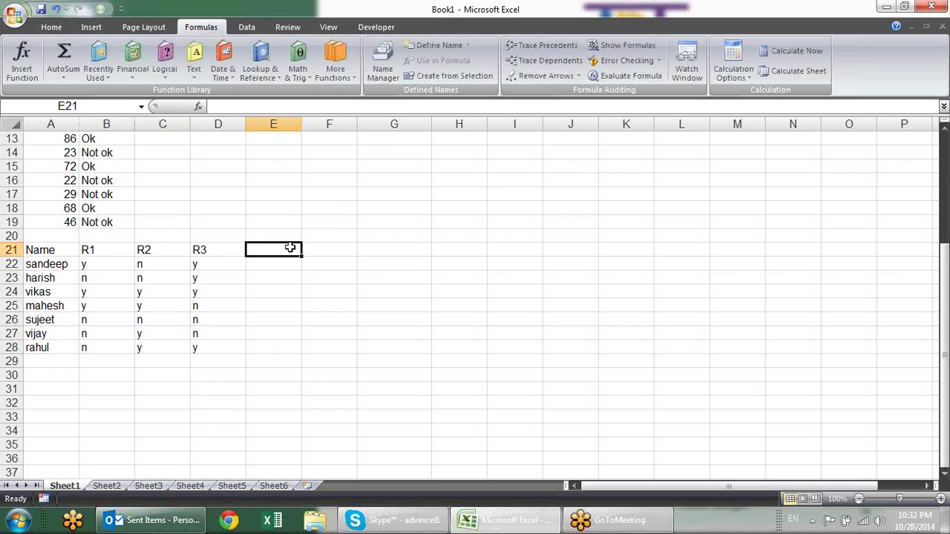
text(Result)
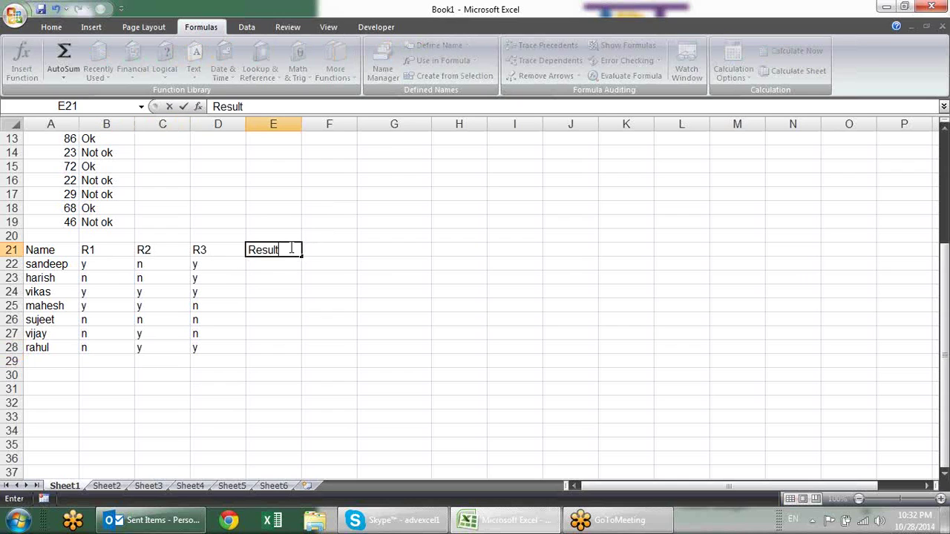
key(Return)
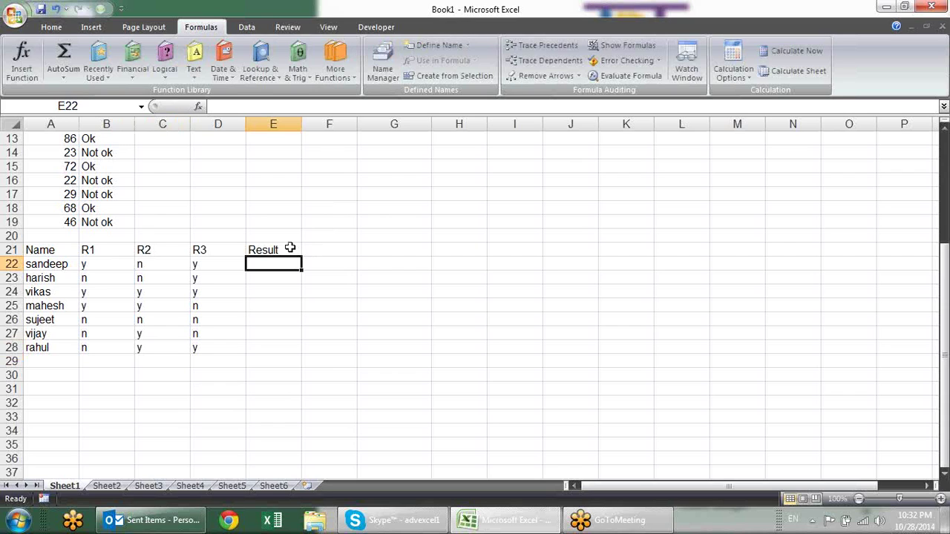
click(118, 261)
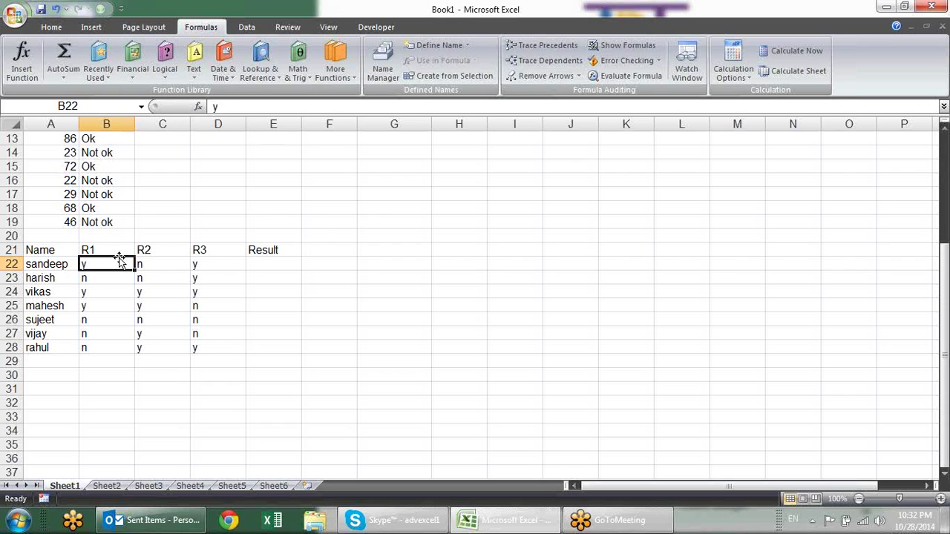
drag(106, 252, 213, 248)
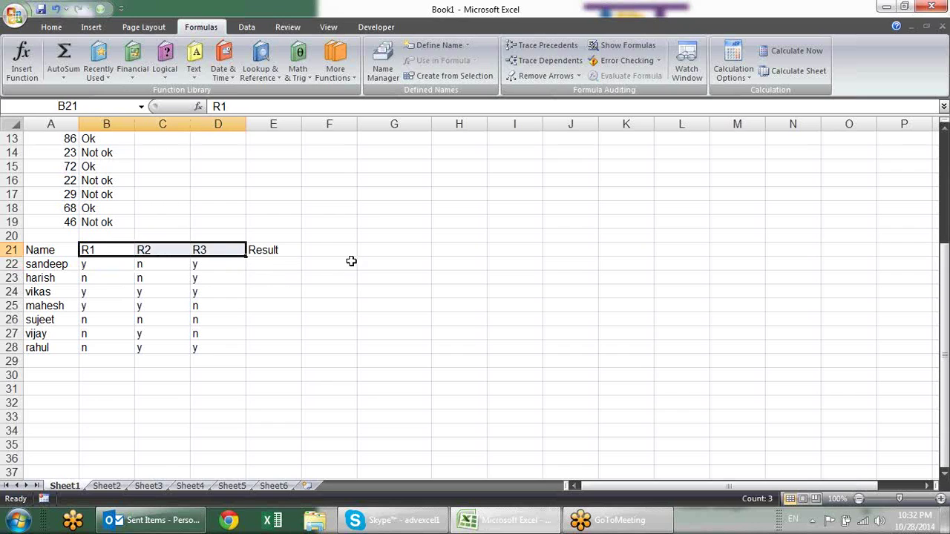
key(ctrl+b)
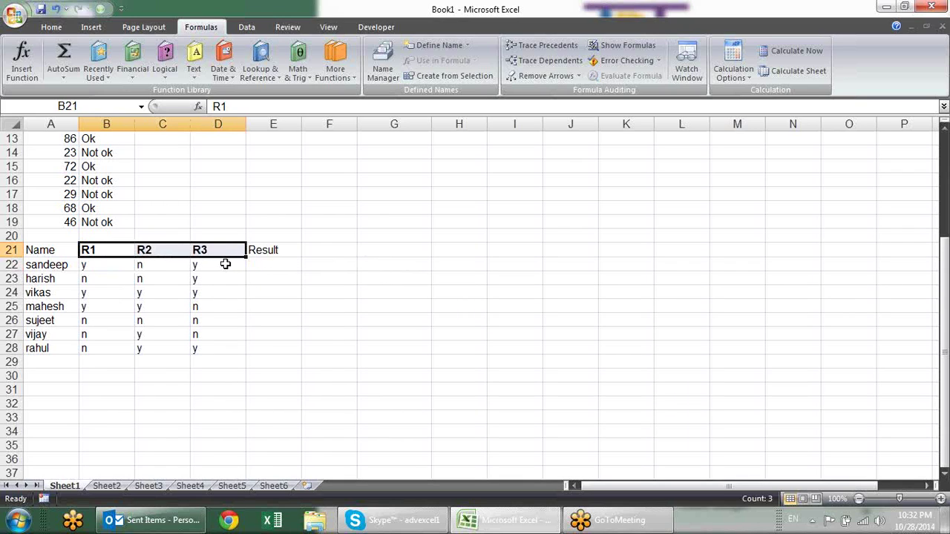
- Select the Result cells E22:E28 and begin a formula in E22
click(225, 264)
click(216, 277)
click(125, 278)
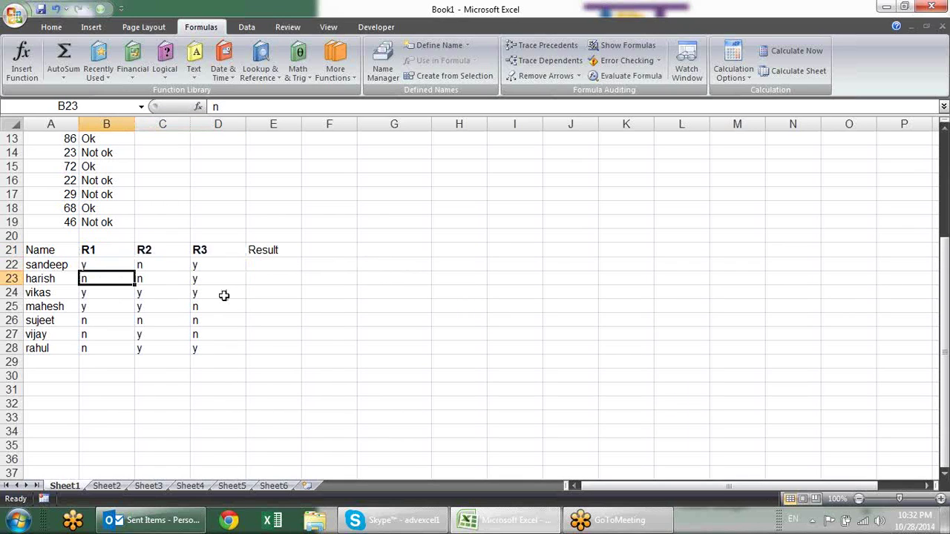
drag(275, 264, 288, 353)
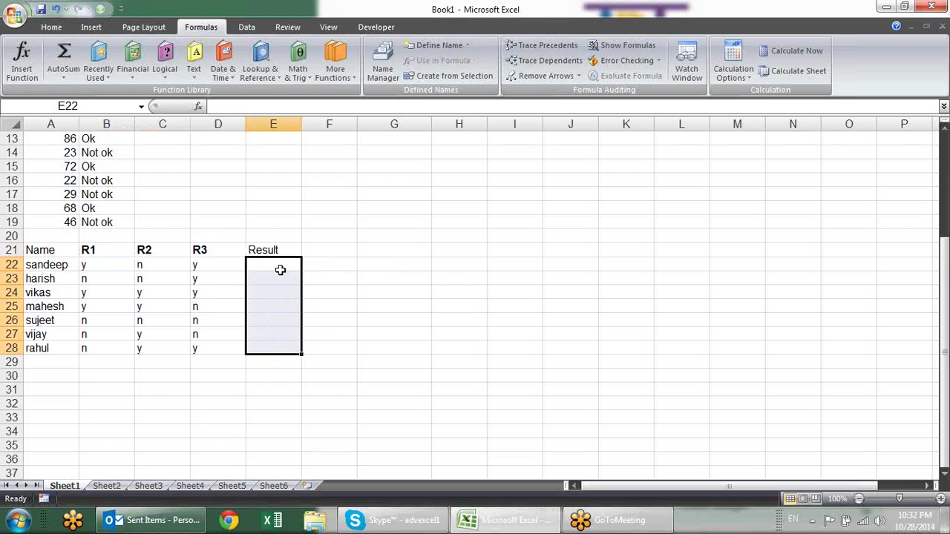
click(279, 270)
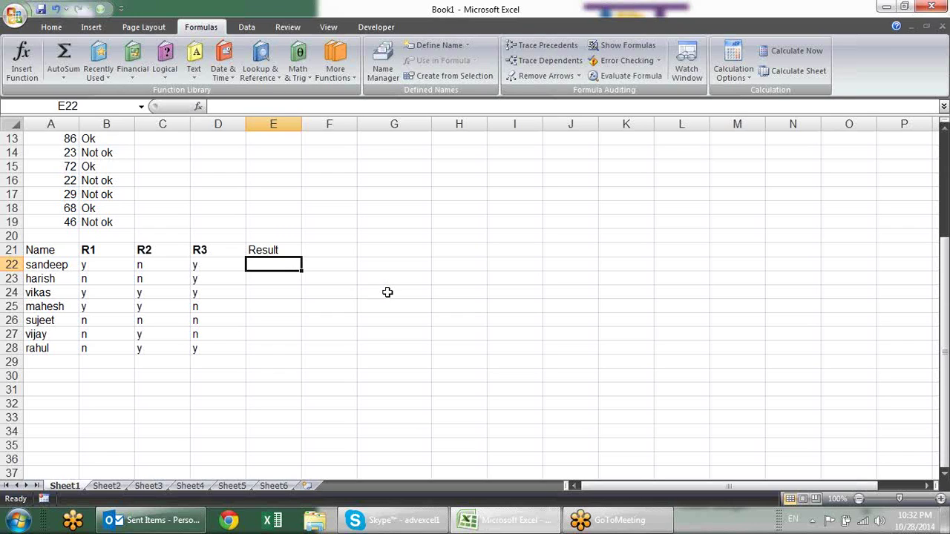
text(=)
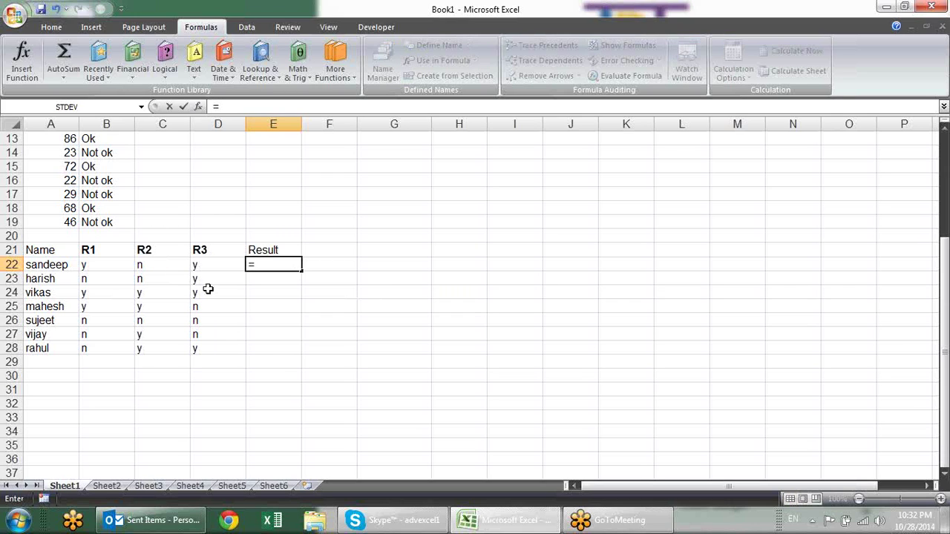
- Enter =B22="y" in E22 and =C22="y" in F22
click(95, 265)
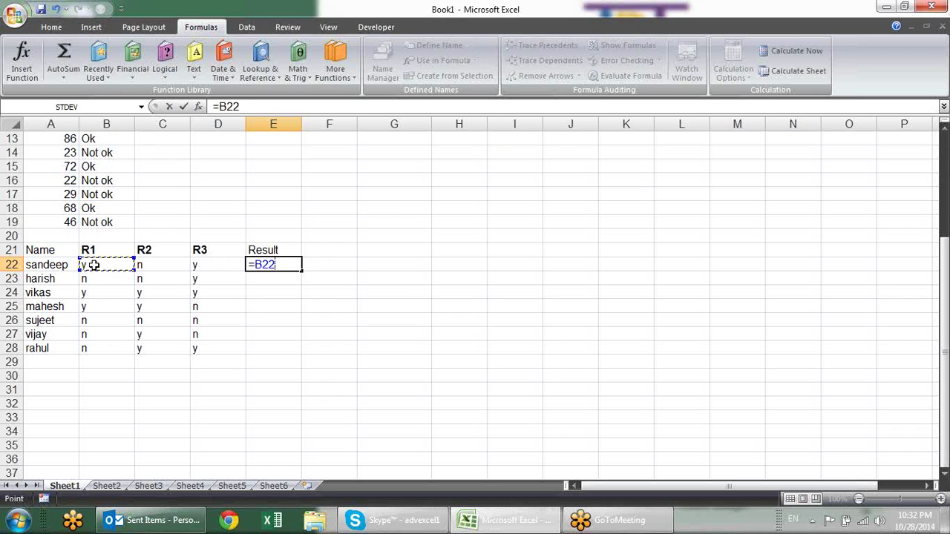
text(="y")
key(Return)
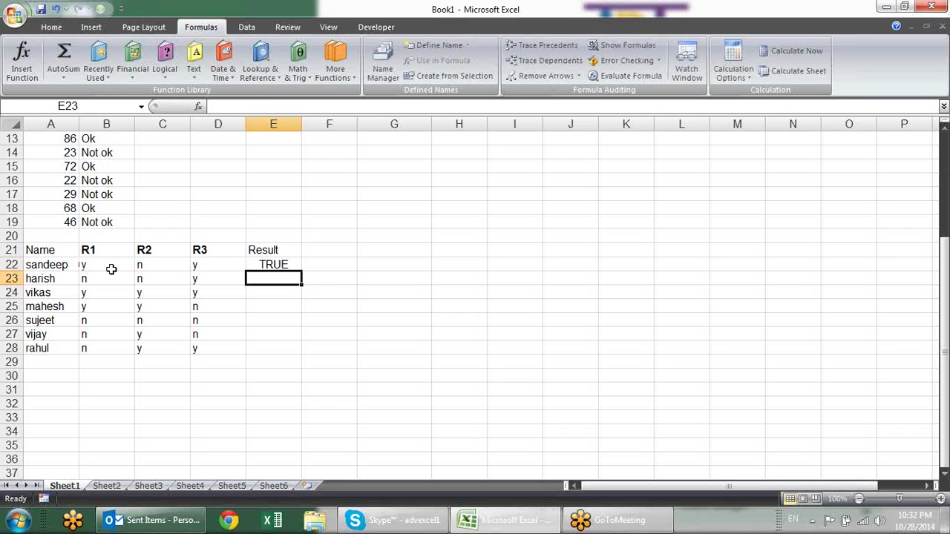
click(342, 272)
click(330, 262)
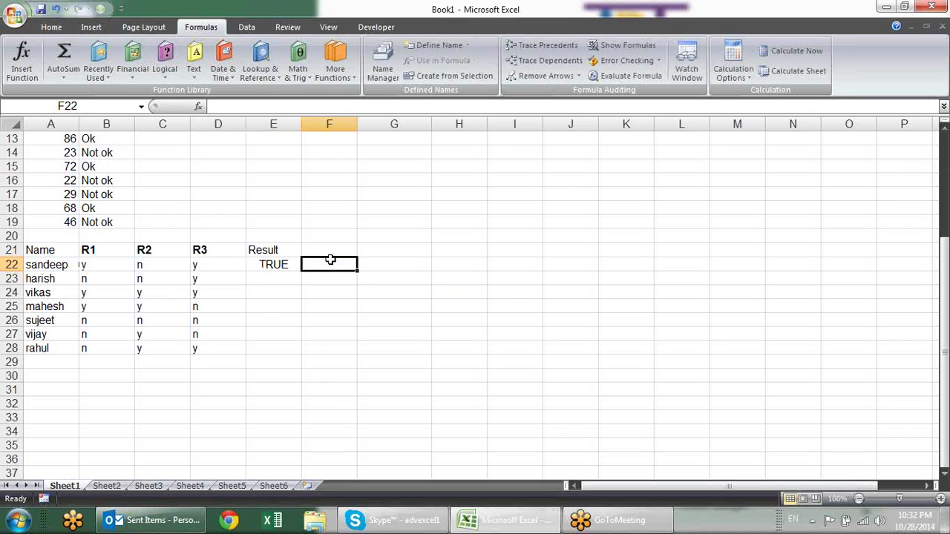
text(=)
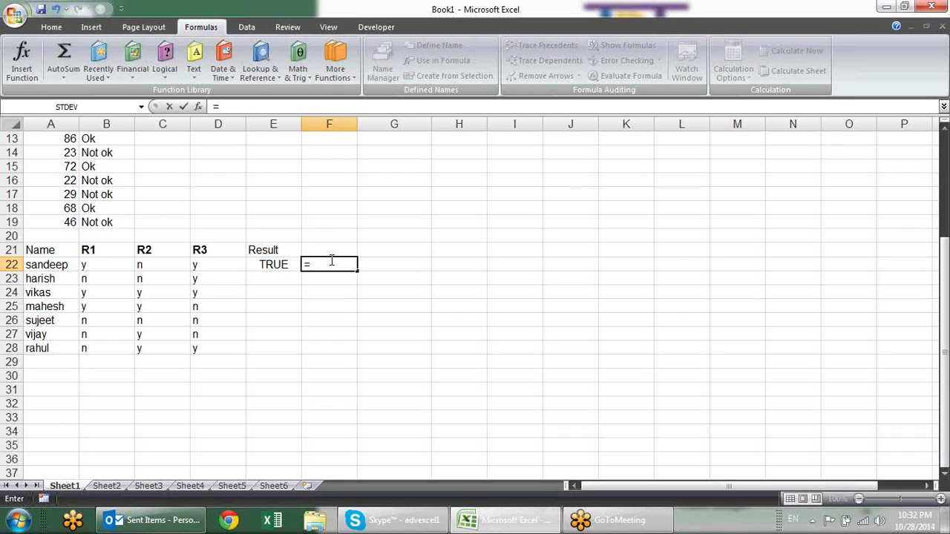
click(166, 263)
text(="y)
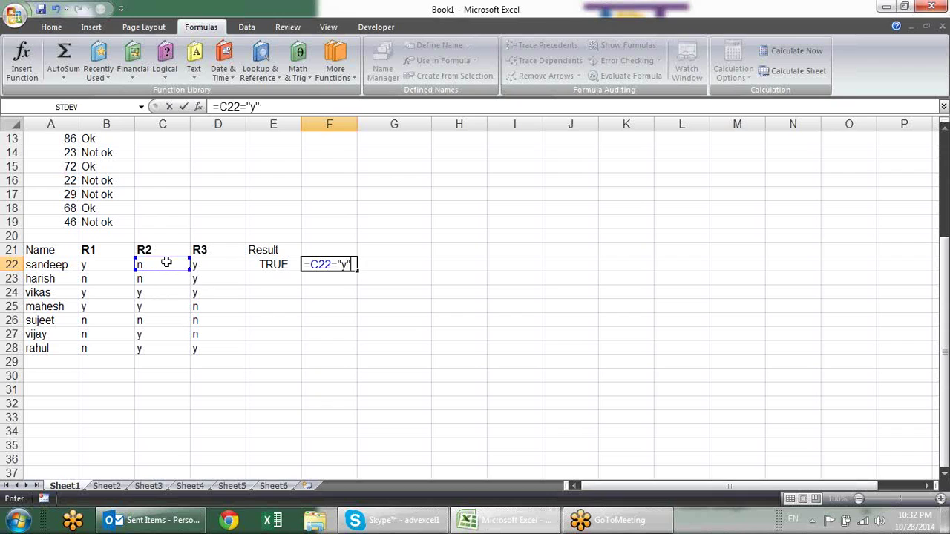
key(Return)
- Copy F22's check into G22 as =D22="y" and review the E22:G22 formulas
click(311, 261)
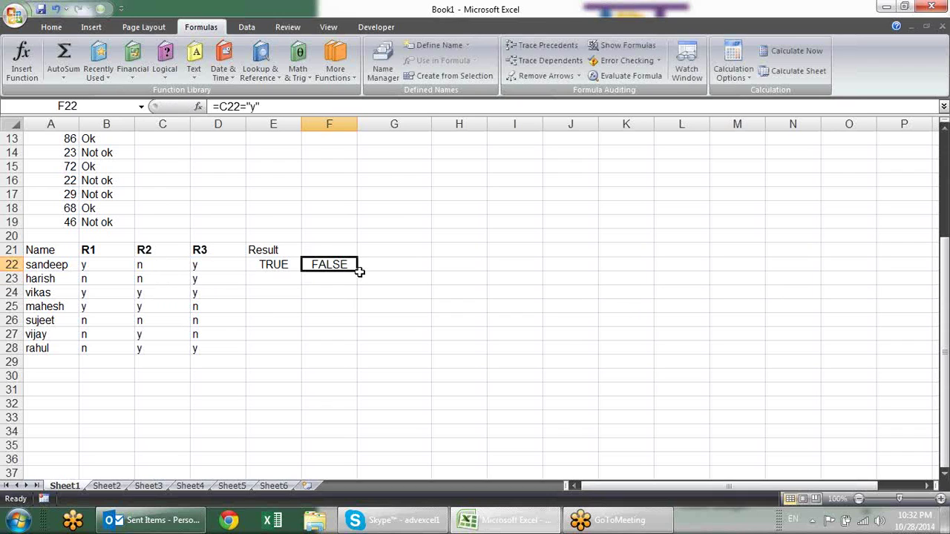
drag(357, 270, 401, 269)
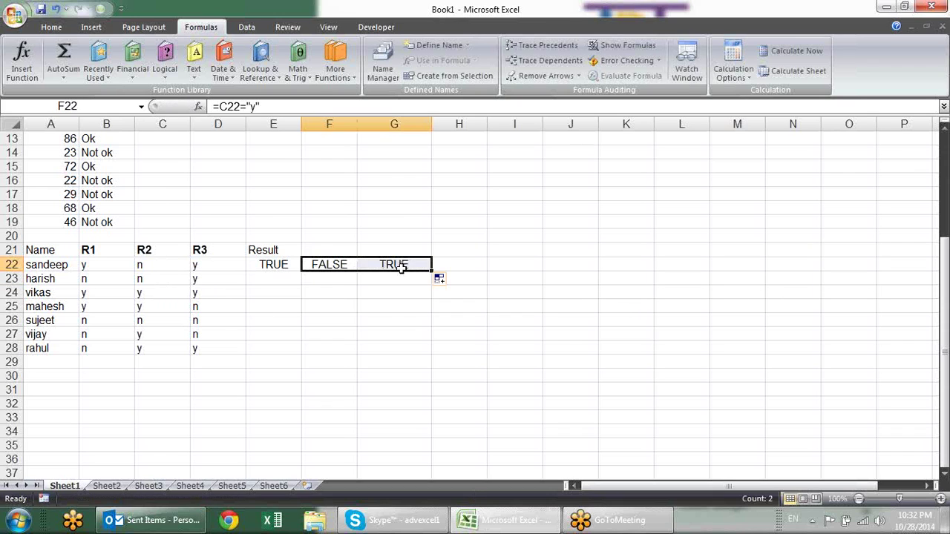
key(F2)
click(389, 264)
key(F2)
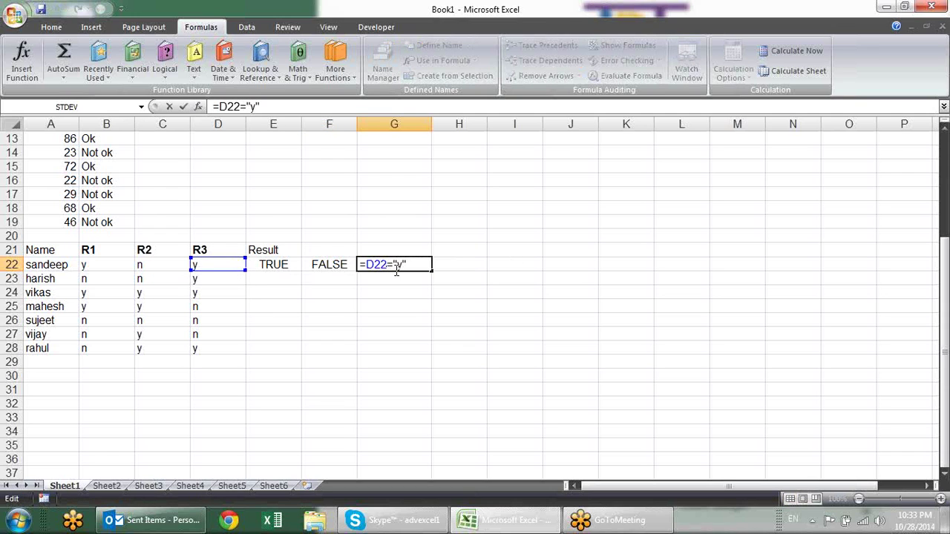
key(Return)
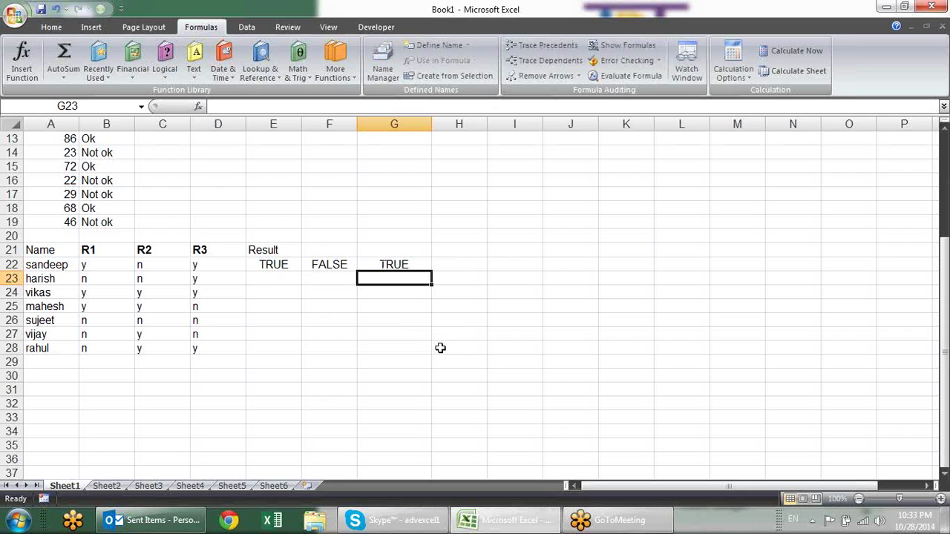
click(292, 265)
click(328, 264)
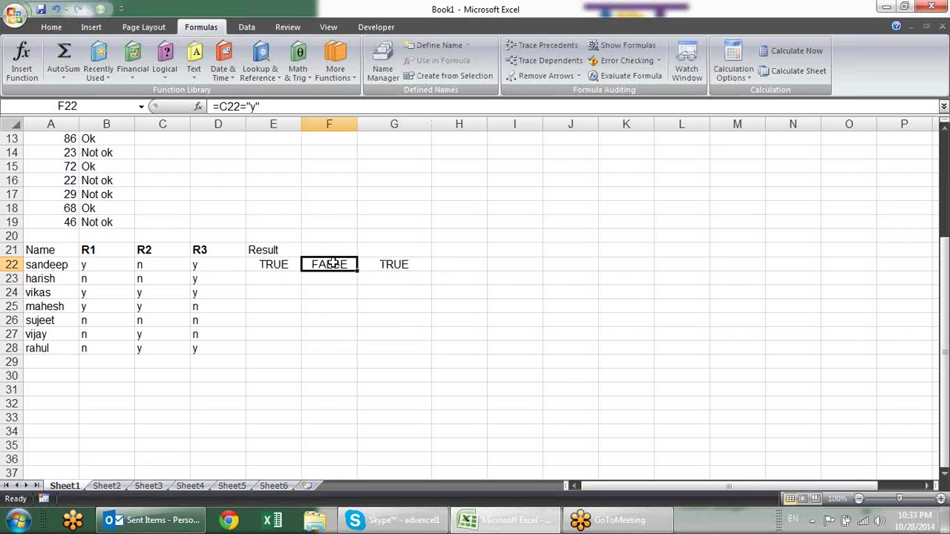
click(407, 264)
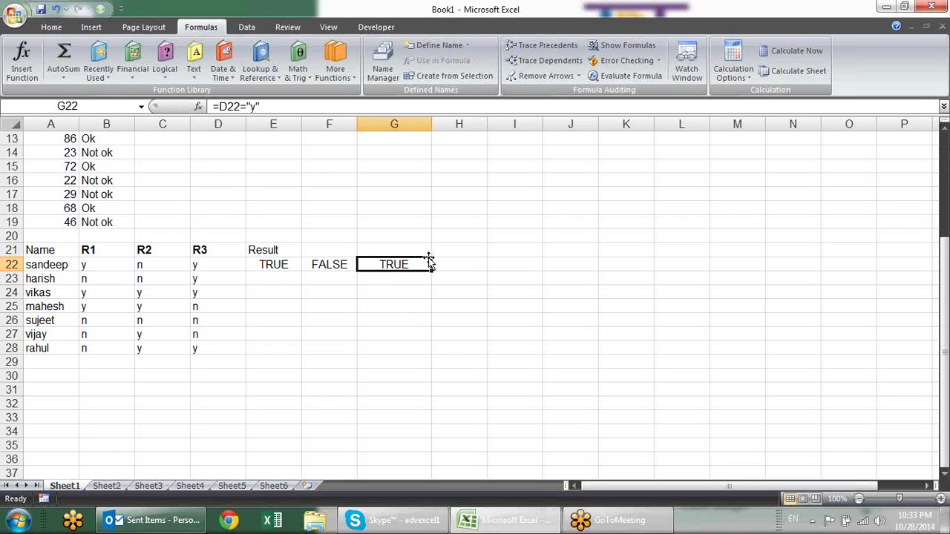
click(471, 277)
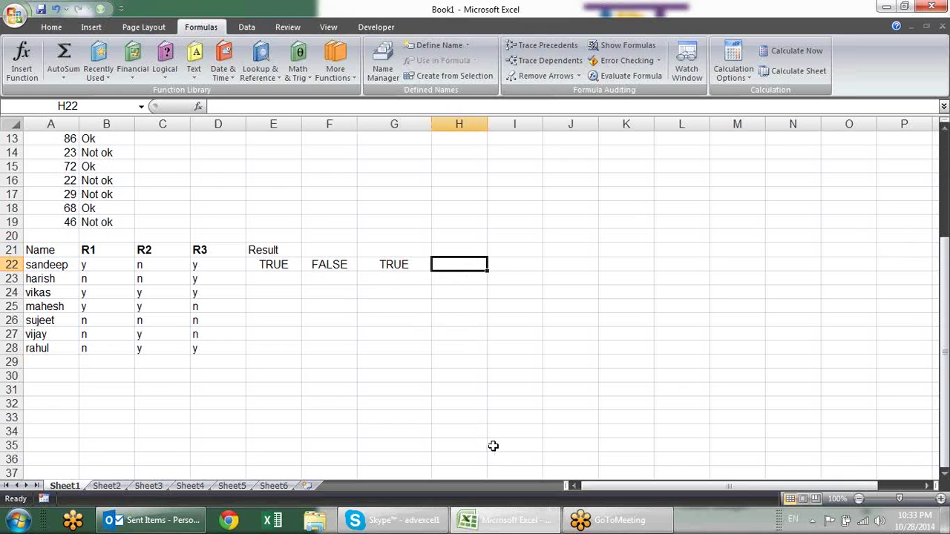
- In H22, build nested IFs on E22, F22, G22 returning "Selected" or "Rejected"
text(=IF()
click(273, 264)
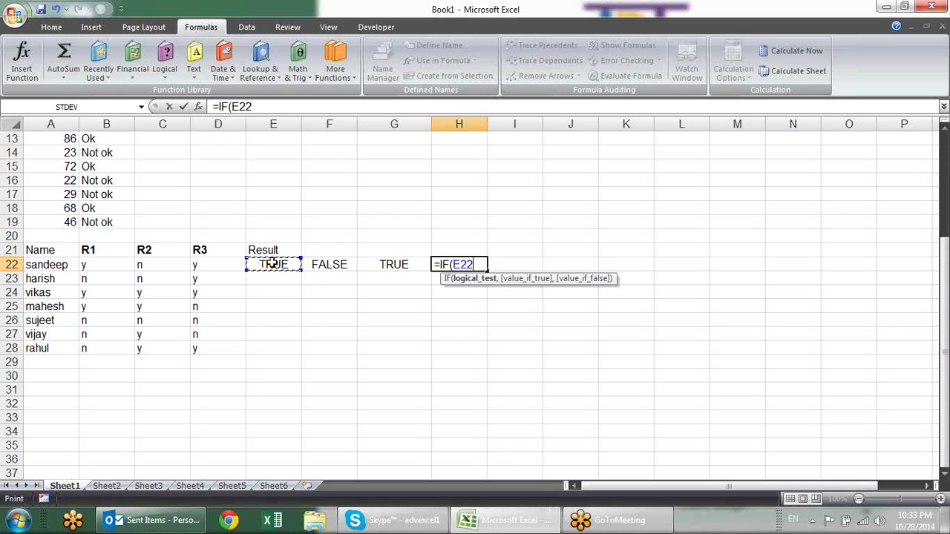
text(,)
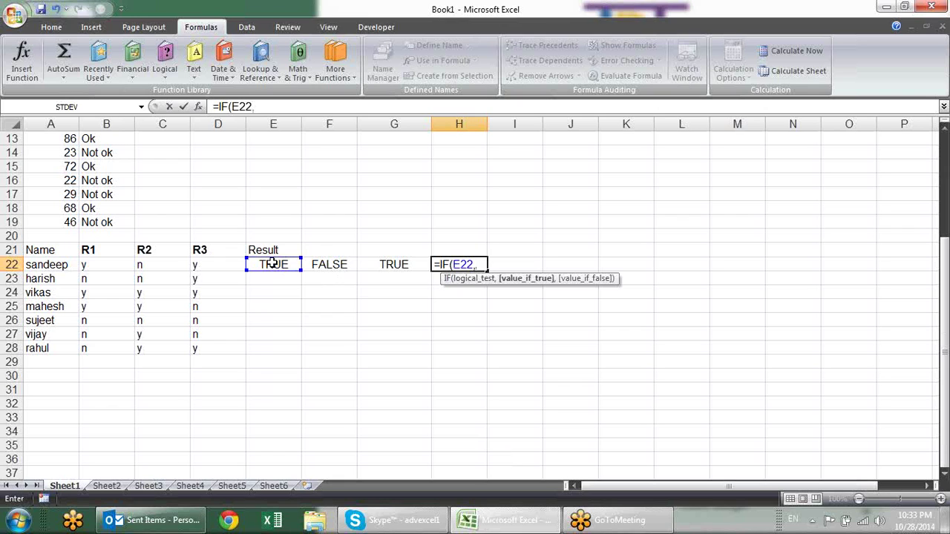
text(IF)
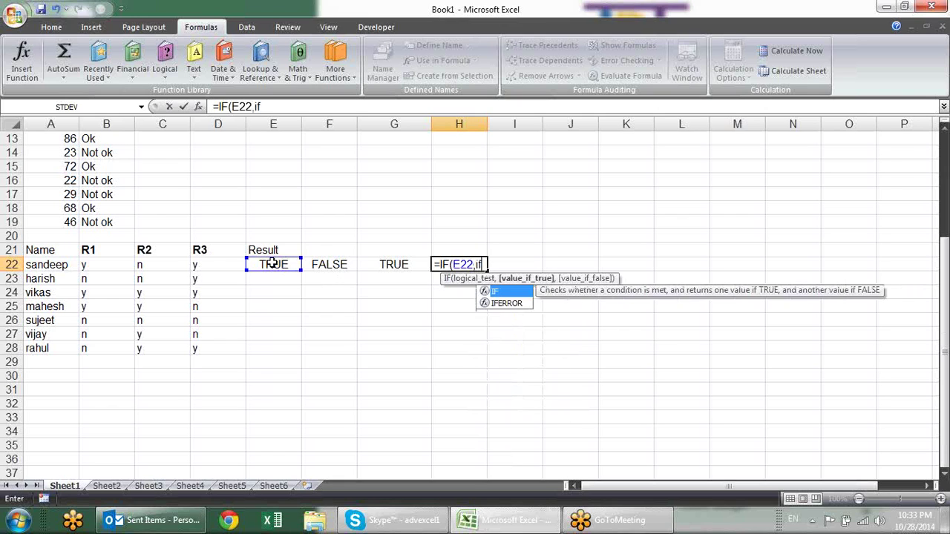
text(()
click(332, 268)
text(,)
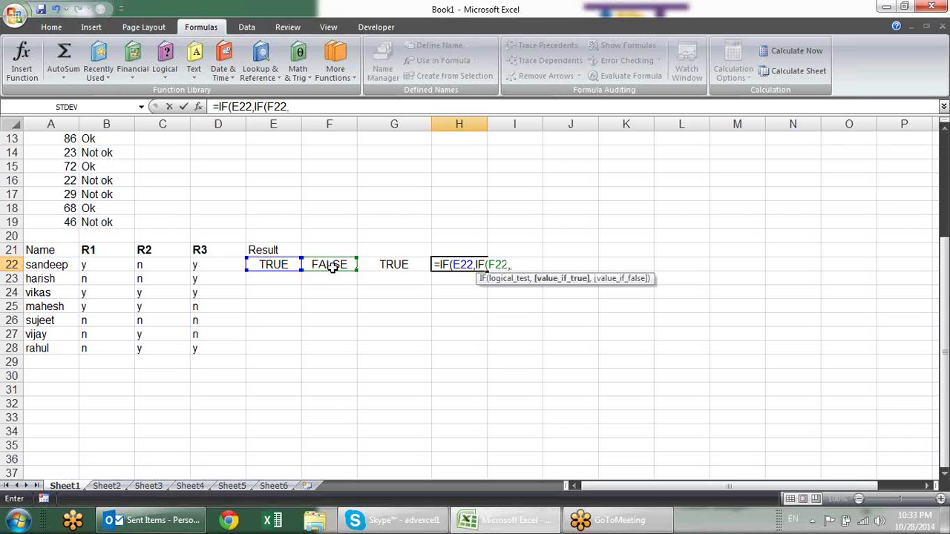
text(if)
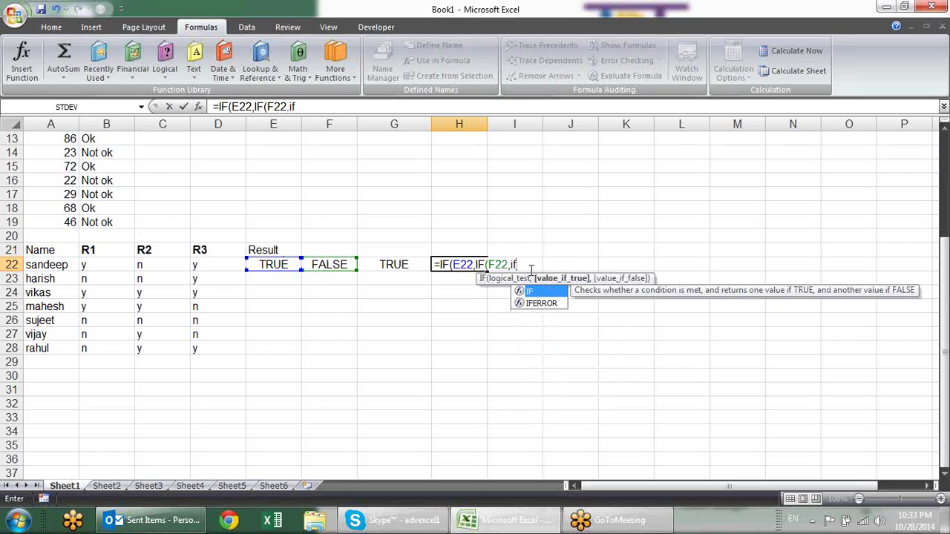
key(Tab)
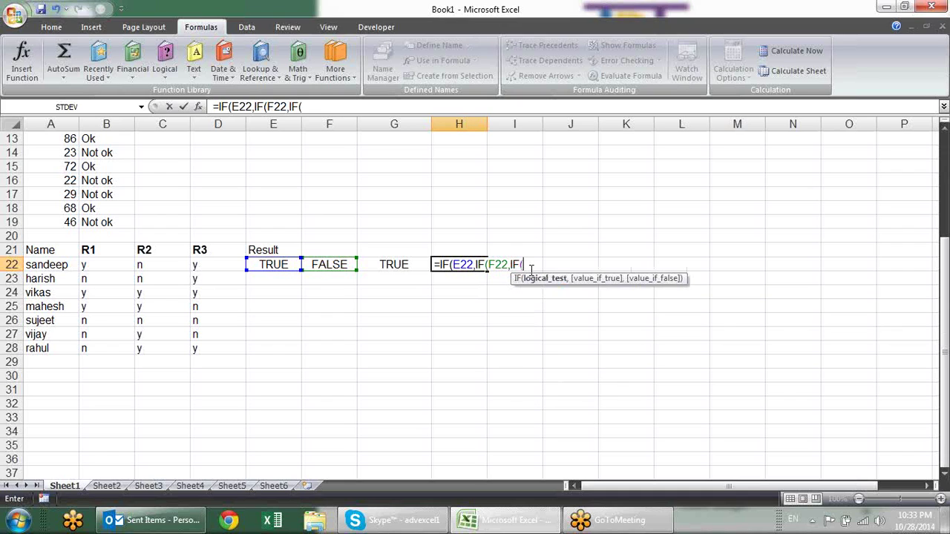
click(417, 263)
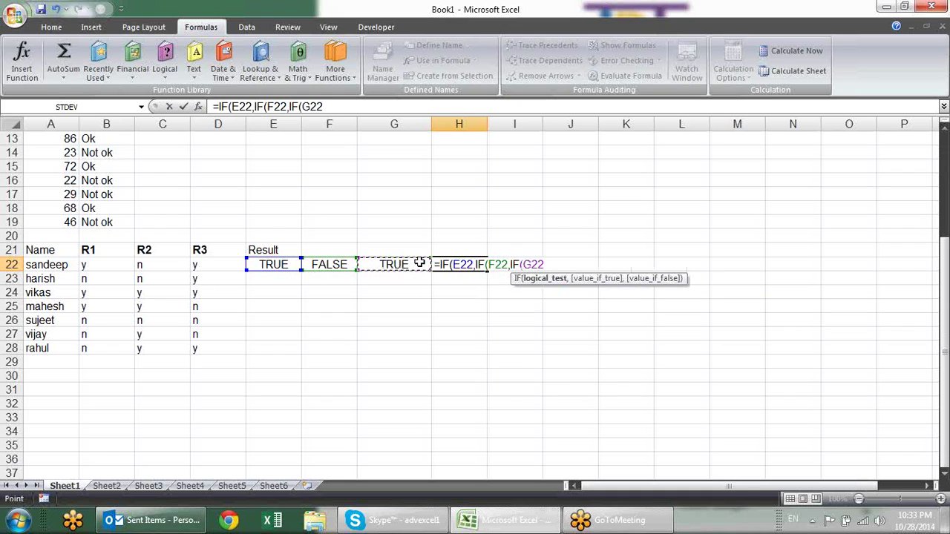
text(=y)
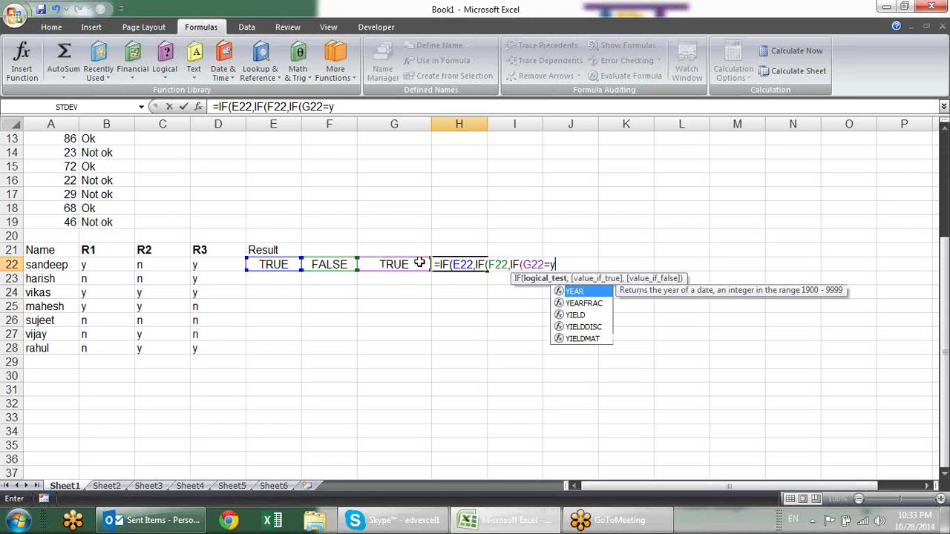
key(BackSpace)
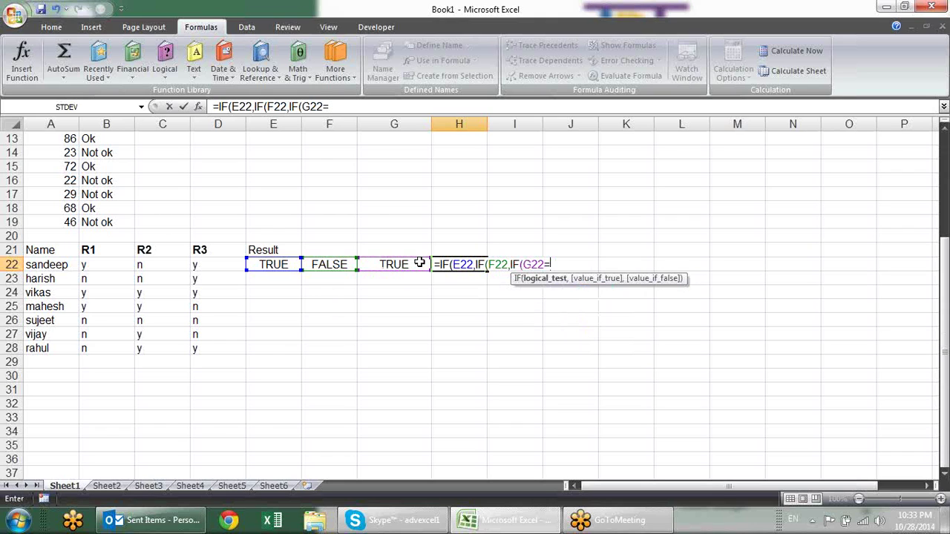
text(,)
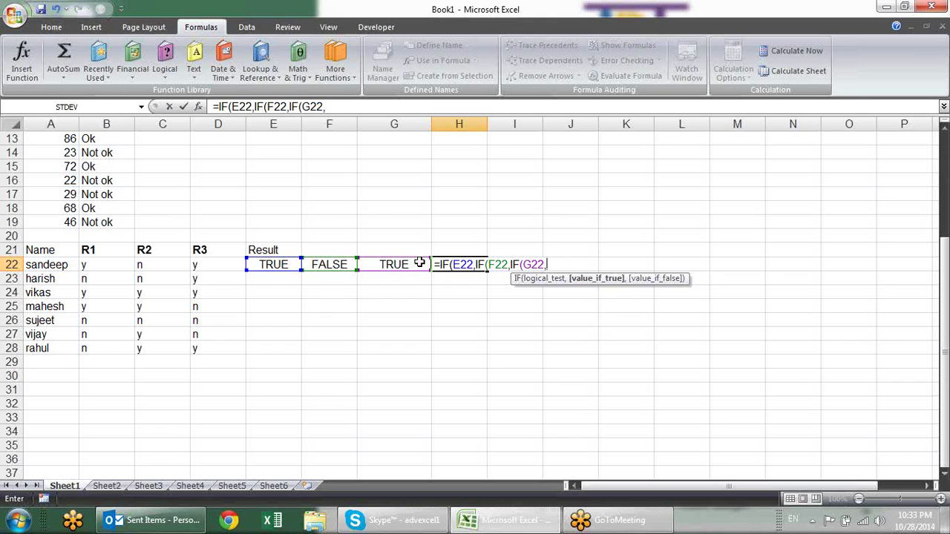
text("Selected",)
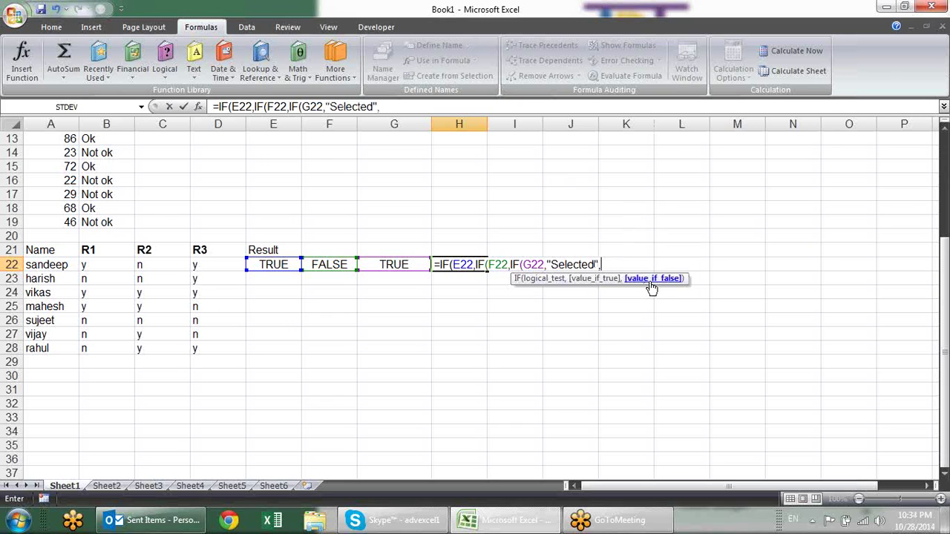
text(R)
key(BackSpace)
text(Rejected)
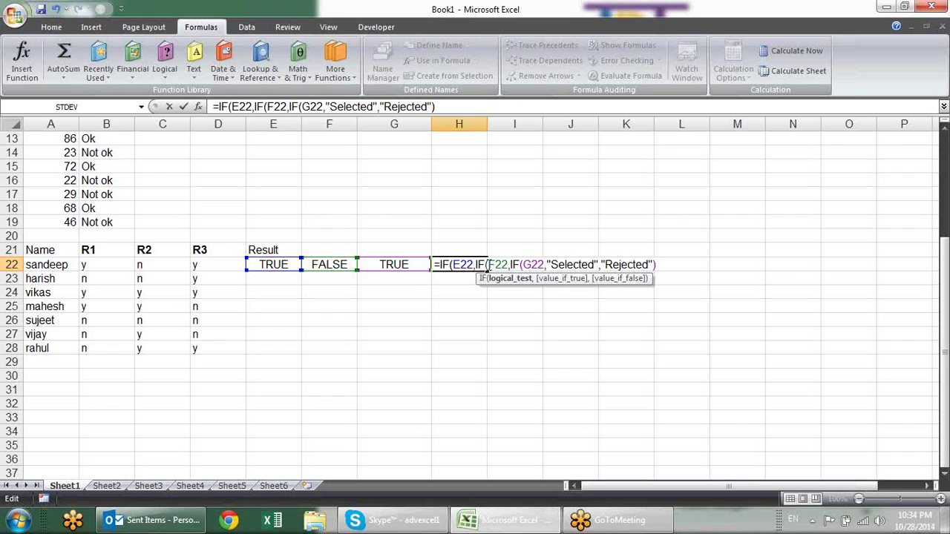
- Complete the outer IFs with "Rejected" false branches and commit H22's formula
click(502, 280)
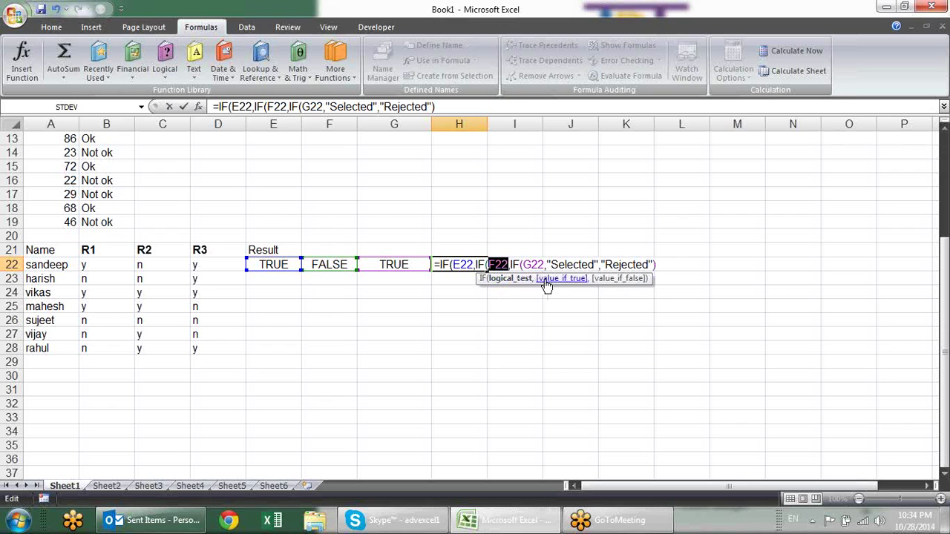
click(549, 279)
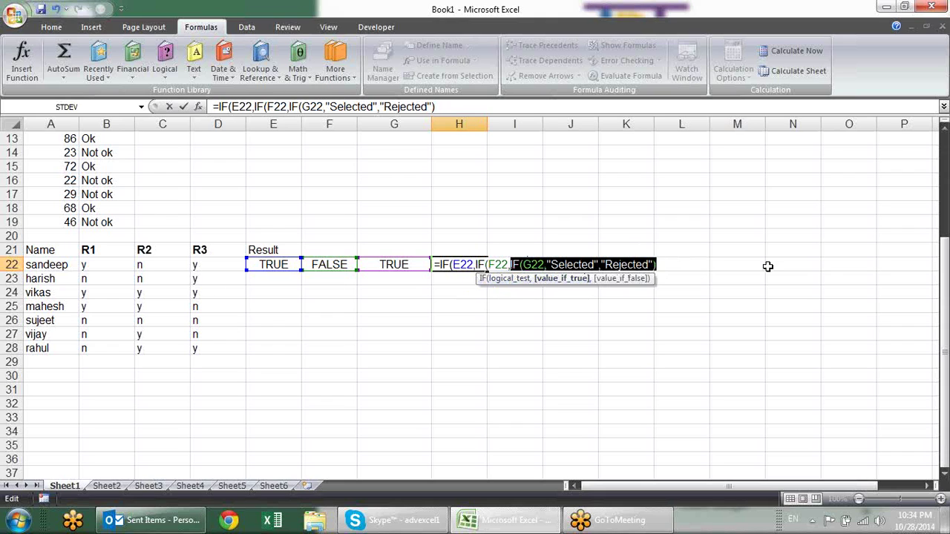
click(663, 264)
text(,")
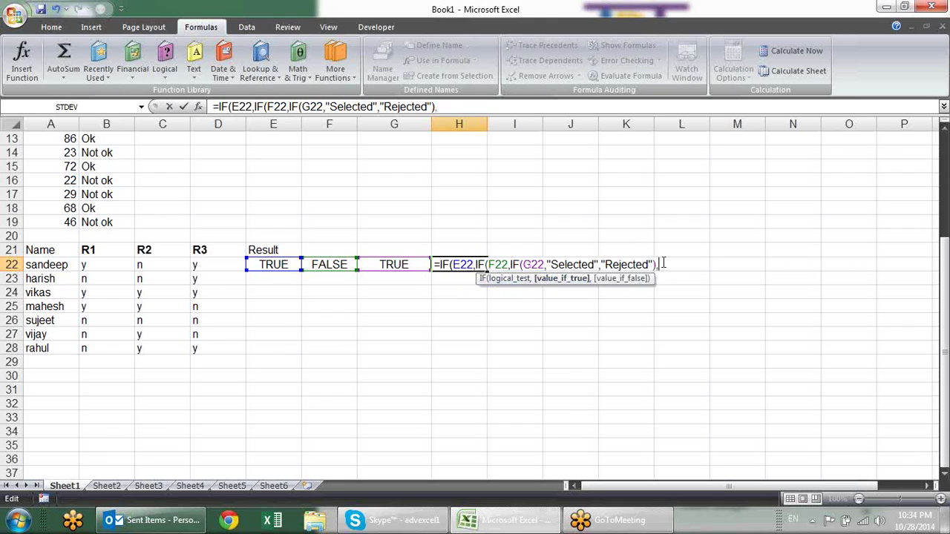
text(Rjec)
key(BackSpace)
text(ejected"))
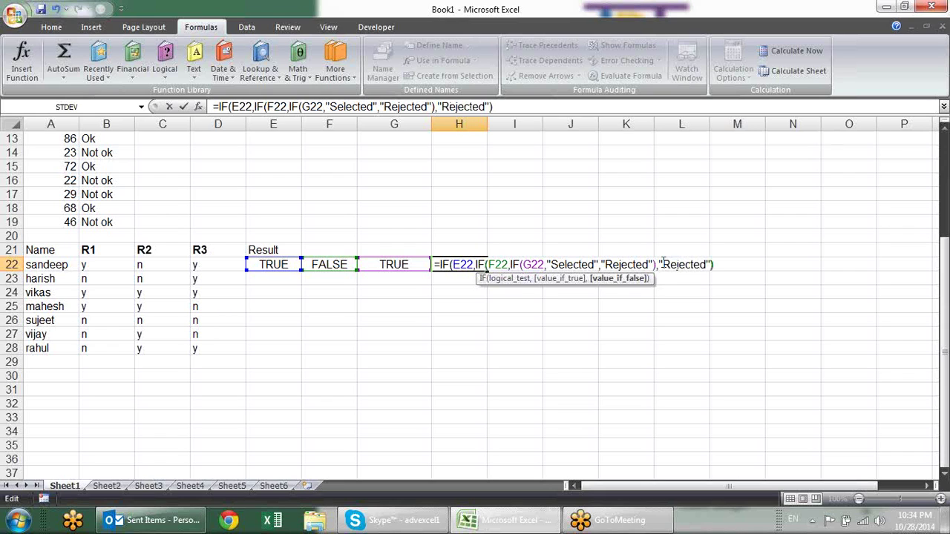
text(,)
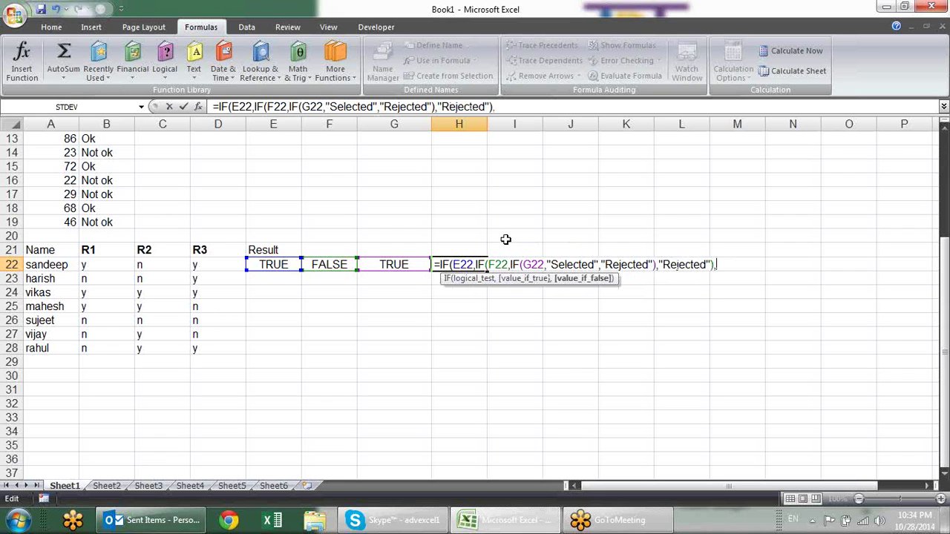
click(539, 279)
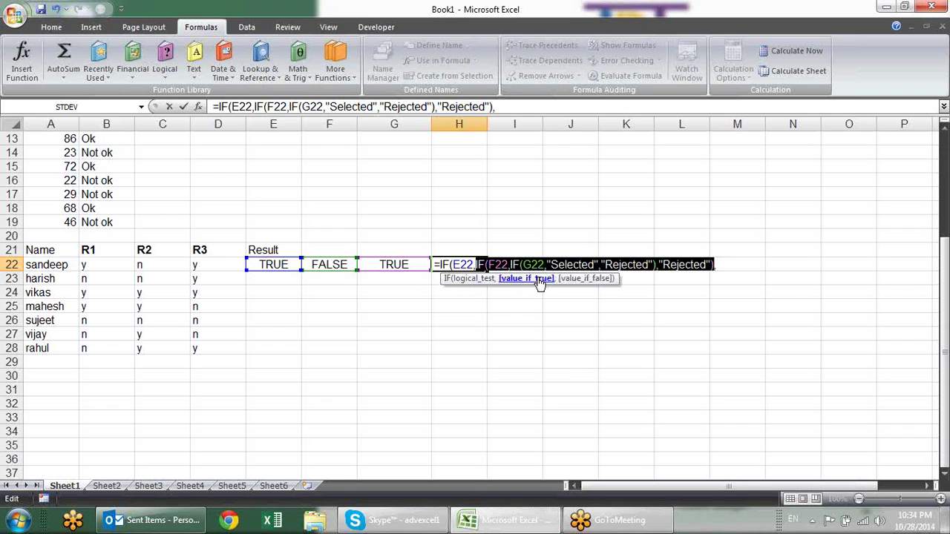
click(600, 279)
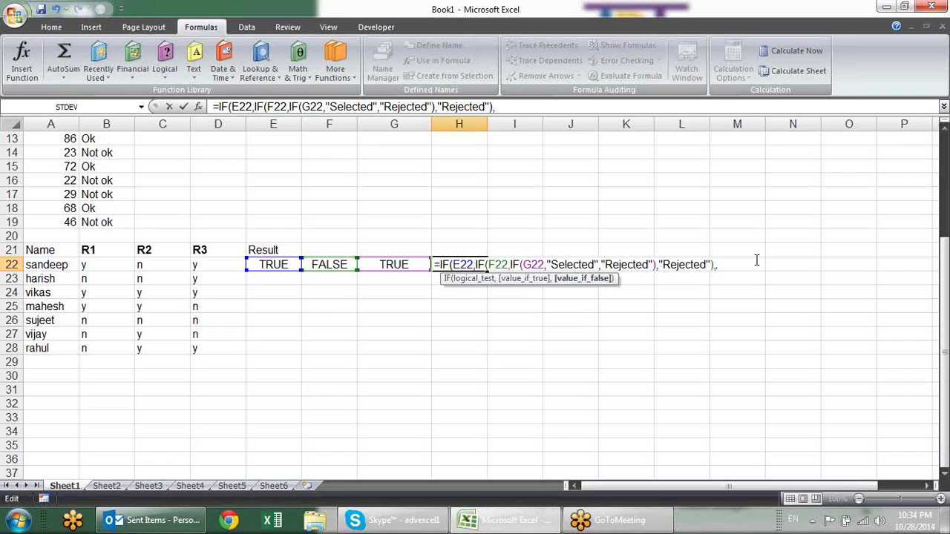
text("Rje)
key(BackSpace)
key(BackSpace)
key(BackSpace)
key(BackSpace)
text(e)
text(jected)
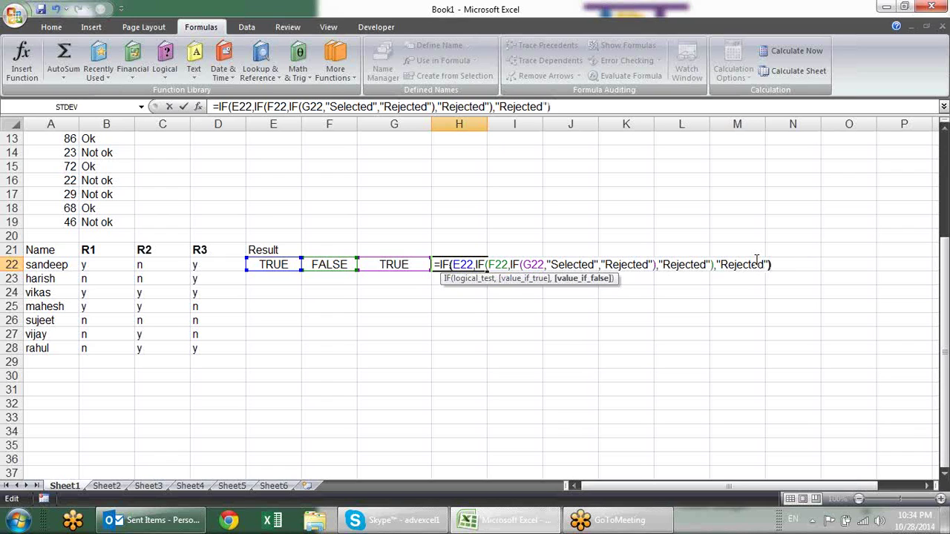
key(Return)
- Fill the E22:H22 result formulas down to row 28 and bold the Selected result in H24
mouse_move(292, 261)
mouse_down()
mouse_move(488, 270)
mouse_move(487, 361)
mouse_up()
click(488, 360)
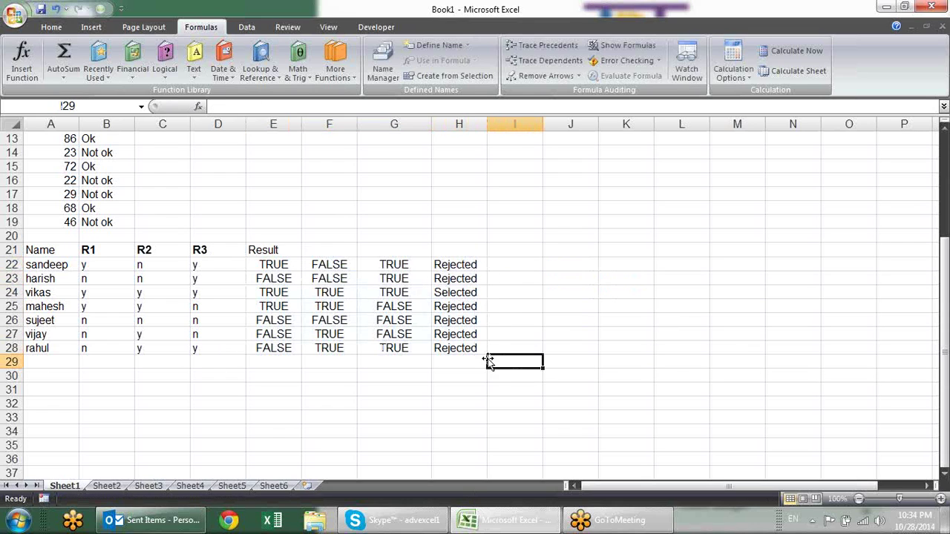
click(519, 298)
click(481, 296)
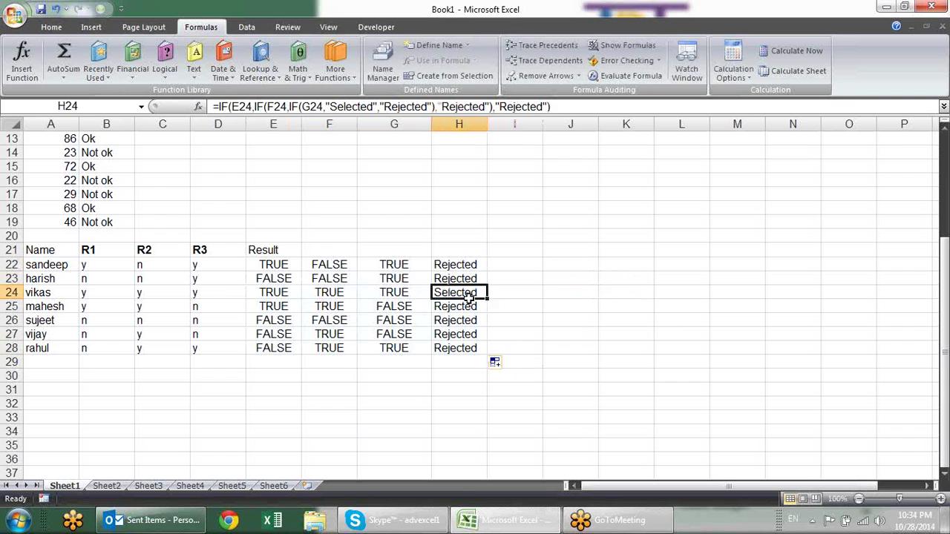
key(ctrl+b)
click(510, 322)
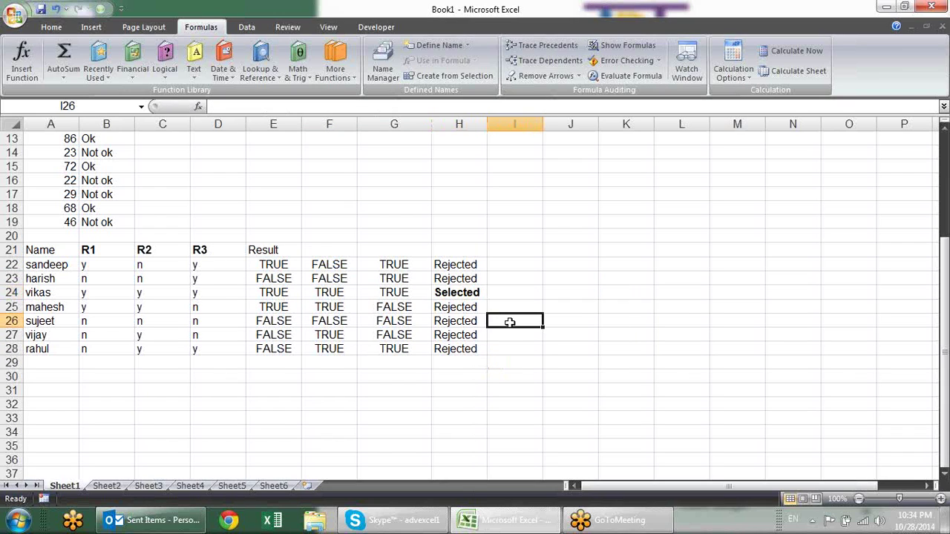
click(479, 265)
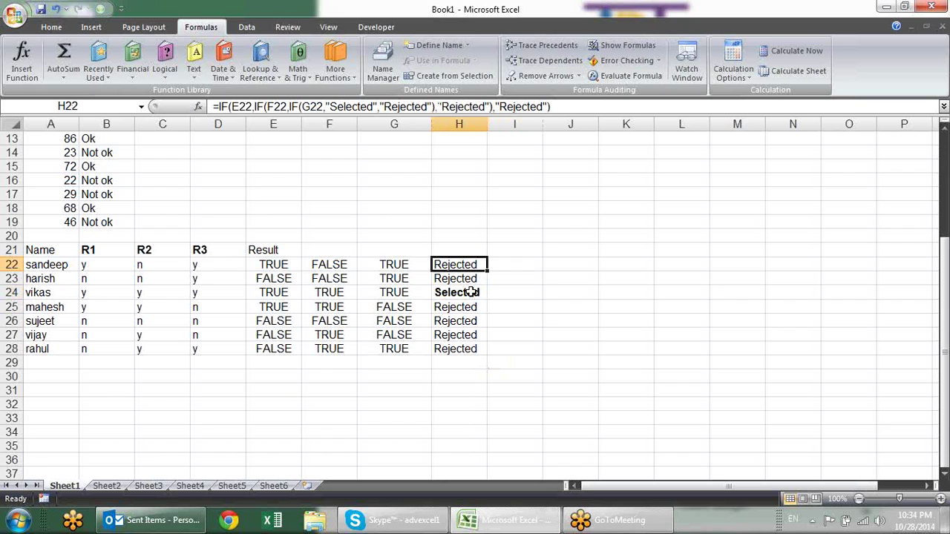
- Copy the whole table A21:H28 and paste it starting at A31
mouse_move(29, 251)
mouse_down()
mouse_move(440, 358)
mouse_move(442, 350)
mouse_up()
key(ctrl+c)
click(74, 391)
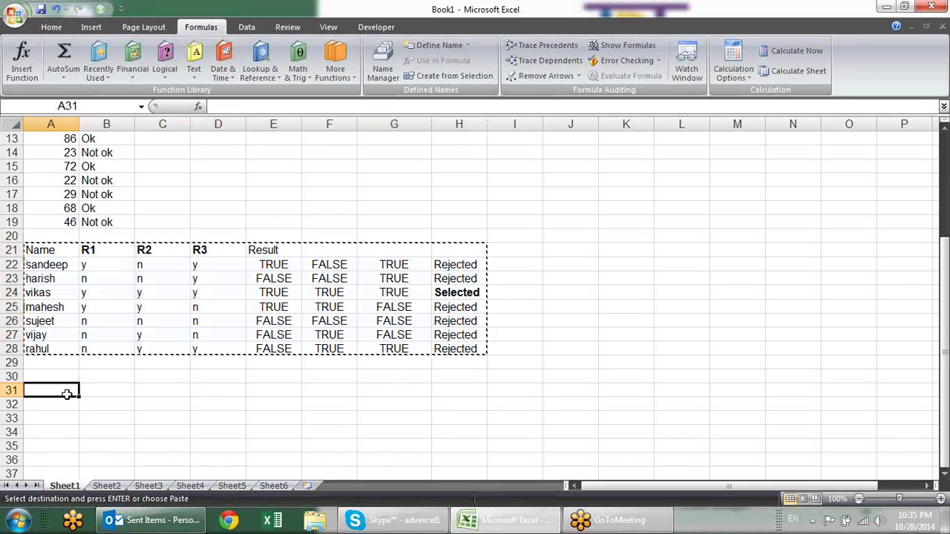
key(ctrl+v)
scroll(575, 301, down, 4)
key(Escape)
- Review the copied nested IF formula in H32 without changing it
click(555, 296)
click(333, 238)
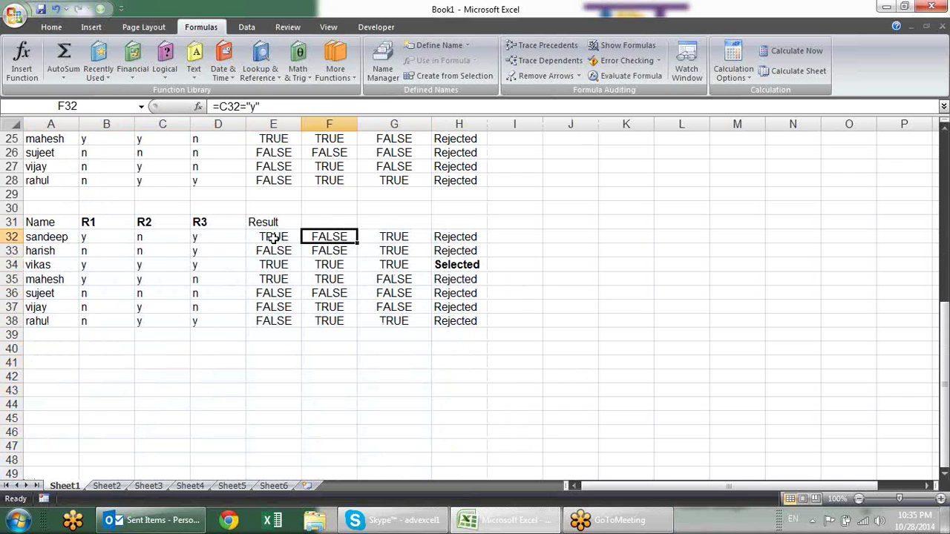
click(479, 237)
key(F2)
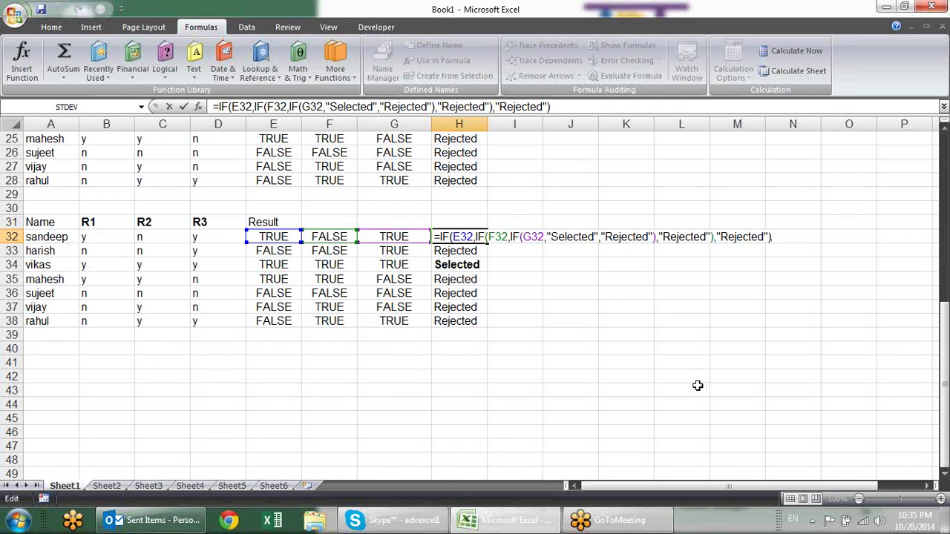
key(Escape)
- In H32, replace the E32 reference with B32="y", adding the missing closing quote
double_click(300, 236)
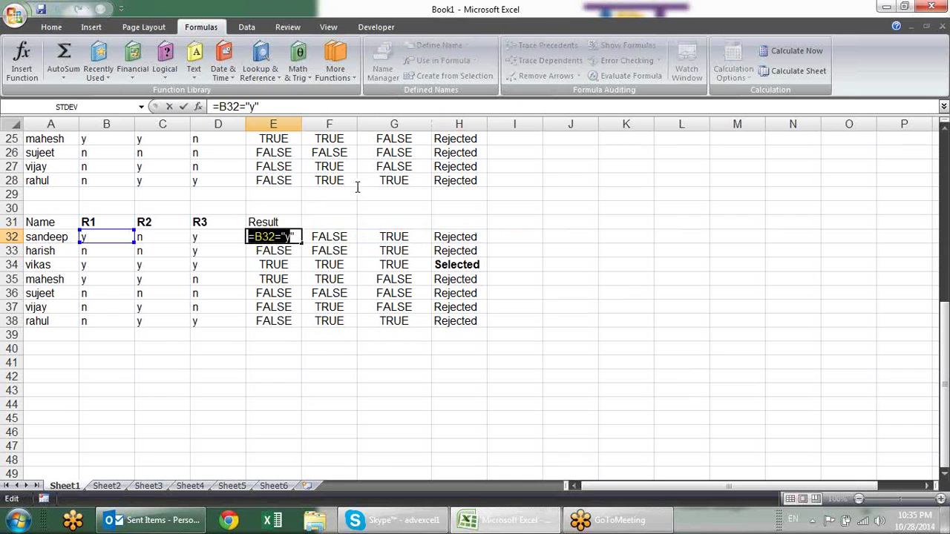
drag(294, 236, 258, 237)
key(Escape)
click(445, 239)
double_click(445, 239)
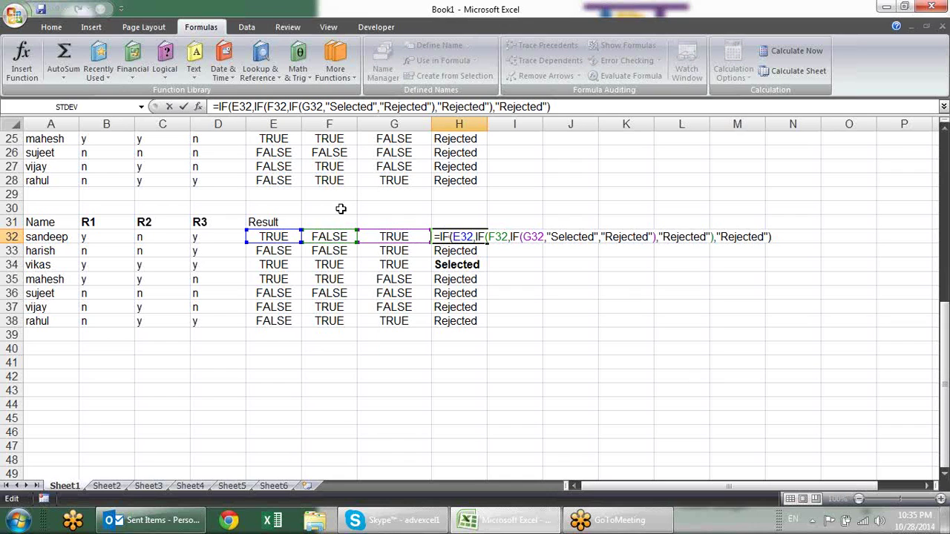
click(471, 236)
key(BackSpace)
key(BackSpace)
key(BackSpace)
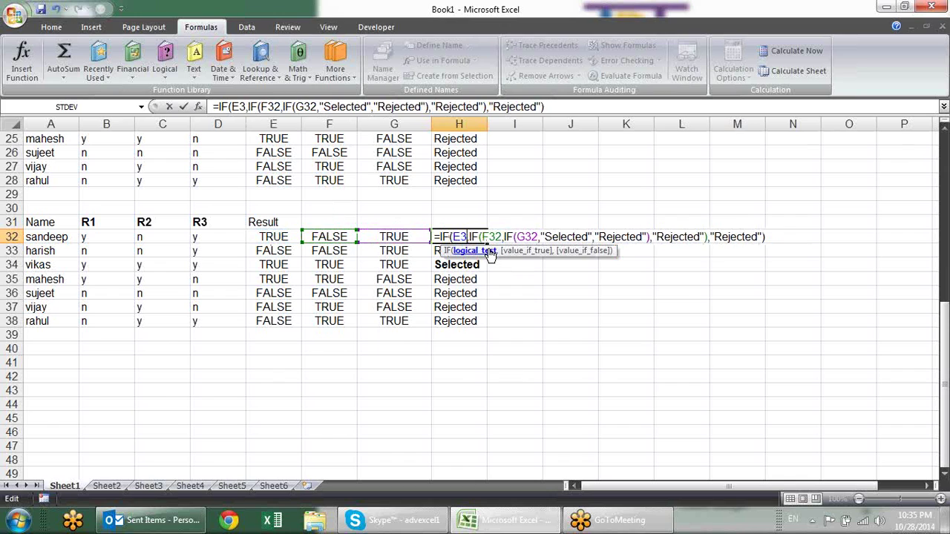
text(B32="y)
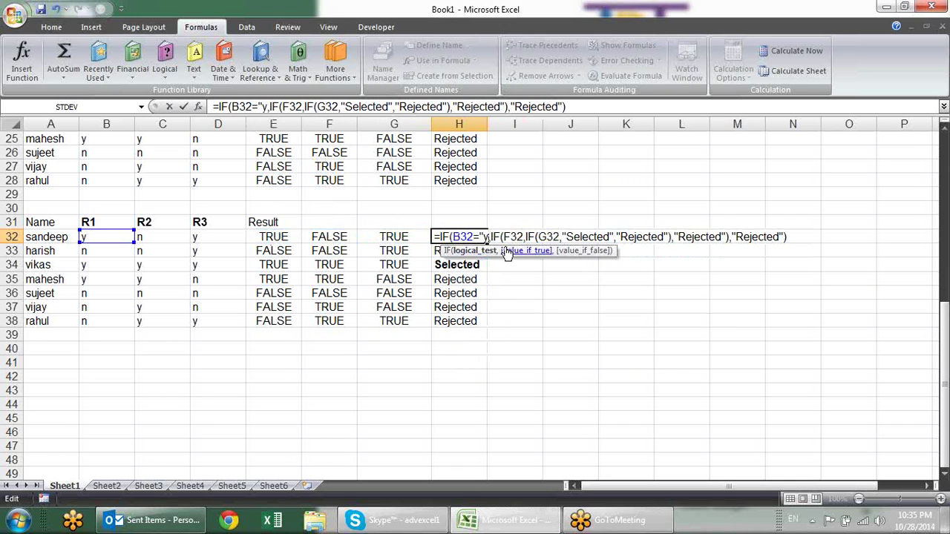
key(Return)
key(Return)
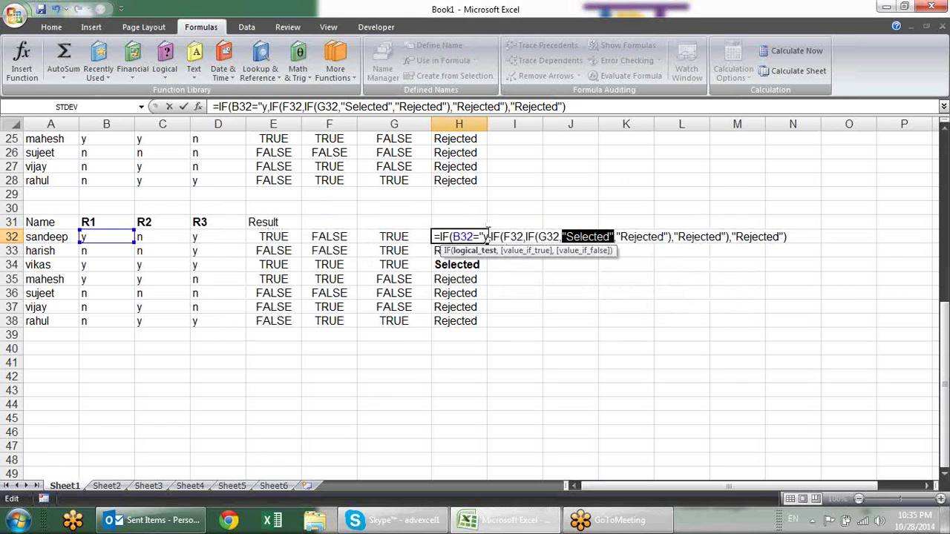
click(486, 234)
text(")
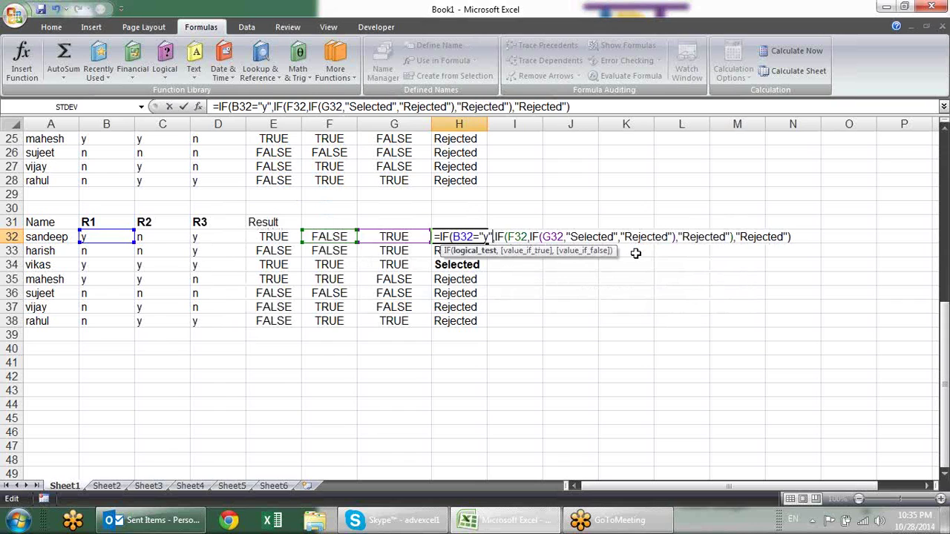
key(Return)
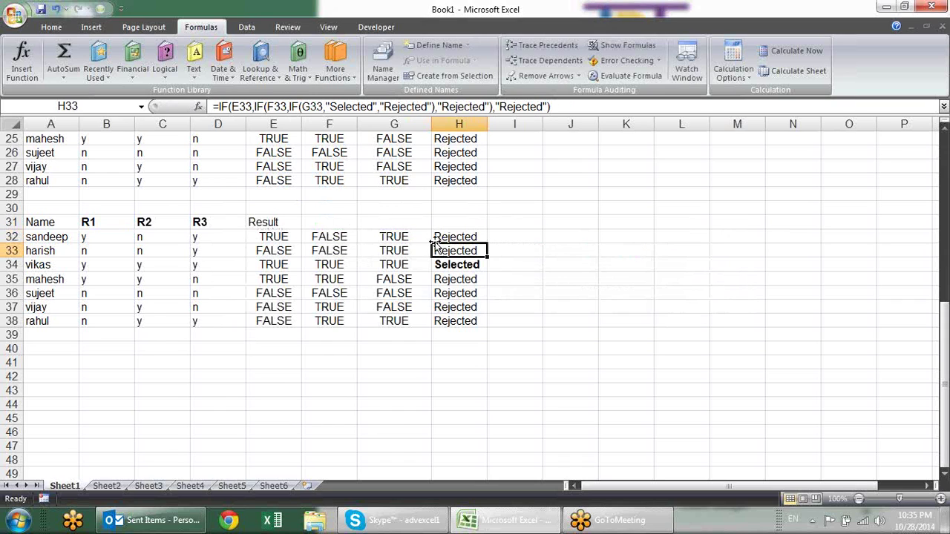
click(449, 235)
key(F2)
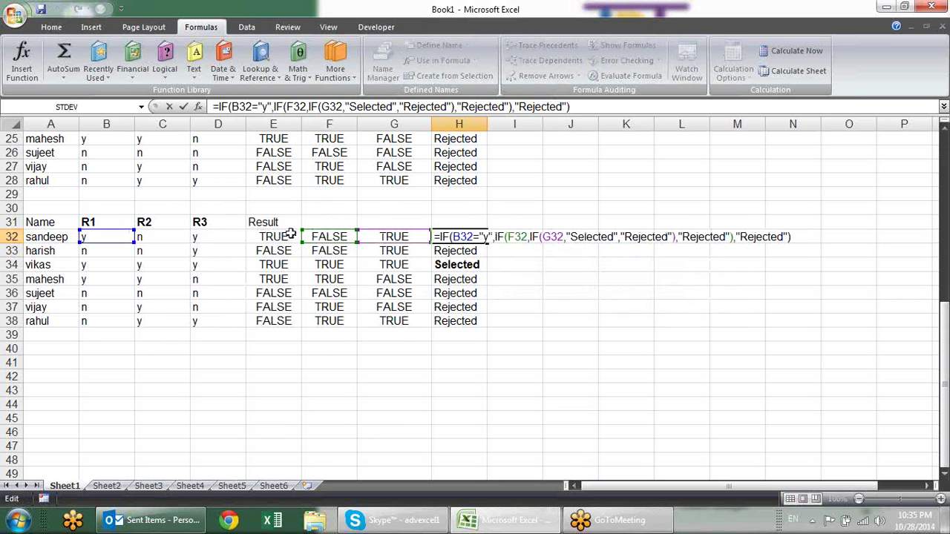
key(Escape)
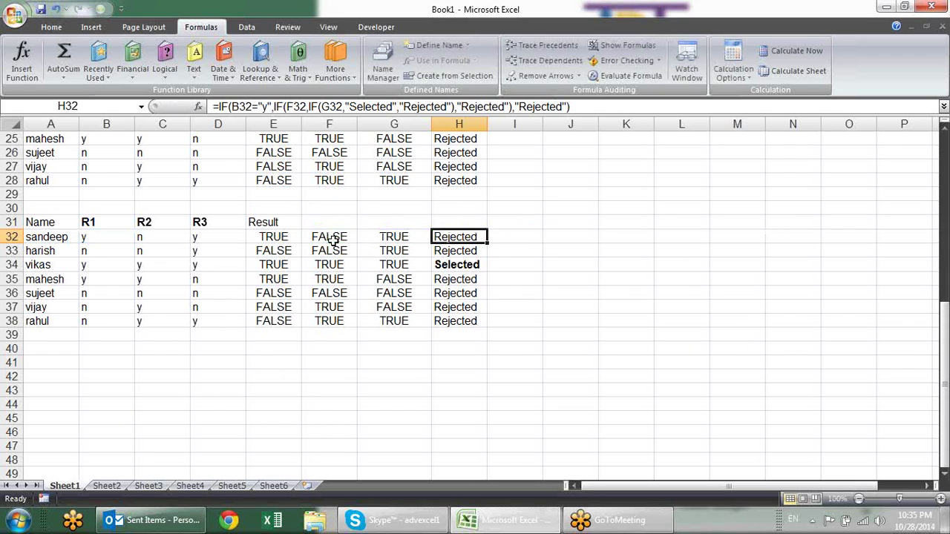
- Replace the F32 reference in H32's formula with C32="y"
click(336, 237)
key(F2)
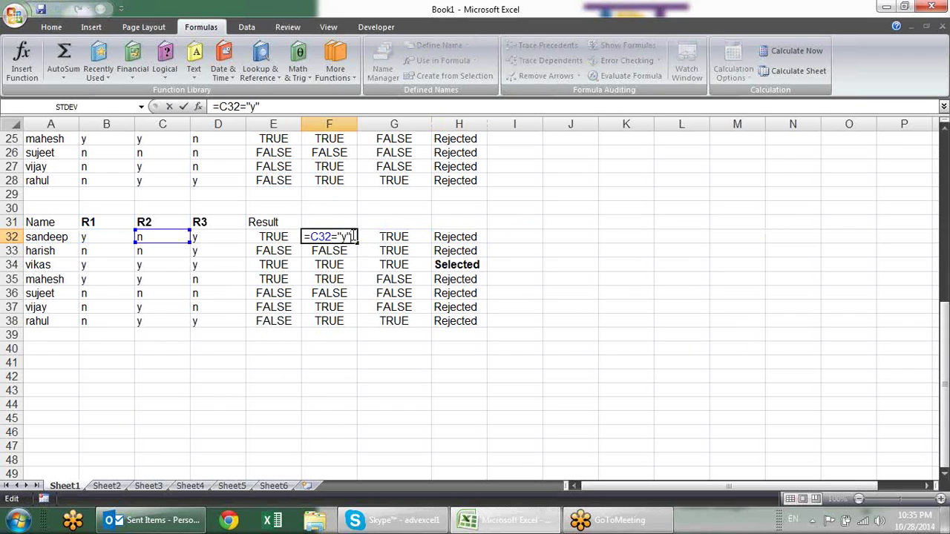
key(shift+Left)
key(shift+Left)
key(shift+Left)
key(shift+Left)
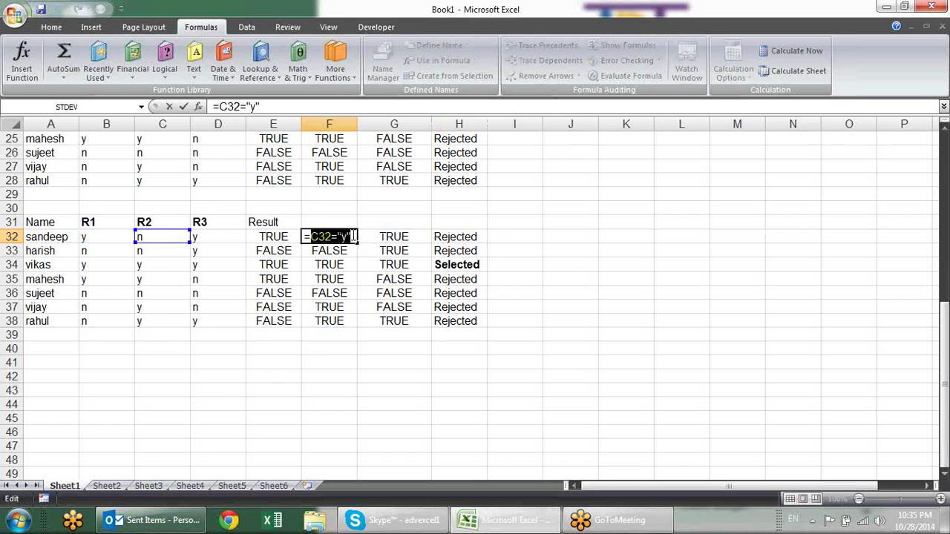
key(Escape)
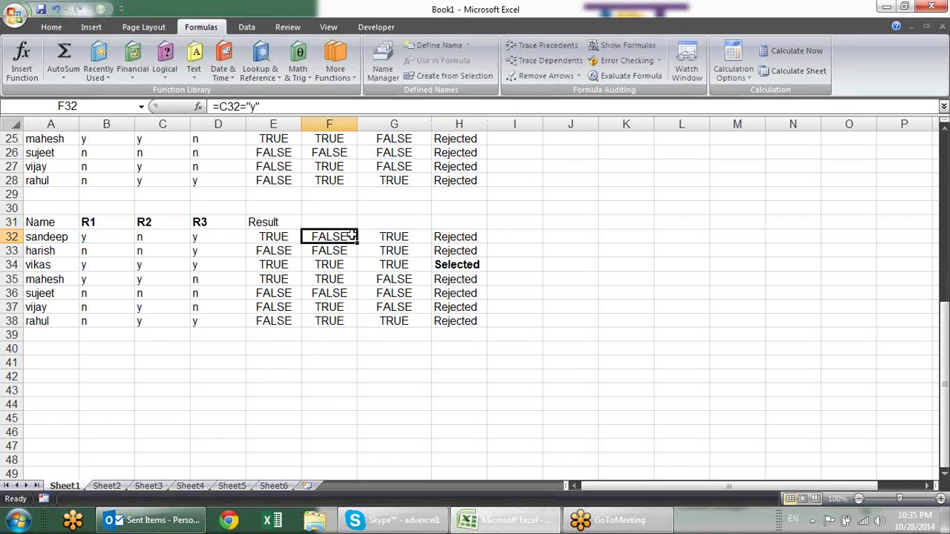
key(Right)
key(Right)
key(F2)
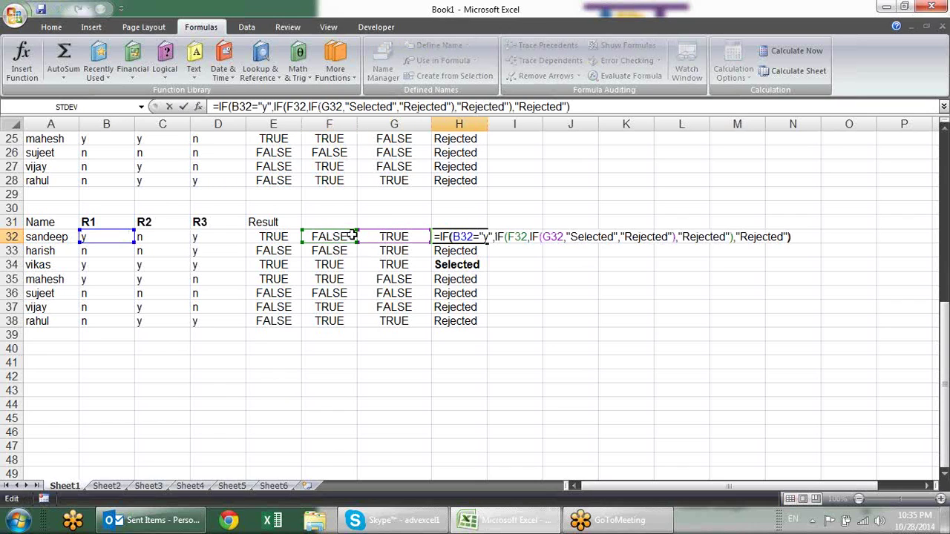
key(Left)
key(Left)
key(Left)
key(Left)
key(Left)
key(Left)
key(Left)
key(Left)
key(Left)
key(Left)
key(Left)
key(Left)
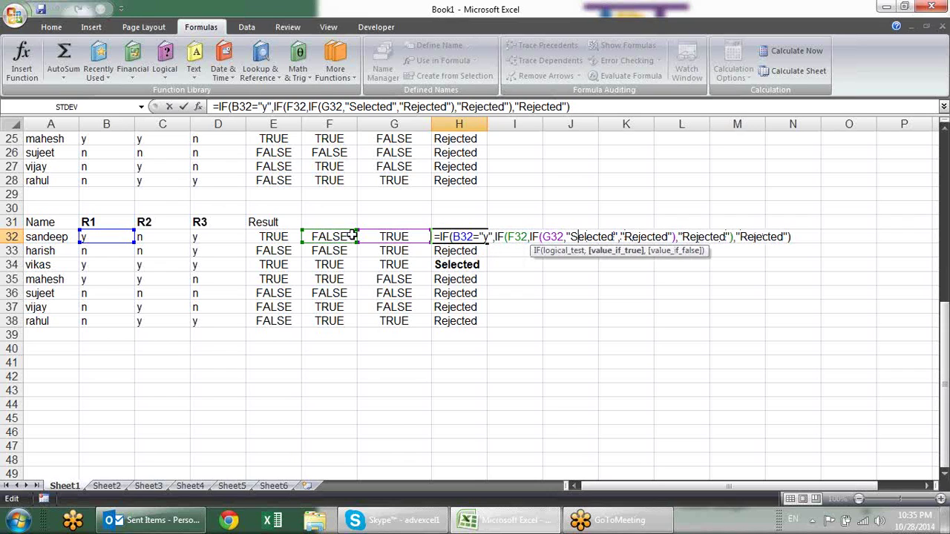
key(Left)
key(Left)
key(Left)
key(shift+Left)
key(shift+Left)
key(shift+Left)
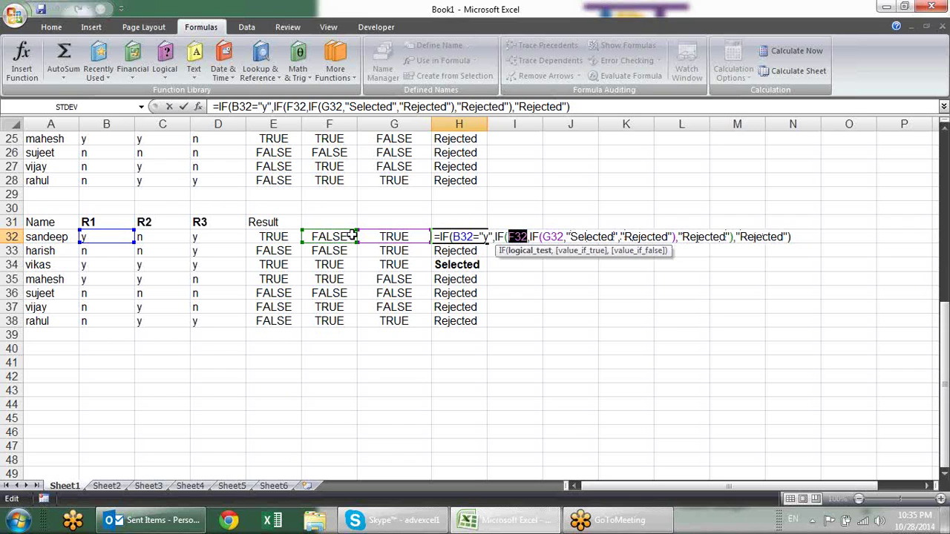
text(C32="y")
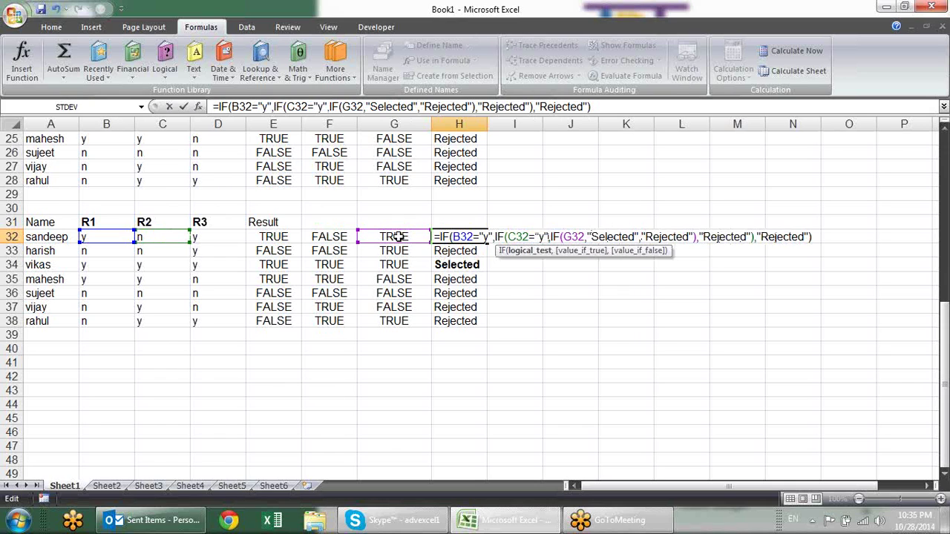
key(Return)
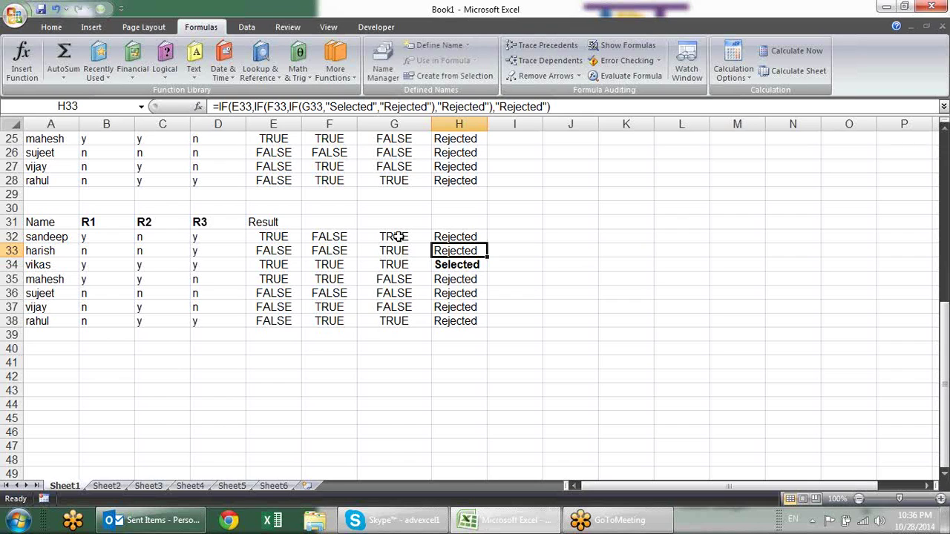
- Replace the G32 reference in H32's formula with D32="y"
click(399, 236)
double_click(399, 236)
key(shift+Left)
key(shift+Left)
key(shift+Left)
key(shift+Left)
key(shift+Left)
key(shift+Left)
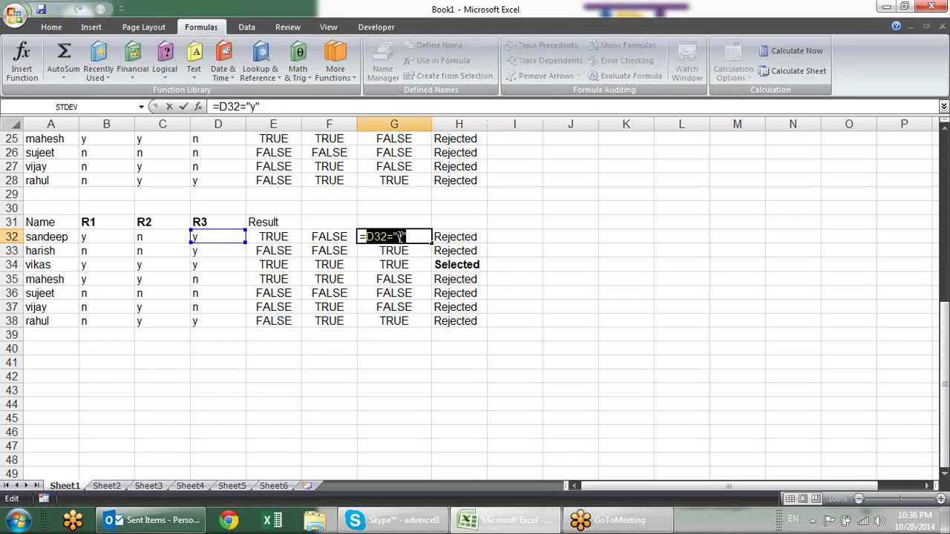
key(Tab)
key(F2)
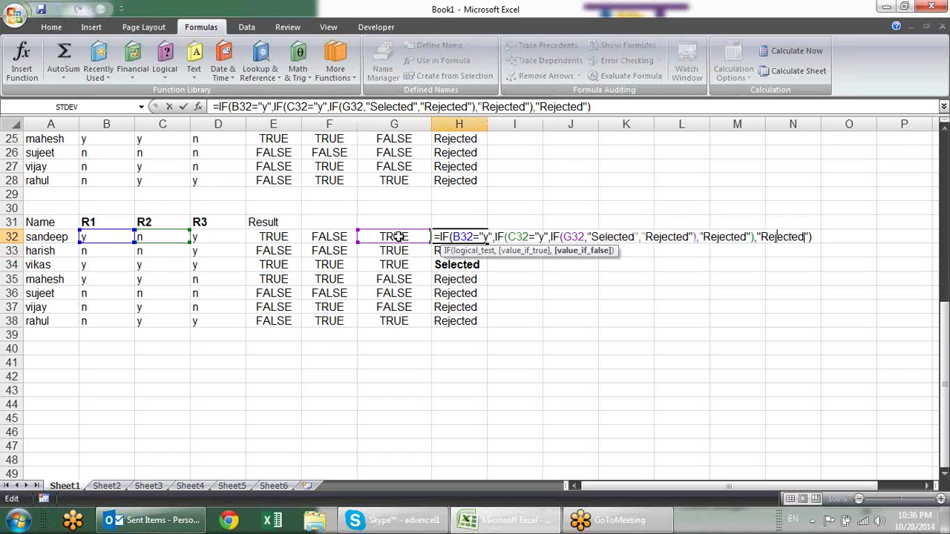
key(Left)
key(Left)
key(Left)
key(Left)
key(Left)
key(Left)
key(Left)
key(Left)
key(Left)
key(shift+Left)
key(shift+Left)
text(D32="y")
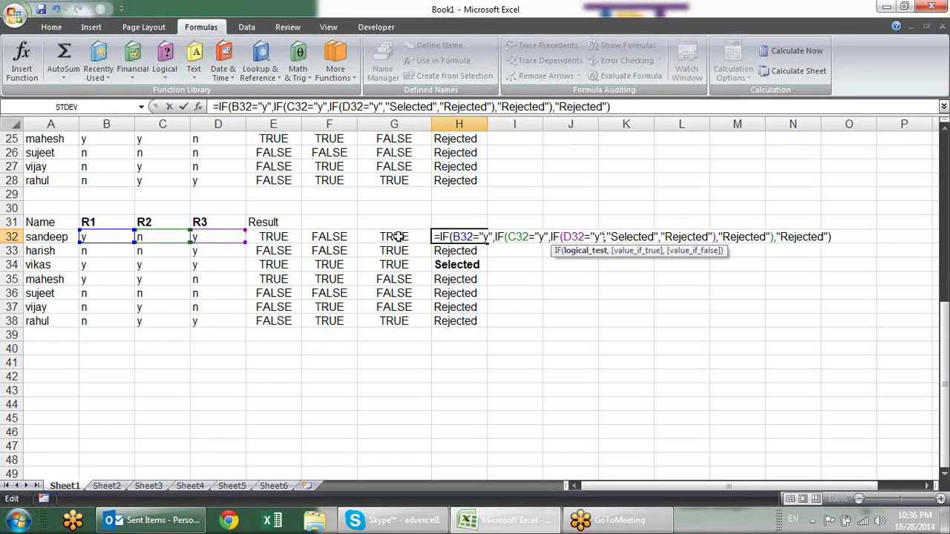
key(Return)
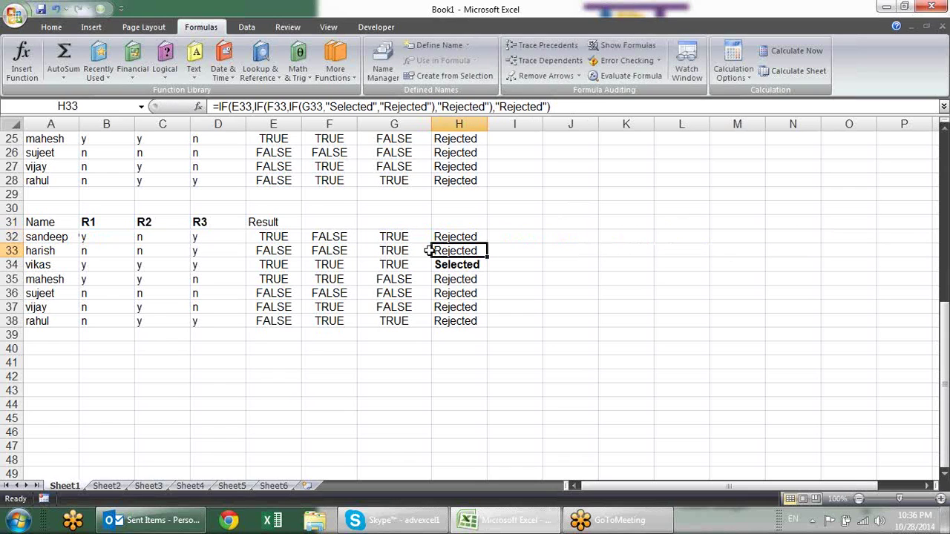
click(466, 235)
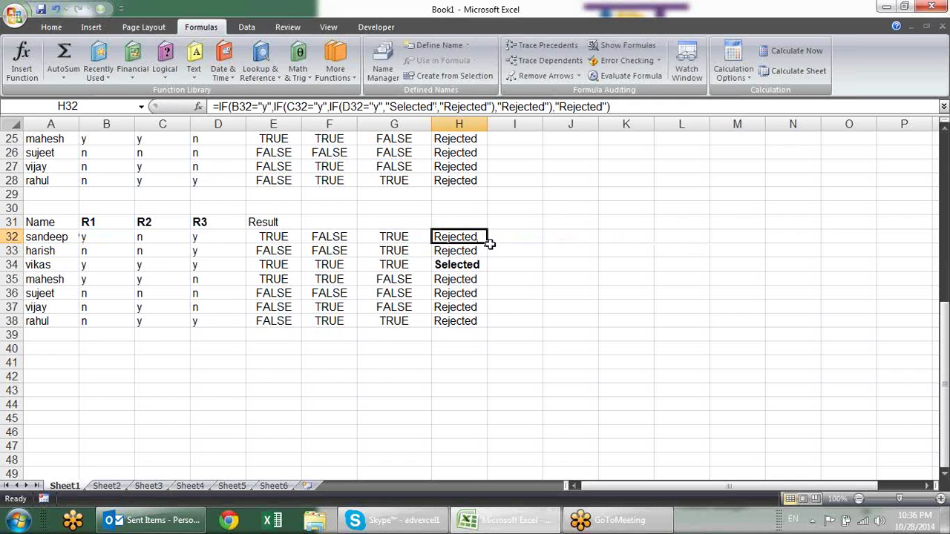
- Fill H32's direct-test nested IF formula down through H38
double_click(487, 243)
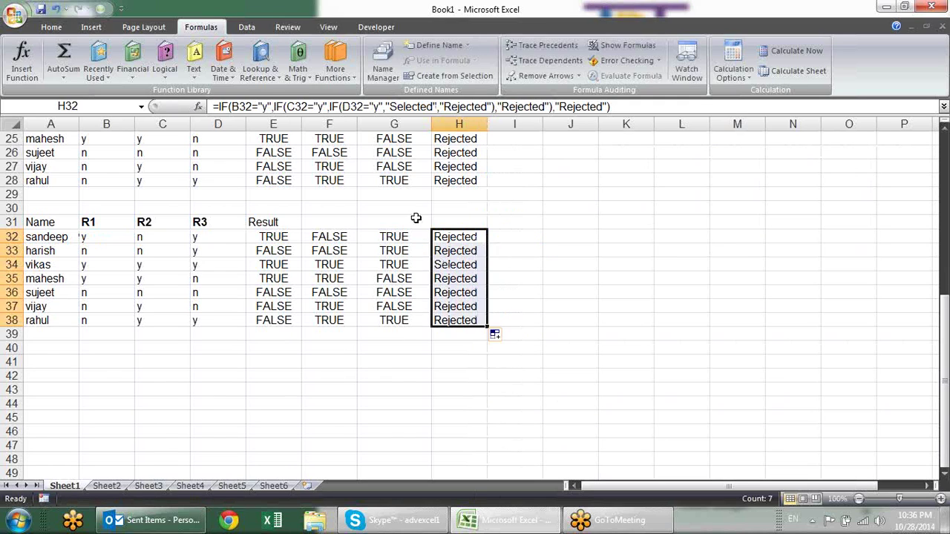
click(391, 230)
double_click(450, 243)
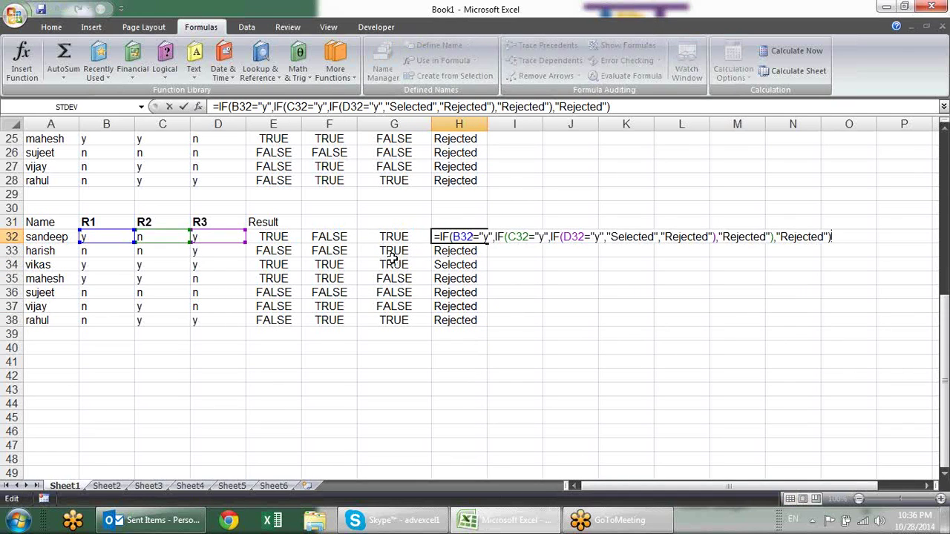
key(Escape)
- Clear the helper cells E32:G38 and move the H32:H38 results to E32 under Result
mouse_move(286, 236)
mouse_down()
mouse_move(367, 267)
mouse_move(381, 319)
mouse_up()
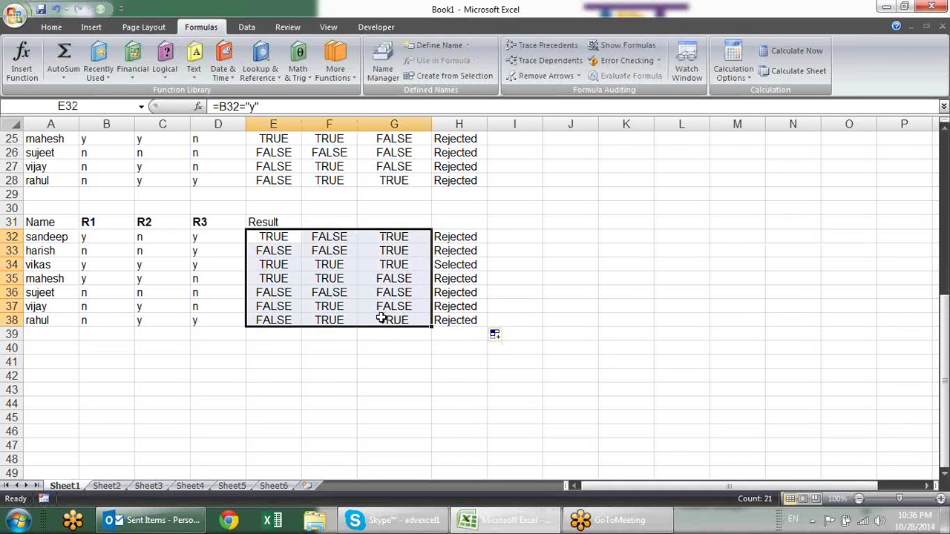
key(Delete)
drag(481, 236, 462, 319)
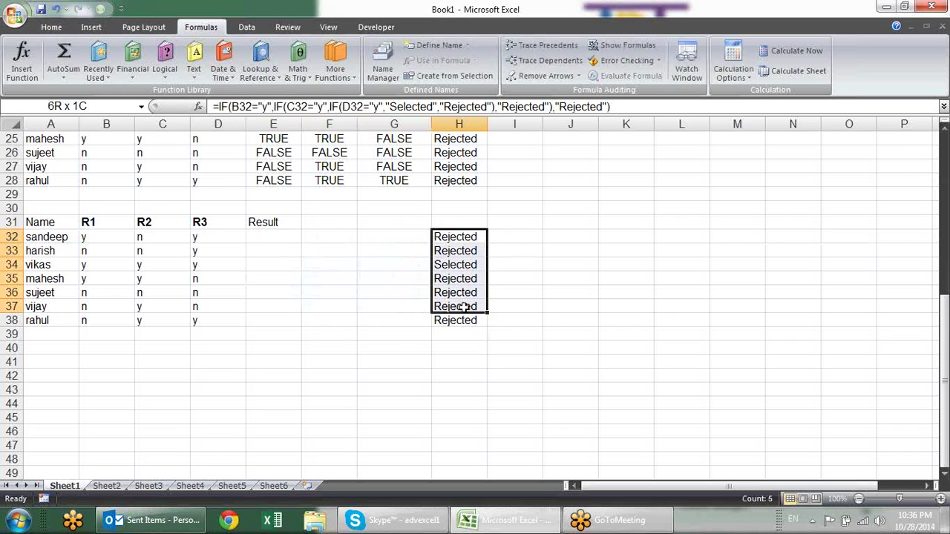
key(ctrl+x)
key(Left)
key(Left)
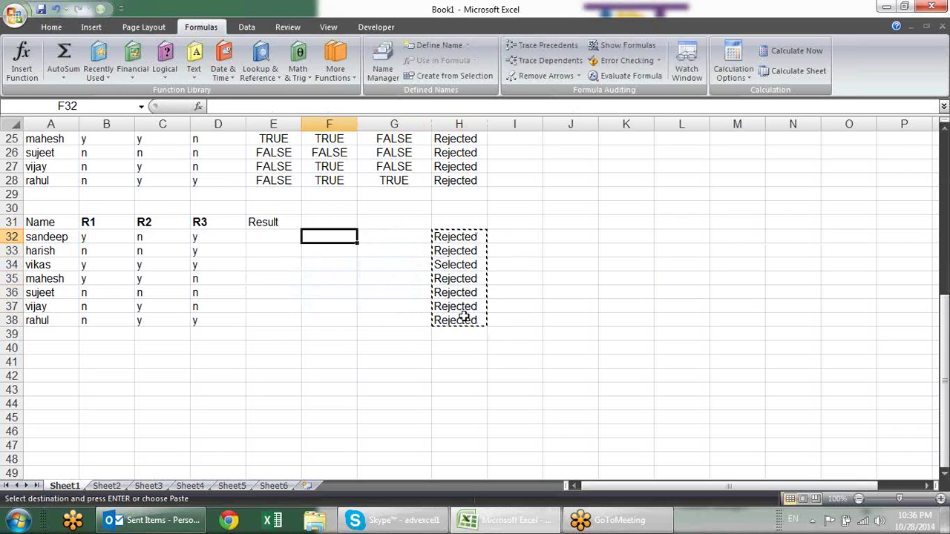
key(Left)
key(Return)
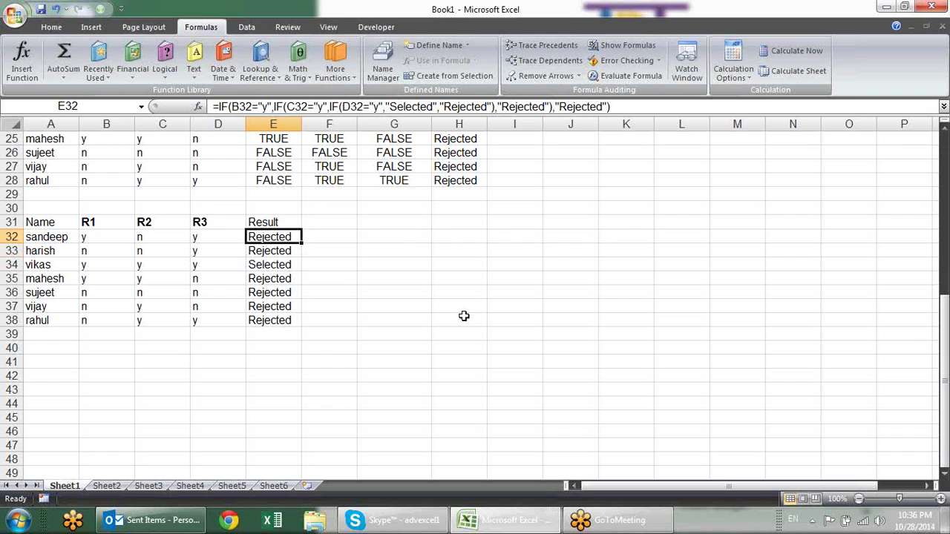
key(F2)
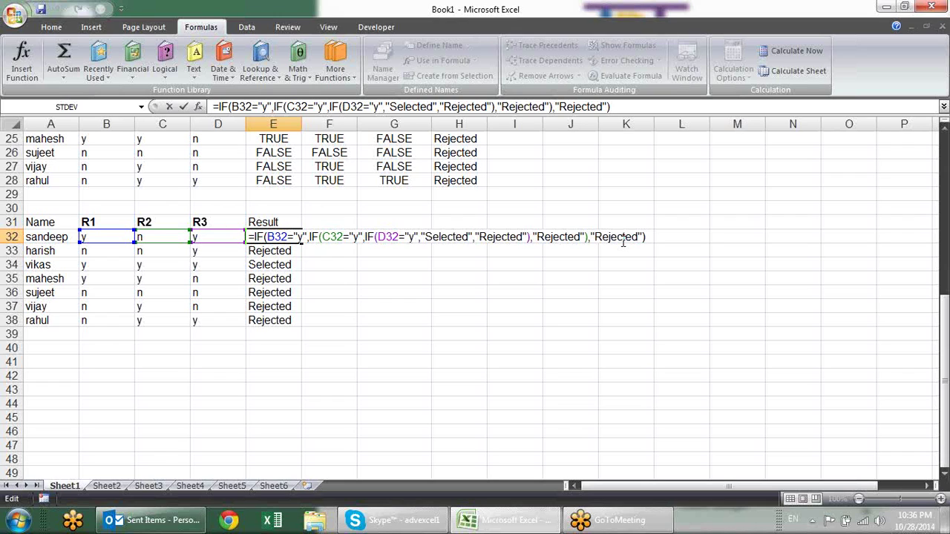
key(Return)
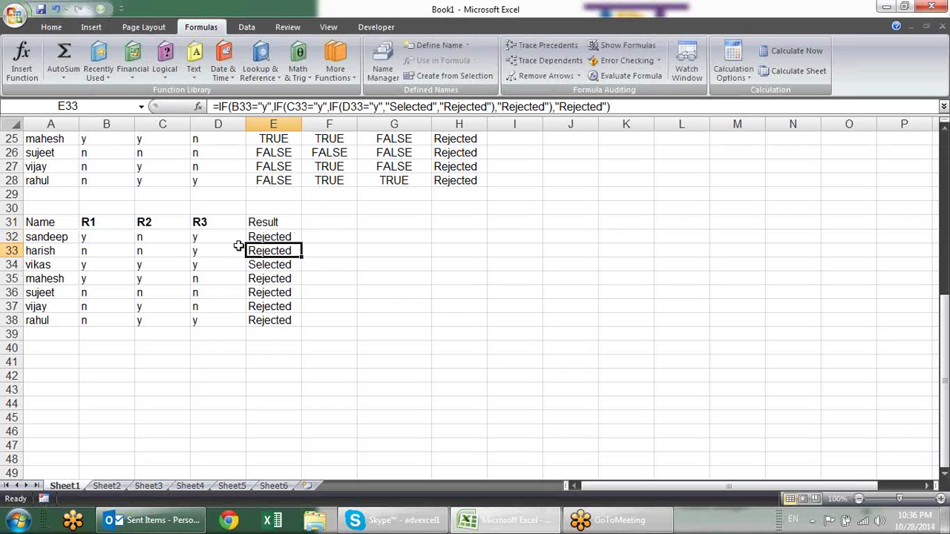
click(126, 239)
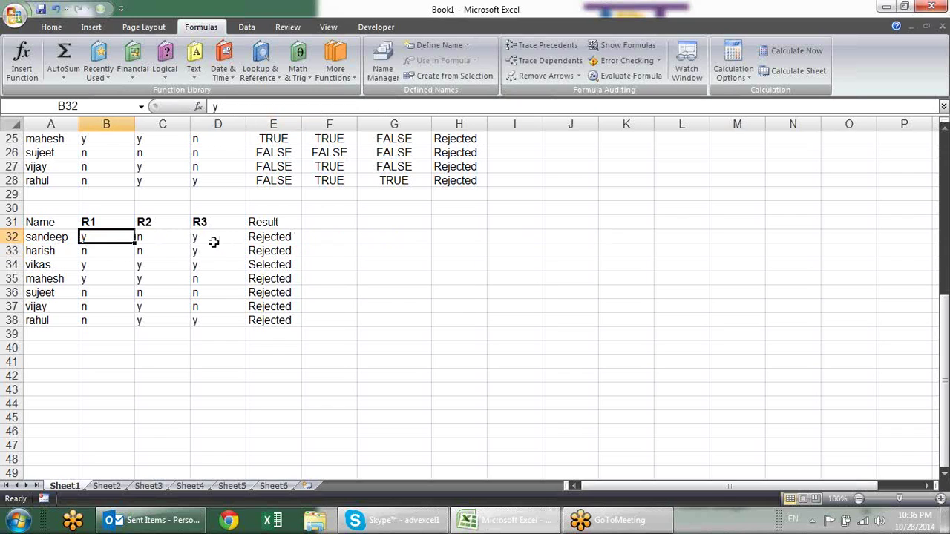
click(212, 242)
double_click(286, 236)
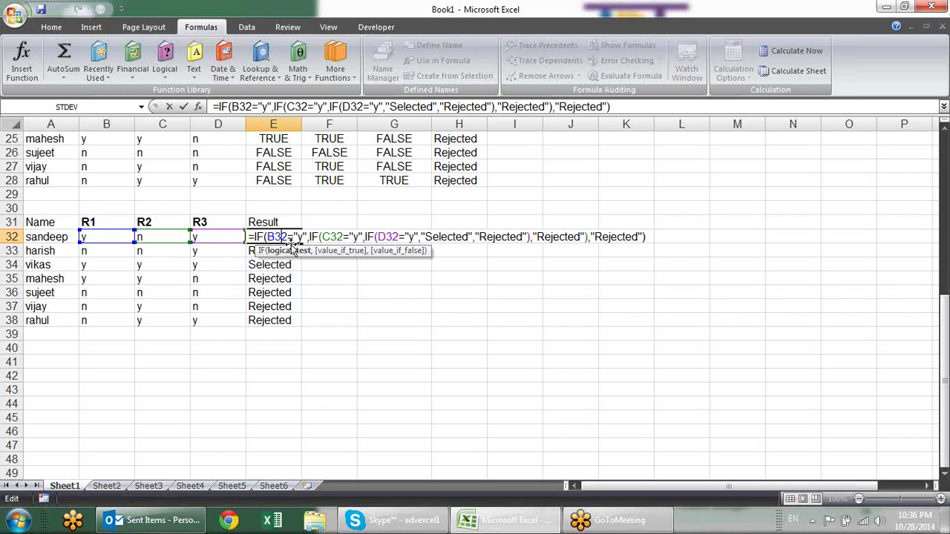
click(327, 252)
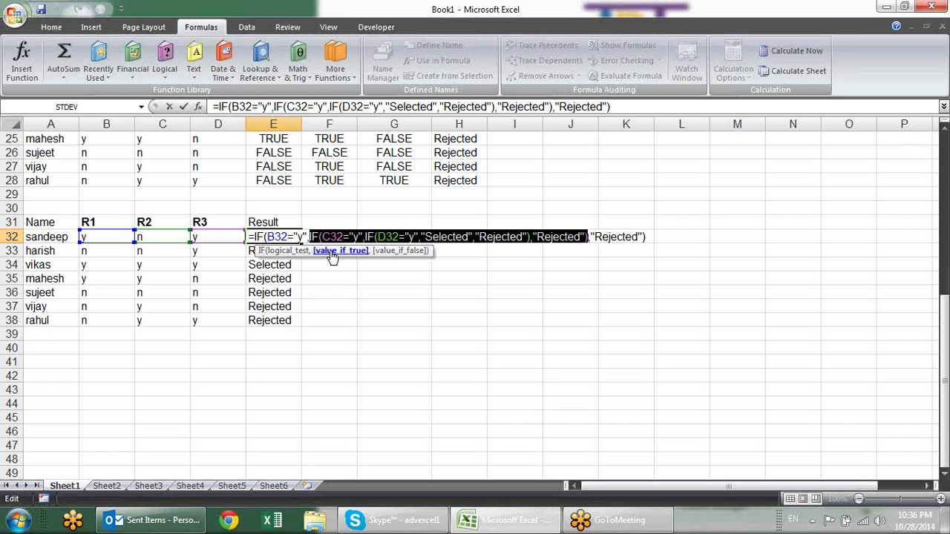
click(355, 236)
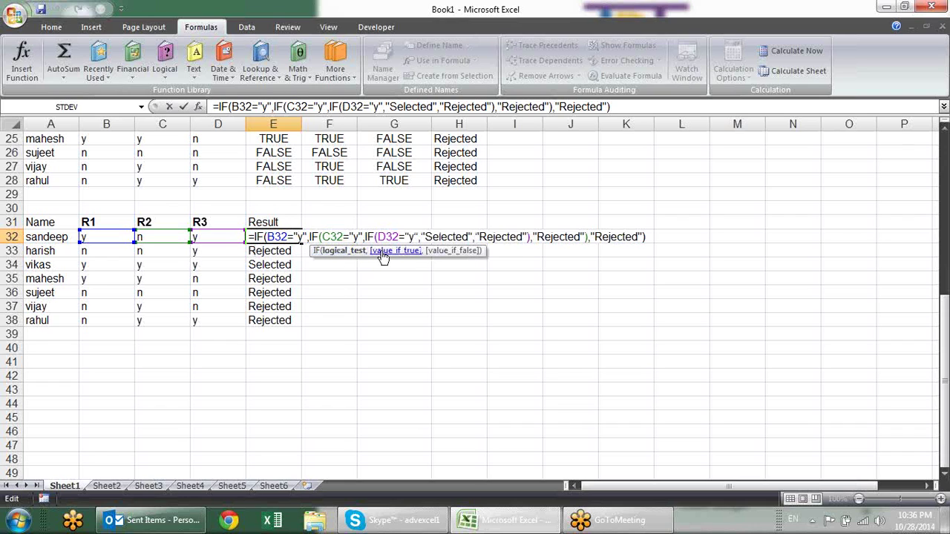
click(384, 251)
click(399, 236)
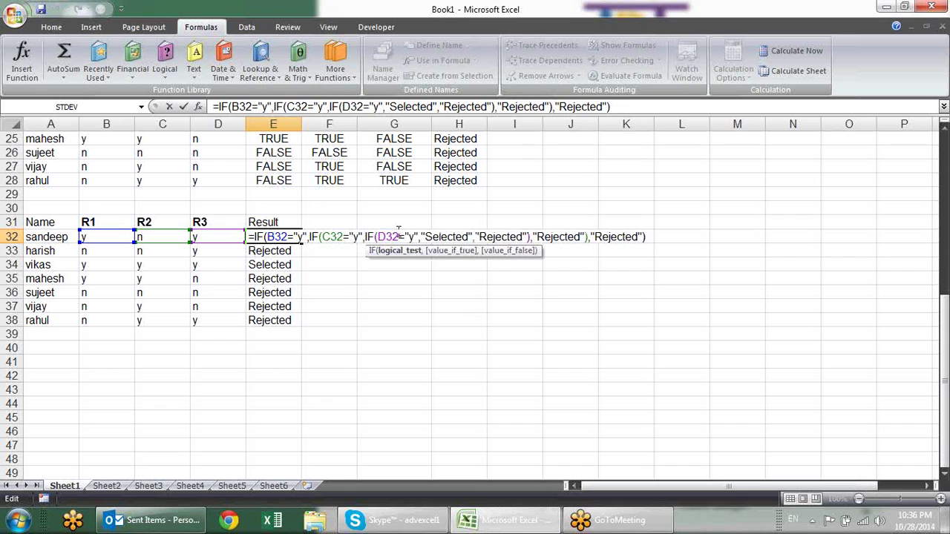
click(449, 251)
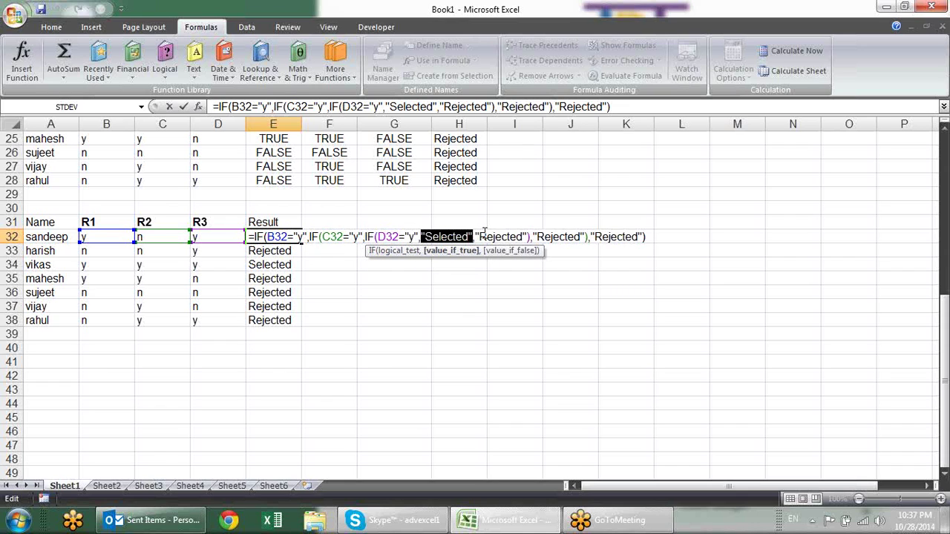
click(512, 251)
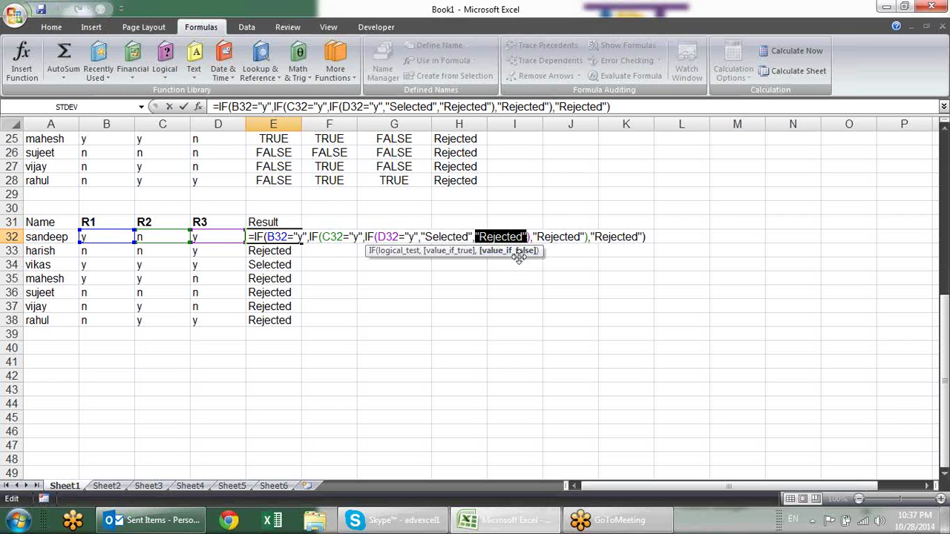
key(ctrl+Return)
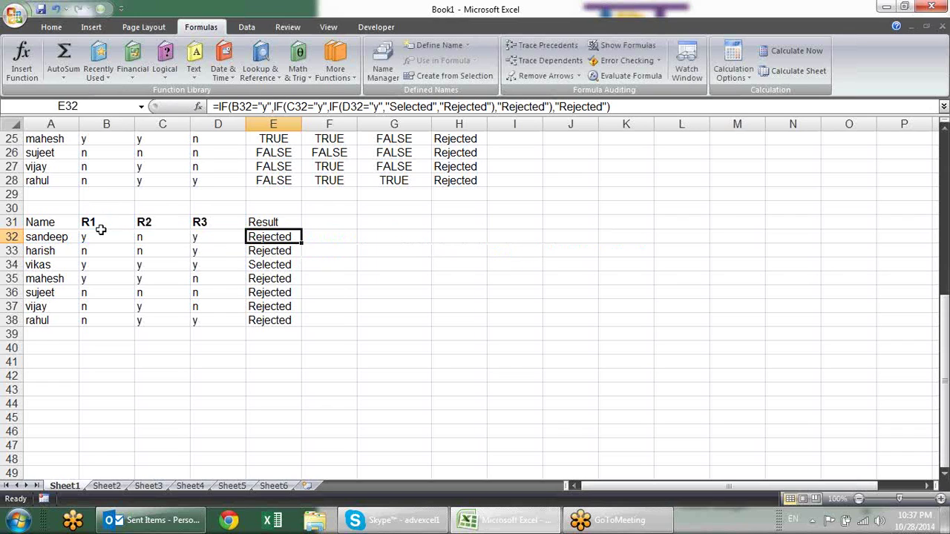
drag(102, 235, 223, 237)
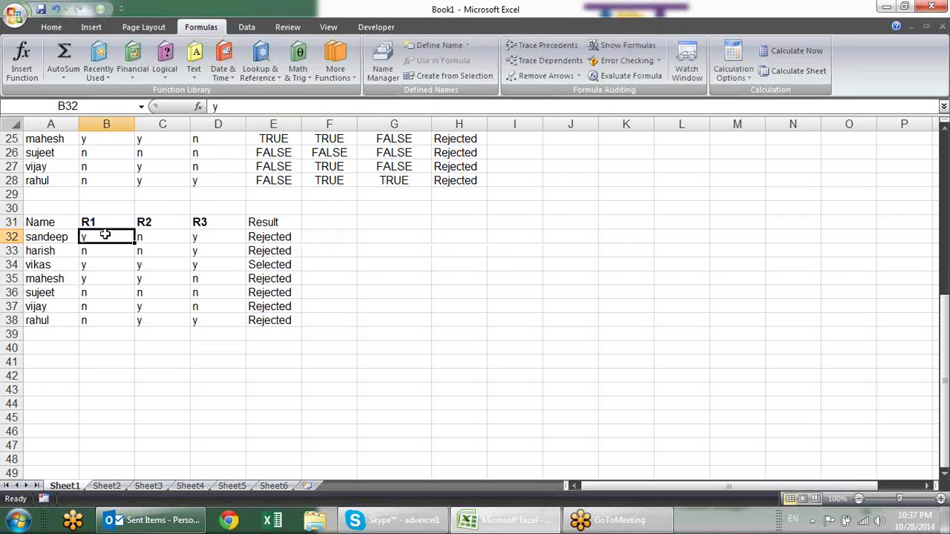
click(75, 208)
- Enter the bold label And in A30
text(And)
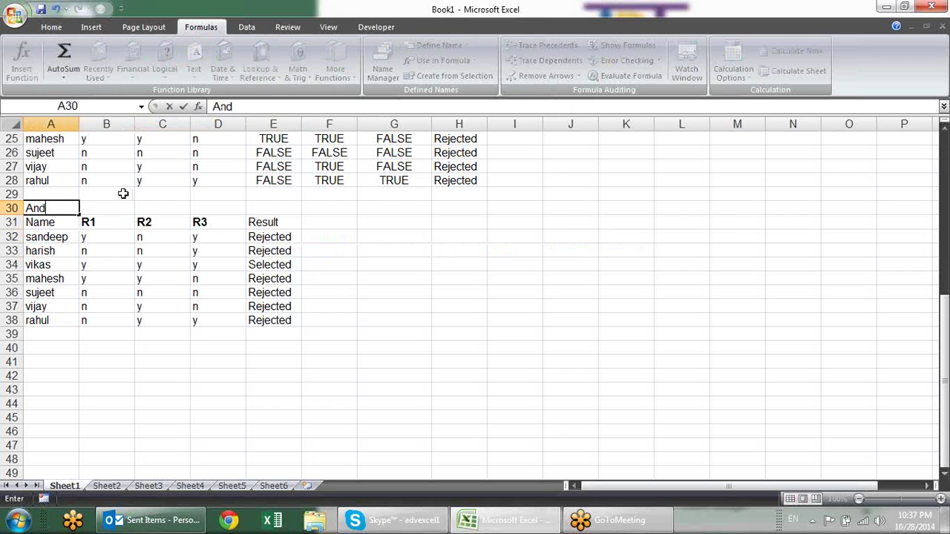
key(Return)
key(Up)
key(ctrl+b)
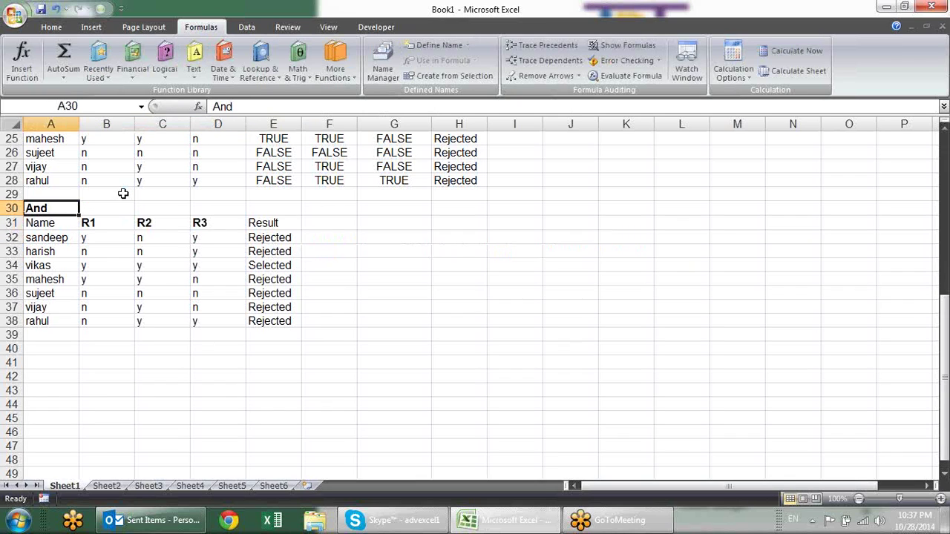
- Enter =AND(B32="y",C32="y",D32="y") in F32
key(Right)
key(Right)
key(Right)
key(Right)
key(Right)
key(Down)
key(Down)
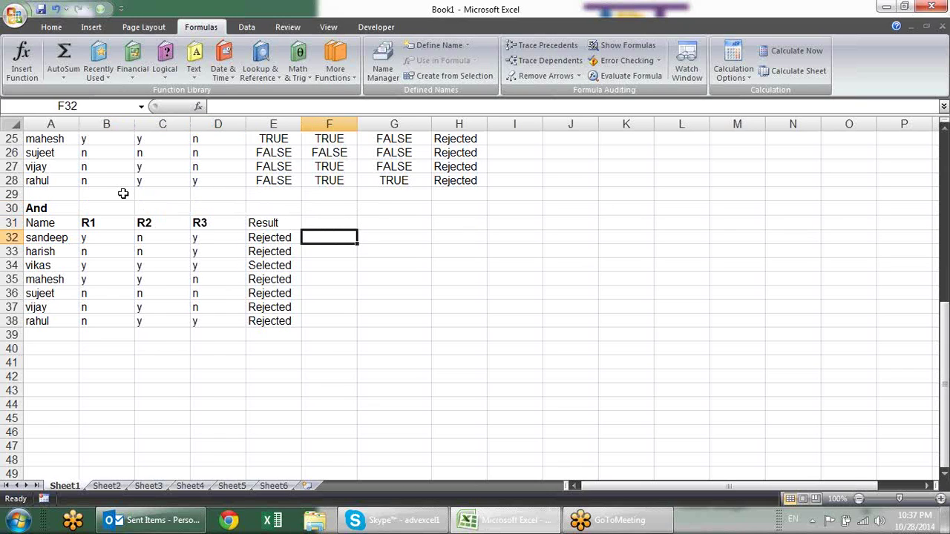
text(=)
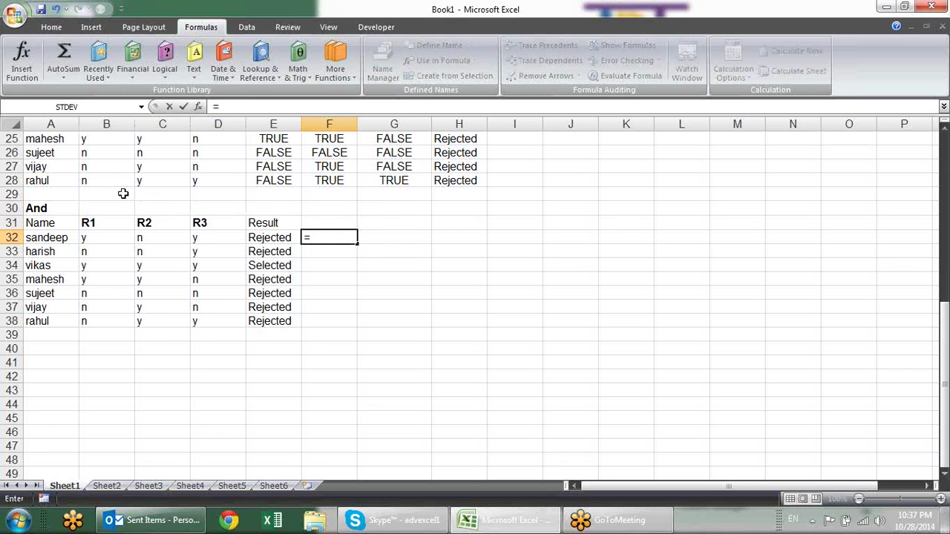
text(and)
key(Tab)
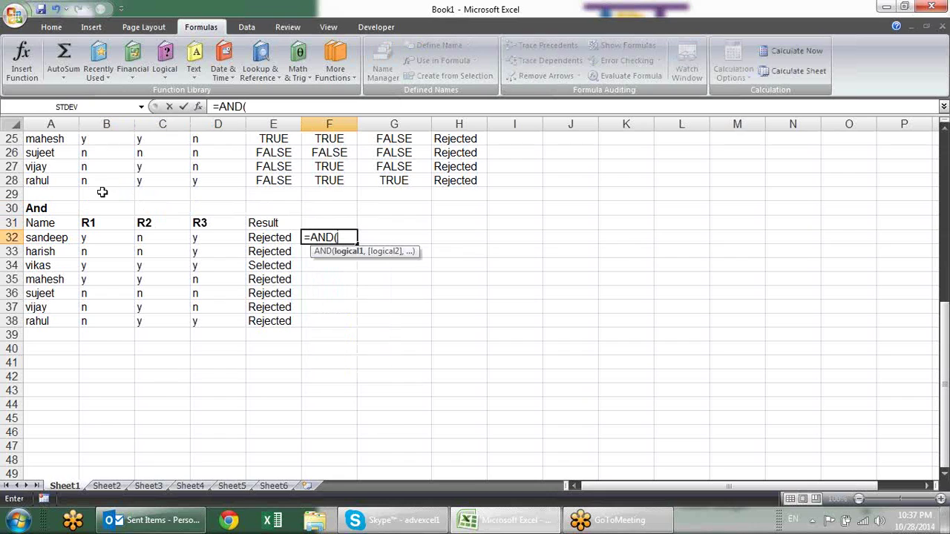
click(118, 238)
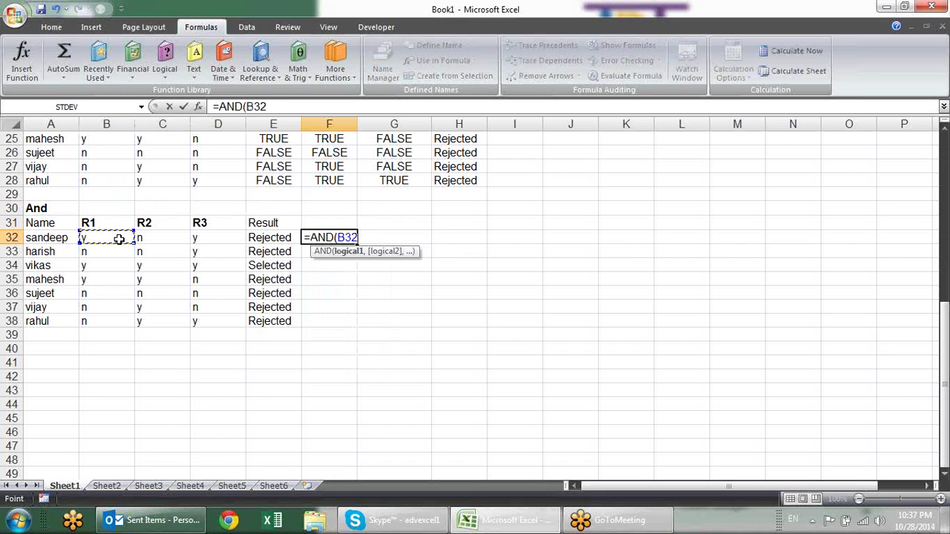
text(="y")
text(,)
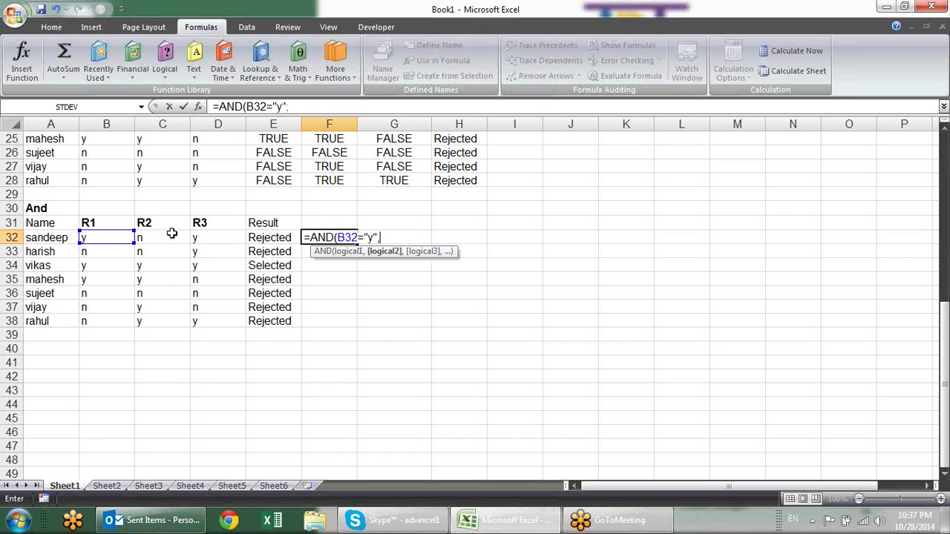
click(169, 236)
text(="y")
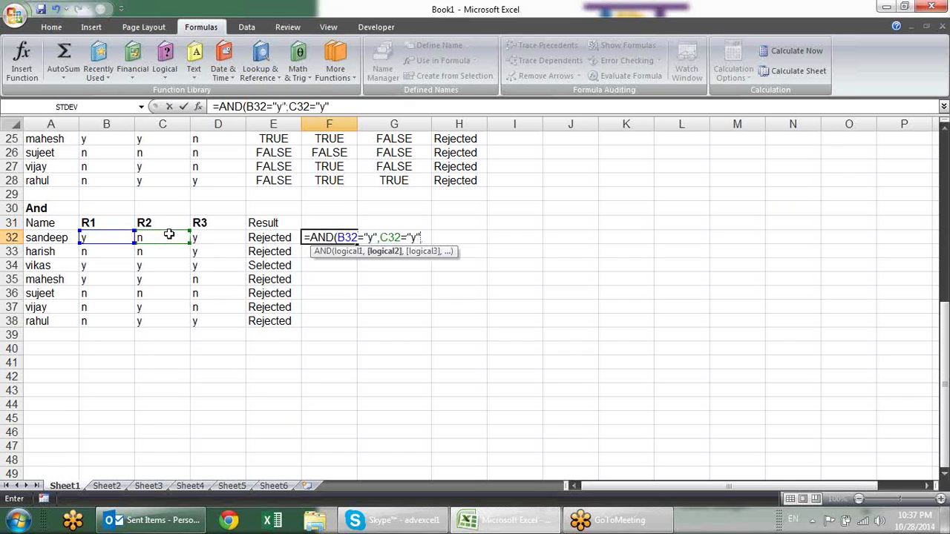
text(,)
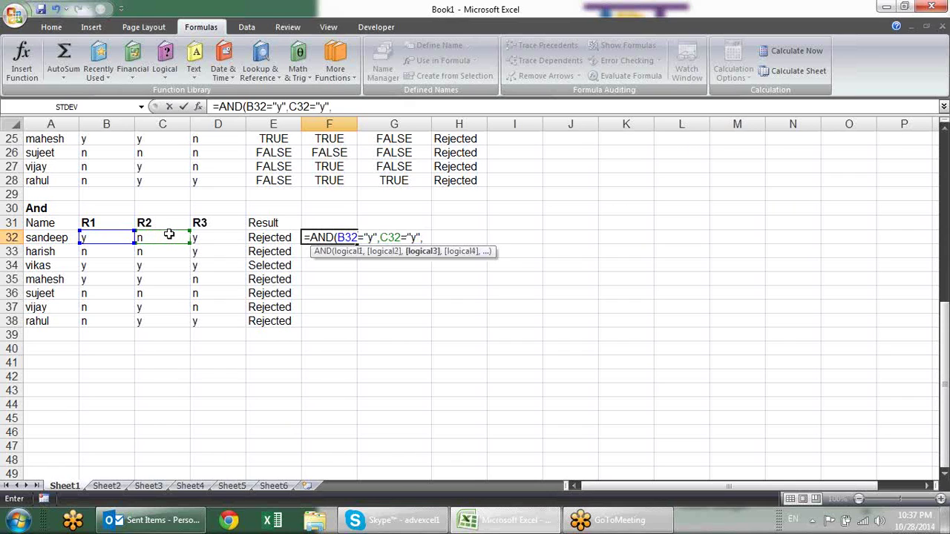
click(220, 235)
text(="y)
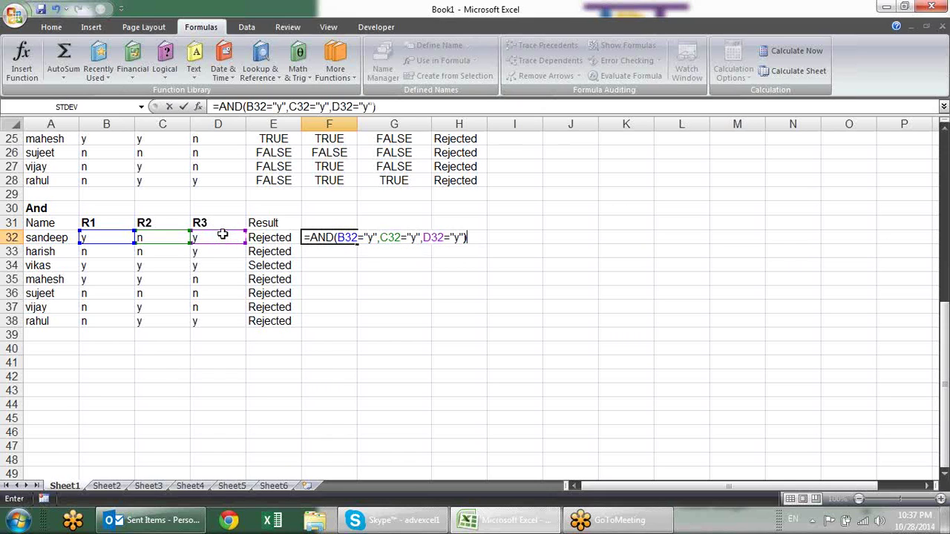
key(Return)
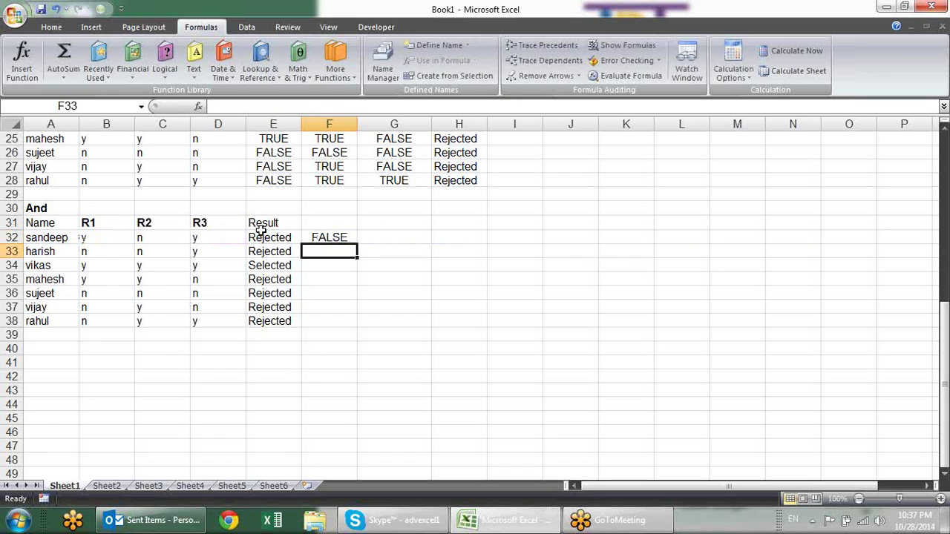
- Fill the AND formula down to F38 and confirm only row 34 returns TRUE
click(354, 239)
drag(356, 244, 347, 331)
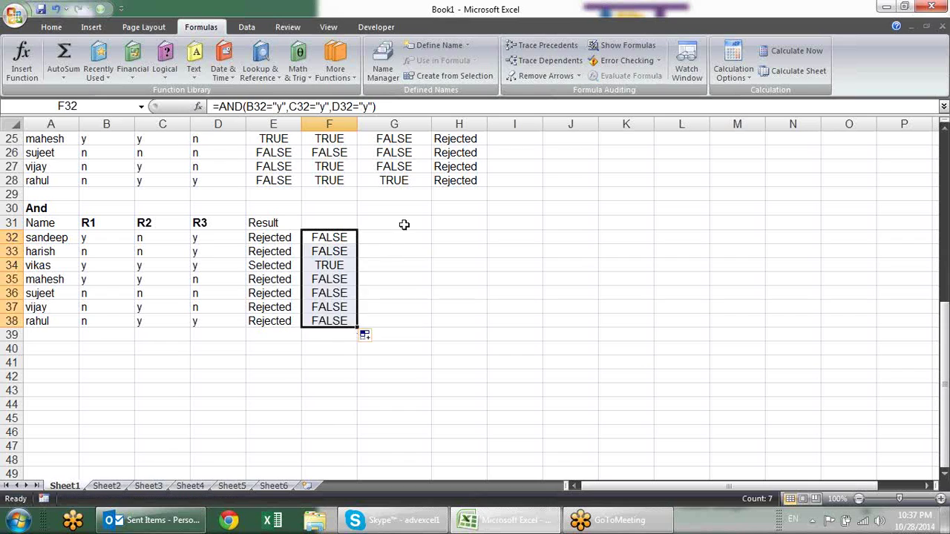
click(392, 253)
click(282, 242)
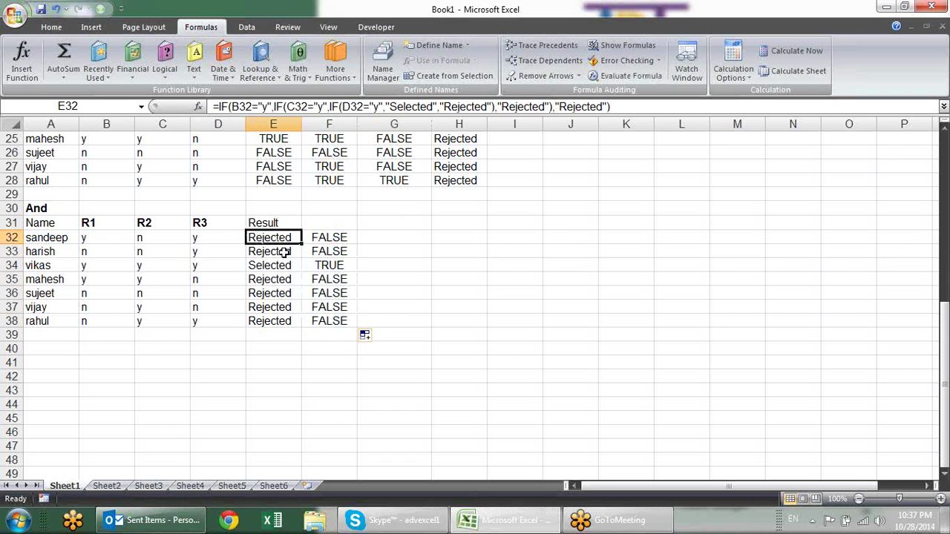
click(290, 266)
click(321, 268)
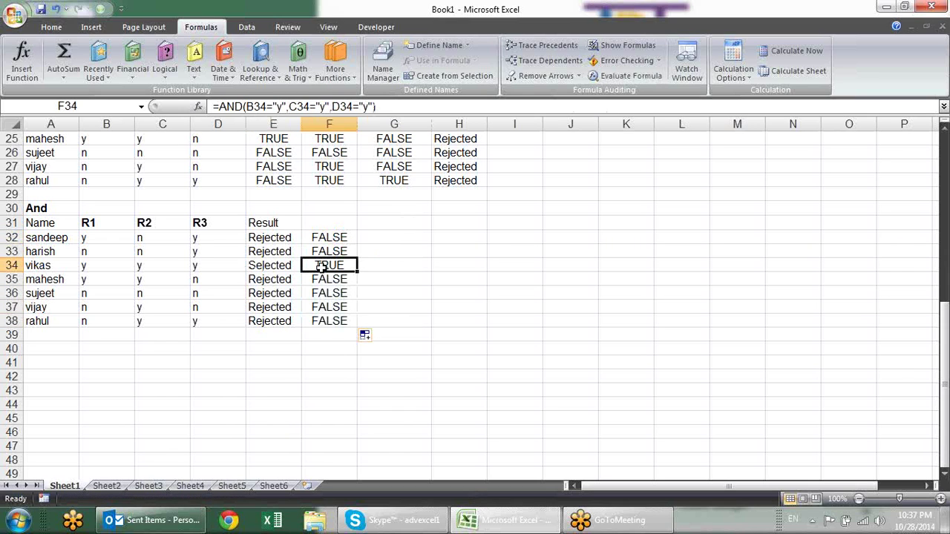
click(117, 265)
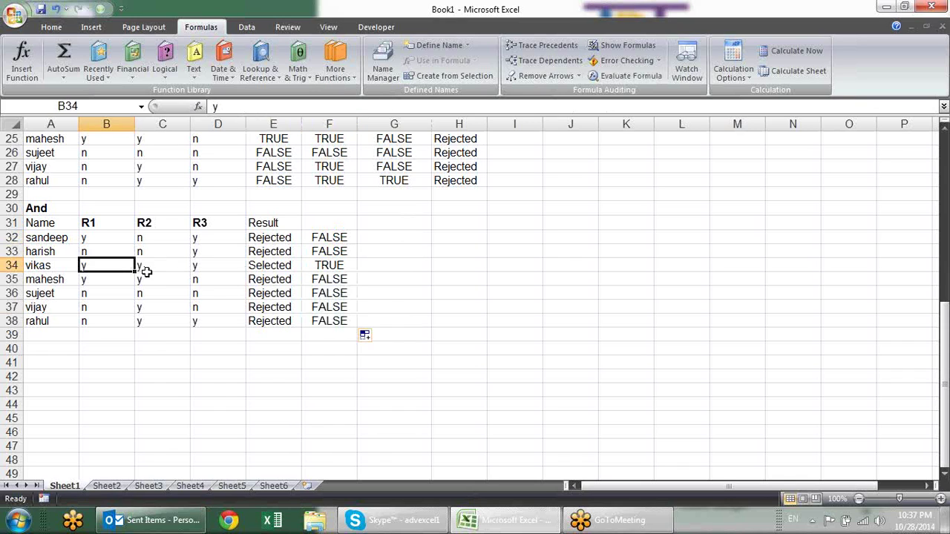
click(147, 276)
click(160, 266)
click(338, 266)
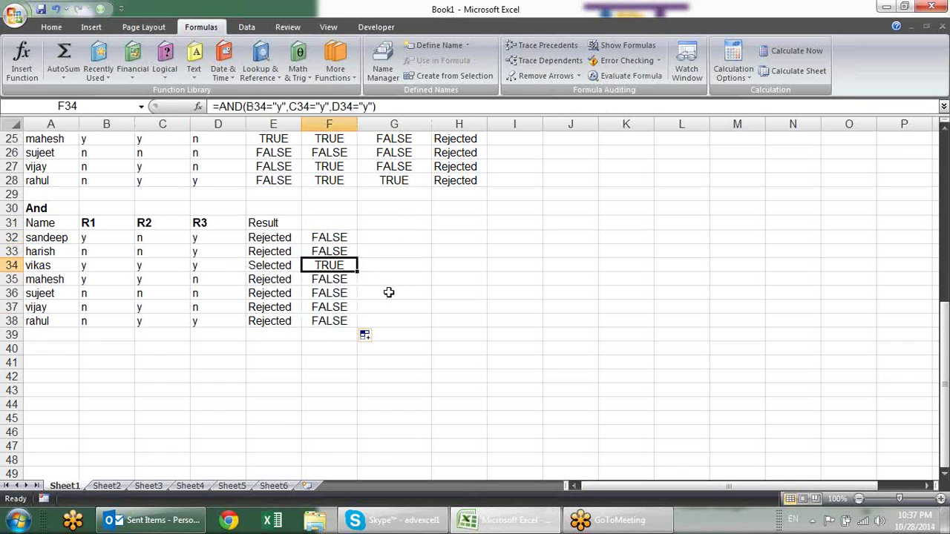
key(F2)
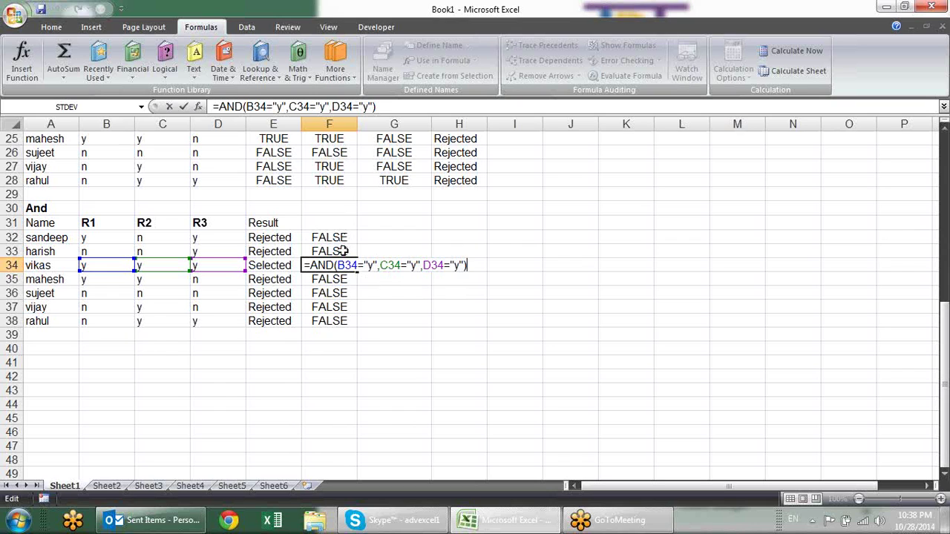
key(ctrl+Return)
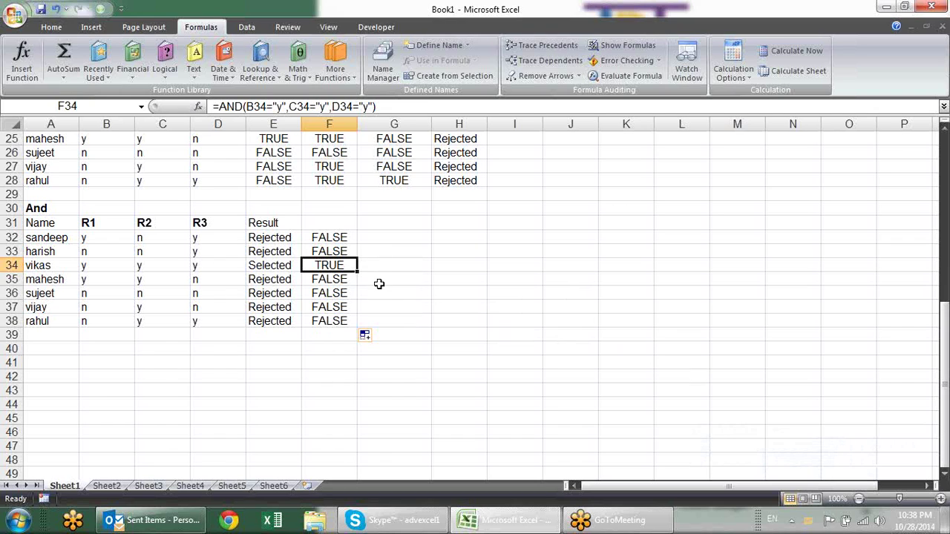
click(378, 236)
- Enter =IF(F32,"Selected","Rejected") in G32
text(=)
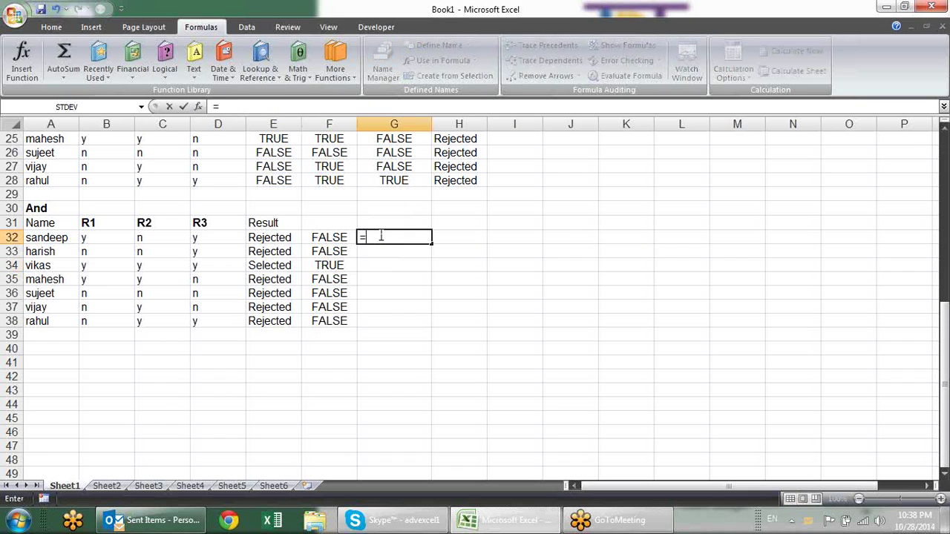
text(i)
key(Tab)
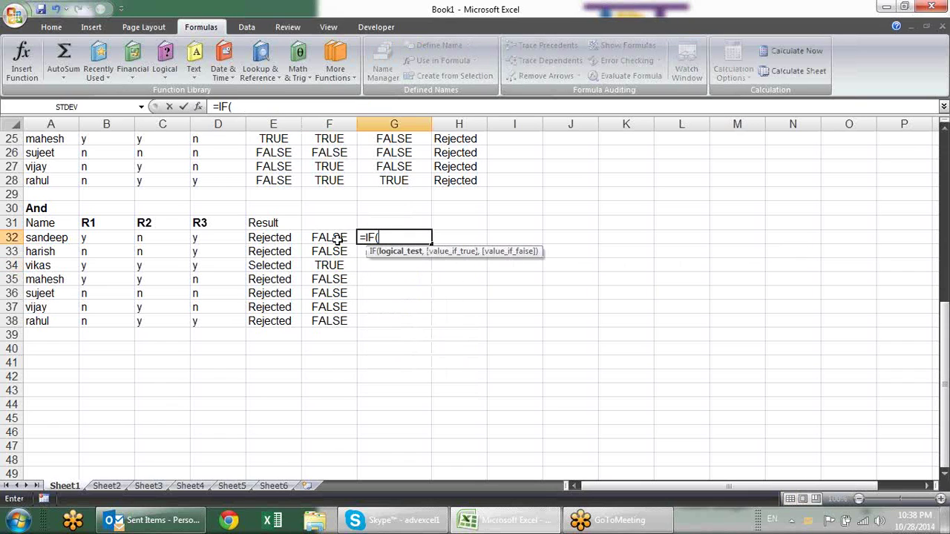
click(331, 238)
text(,)
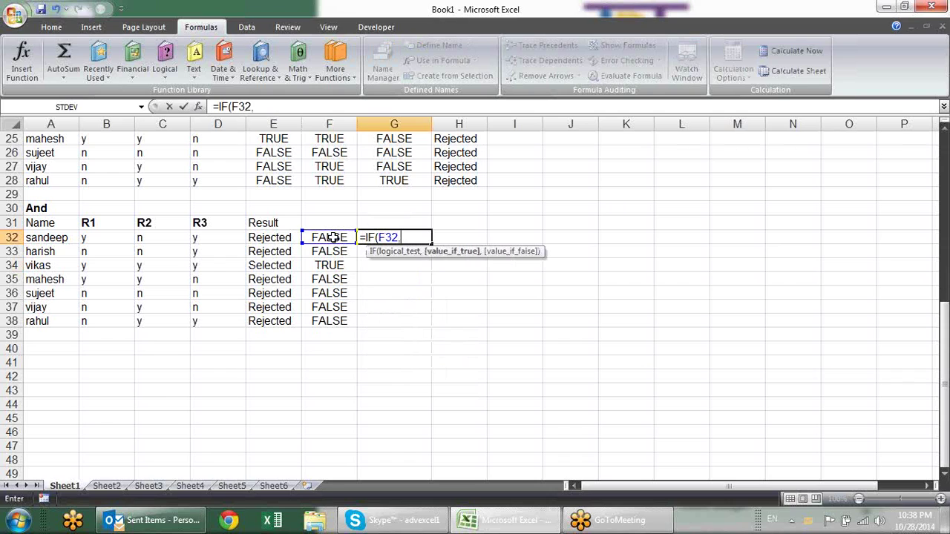
text("Selected")
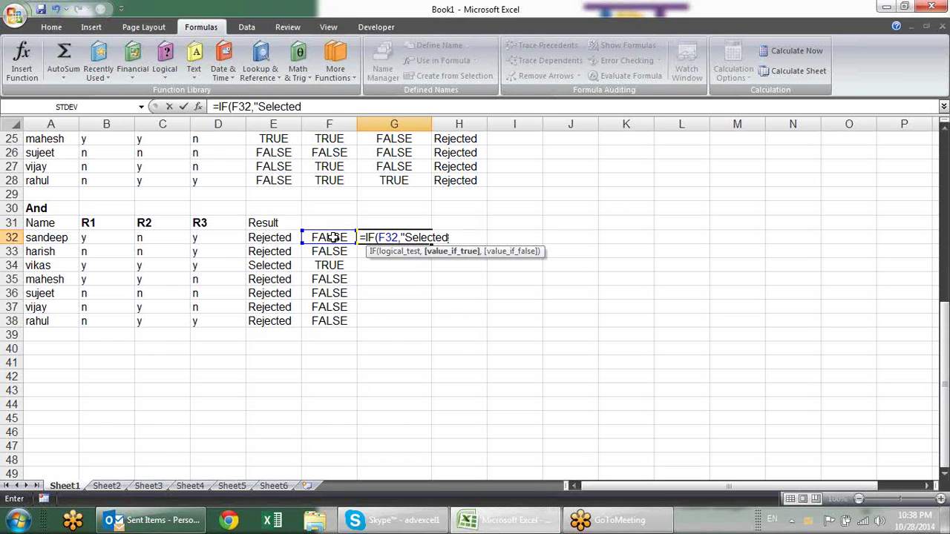
text(,"Rejected")
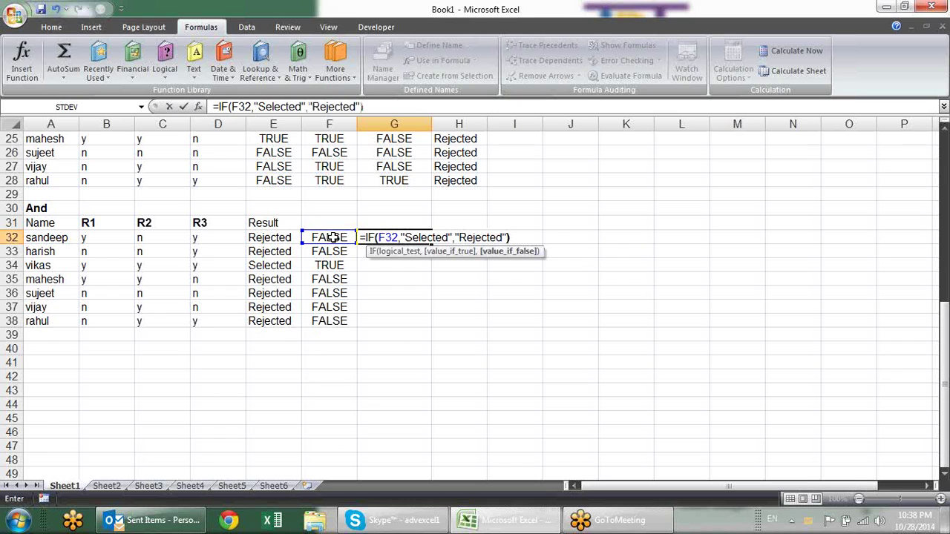
key(Return)
- Fill the G32 formula down to G38 and check each copied result
click(378, 237)
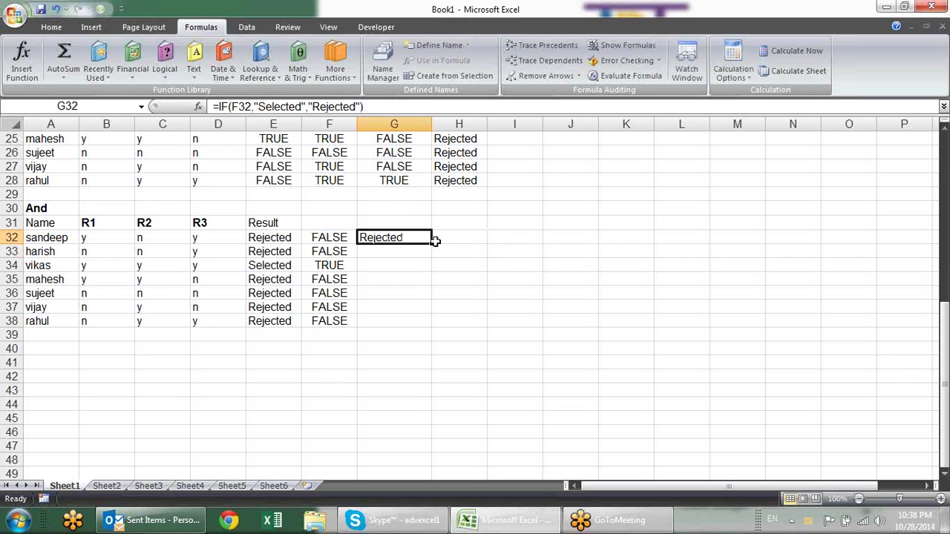
drag(431, 246, 433, 331)
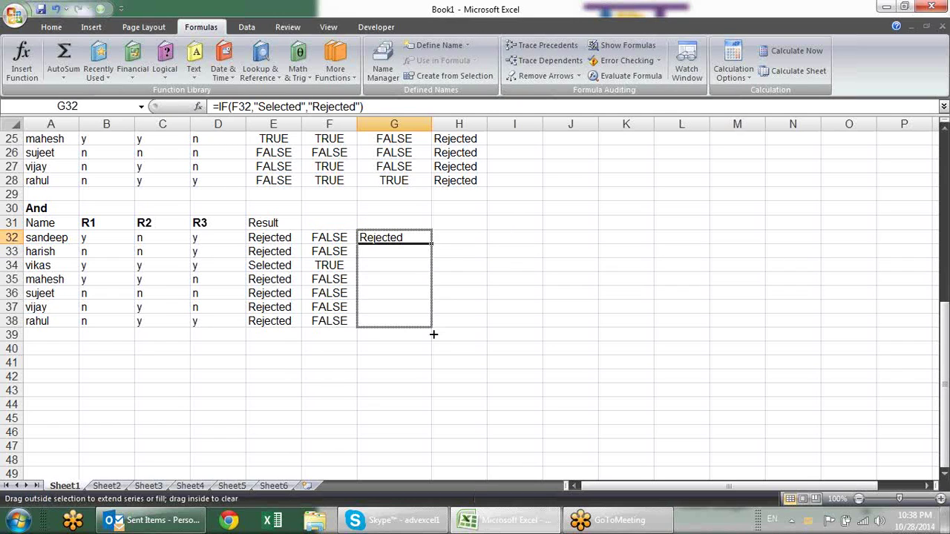
click(399, 237)
click(395, 306)
click(397, 265)
click(394, 252)
click(398, 278)
click(397, 293)
click(397, 308)
click(397, 322)
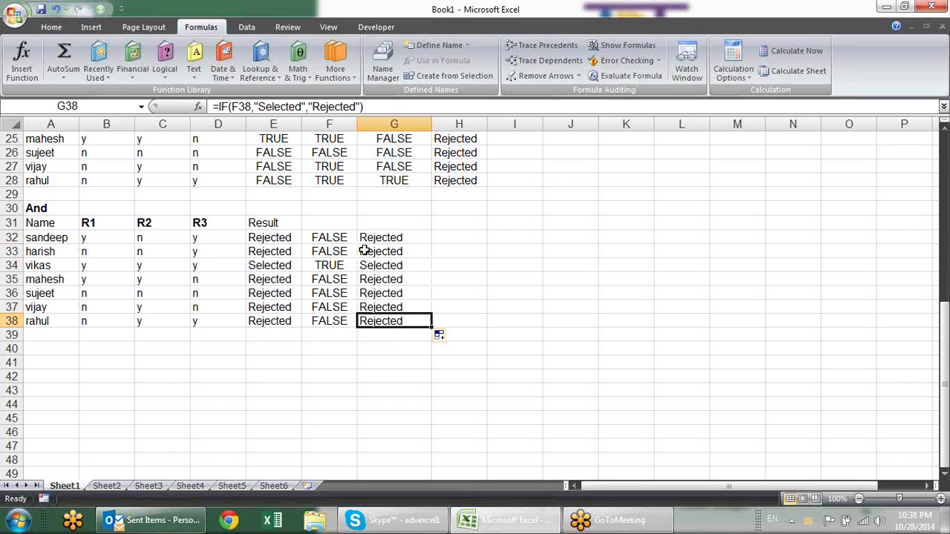
click(340, 238)
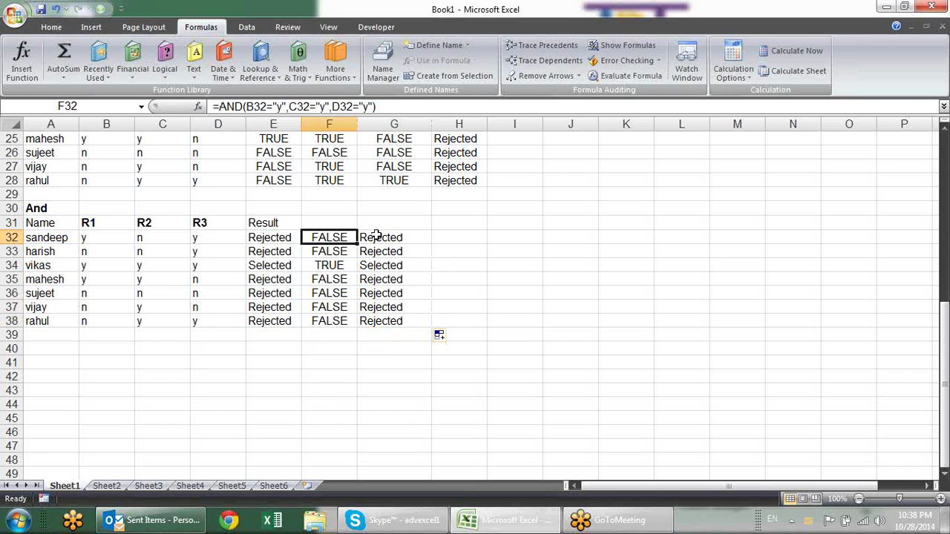
key(F2)
- Replace F32 in G32's IF formula with the AND(B32="y",C32="y",D32="y") condition from F32
drag(473, 237, 310, 239)
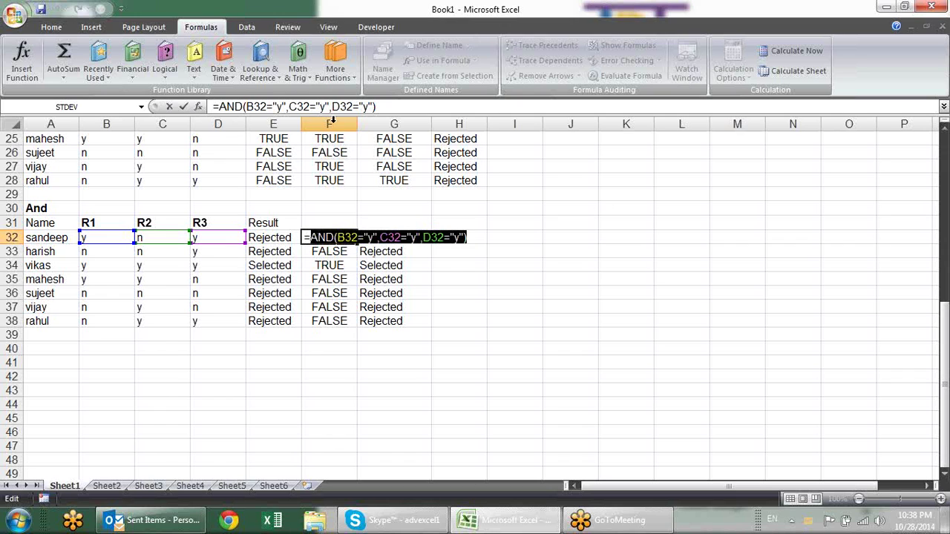
key(Escape)
click(377, 237)
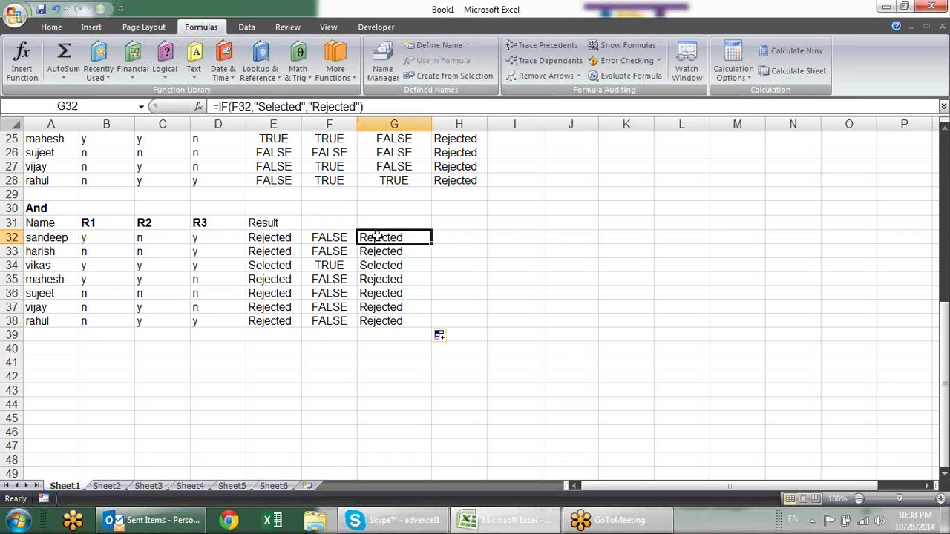
double_click(377, 237)
drag(399, 237, 378, 238)
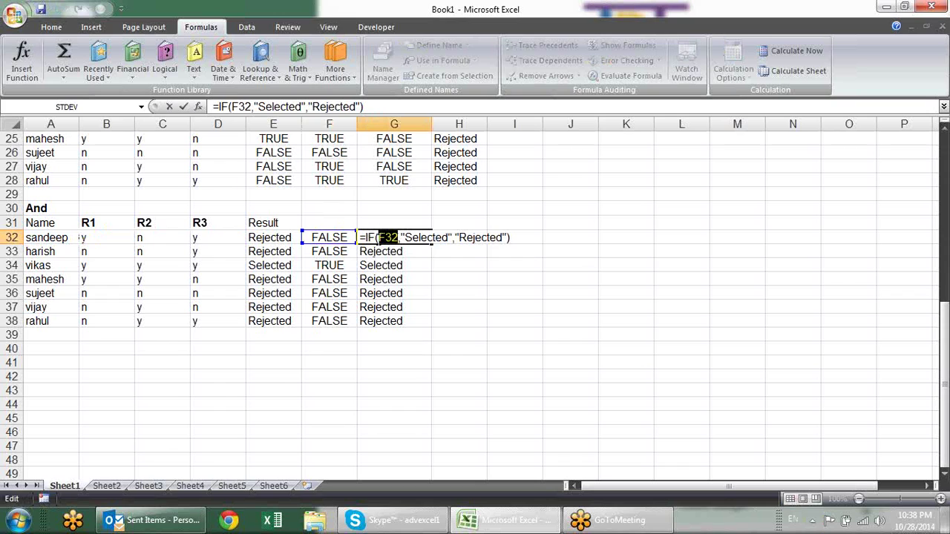
key(ctrl+v)
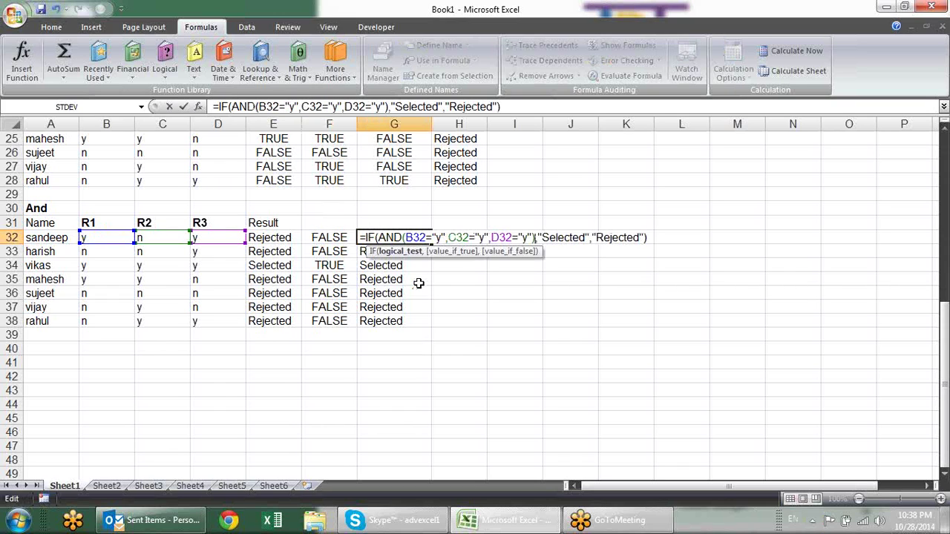
key(Return)
- Fill the nested IF(AND) formula down to G38 and review the copied results
click(420, 238)
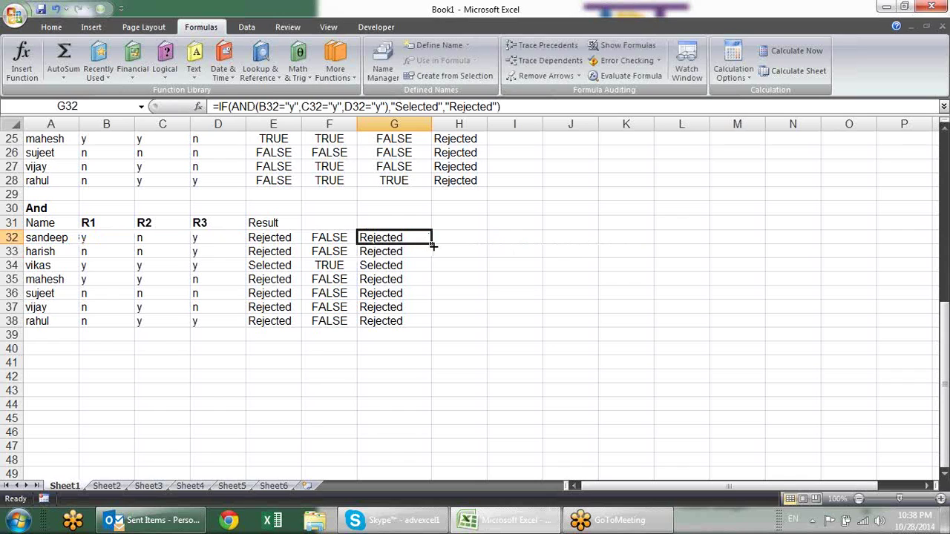
drag(429, 242, 429, 327)
click(457, 255)
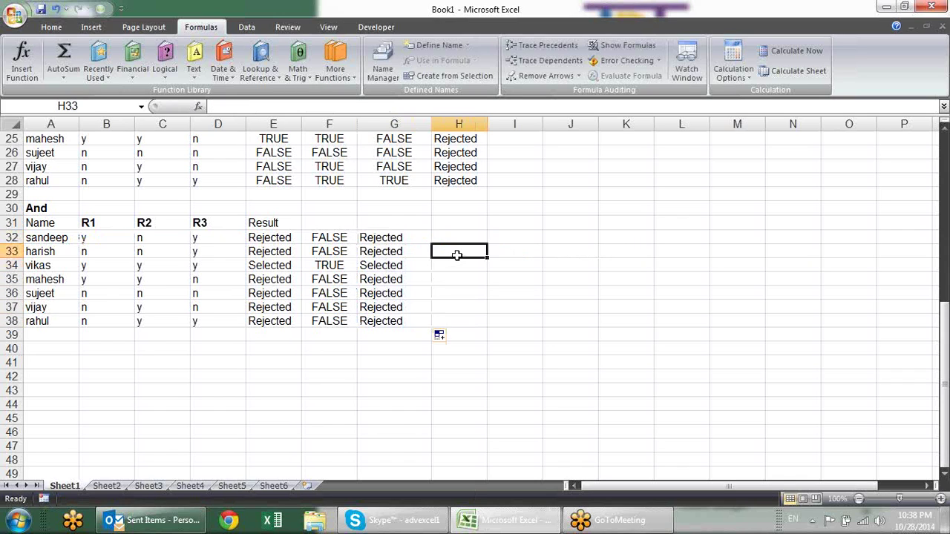
double_click(415, 242)
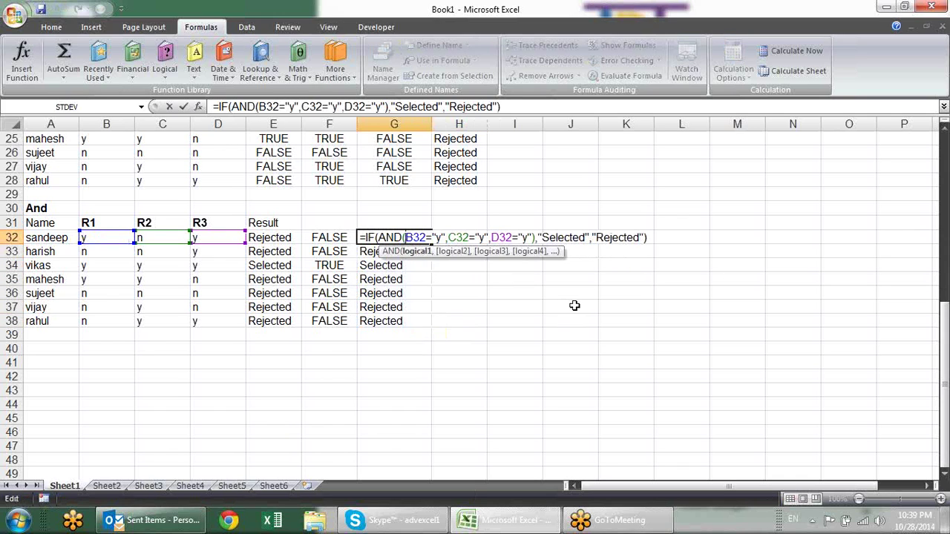
key(Return)
mouse_move(409, 238)
mouse_down()
mouse_move(410, 334)
mouse_move(413, 321)
mouse_up()
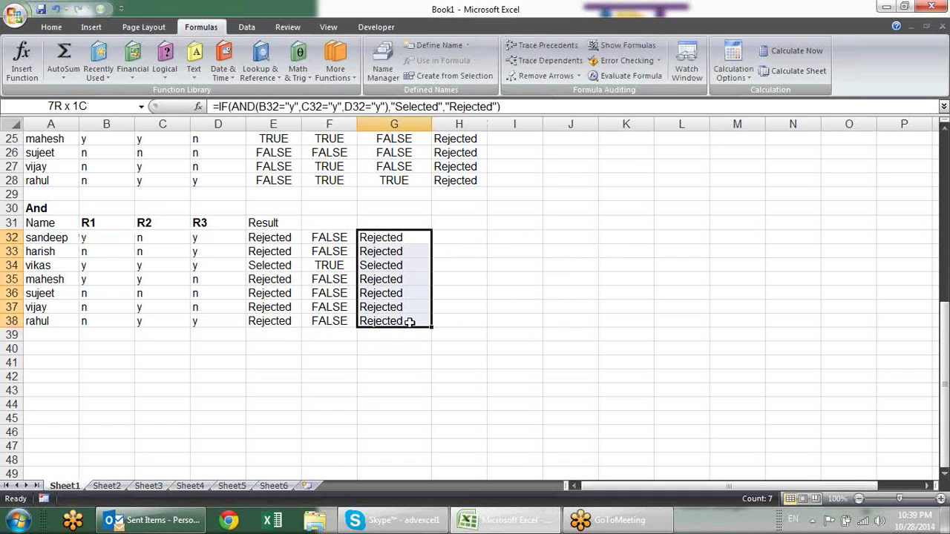
click(491, 309)
scroll(498, 337, up, 2)
scroll(500, 342, down, 2)
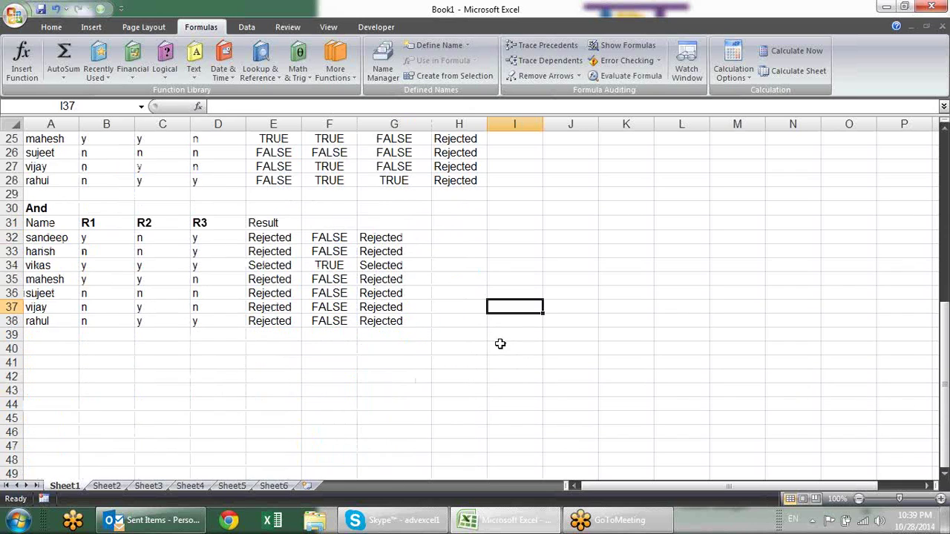
scroll(502, 345, up, 2)
scroll(501, 345, up, 1)
scroll(503, 345, down, 2)
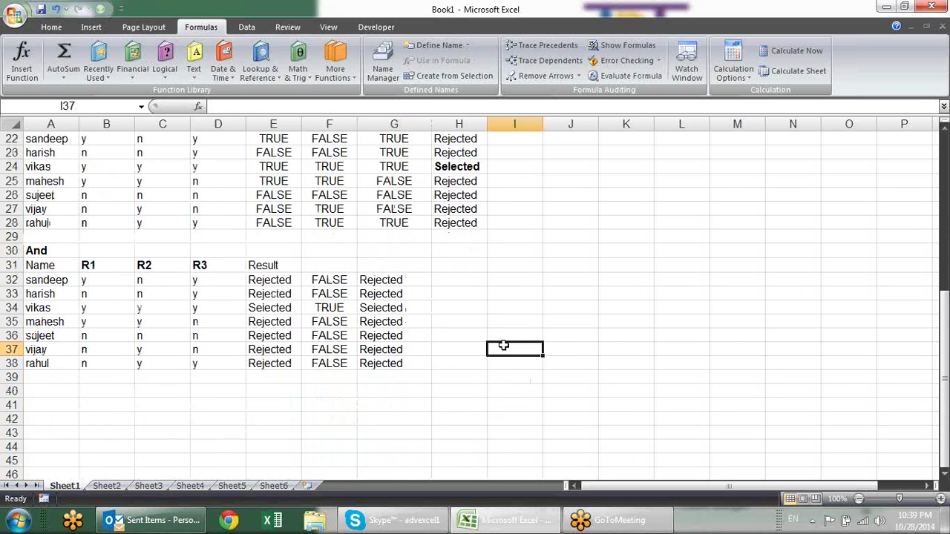
click(420, 293)
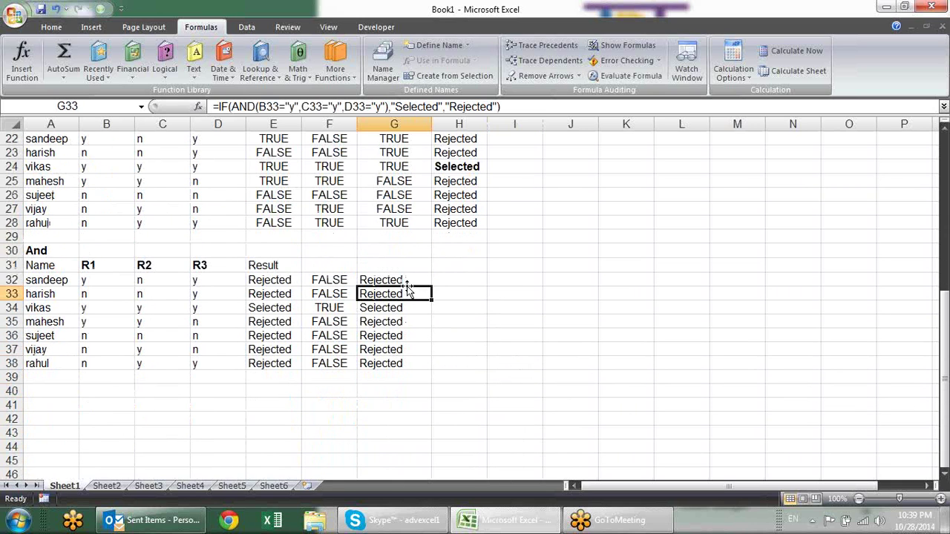
scroll(493, 326, up, 2)
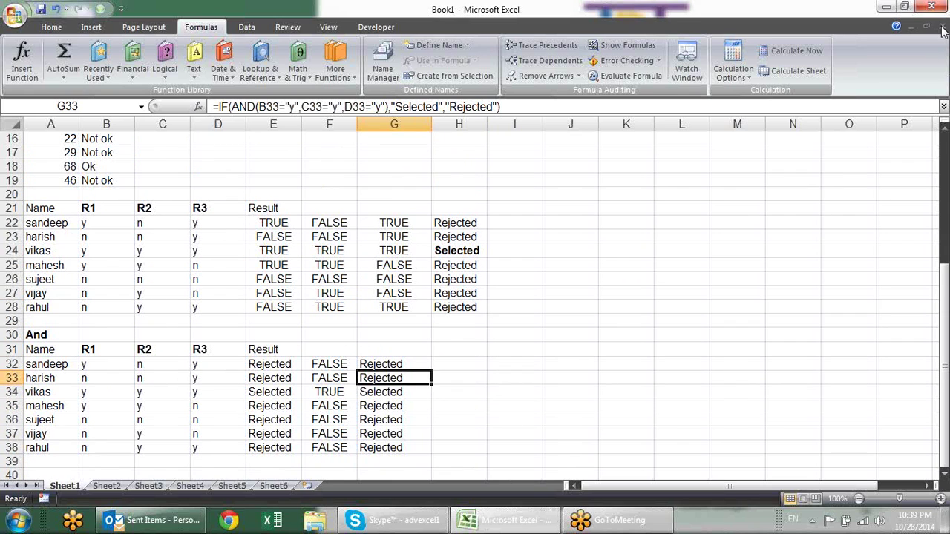
mouse_move(940, 33)
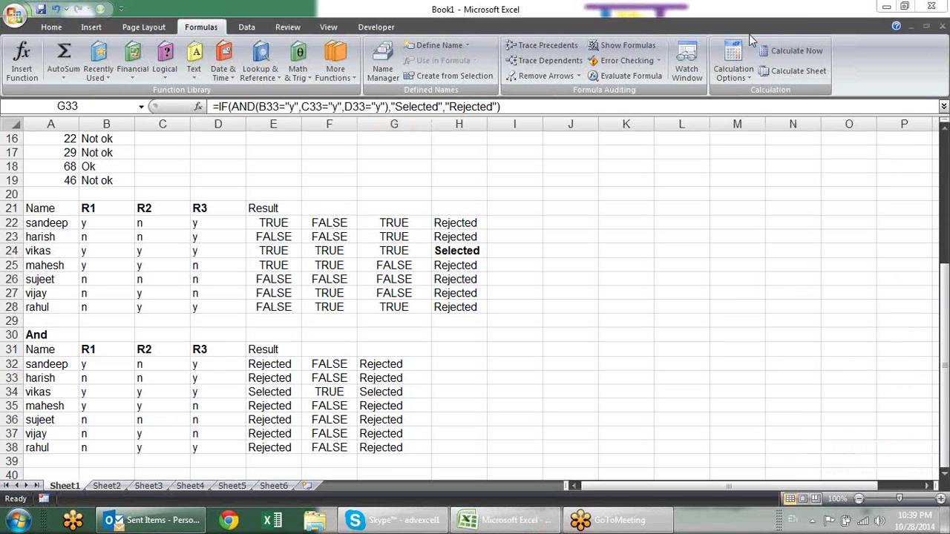
scroll(445, 305, down, 3)
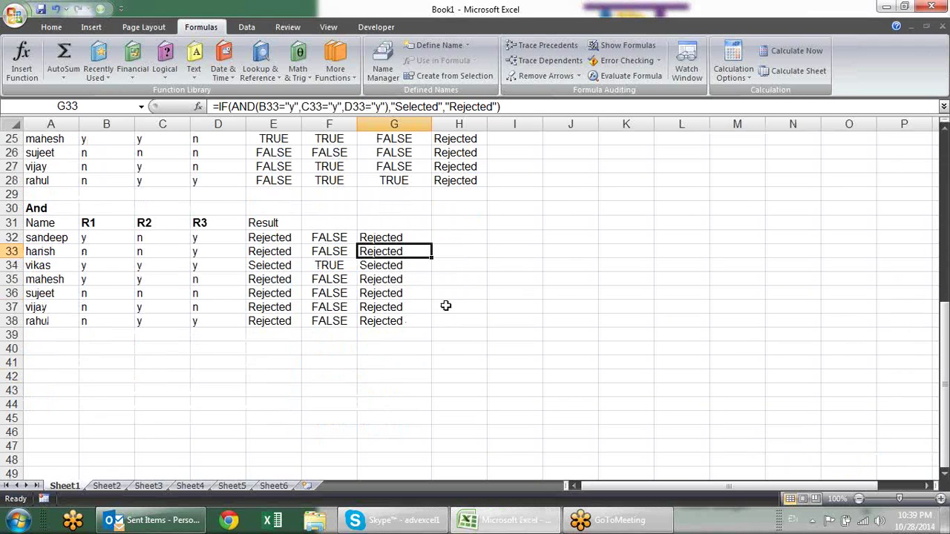
- Copy the And table's names and y/n rating columns to a new table starting at A41
mouse_move(65, 229)
mouse_down()
mouse_move(163, 265)
mouse_move(183, 333)
mouse_up()
key(ctrl+c)
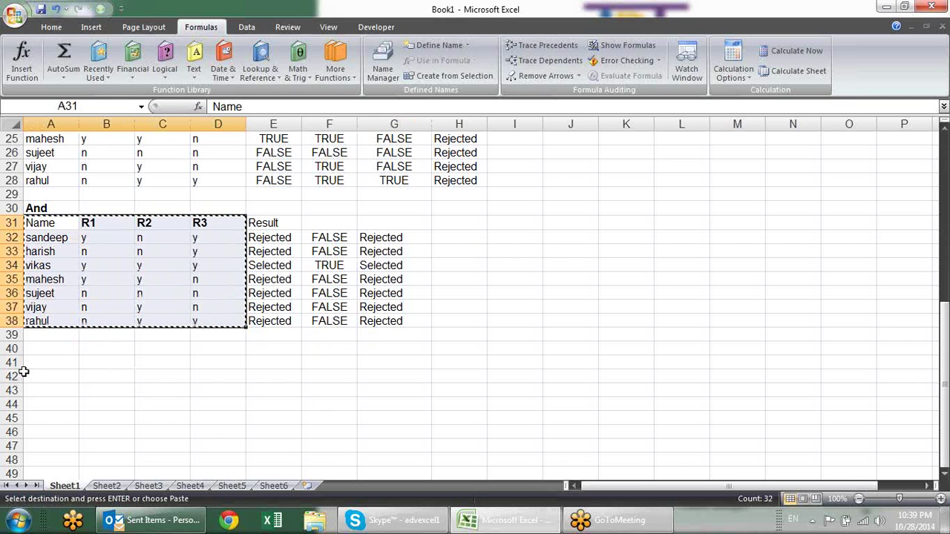
click(45, 364)
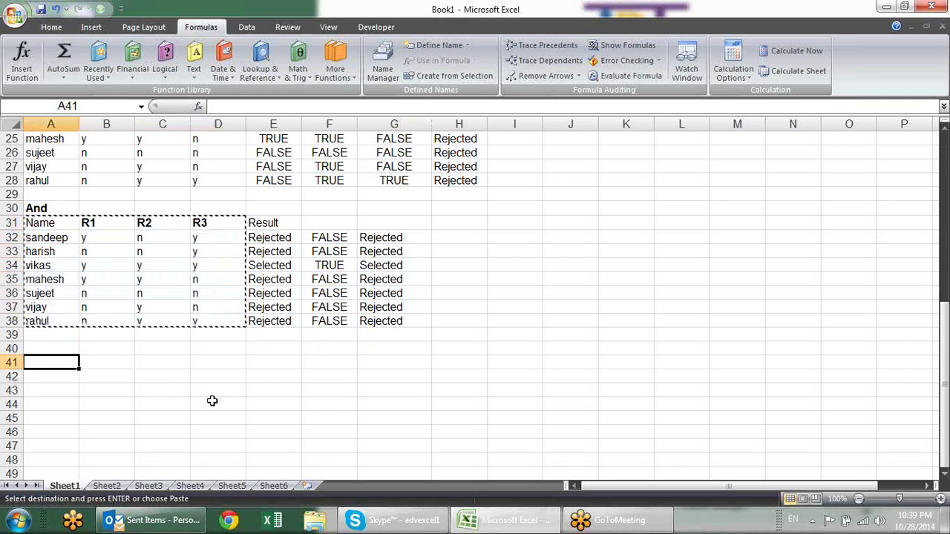
key(ctrl+v)
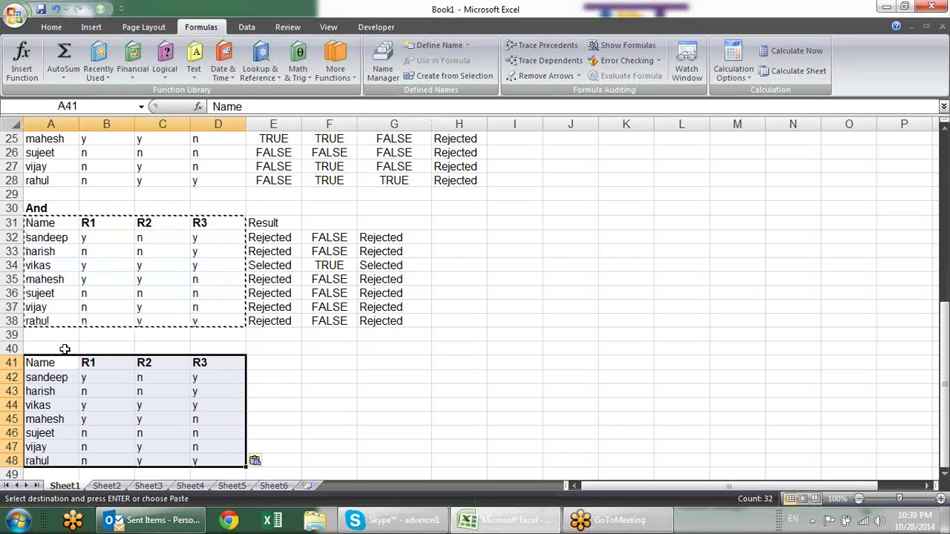
key(Escape)
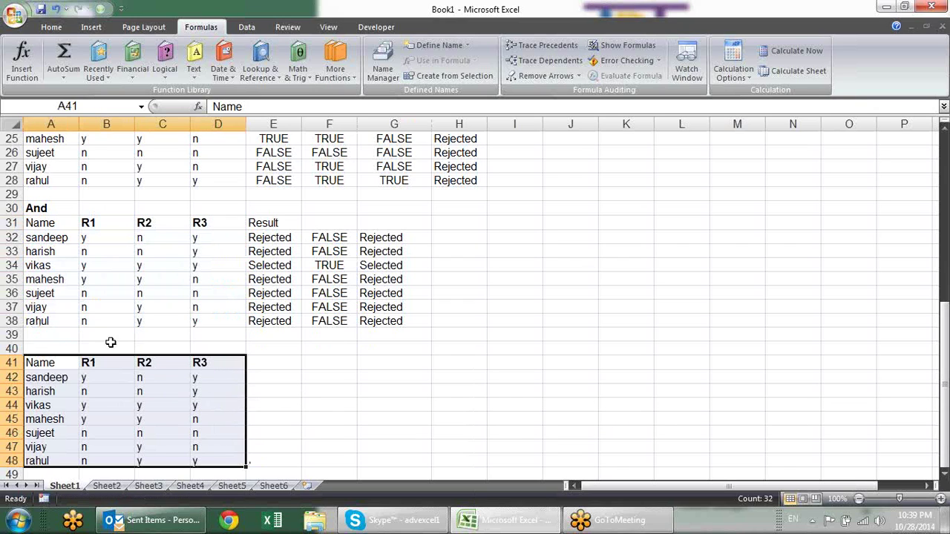
- Rename the copied column headings to VoterID, DL and PAN Card
click(111, 359)
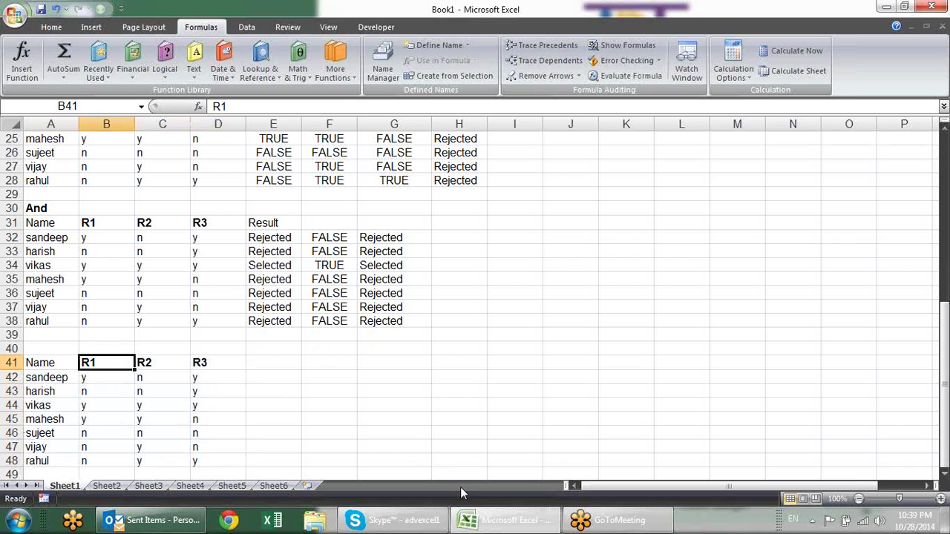
text(VoterI)
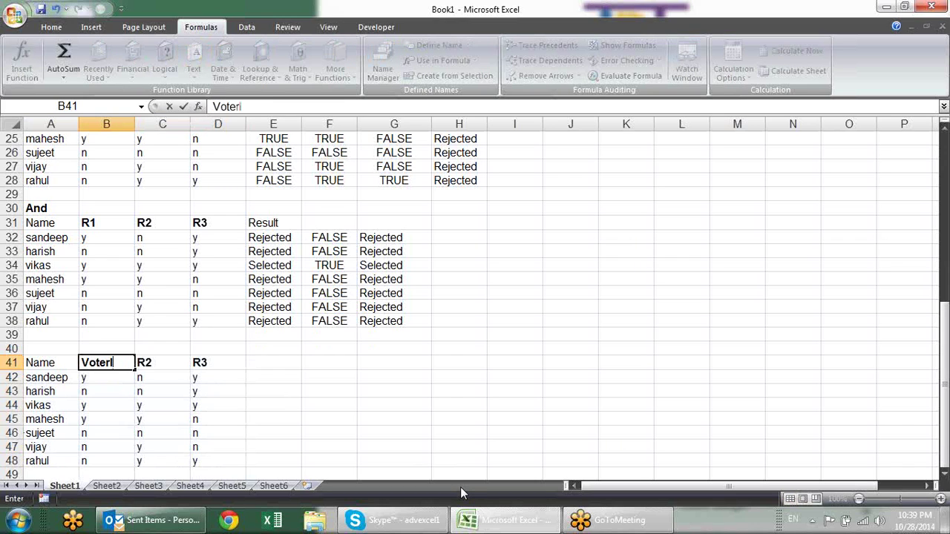
text(D)
key(Tab)
text(DL)
key(shift+Tab)
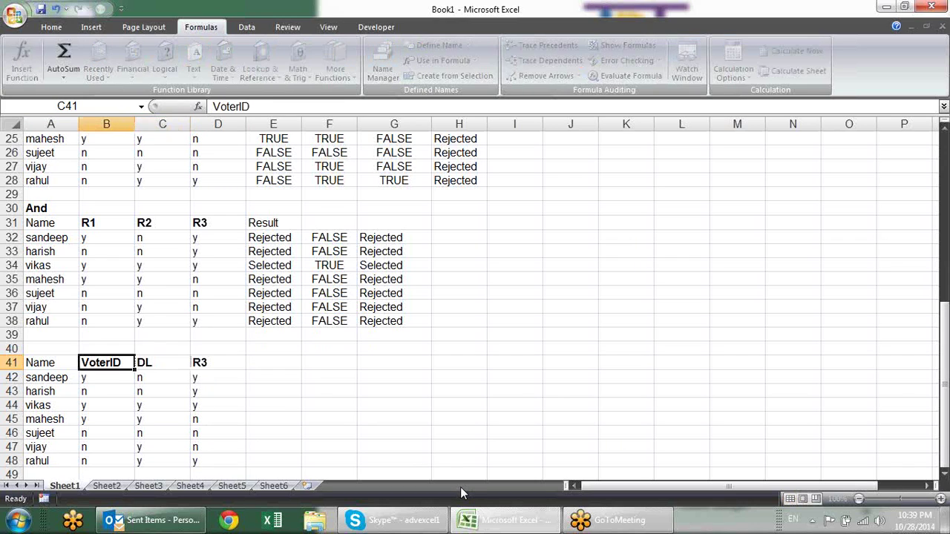
key(Tab)
key(Tab)
text(PABN)
key(BackSpace)
key(BackSpace)
text(N )
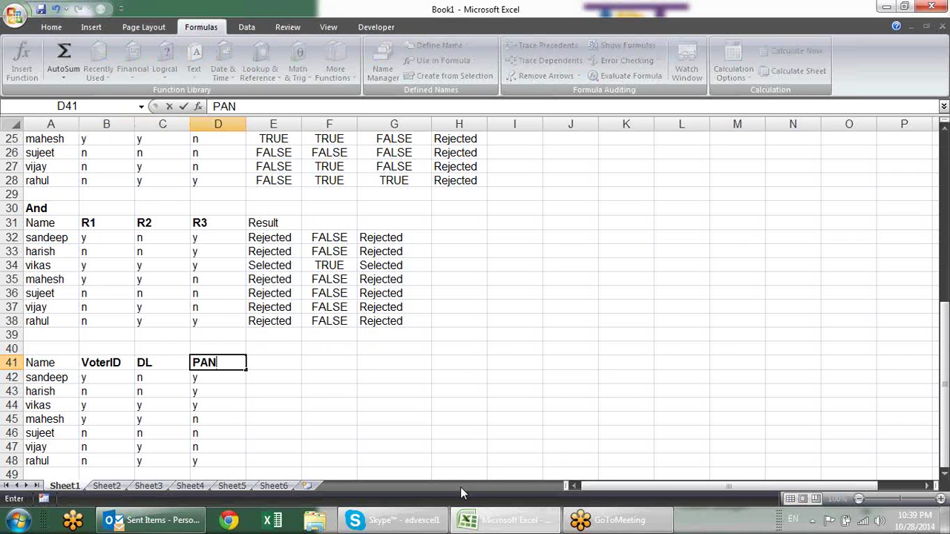
text(Card)
key(Return)
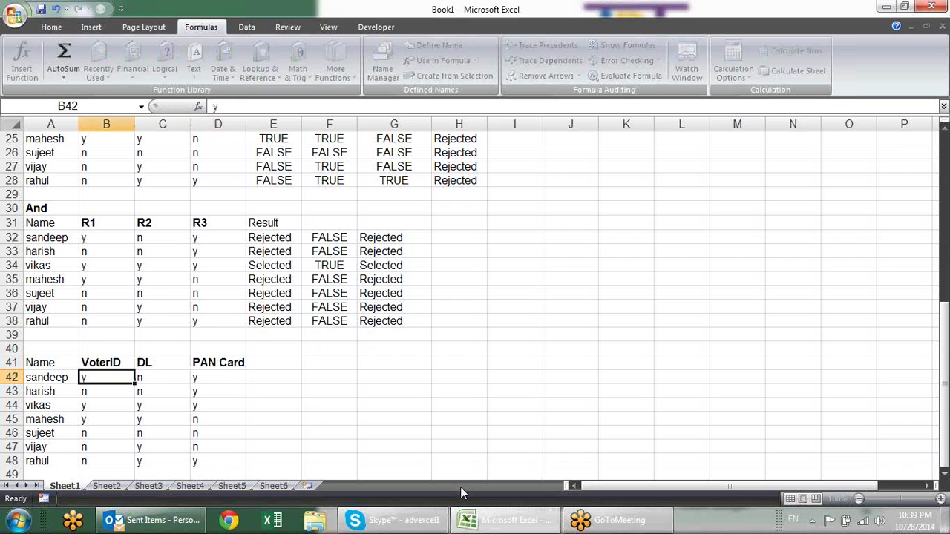
- Check the new y/n entries and add a Result heading in E41
click(110, 404)
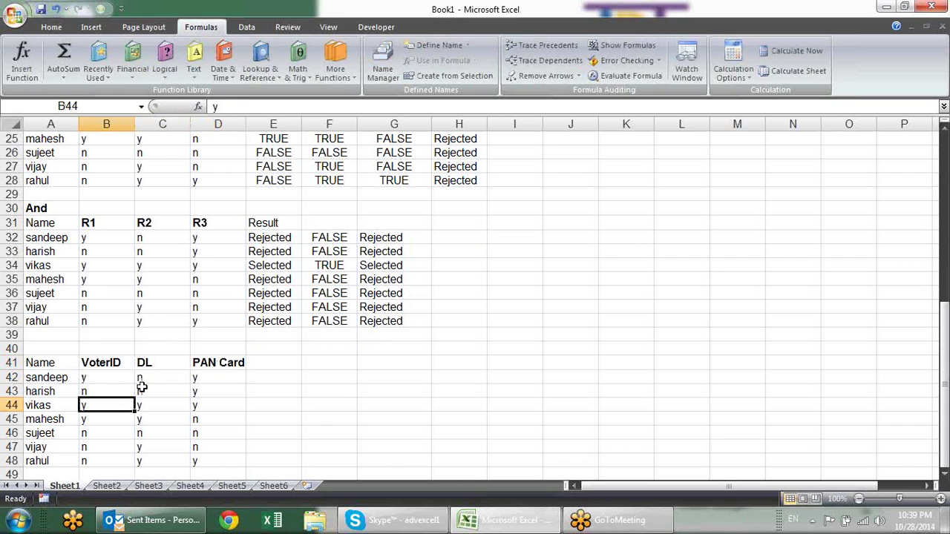
click(143, 391)
click(234, 391)
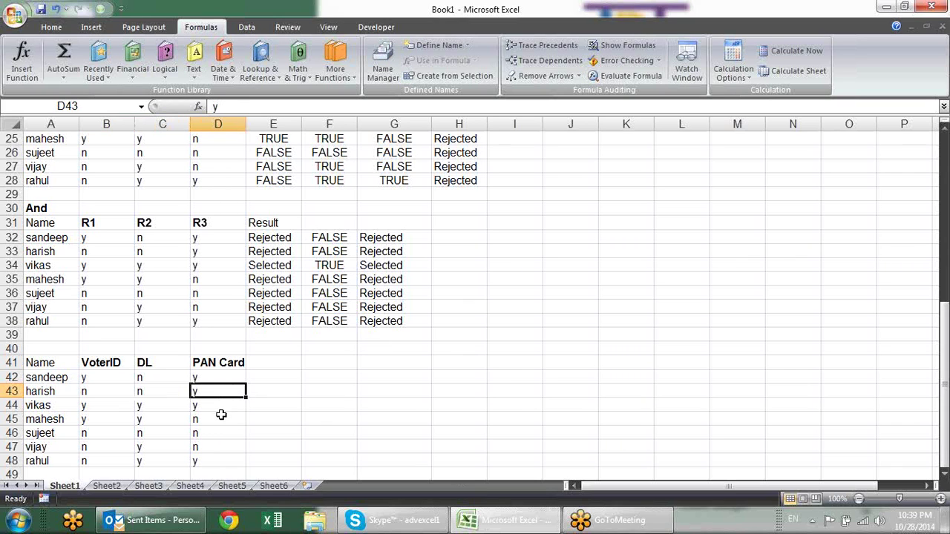
click(272, 181)
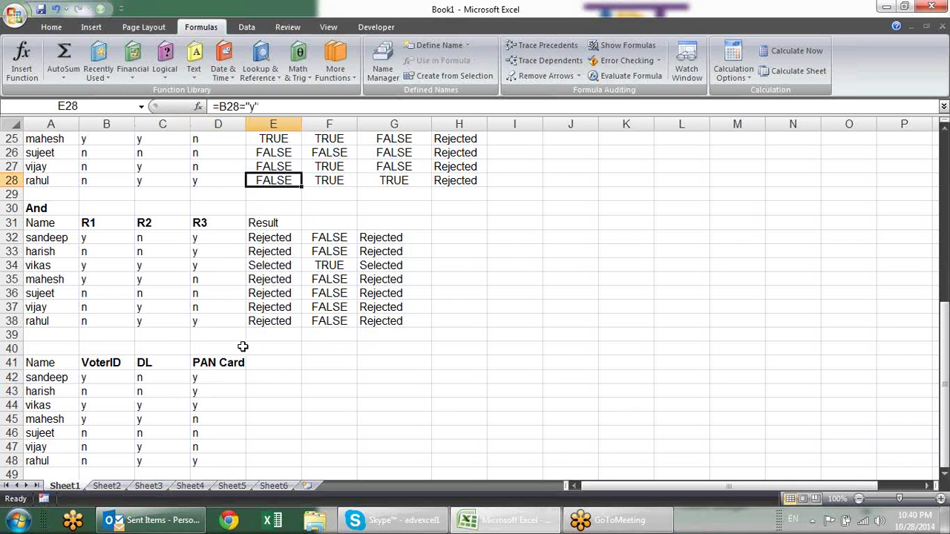
click(266, 378)
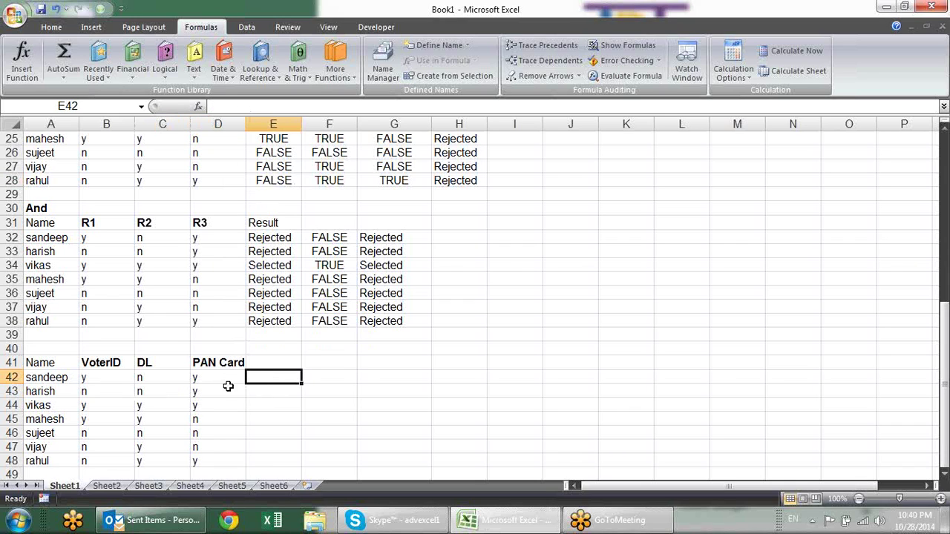
scroll(314, 384, down, 2)
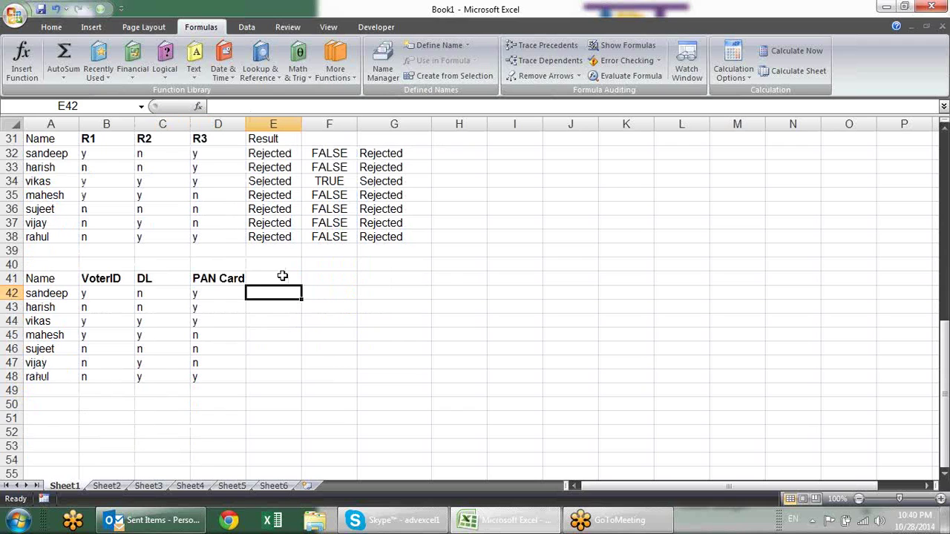
click(282, 276)
text(Result)
key(Return)
- Title the new table OR in A40, above the Name heading
click(282, 277)
key(ctrl+b)
key(Left)
key(Left)
key(Left)
key(Left)
key(Up)
text(O)
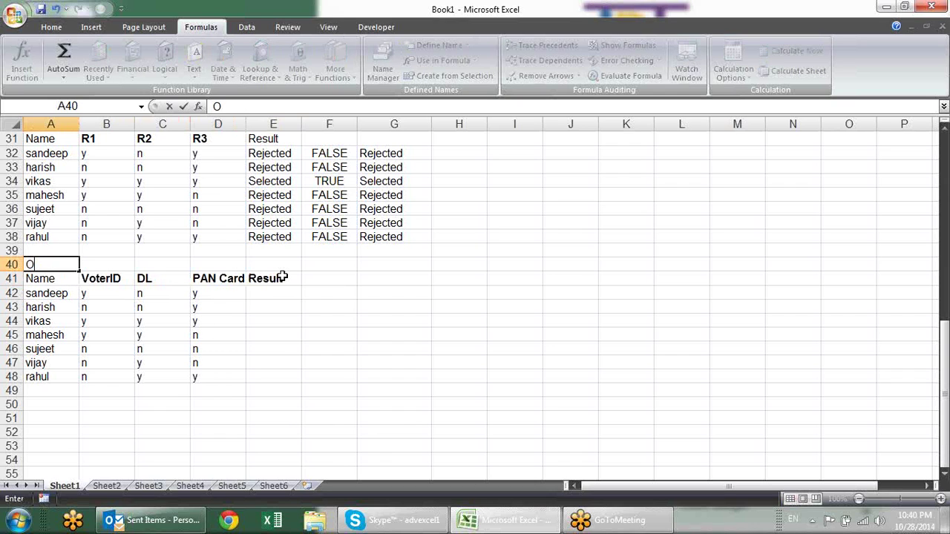
text(R)
key(Return)
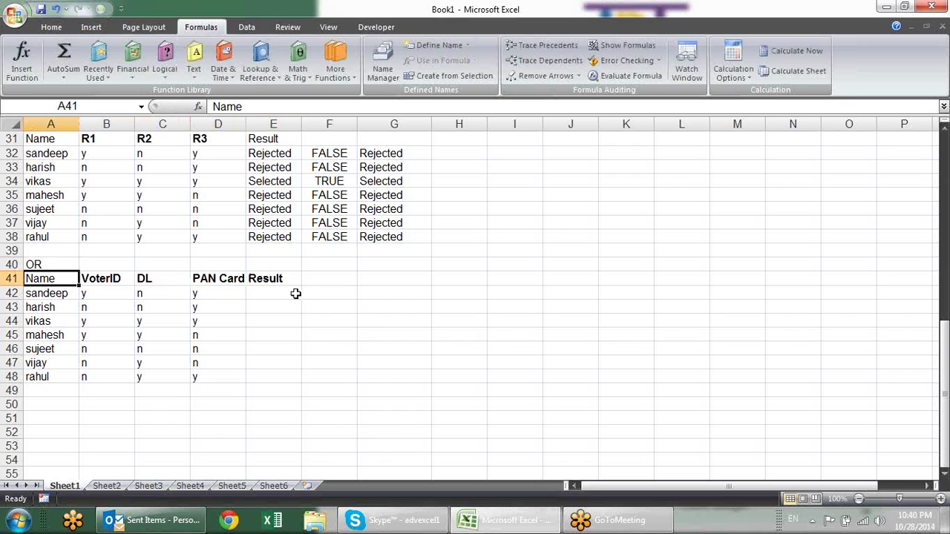
- Bold the OR title in A40 after reviewing row 42's VoterID, DL and PAN Card values
click(293, 294)
click(126, 297)
click(172, 311)
click(205, 295)
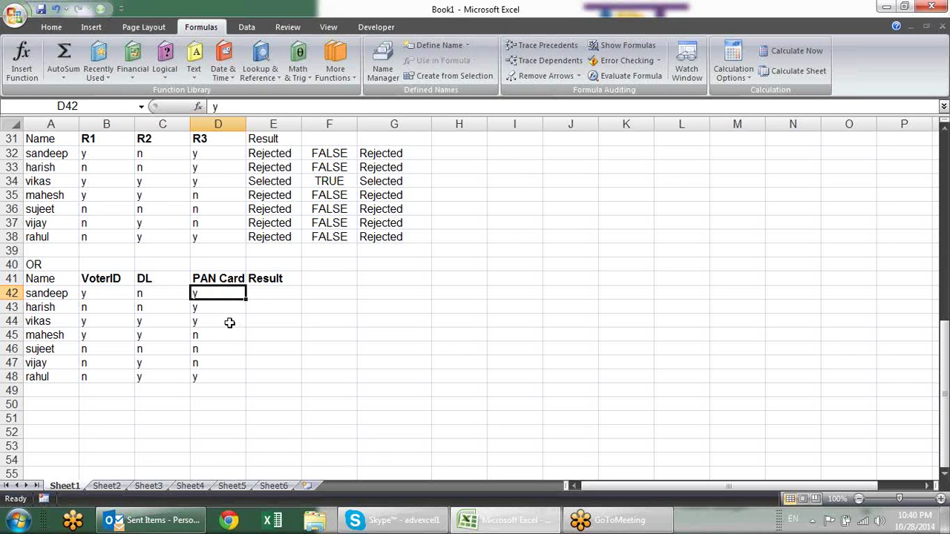
click(75, 266)
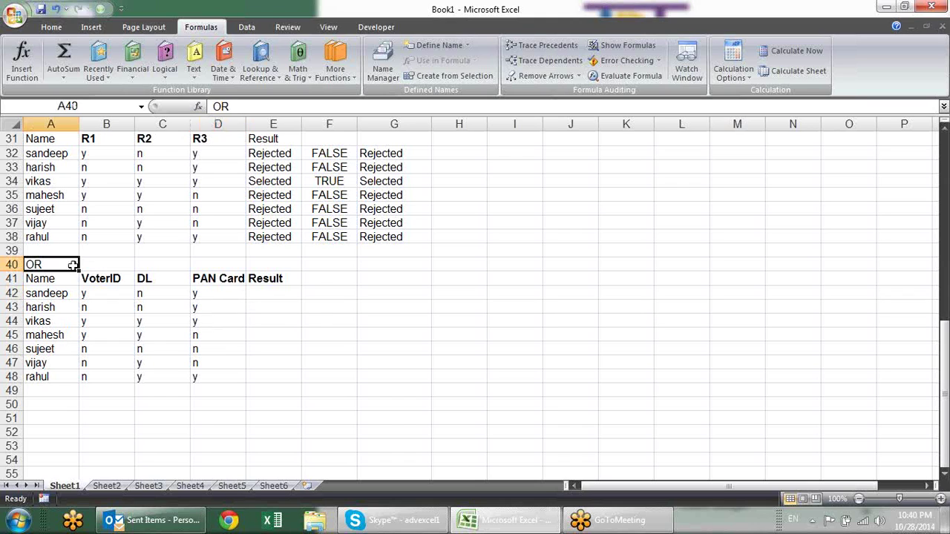
click(106, 294)
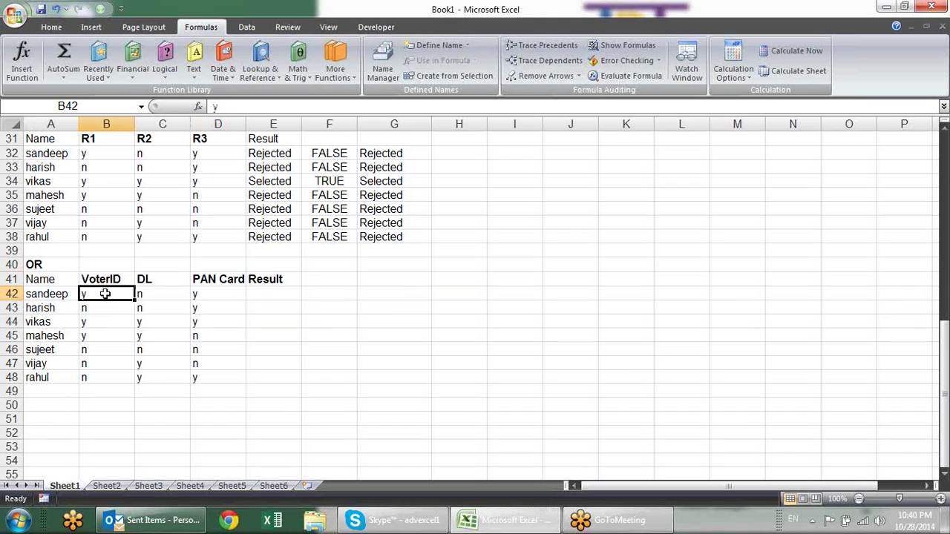
click(152, 297)
click(214, 300)
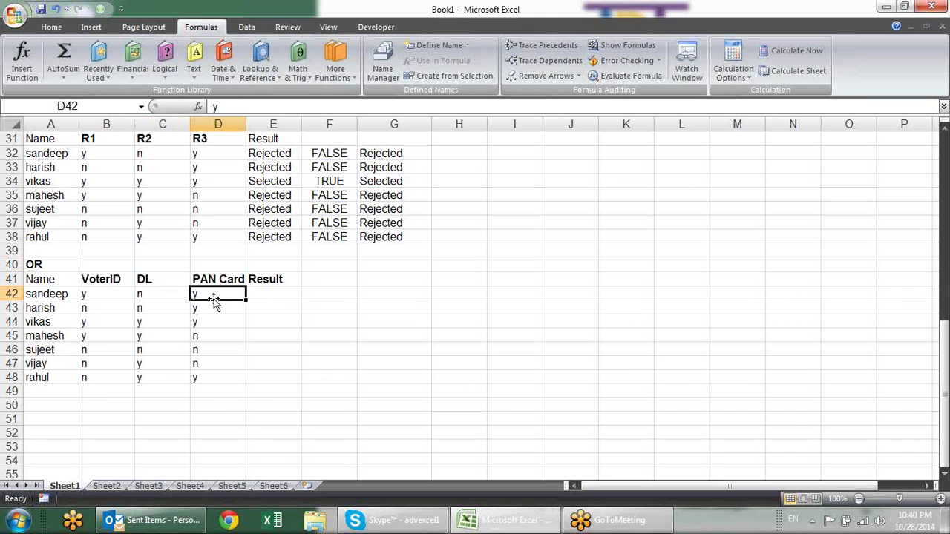
click(61, 269)
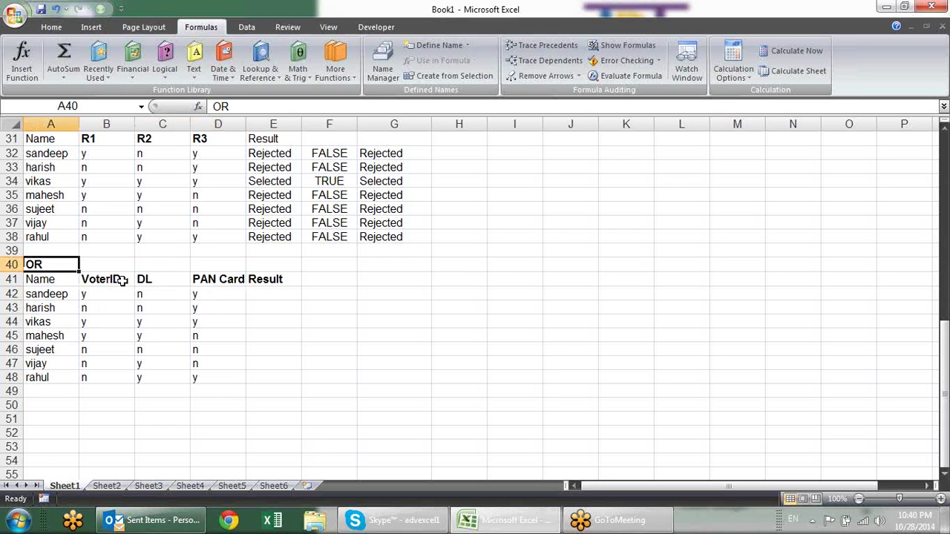
click(275, 300)
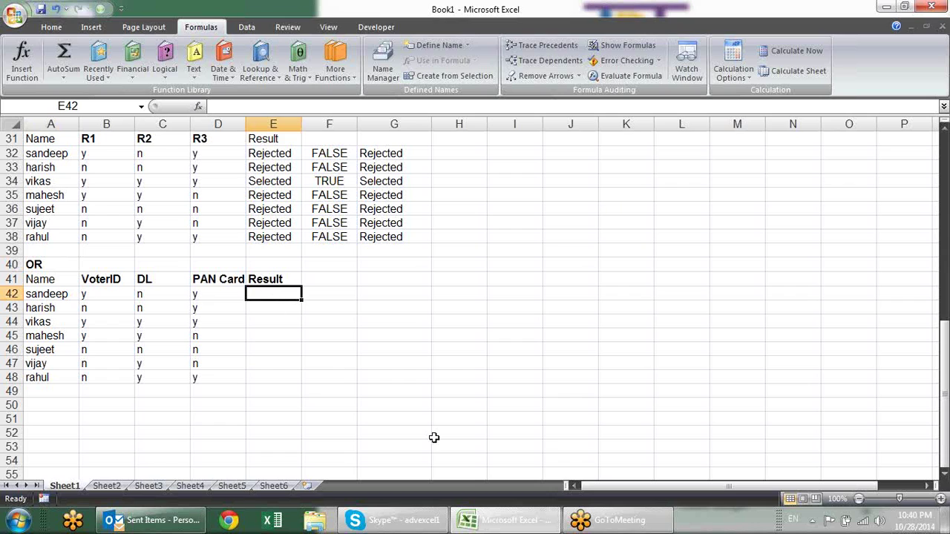
- Enter =OR(B42="y",C42="y",D42="y") in E42, returning TRUE
text(=or)
key(Tab)
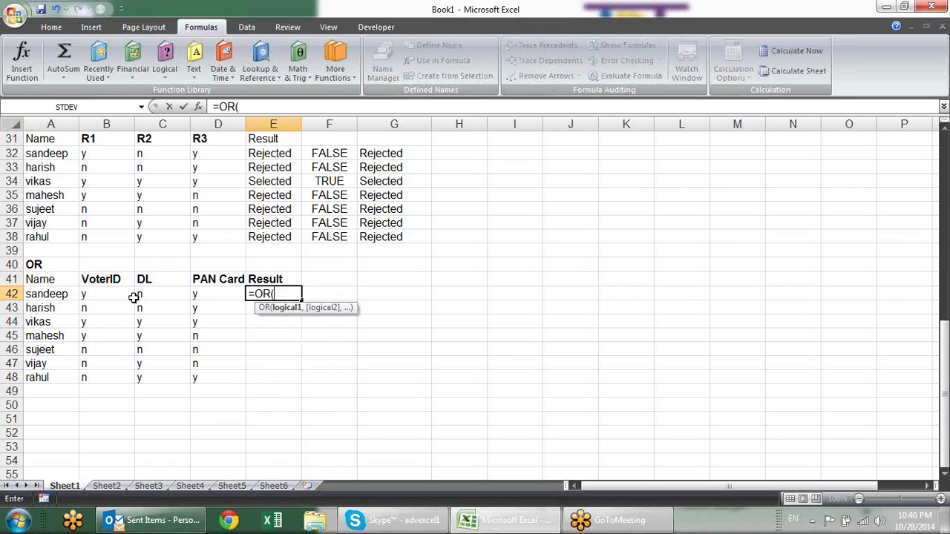
click(129, 294)
text(="y",)
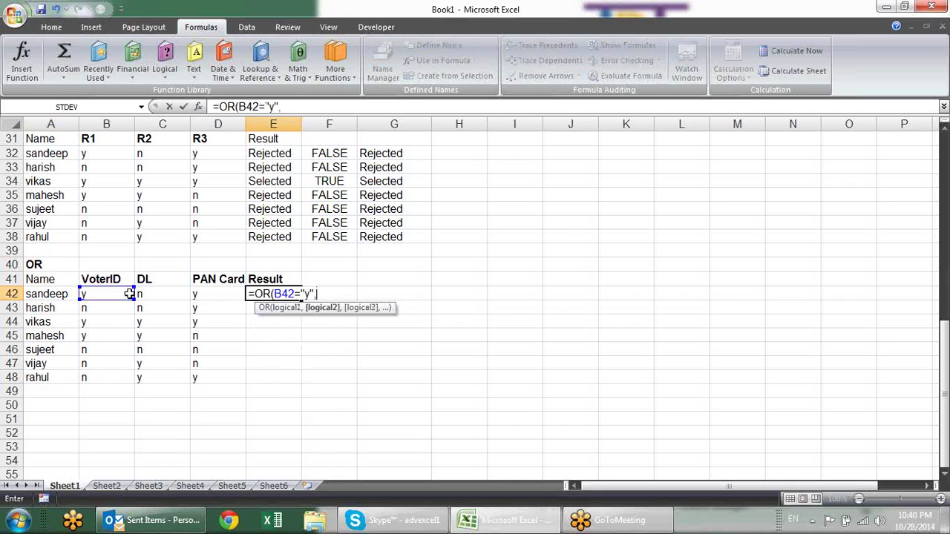
click(159, 301)
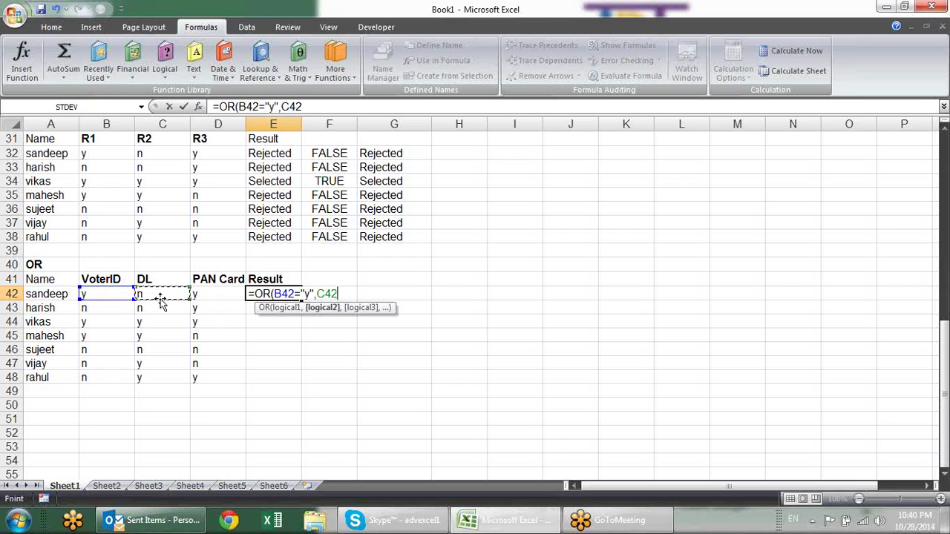
text(="y")
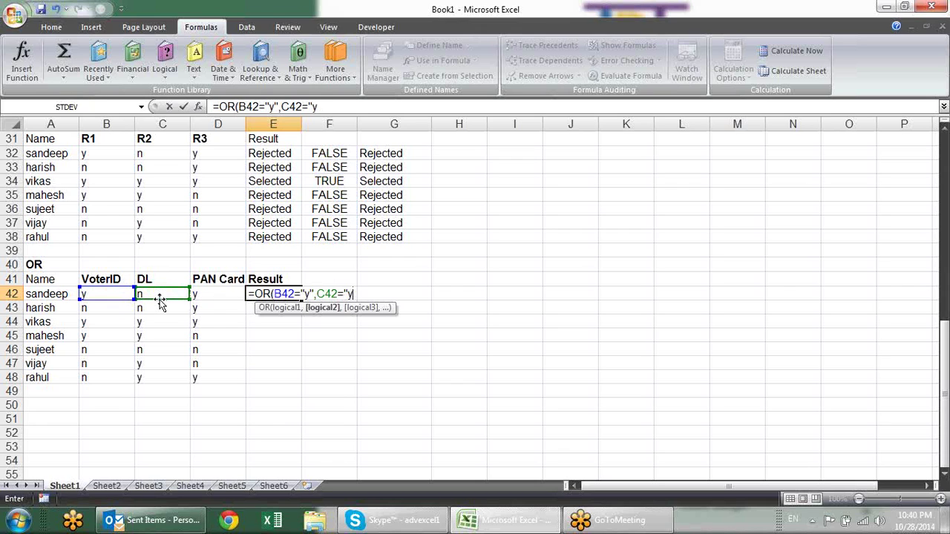
text(,)
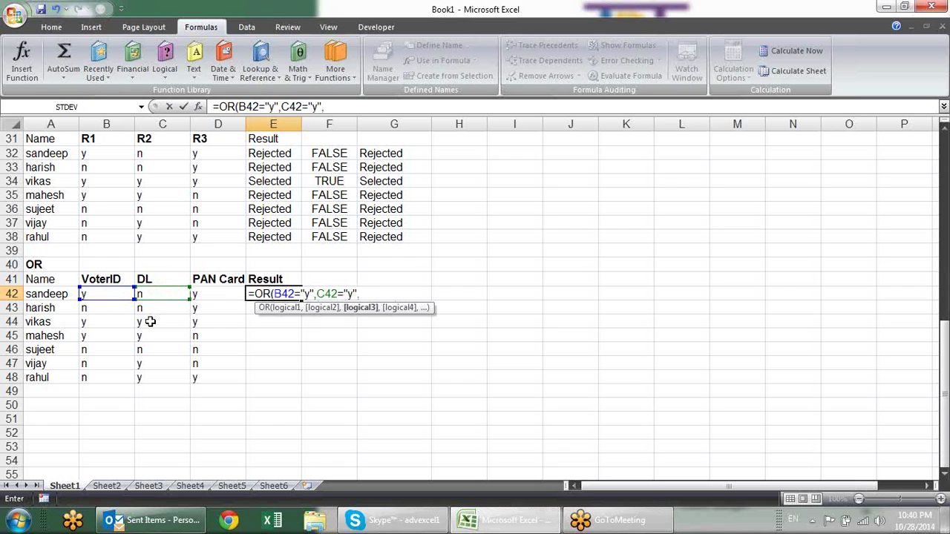
click(205, 295)
text(=")
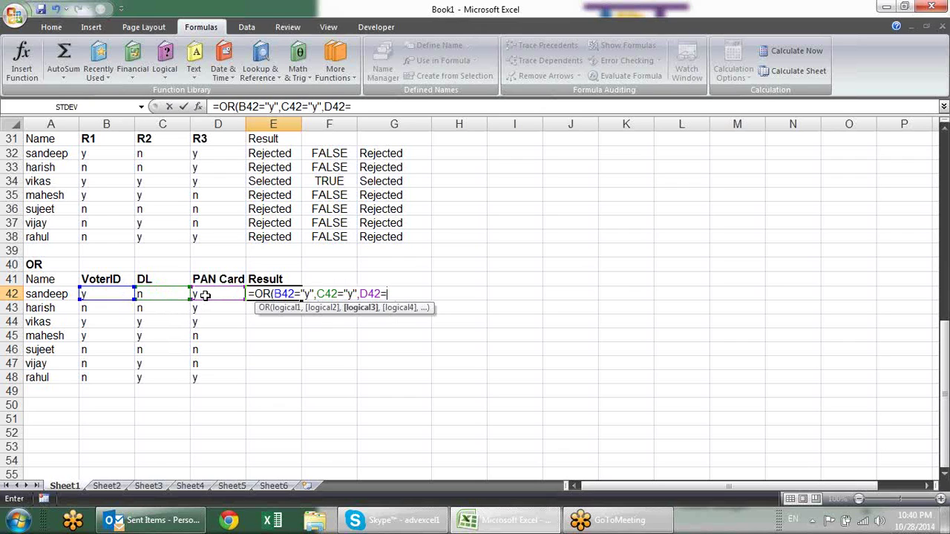
text(y)
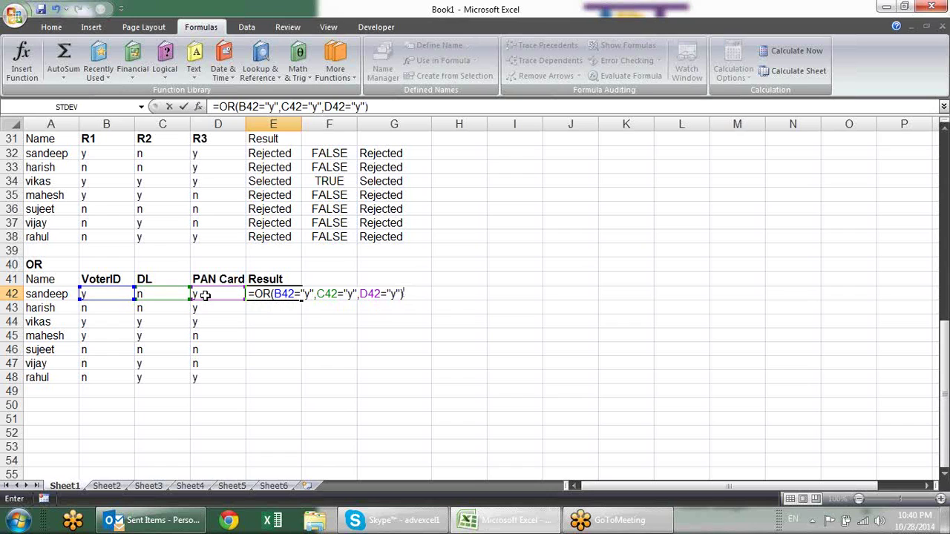
key(Return)
- Fill the OR formula down to E48 and confirm row 46, with three n values, shows FALSE
click(283, 291)
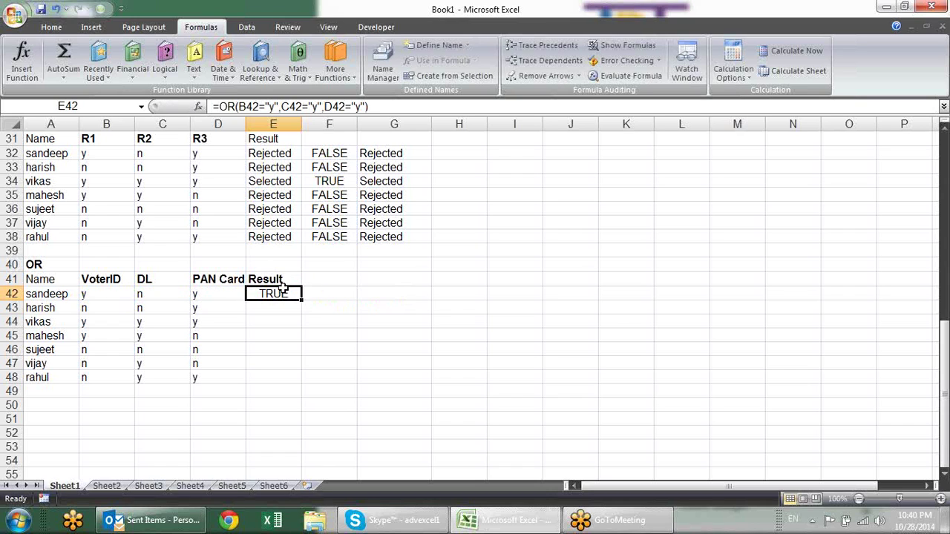
drag(303, 300, 302, 381)
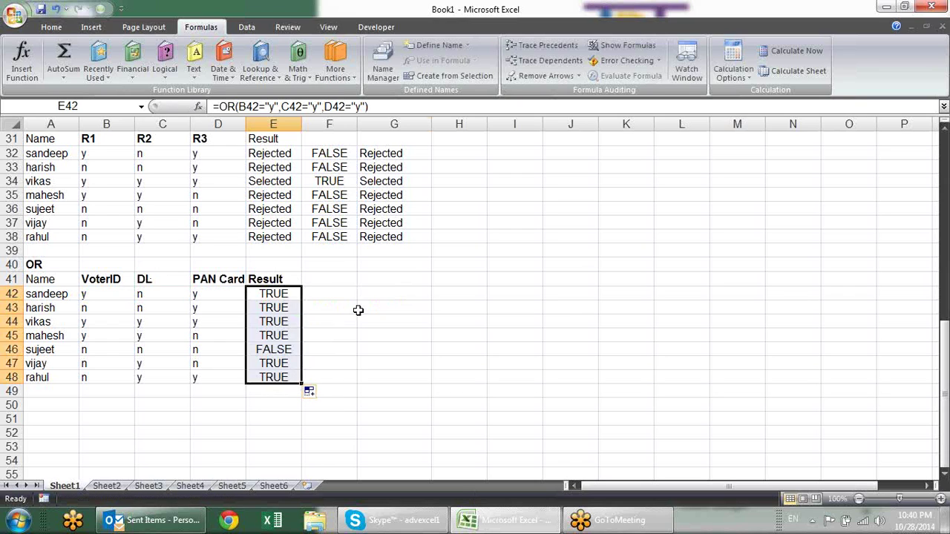
click(357, 310)
click(286, 348)
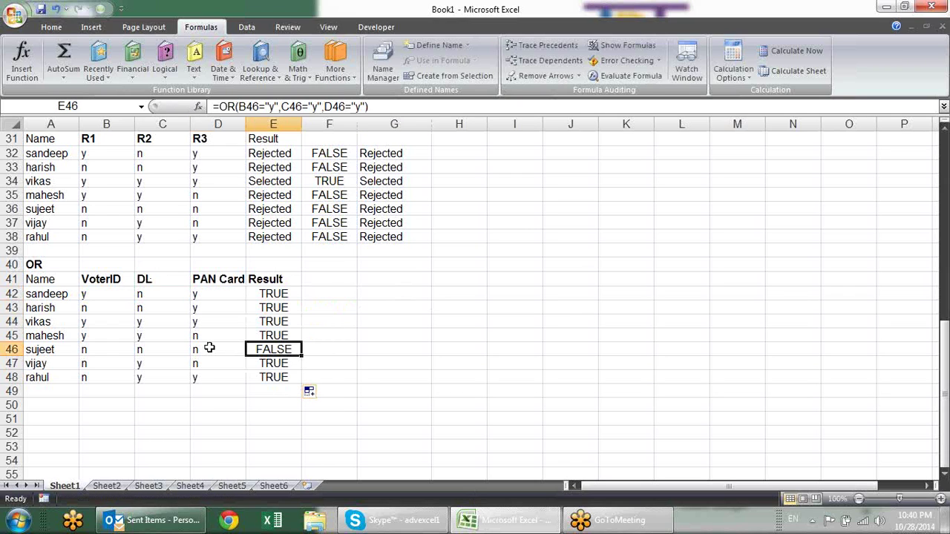
click(210, 348)
click(168, 349)
click(116, 344)
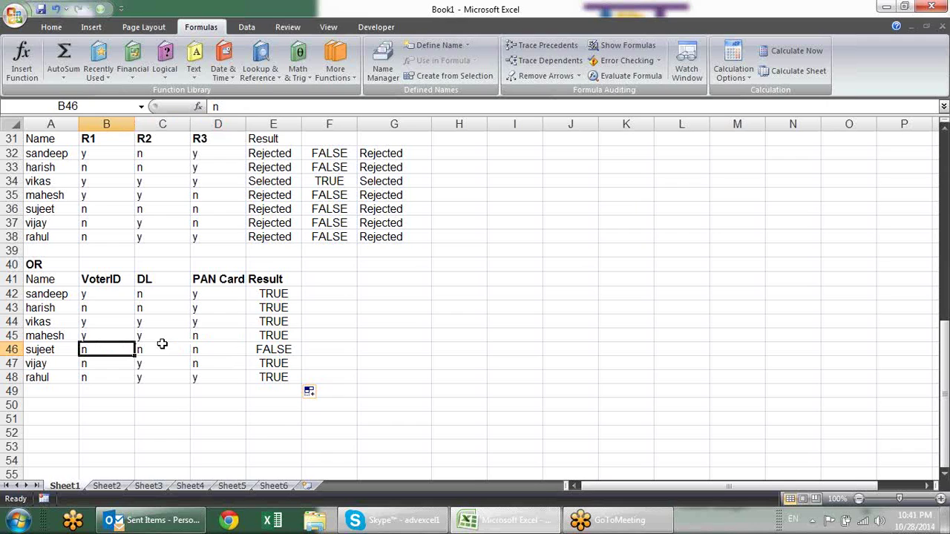
click(309, 290)
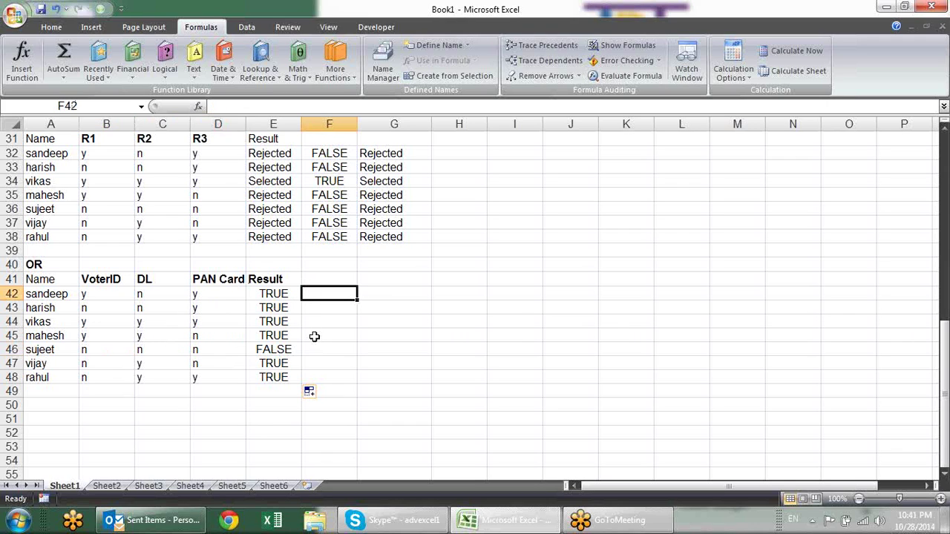
- Review the OR formulas in the Result column E42:E48
click(282, 311)
click(283, 292)
click(282, 309)
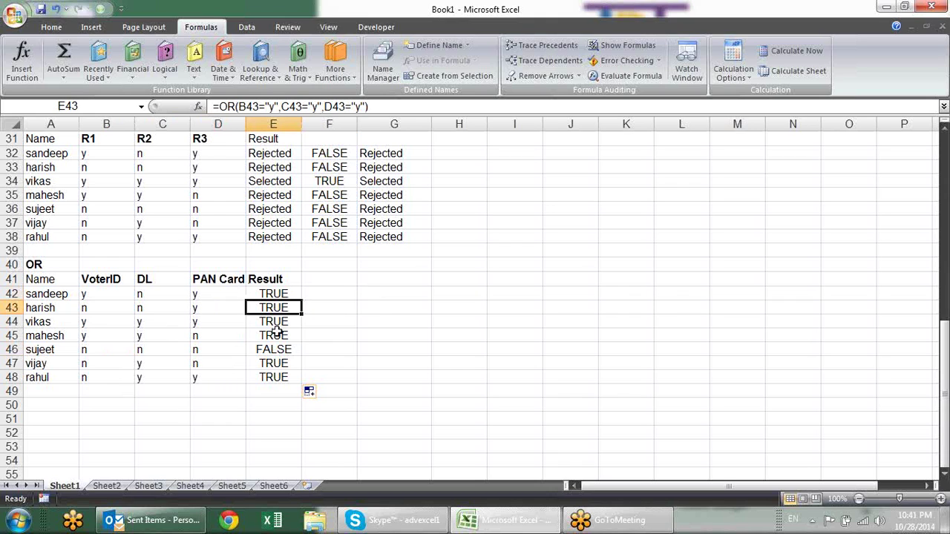
click(276, 332)
click(279, 296)
click(319, 300)
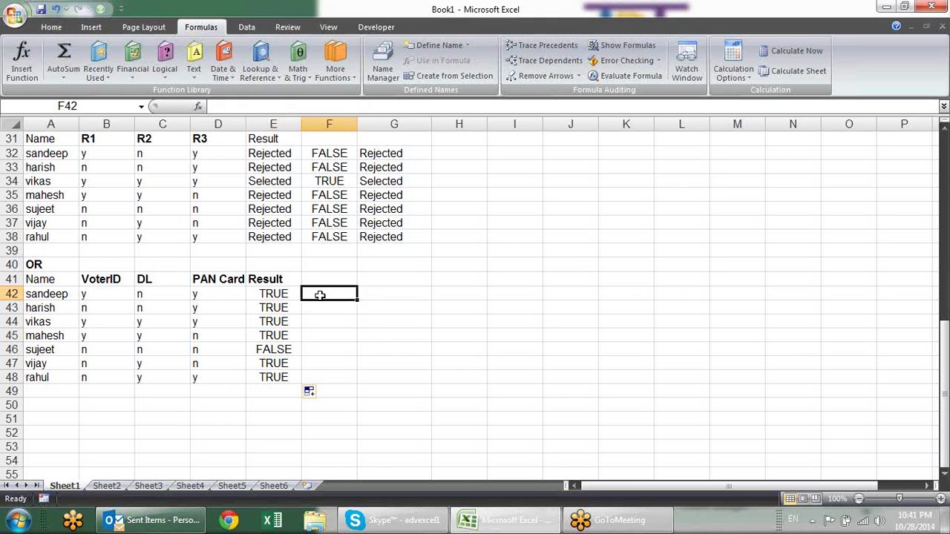
- Enter =IF(B42="y","Ok",IF(C42="y","Ok",IF(D42="y","Ok","Not Ok"))) in F42
text(=if)
key(Tab)
click(123, 294)
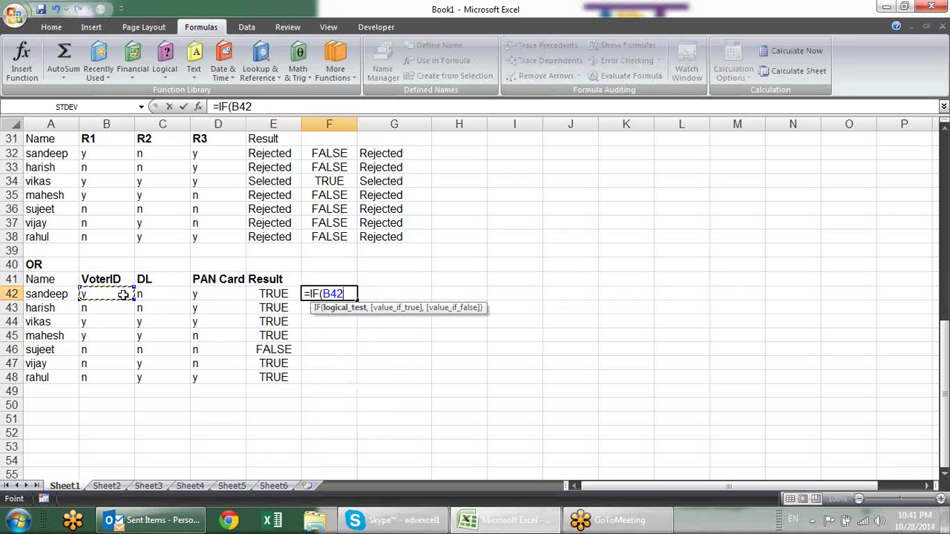
text(="y")
text(,)
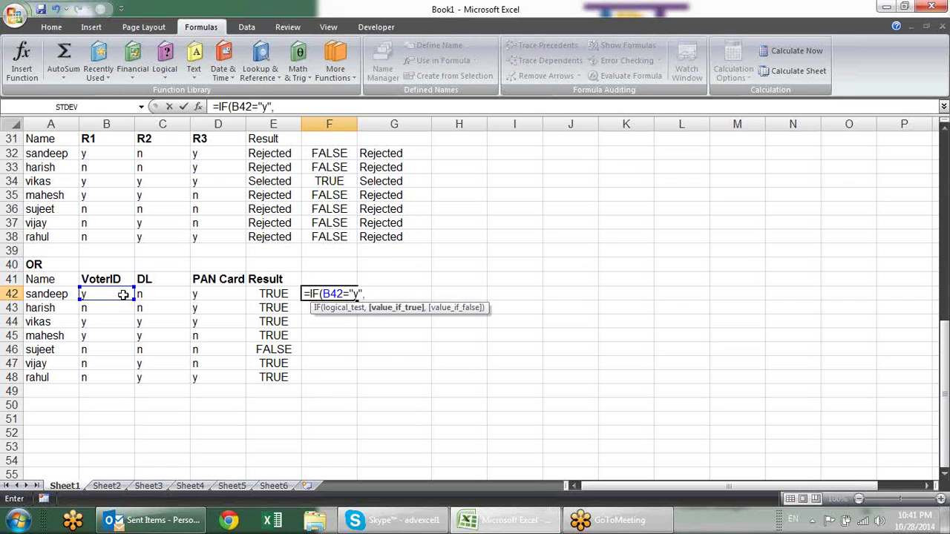
text("Ok")
text(,)
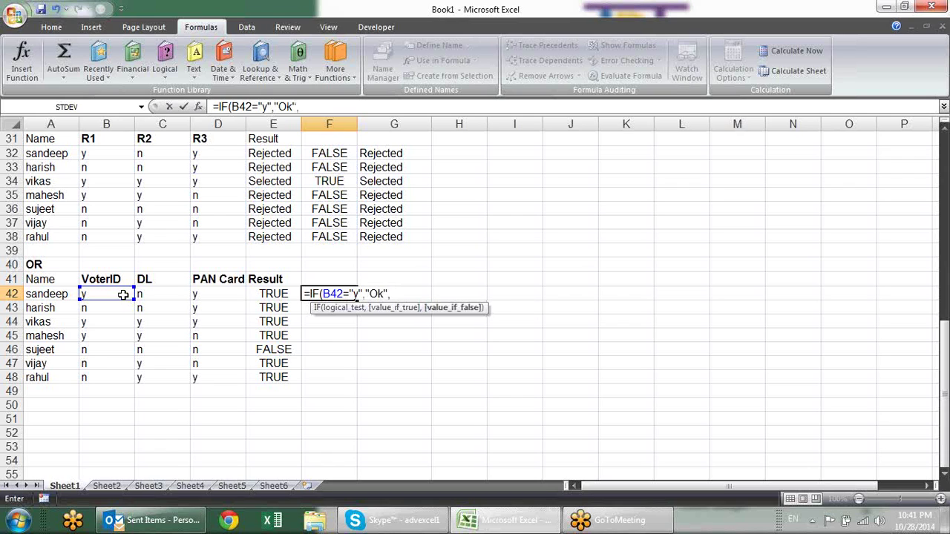
text(IF()
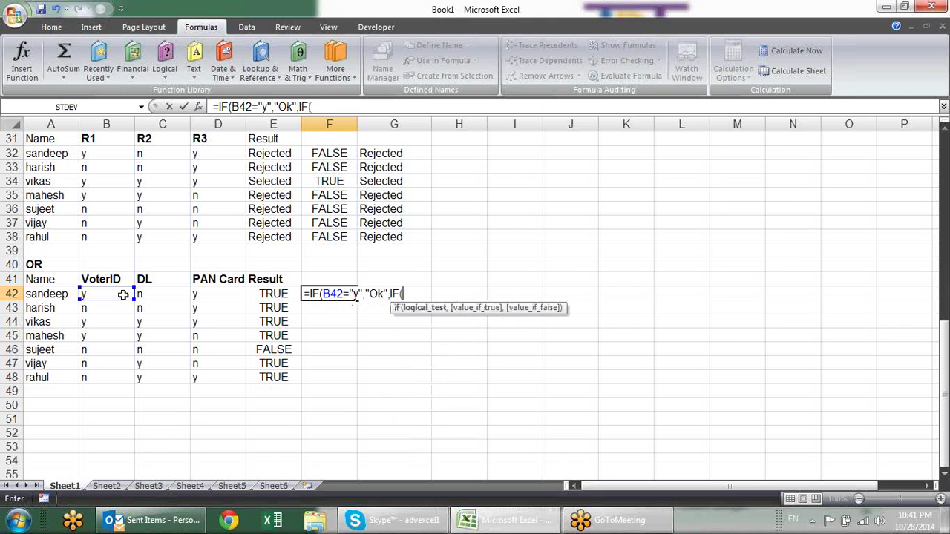
click(160, 293)
text(="y","Ok",IF()
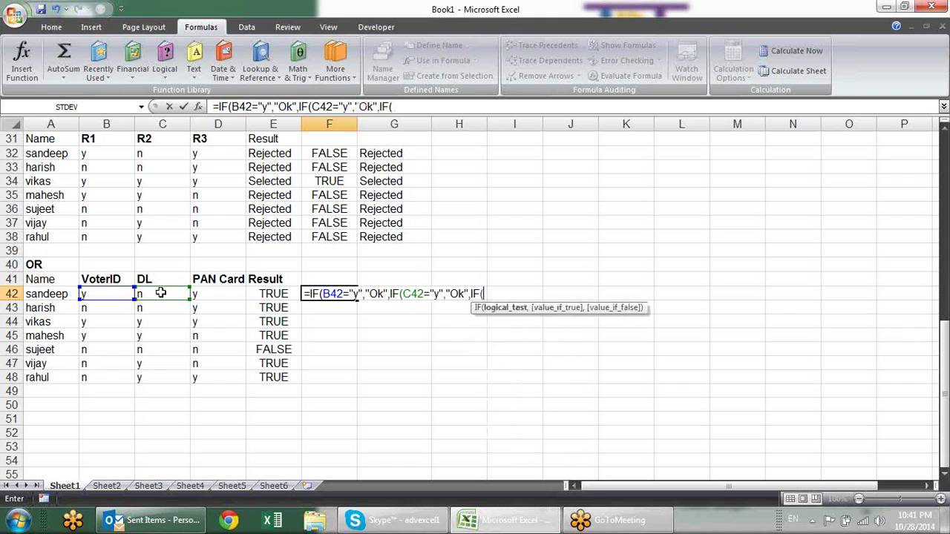
click(215, 293)
text(=")
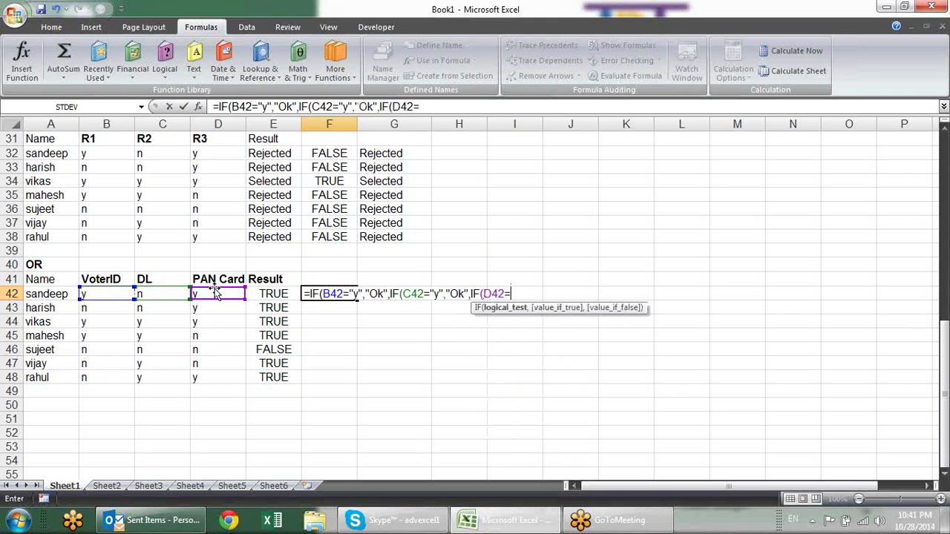
text(y")
text(,)
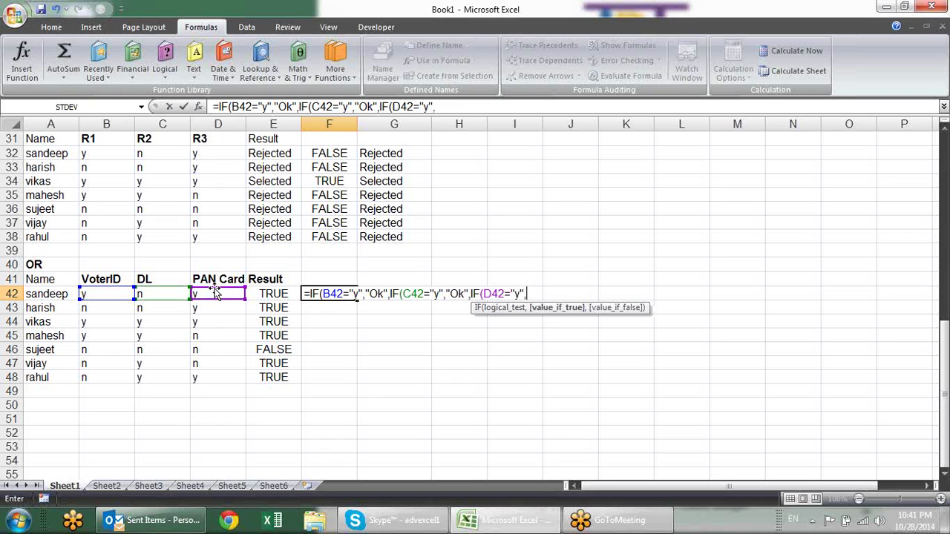
text("Ok")
text(,)
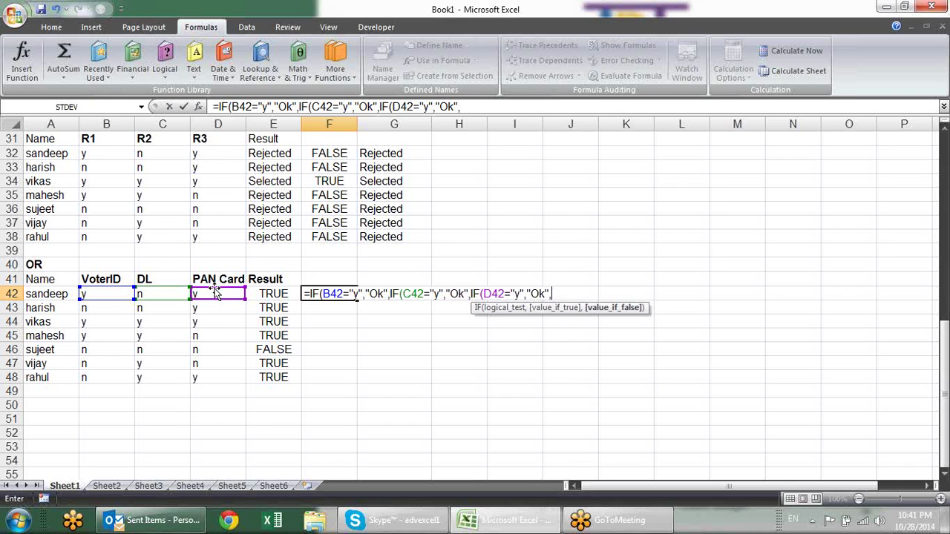
text("Not Ok)
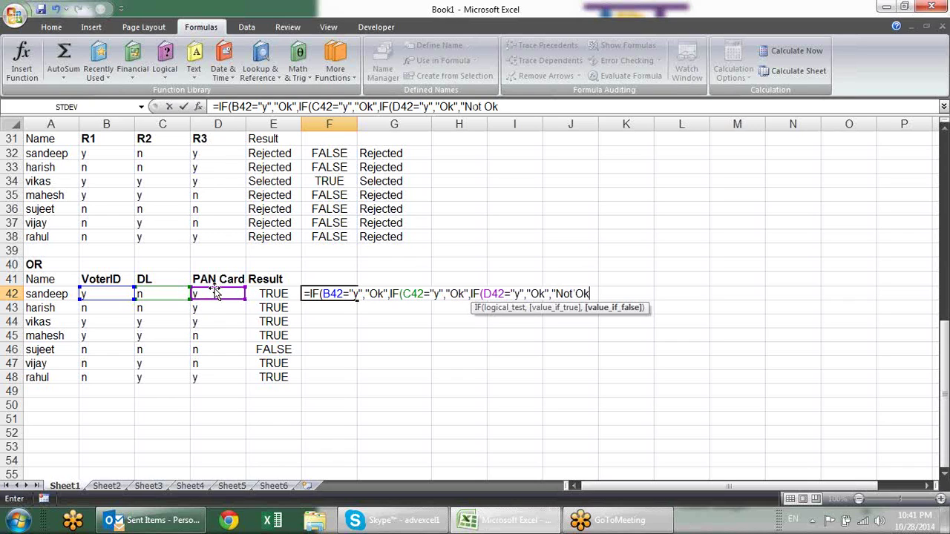
text("))
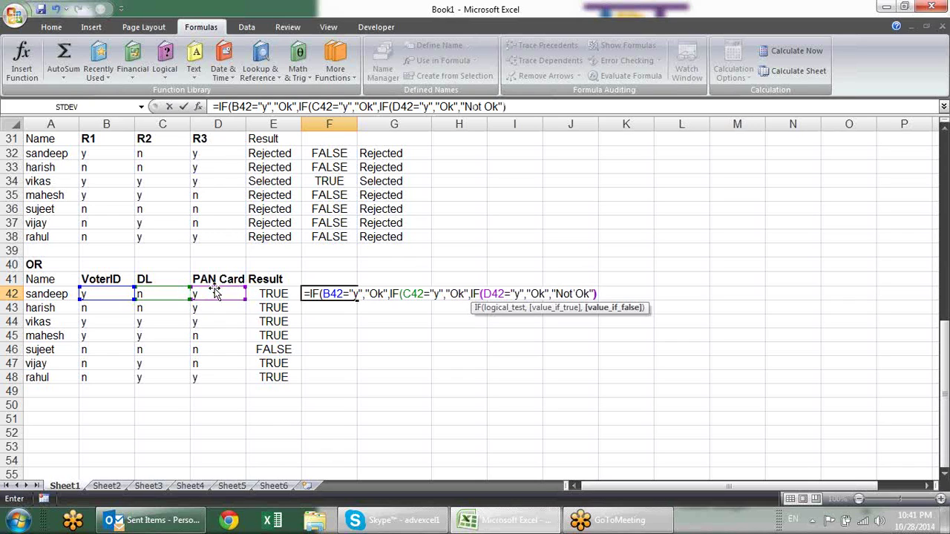
text())
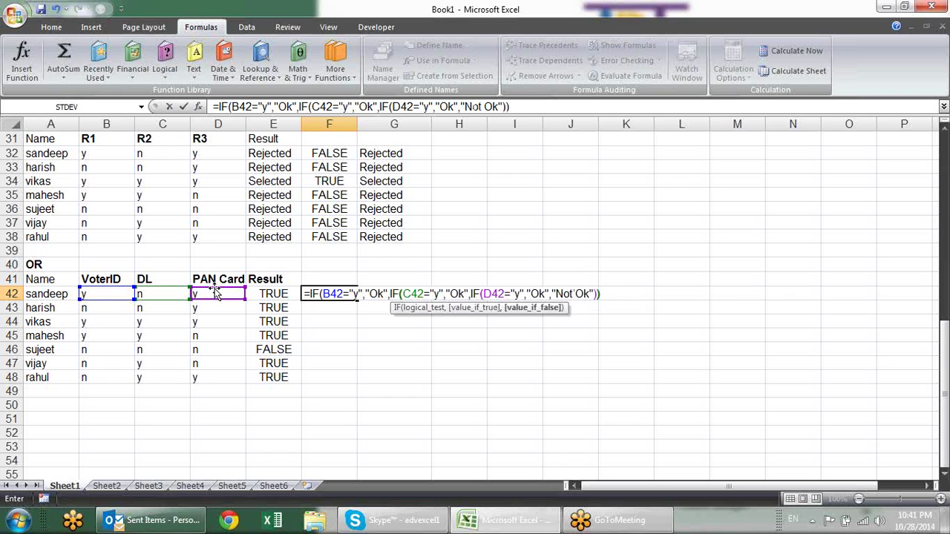
text())
key(Return)
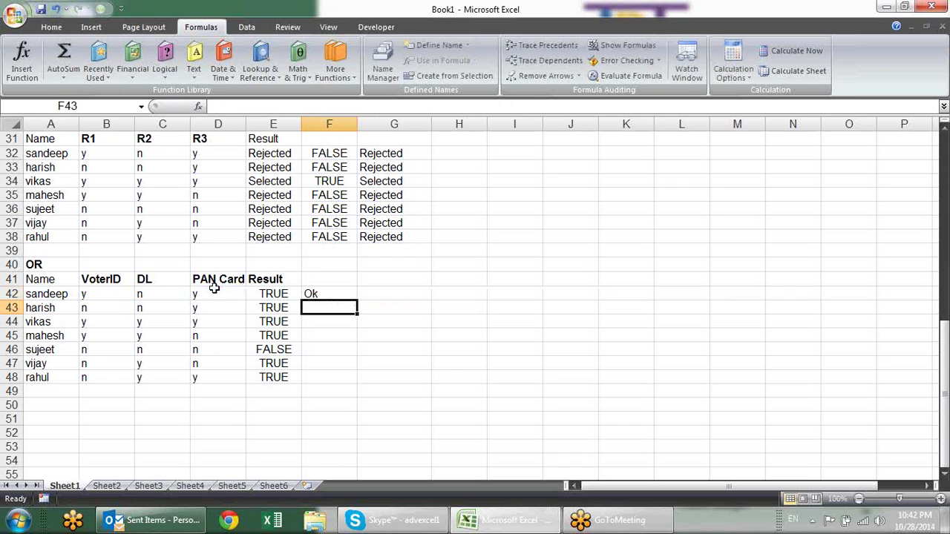
- Fill the nested IF formula from F42 down to F48
click(337, 291)
drag(357, 299, 371, 383)
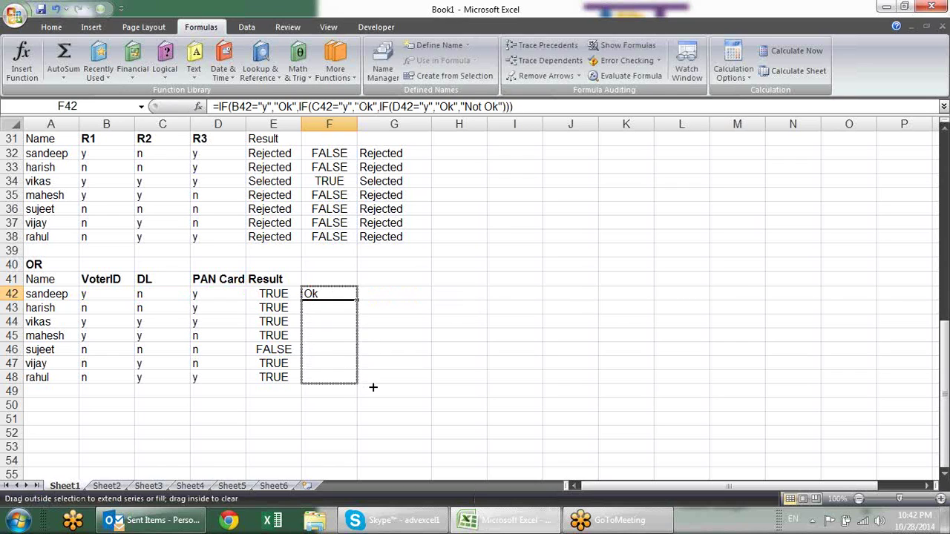
click(384, 311)
click(343, 305)
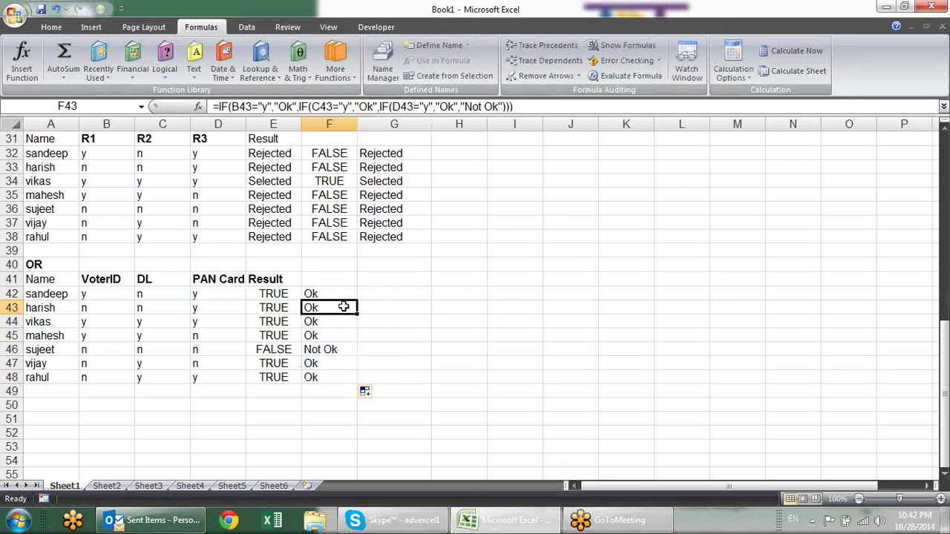
click(350, 295)
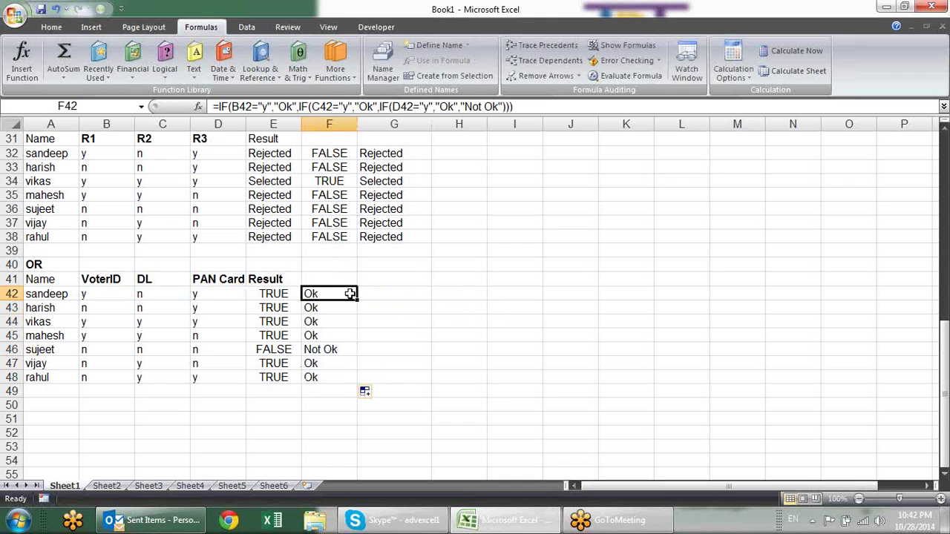
- Inspect the copied formulas in F42:F48, confirming row 46 shows Not Ok
click(354, 321)
click(349, 336)
click(355, 350)
click(351, 310)
click(350, 293)
click(350, 325)
click(349, 335)
click(350, 306)
click(350, 294)
click(350, 321)
scroll(401, 307, up, 3)
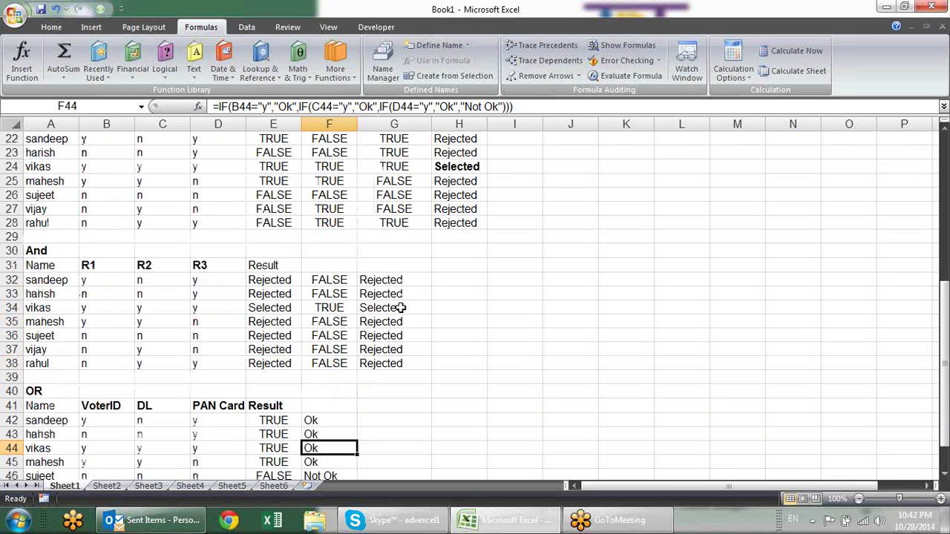
scroll(401, 307, down, 2)
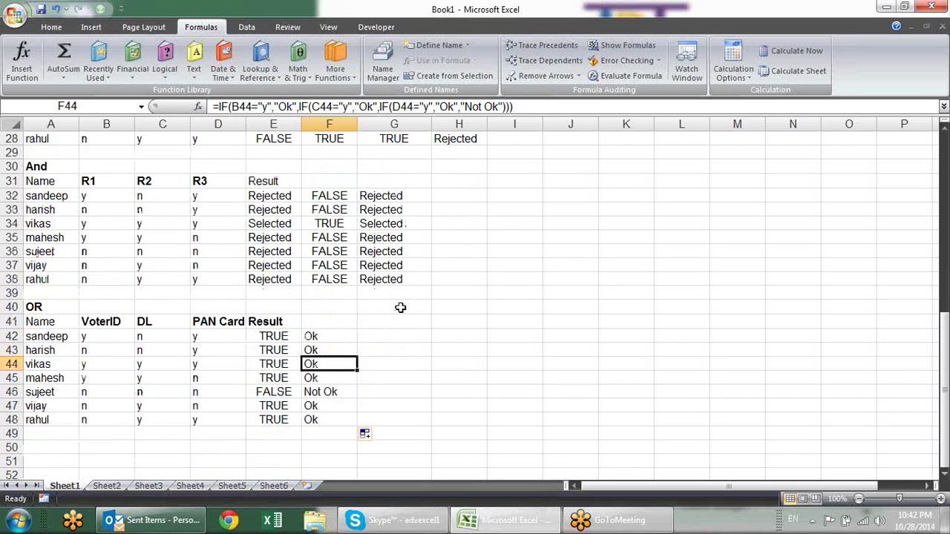
scroll(400, 307, down, 2)
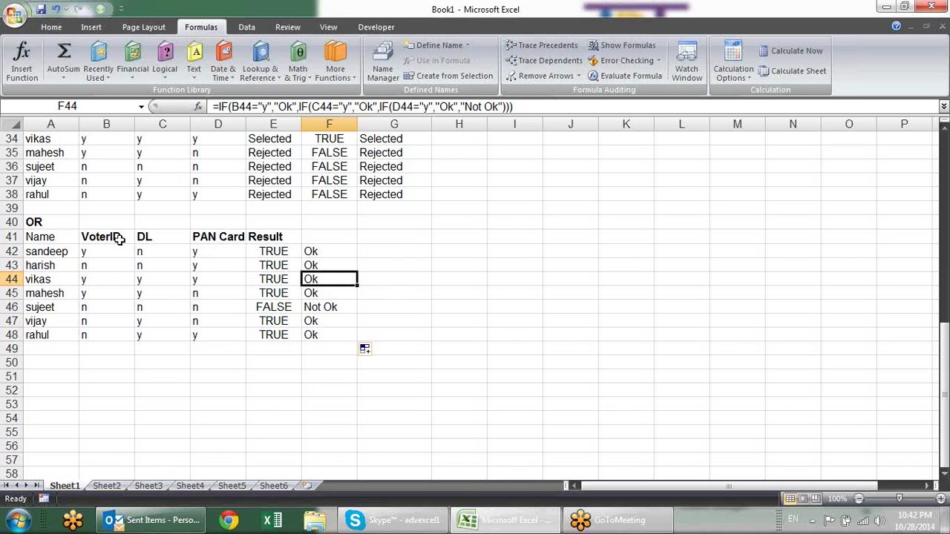
- Copy the OR table A41:F48 to A52 and select its Result columns E52:F59
drag(64, 236, 334, 345)
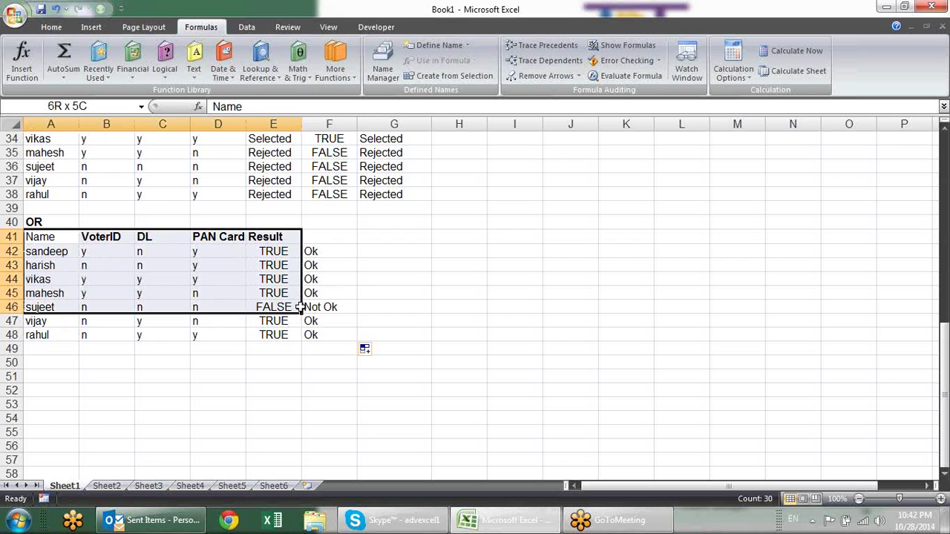
key(ctrl+c)
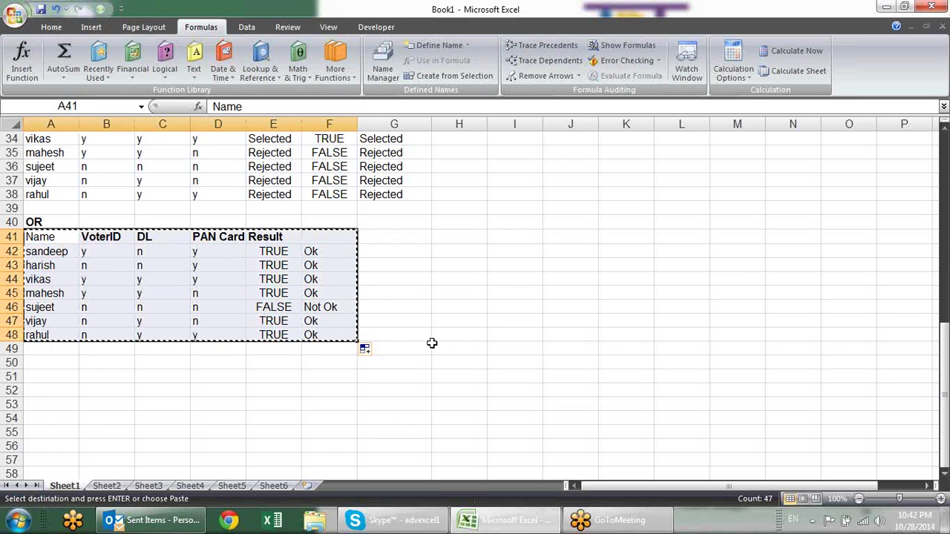
scroll(394, 315, down, 1)
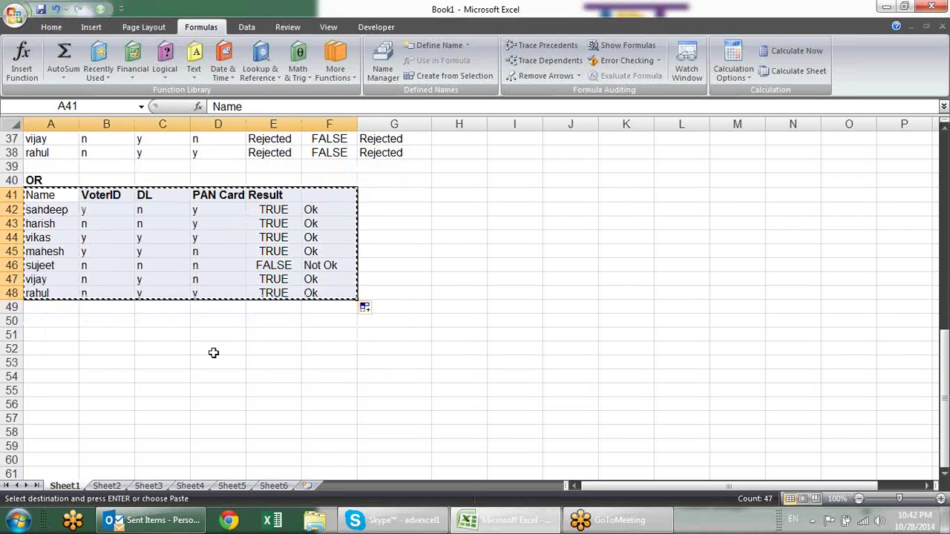
click(61, 349)
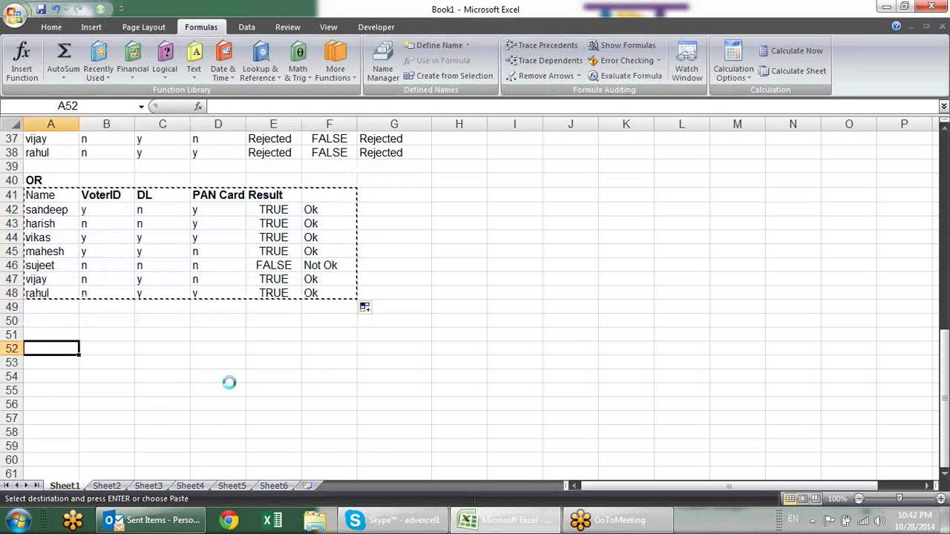
key(ctrl+v)
drag(295, 362, 316, 445)
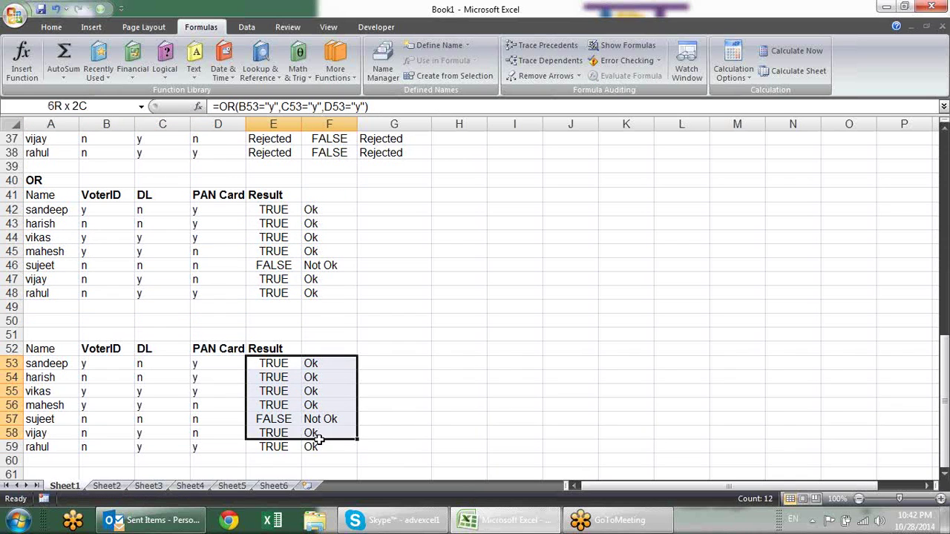
drag(299, 345, 332, 448)
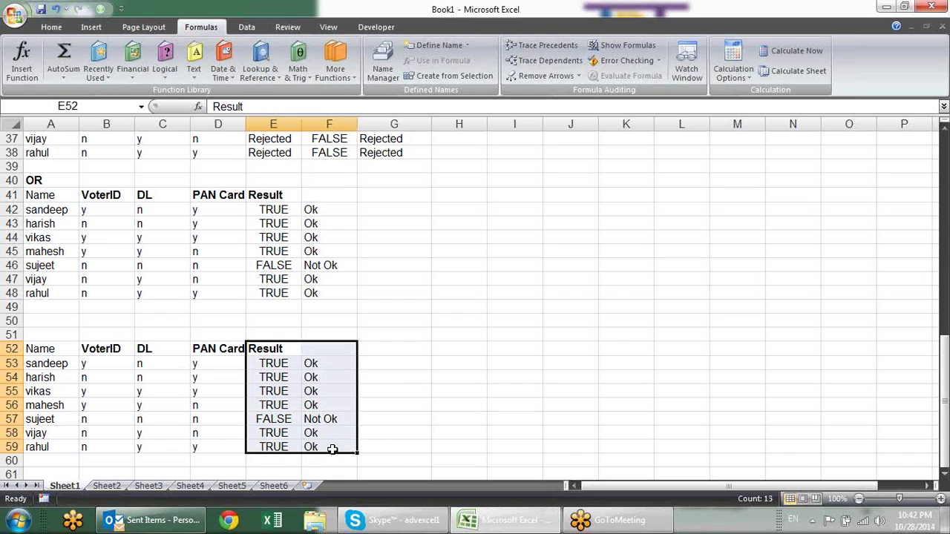
- Clear the old Result values and enter 'Ration Card' as the heading in E52
key(Delete)
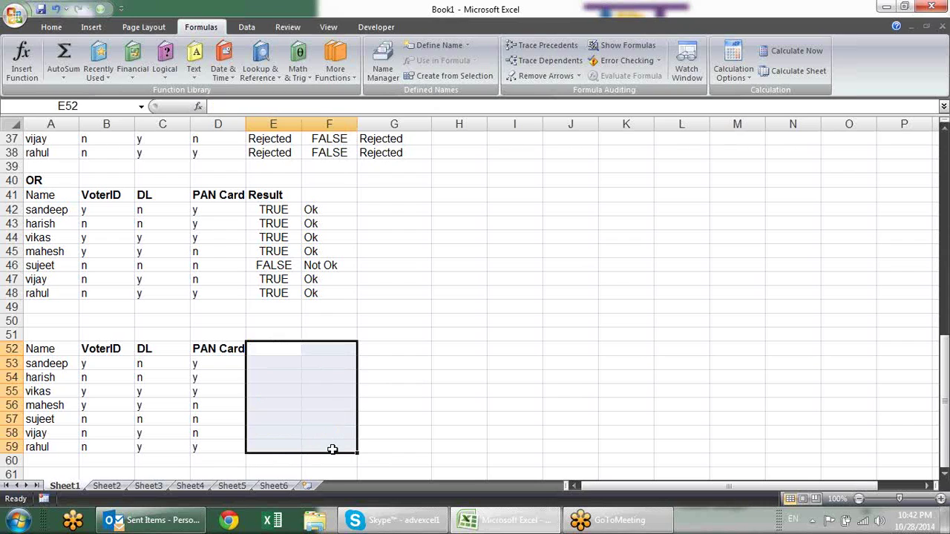
click(430, 401)
click(284, 352)
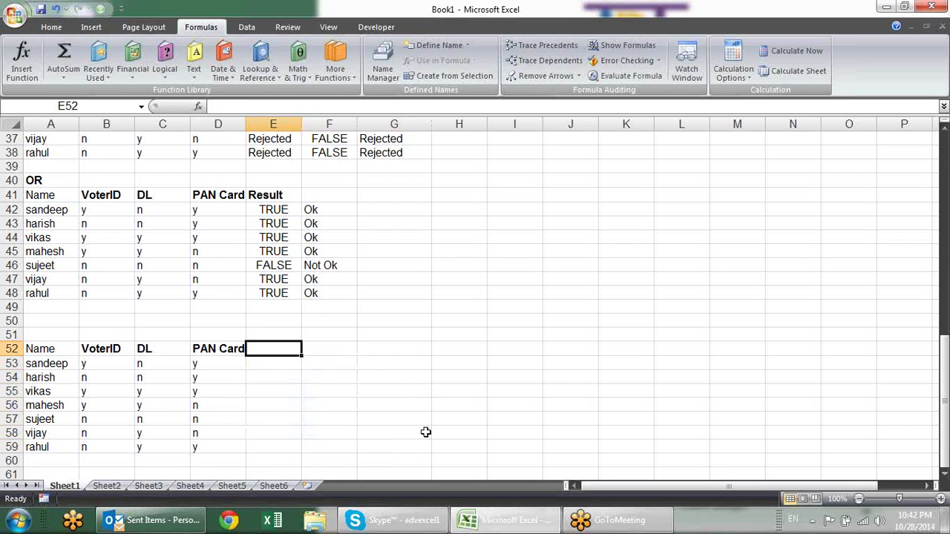
text(R)
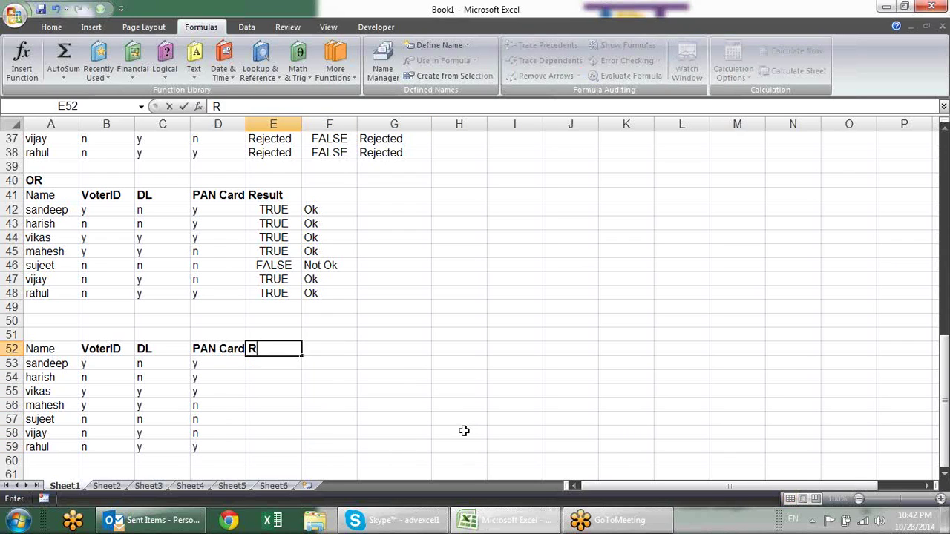
text(ation Card)
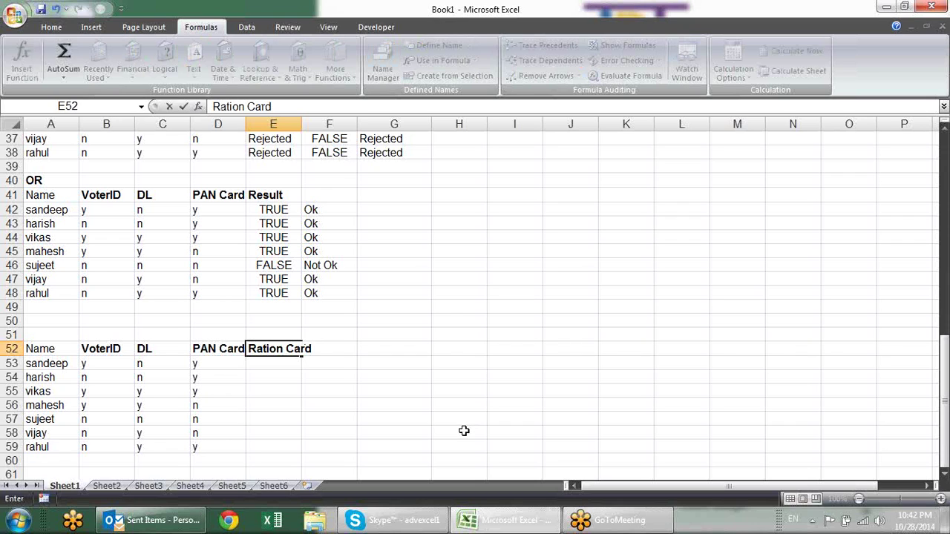
key(Return)
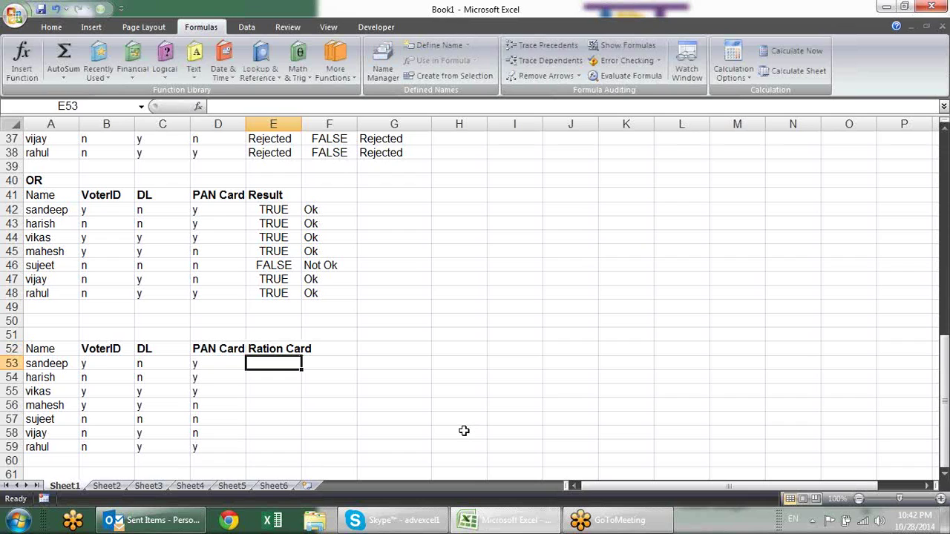
- Move back to the empty row above the VoterID heading
key(Left)
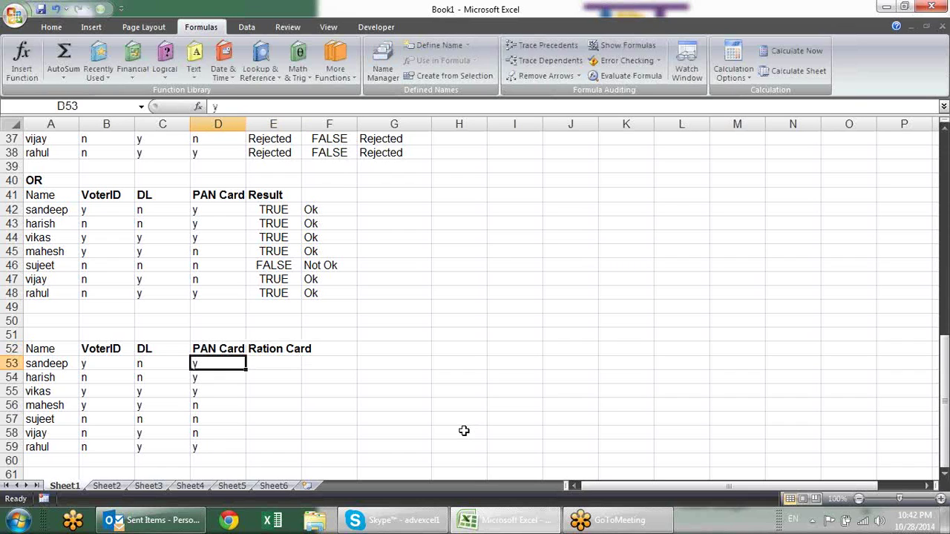
key(Left)
key(Left)
key(Up)
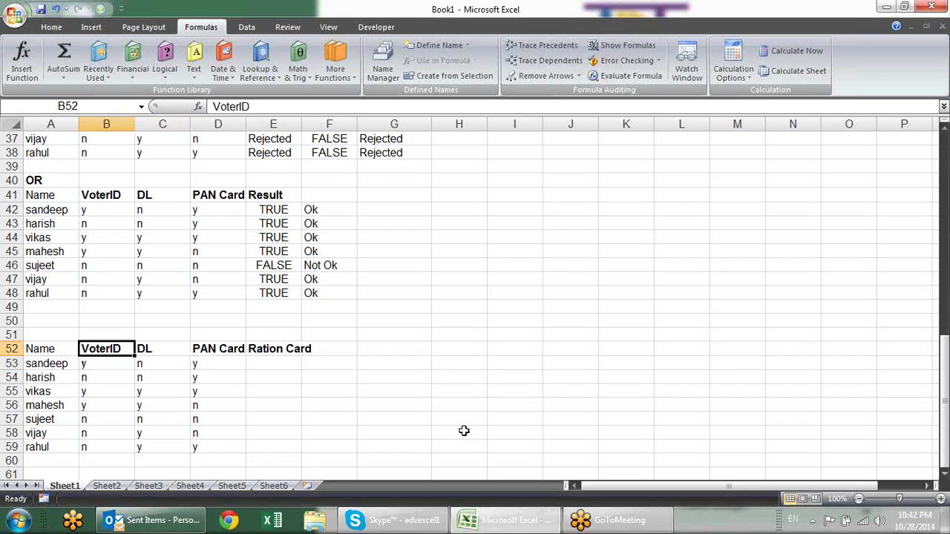
key(Right)
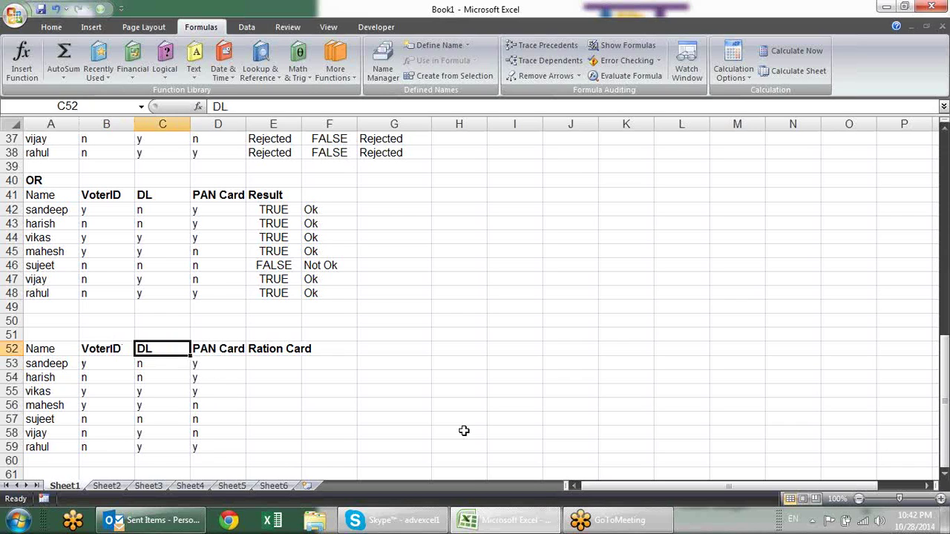
key(Left)
- Merge B51:C51 into a yellow-filled 'ID' heading above VoterID and DL
key(Up)
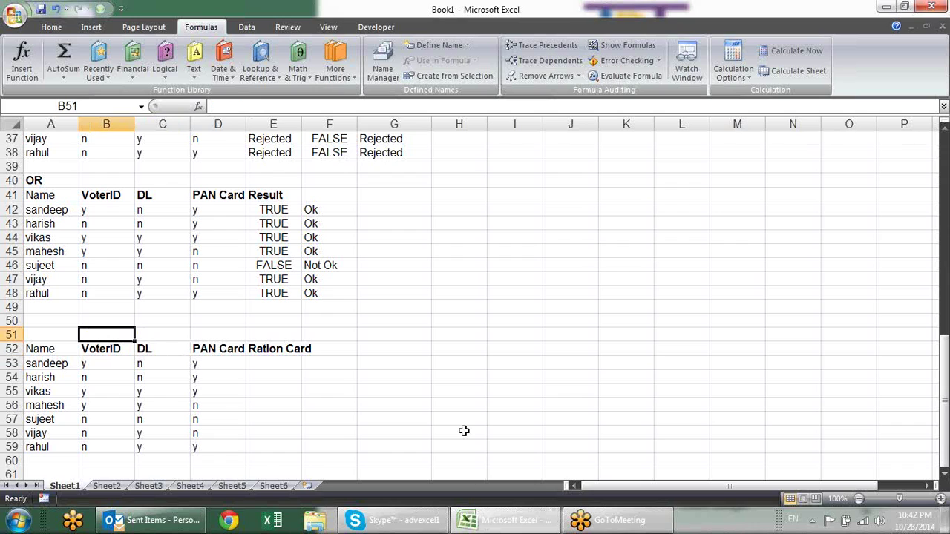
key(shift+Right)
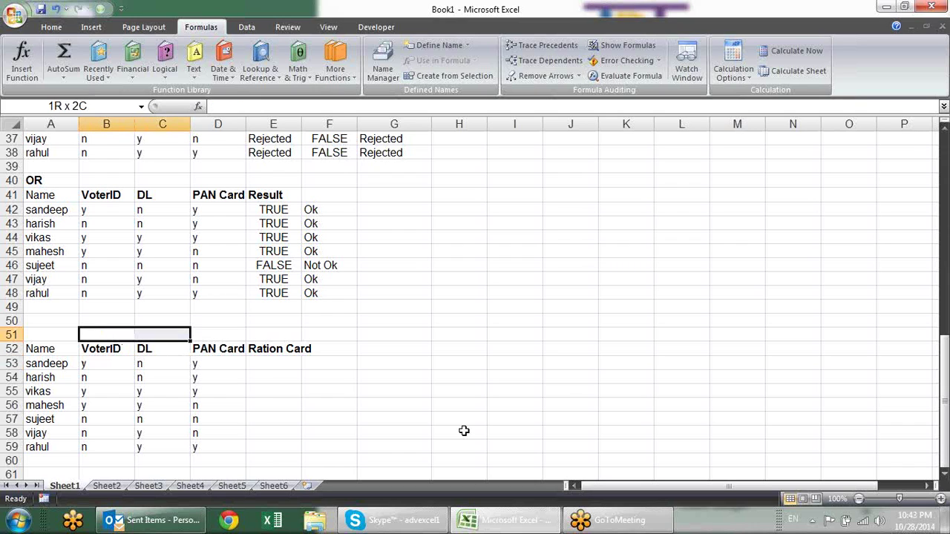
key(alt+h)
key(m)
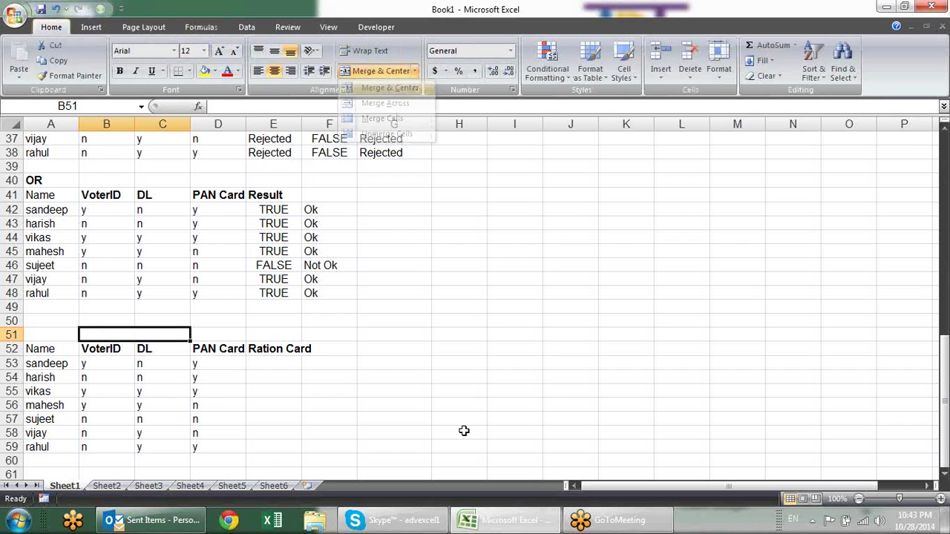
key(c)
key(Down)
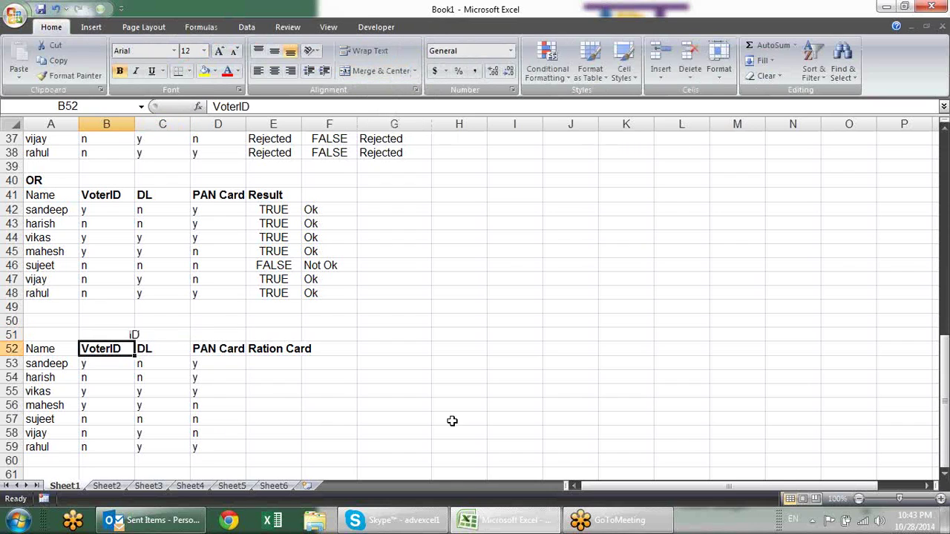
click(185, 334)
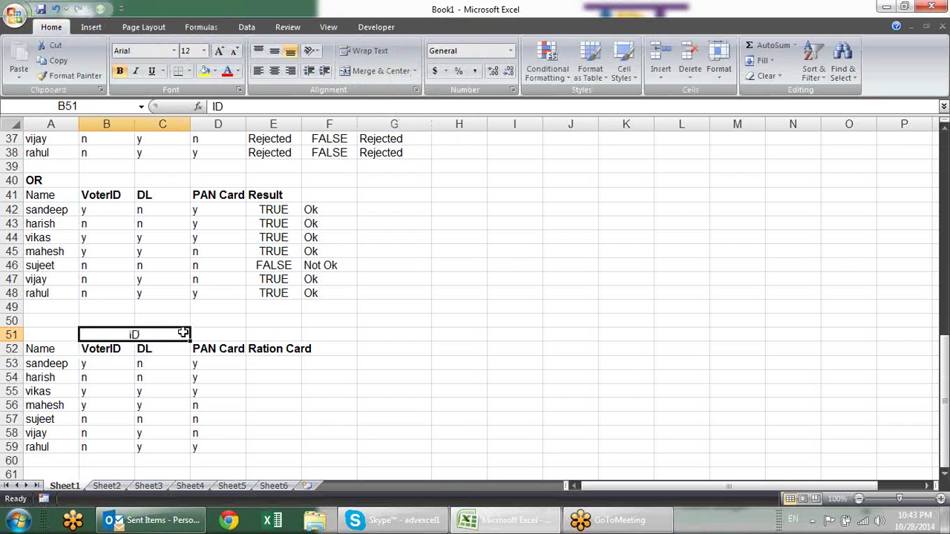
click(205, 70)
- Add a light red merged 'Address Prof' heading over D51:E51 and widen column E
drag(218, 333, 278, 333)
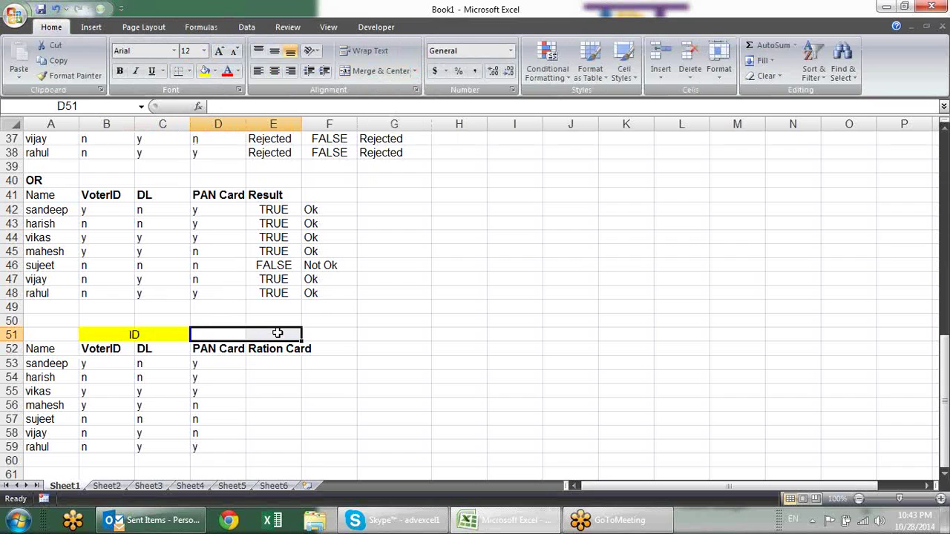
text(Addres)
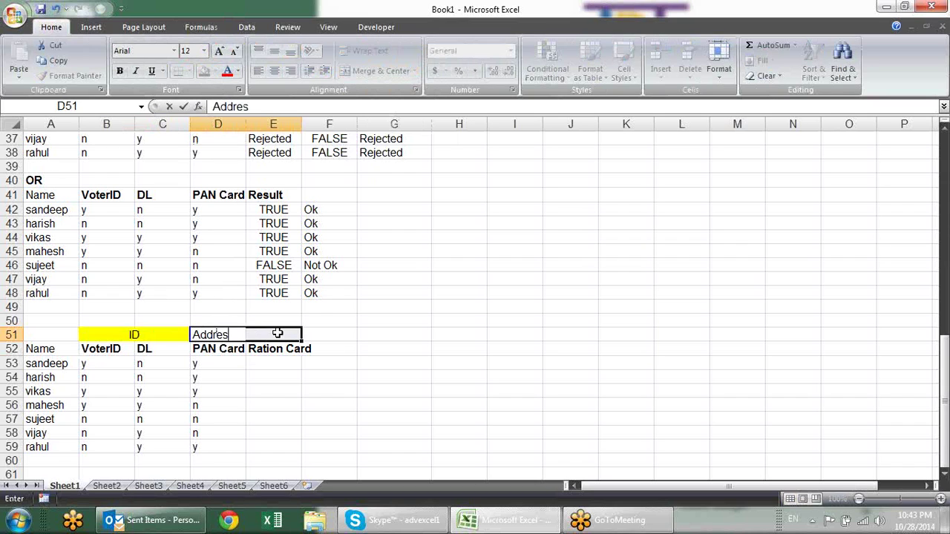
text(s Prof)
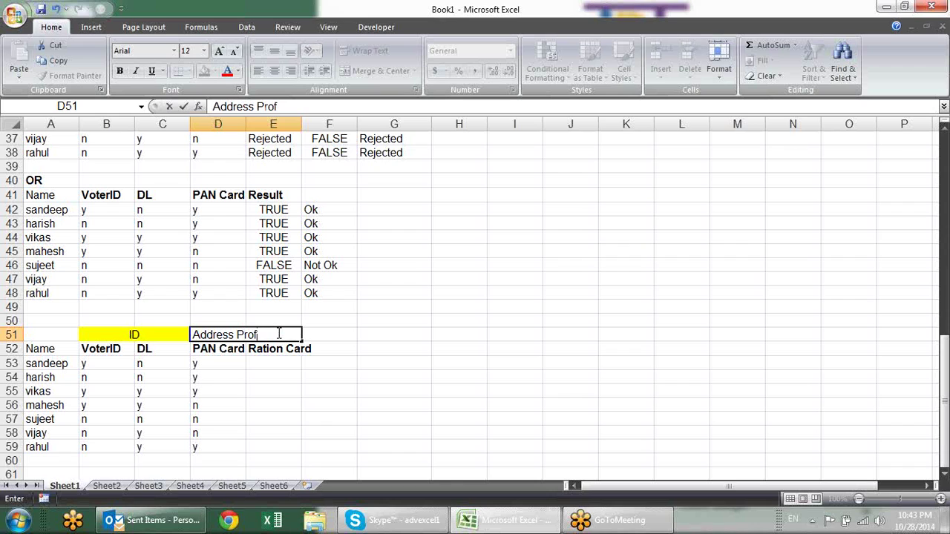
key(Return)
click(414, 70)
click(371, 86)
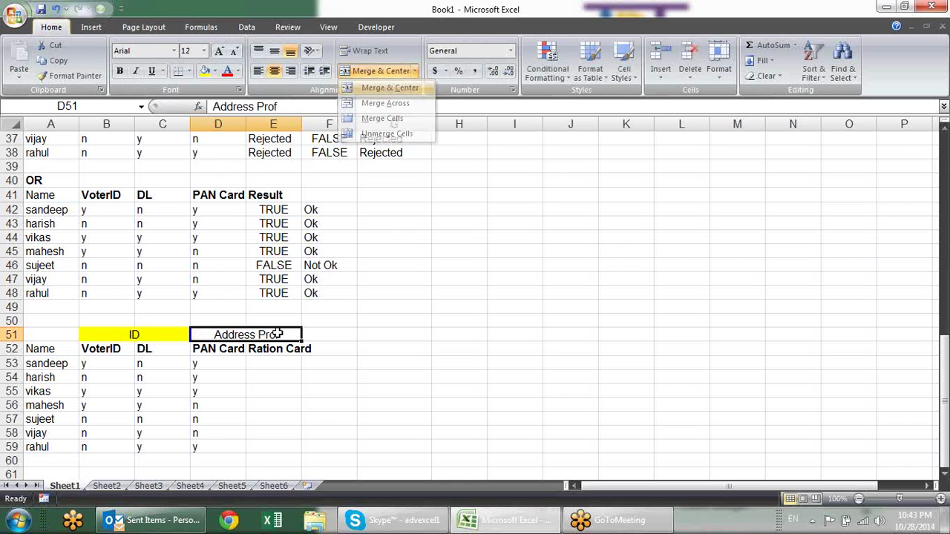
click(214, 71)
click(266, 128)
click(426, 311)
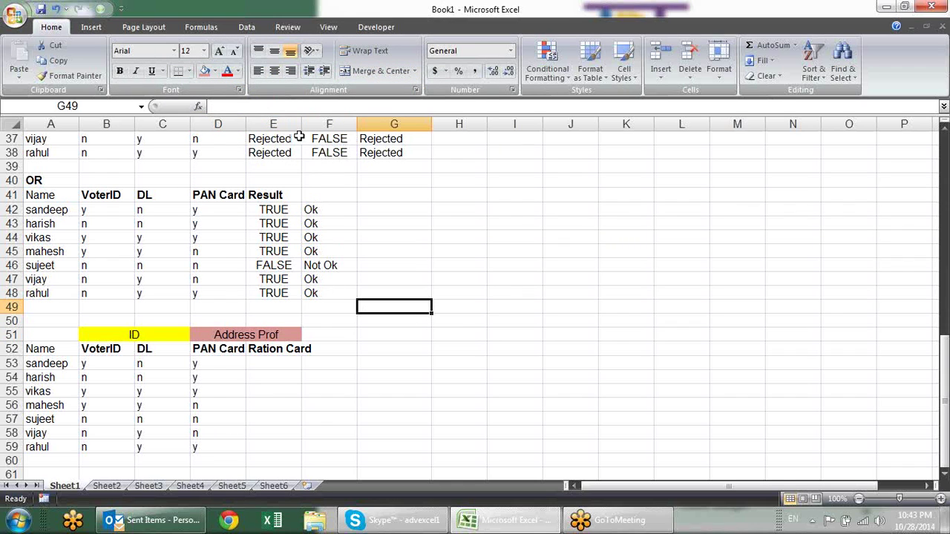
drag(301, 124, 314, 124)
click(360, 376)
- Rename C52 to 'Adhar Card' and D52 to 'DL', and widen column C to fit
click(119, 350)
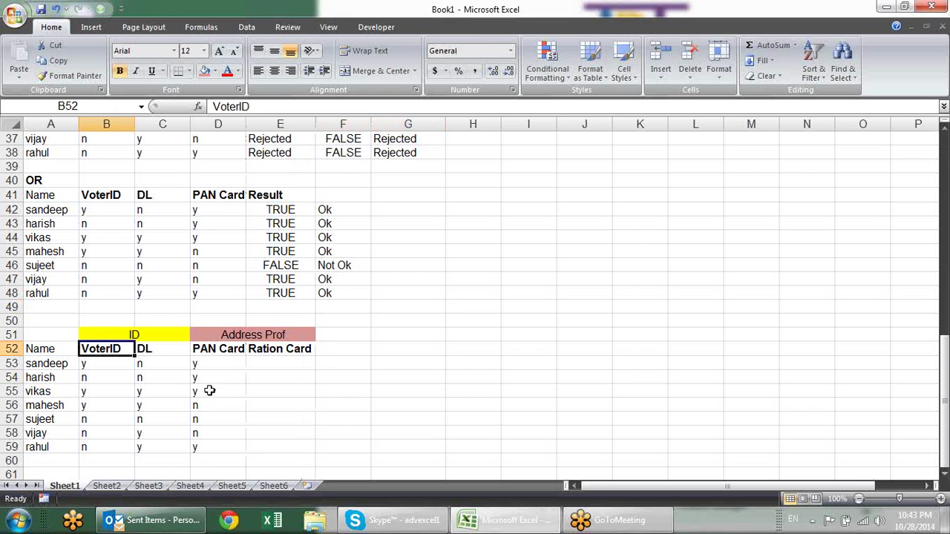
click(172, 350)
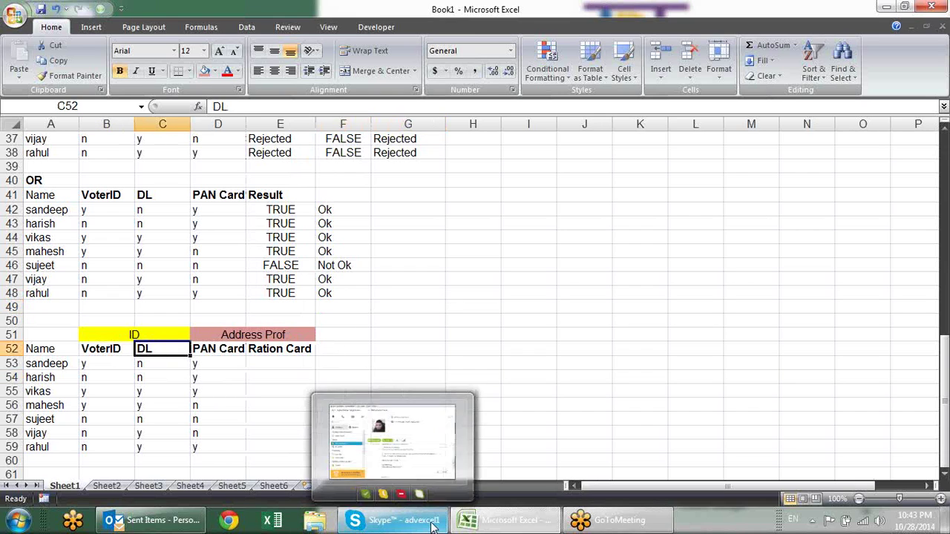
text(Adhar)
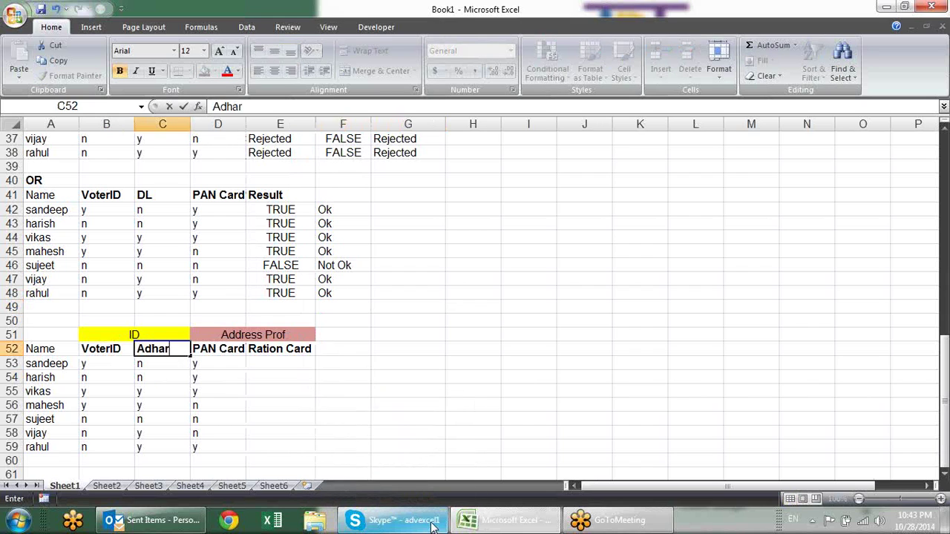
text( Card)
key(Tab)
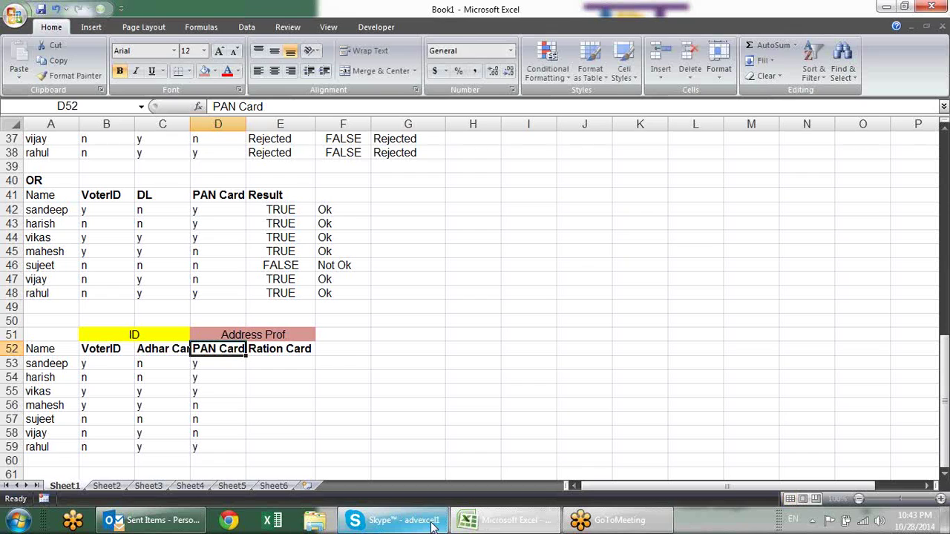
text(DL)
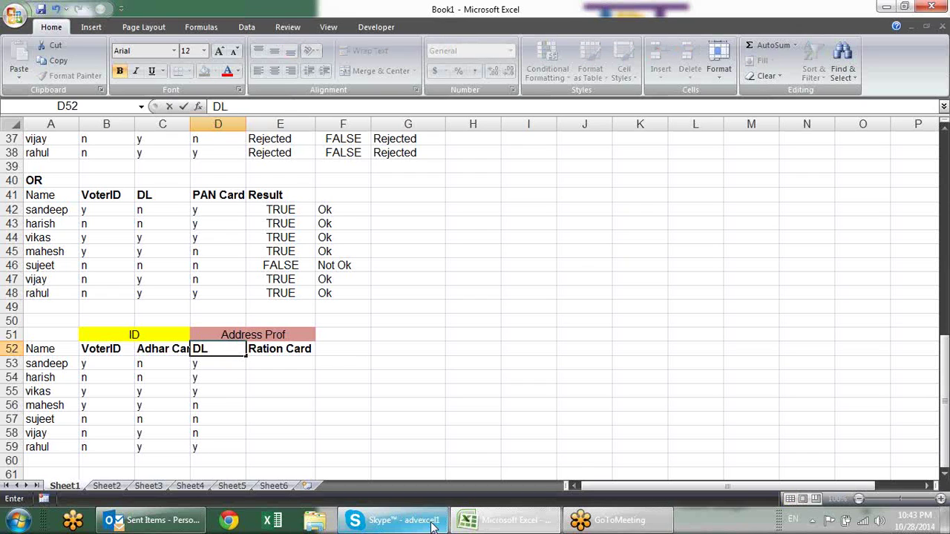
key(Tab)
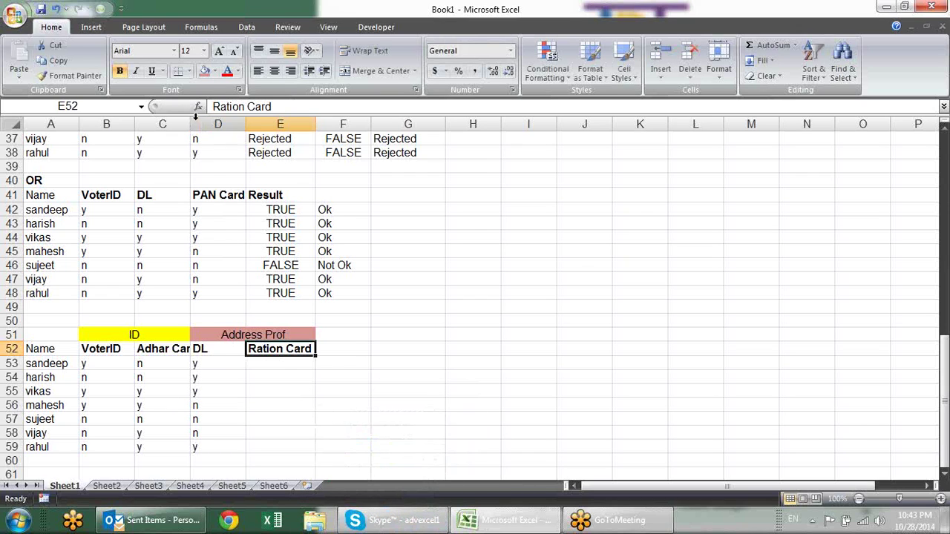
drag(190, 122, 201, 122)
click(259, 360)
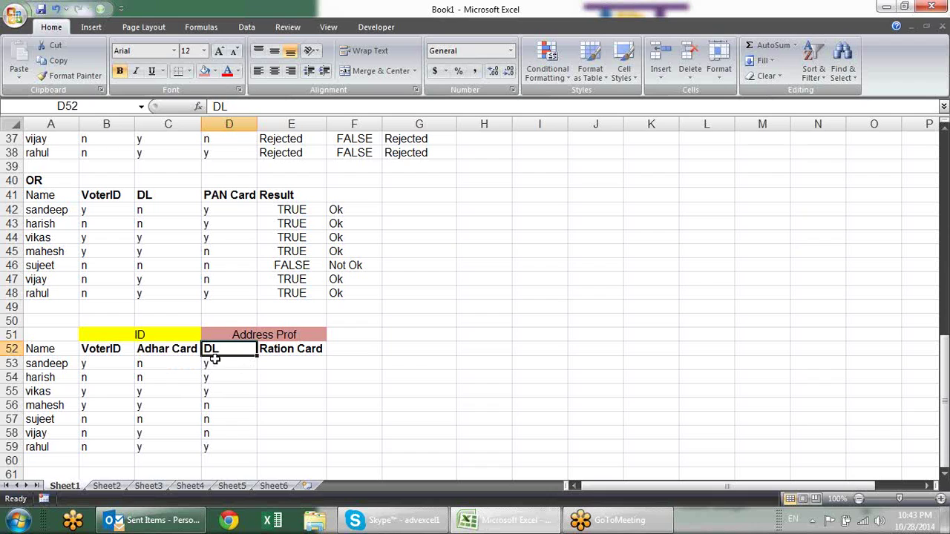
click(181, 359)
click(248, 369)
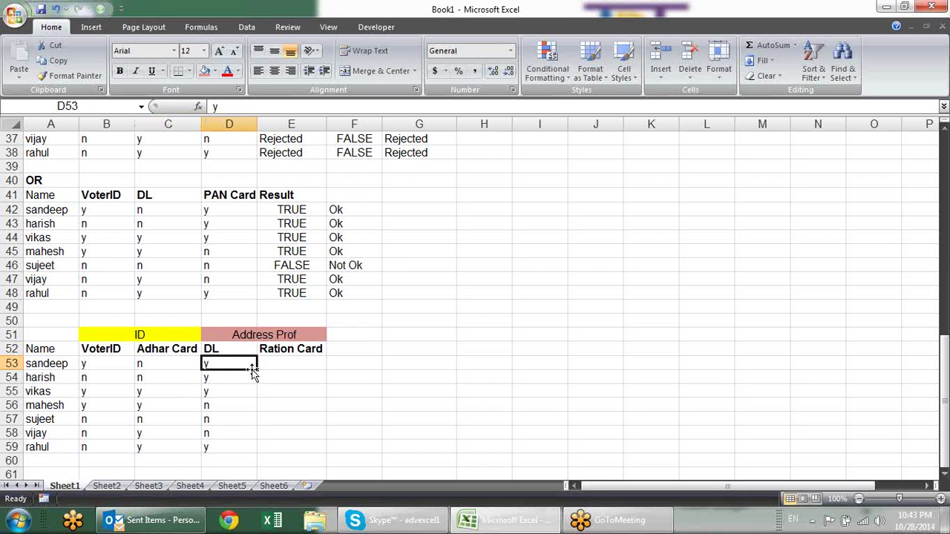
- Fill the Ration Card column with n, y, n, y, y, n, y for the seven people
key(Right)
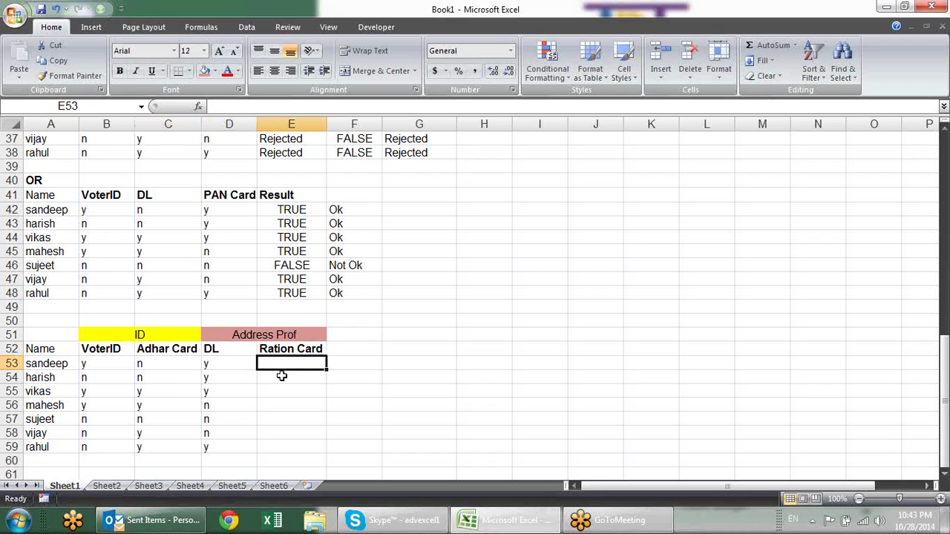
text(n)
key(Return)
text(y)
key(Return)
text(n)
key(Return)
text(y)
key(Return)
text(y)
key(Return)
text(n)
key(Return)
text(y)
key(Return)
- Enter n for mahesh's VoterID, Adhar Card and Ration Card
key(Up)
key(Up)
key(Up)
key(Up)
key(Up)
key(Up)
key(Up)
key(Left)
key(Left)
key(Left)
key(Down)
key(Down)
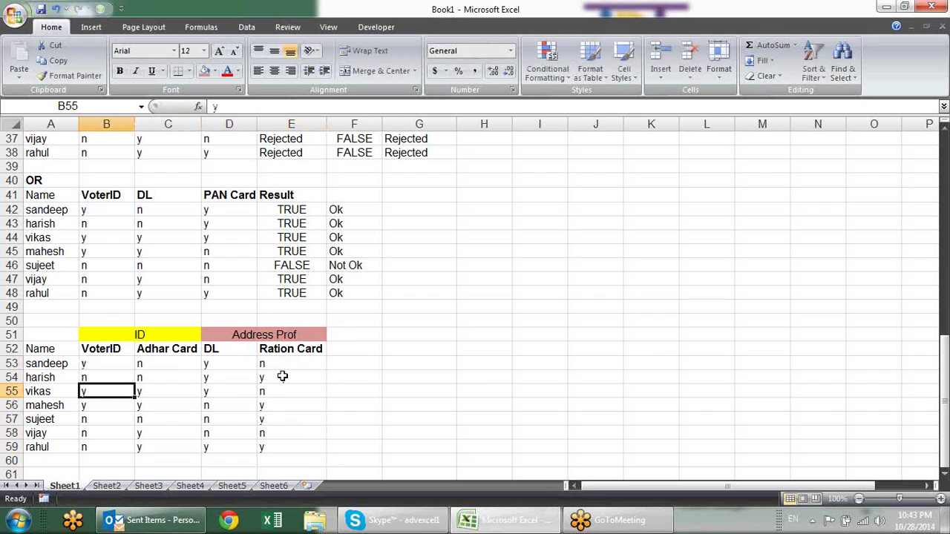
key(Down)
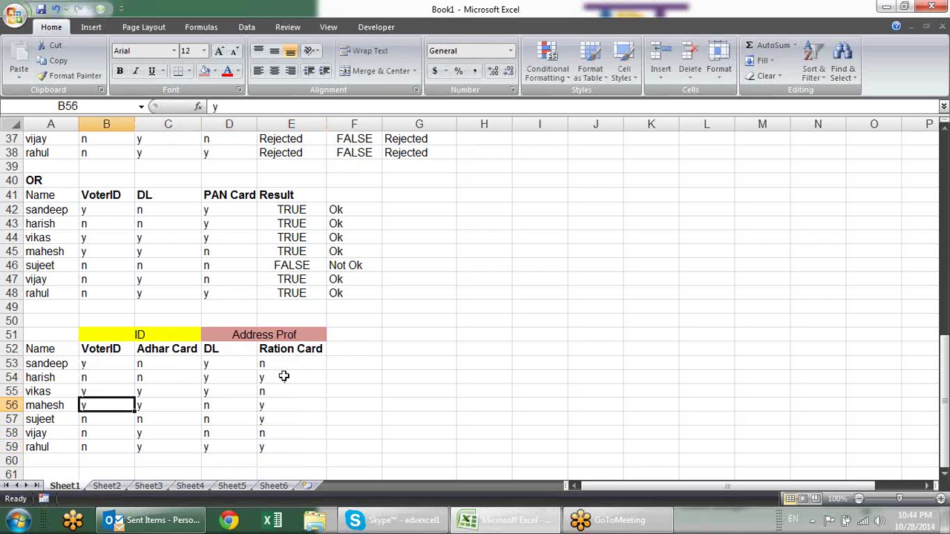
text(n)
key(Tab)
text(n)
key(Tab)
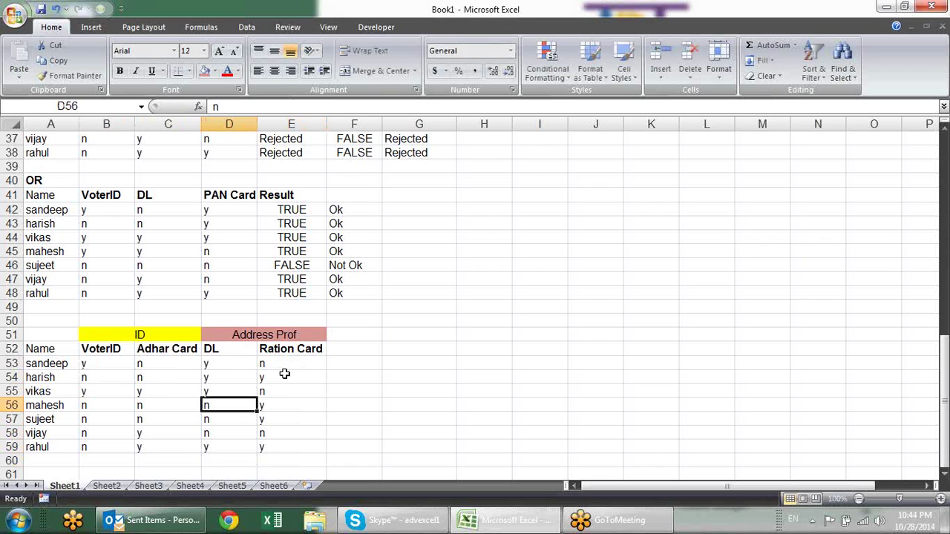
key(Tab)
text(n)
key(Up)
key(Up)
key(Up)
key(Up)
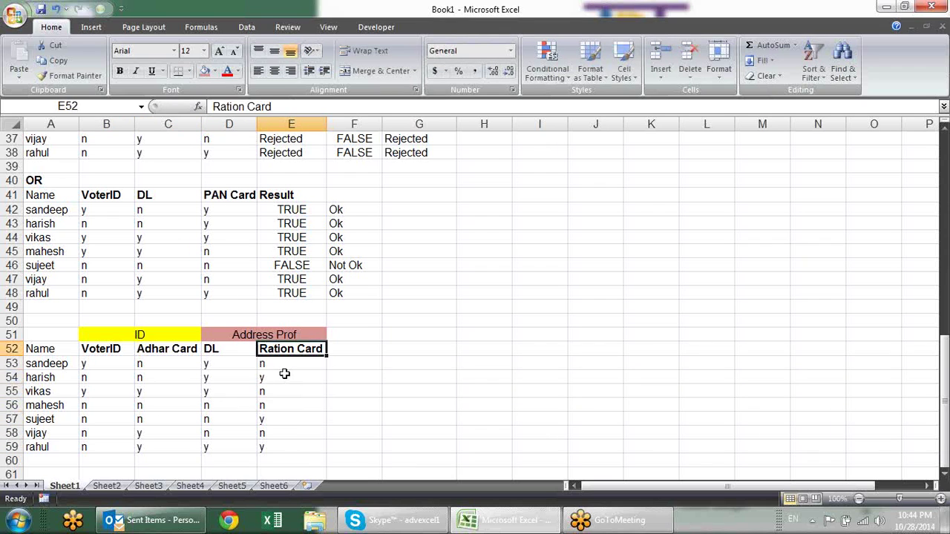
- Review sandeep's ID and address proof answers and the group headings, ending on F53
key(Left)
key(Left)
key(Left)
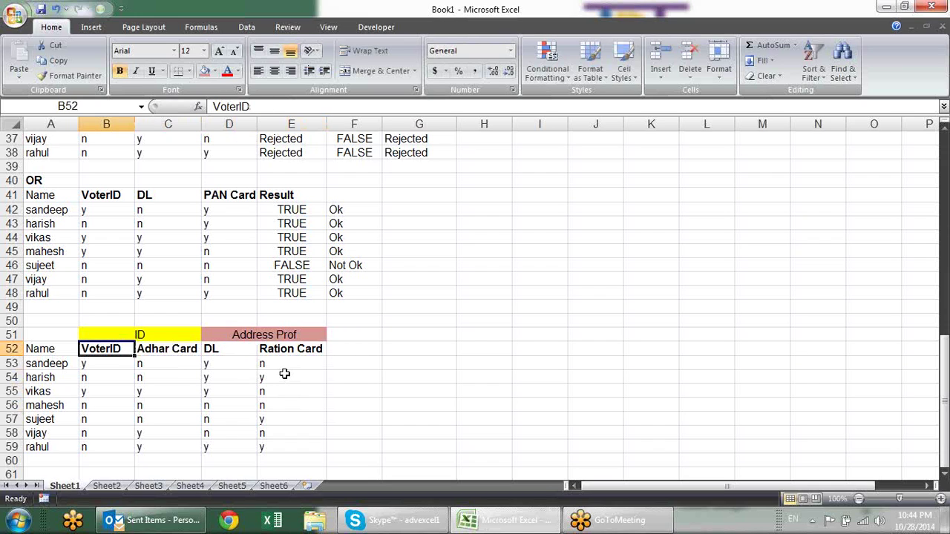
key(Down)
key(shift+Right)
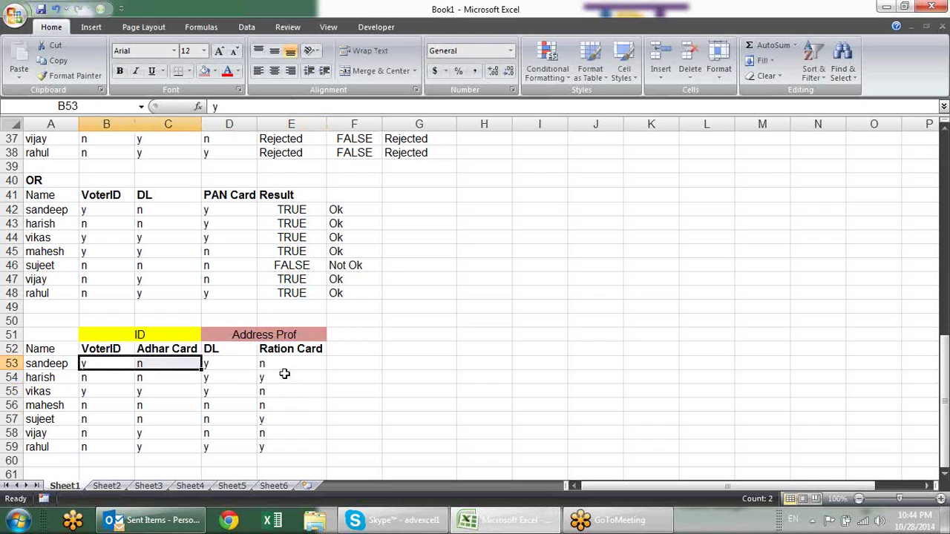
key(Right)
key(Right)
key(shift+Right)
key(shift+Right)
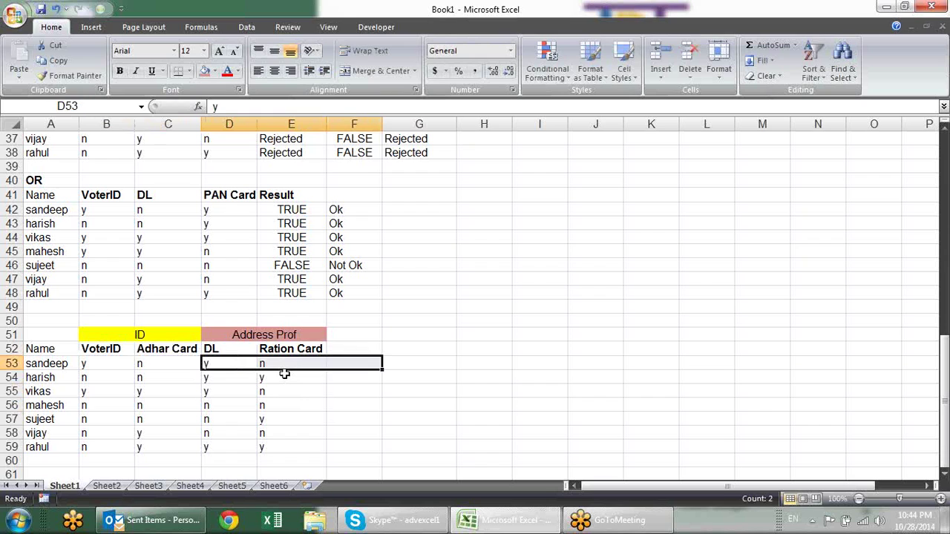
key(shift+Left)
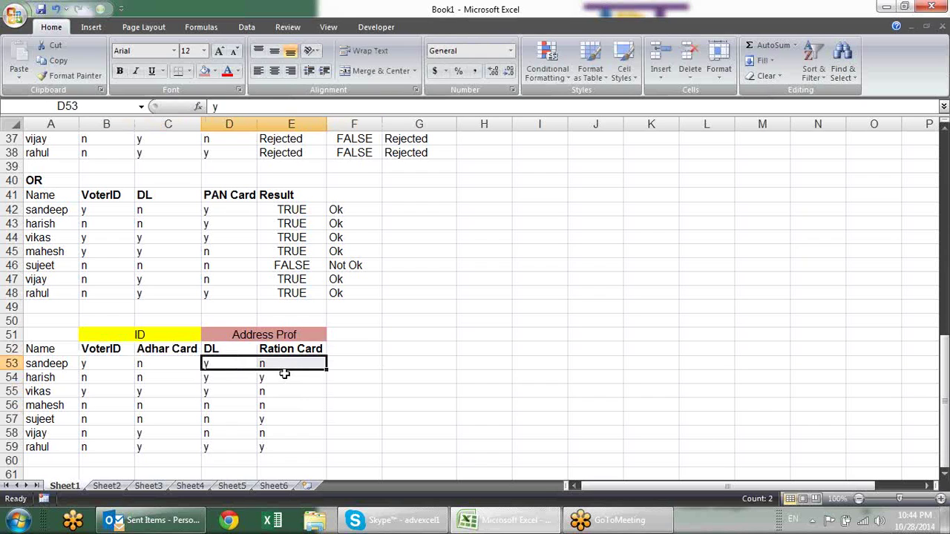
key(Up)
key(Up)
key(shift+Left)
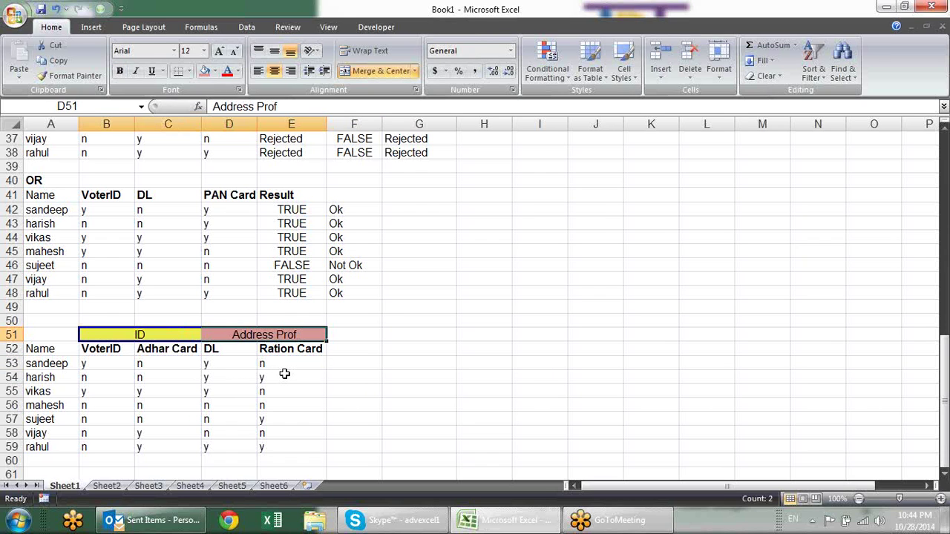
key(Right)
key(Right)
key(Left)
key(Left)
key(Down)
key(Right)
key(Right)
key(Right)
key(Down)
key(Left)
key(Left)
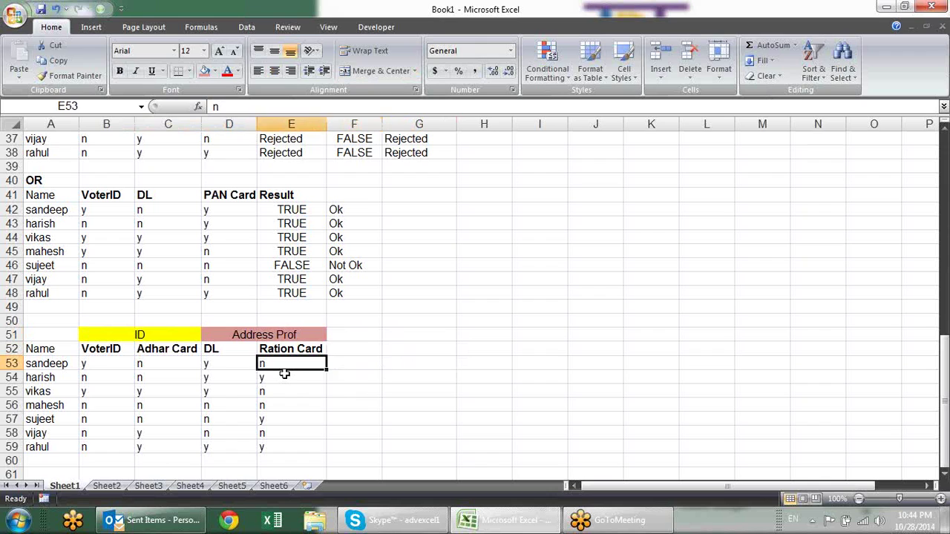
key(Left)
key(Left)
key(shift+Left)
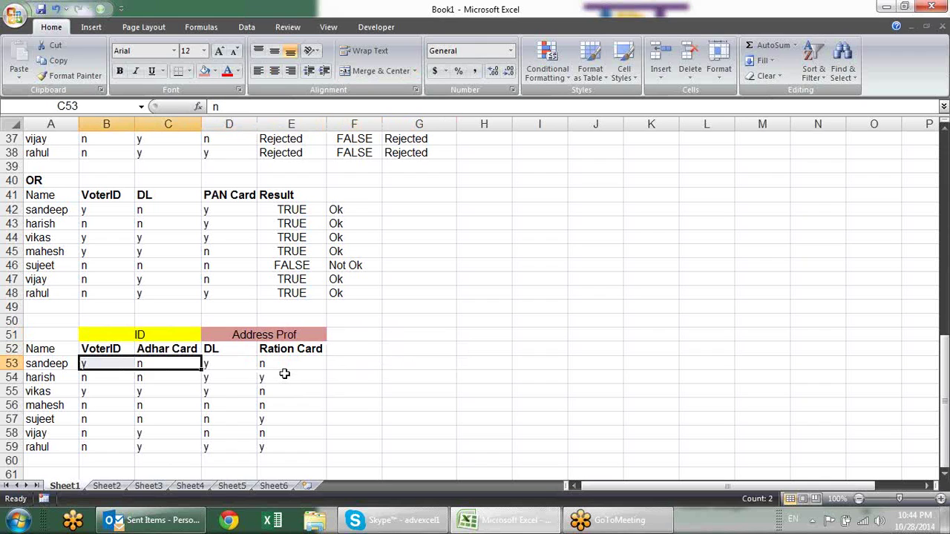
key(Right)
key(shift+Right)
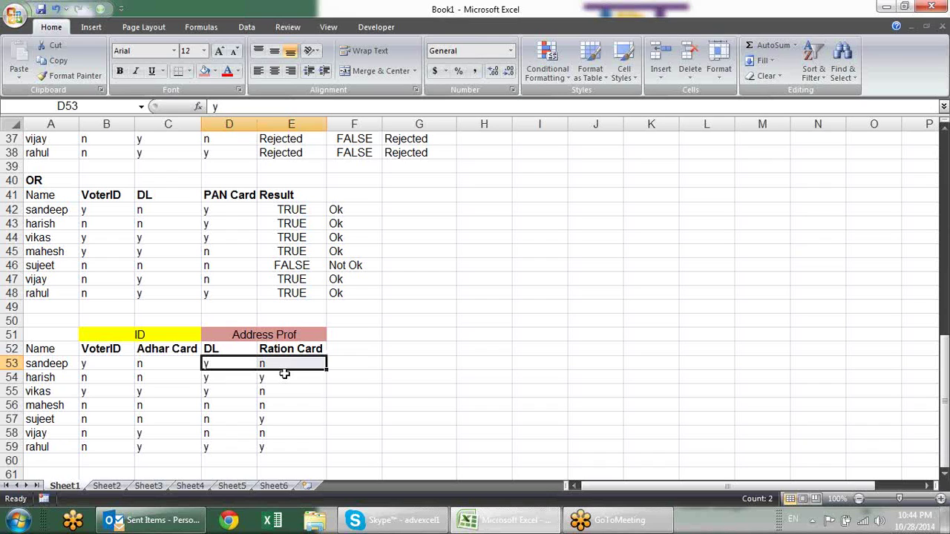
key(Right)
key(Right)
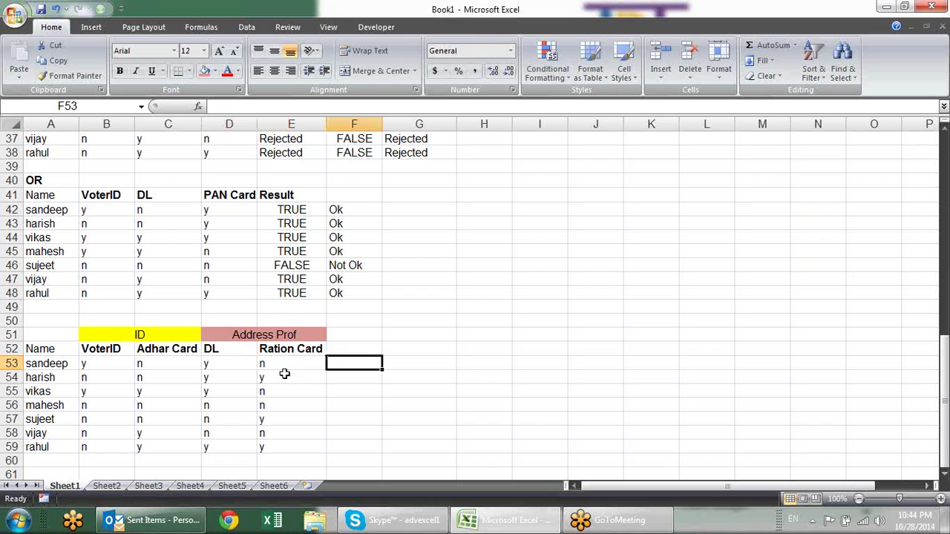
- Enter a formula in F53 checking whether sandeep's VoterID equals "y"
text(=)
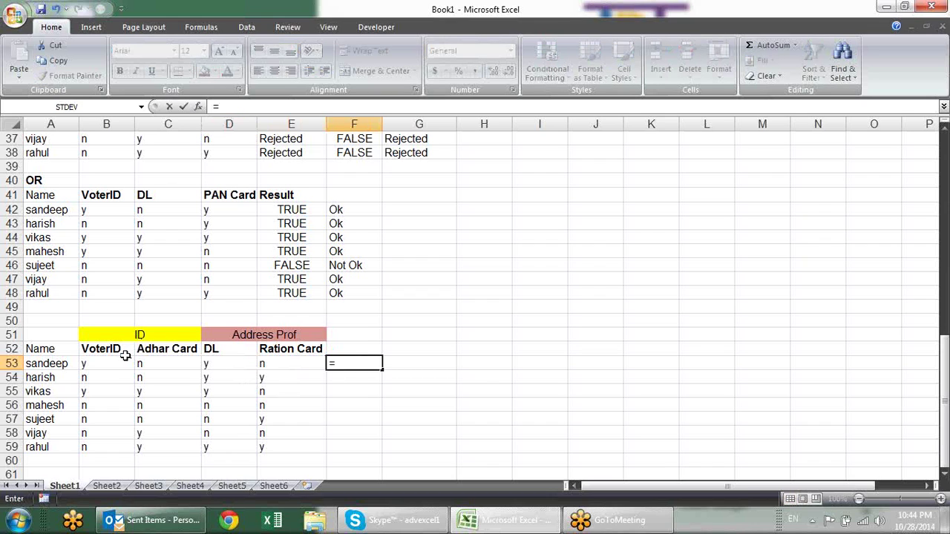
click(125, 362)
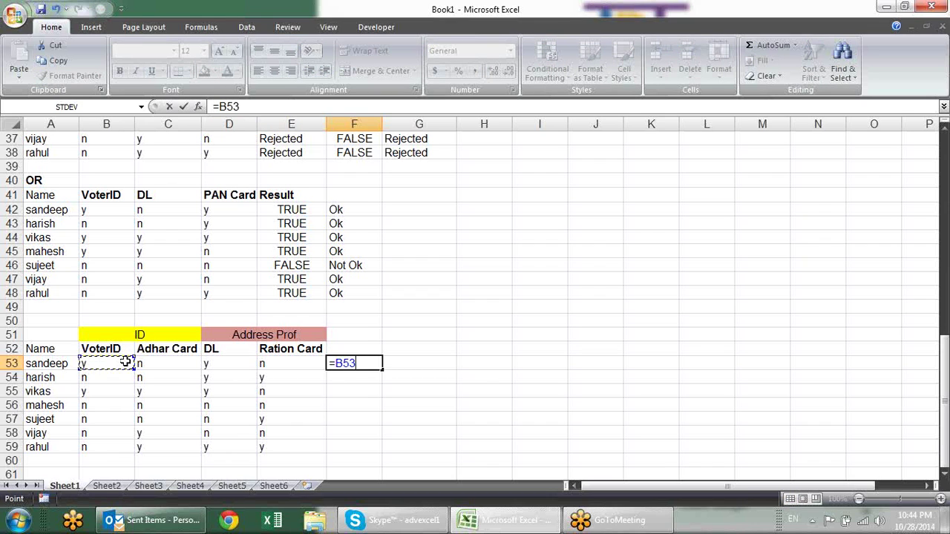
text(=y)
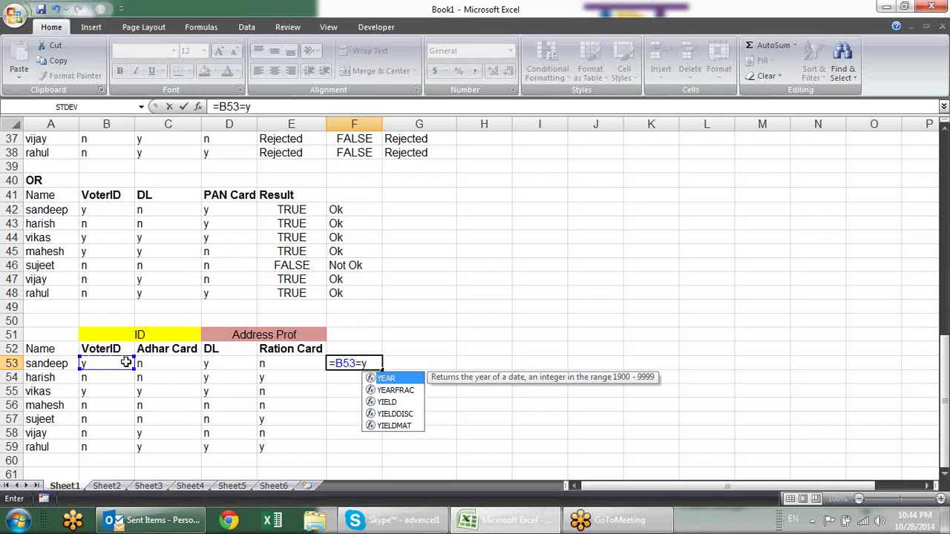
key(BackSpace)
text("y")
key(Return)
key(Up)
key(Right)
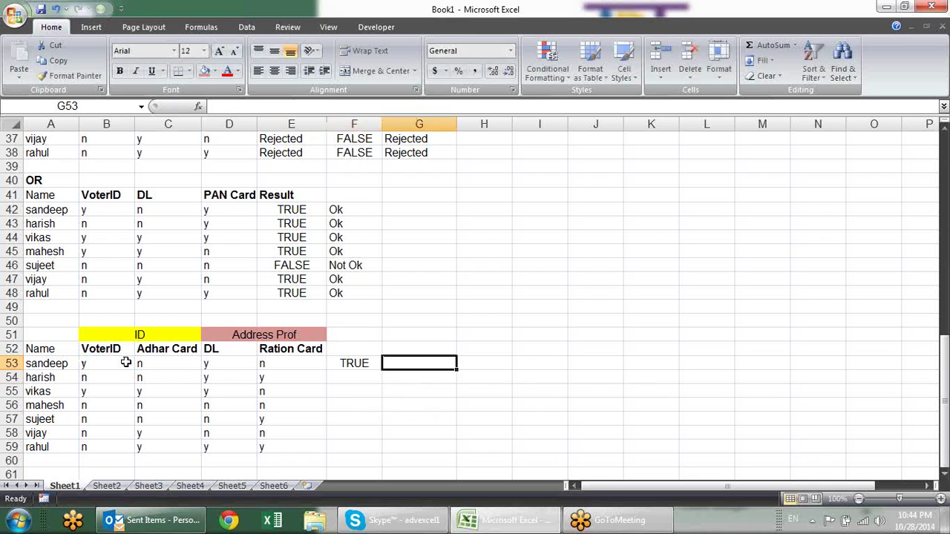
key(Left)
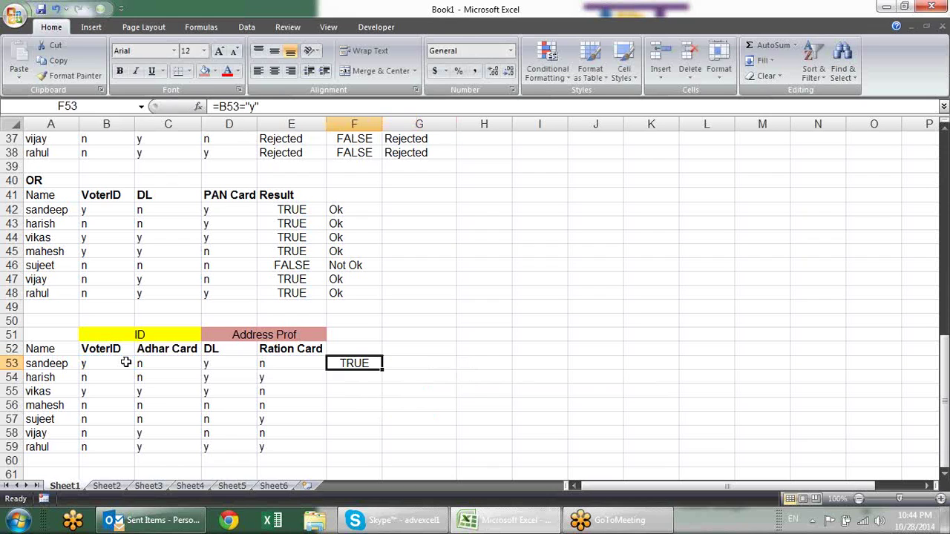
- Turn it into =OR(B53="y",C53="y") and fill it down to F59
key(F2)
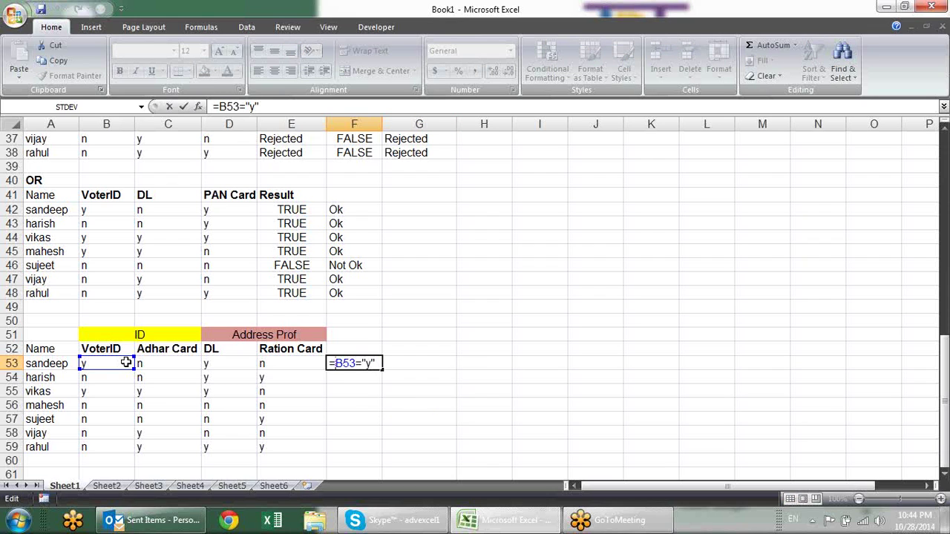
text(OR()
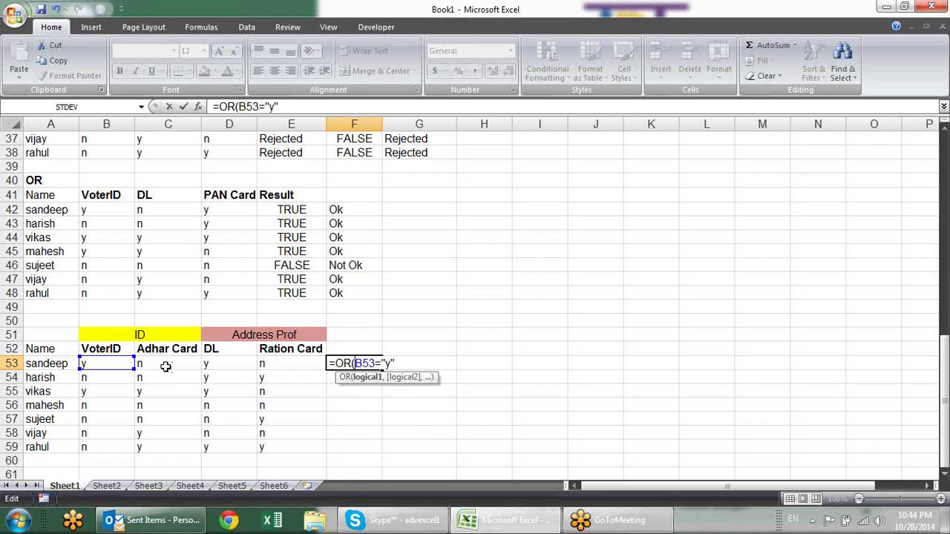
click(404, 362)
text(,)
click(188, 364)
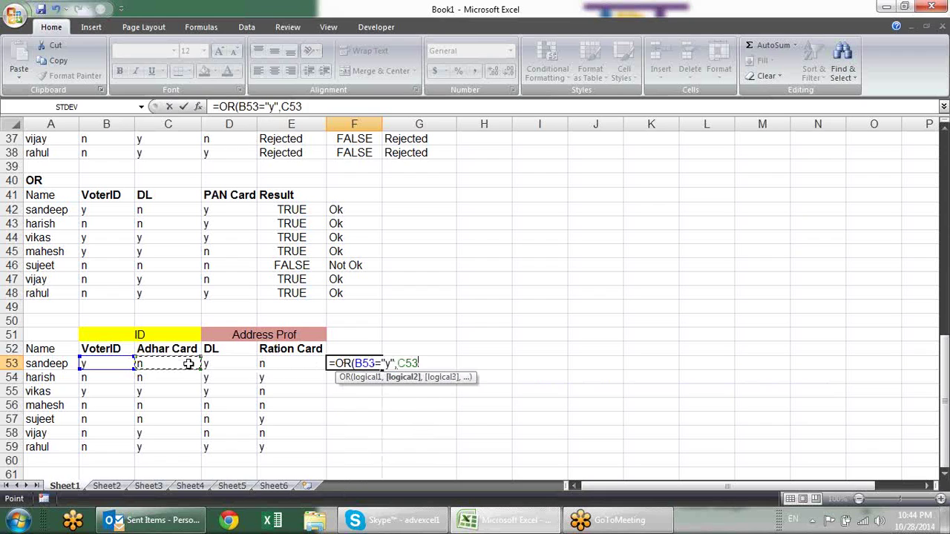
text(="y"))
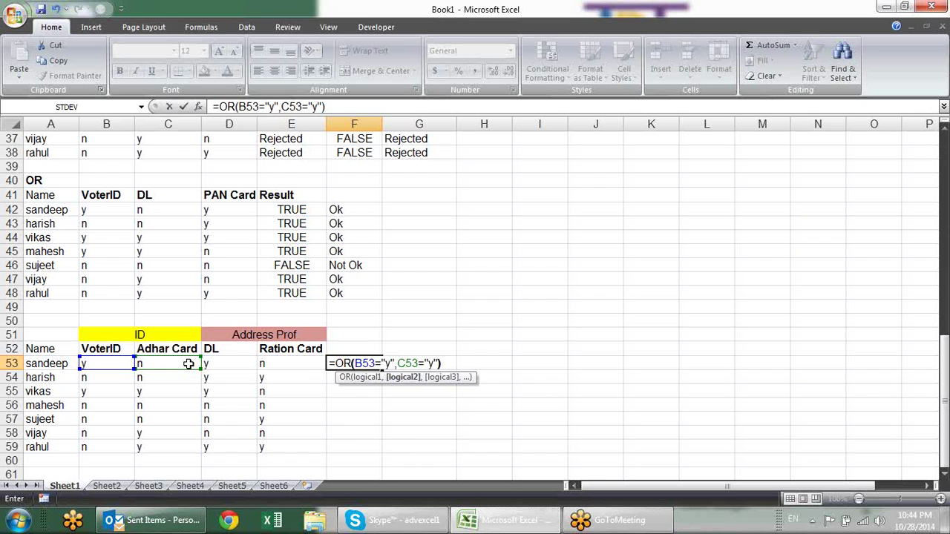
key(Return)
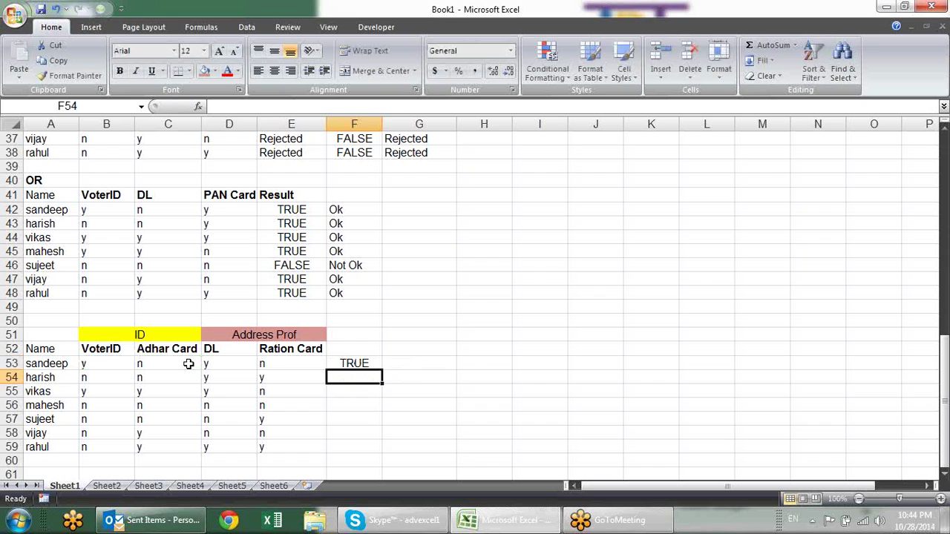
key(Up)
drag(382, 368, 383, 453)
- Enter =OR(D53="y",E53="y") in G53 and fill it down to G59
click(418, 364)
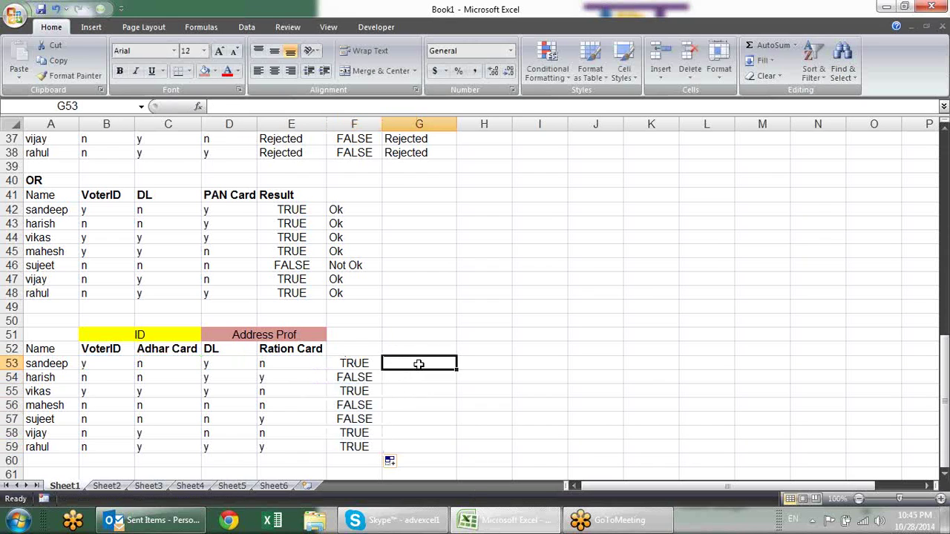
text(=or)
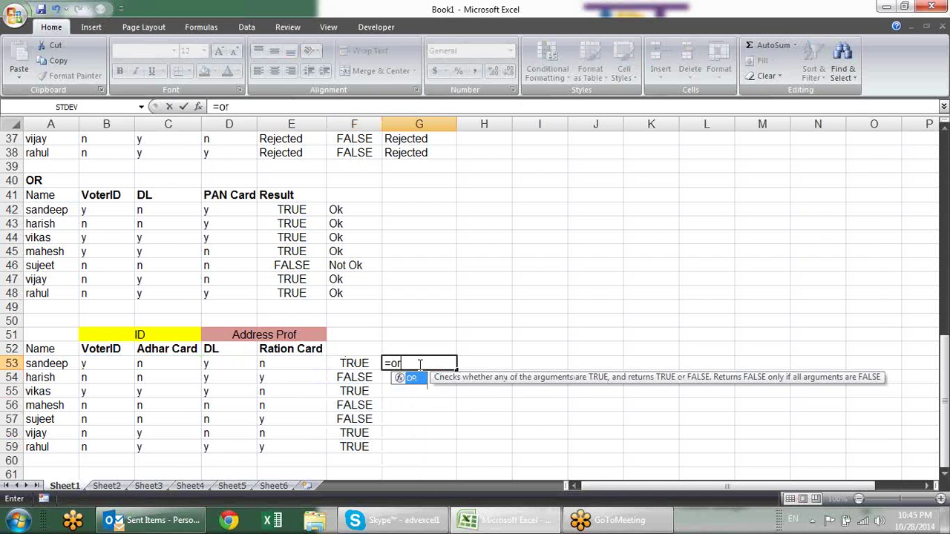
text(()
click(235, 364)
text(="y")
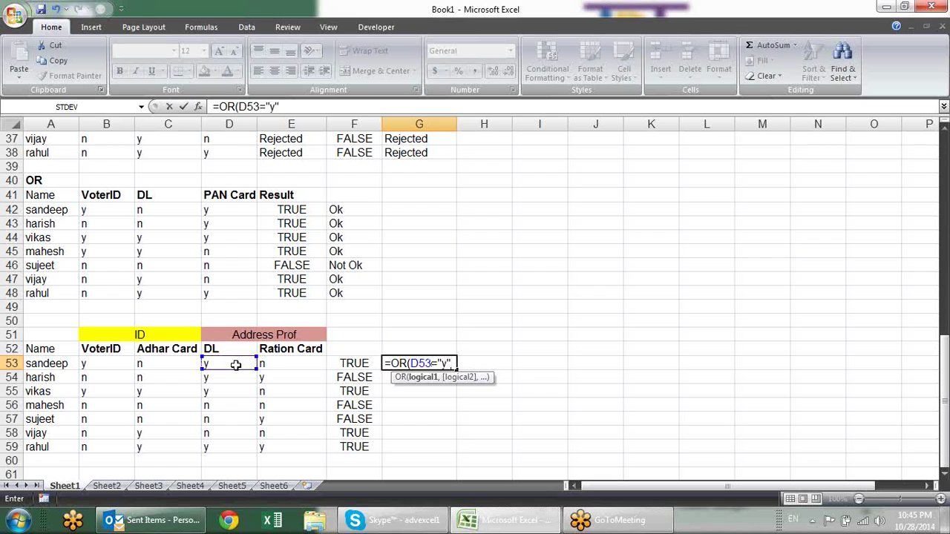
text(,)
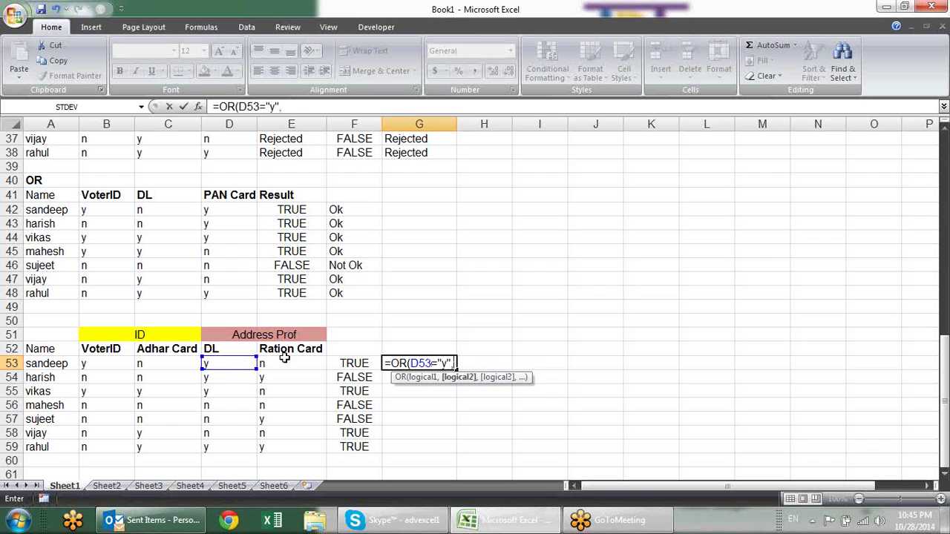
click(287, 360)
text(="y")
key(Return)
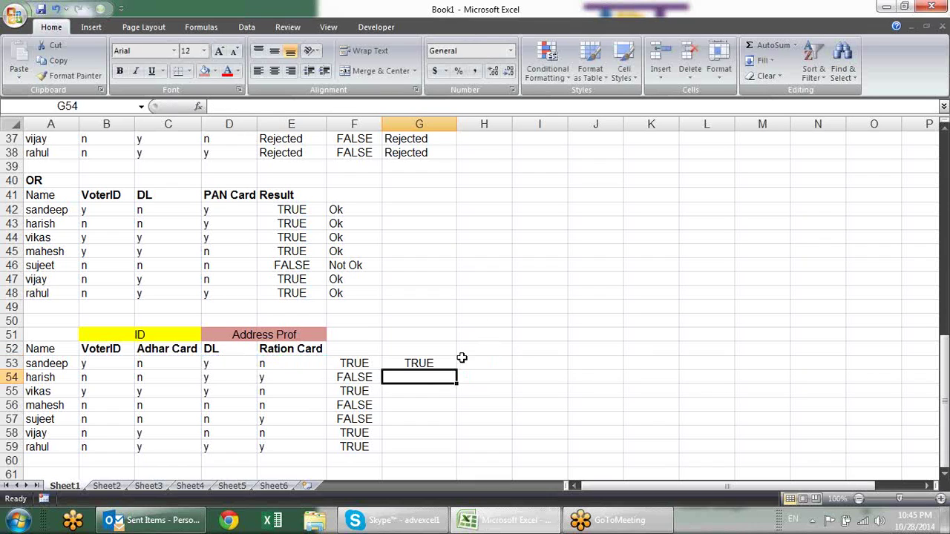
click(452, 363)
drag(456, 368, 445, 448)
click(412, 368)
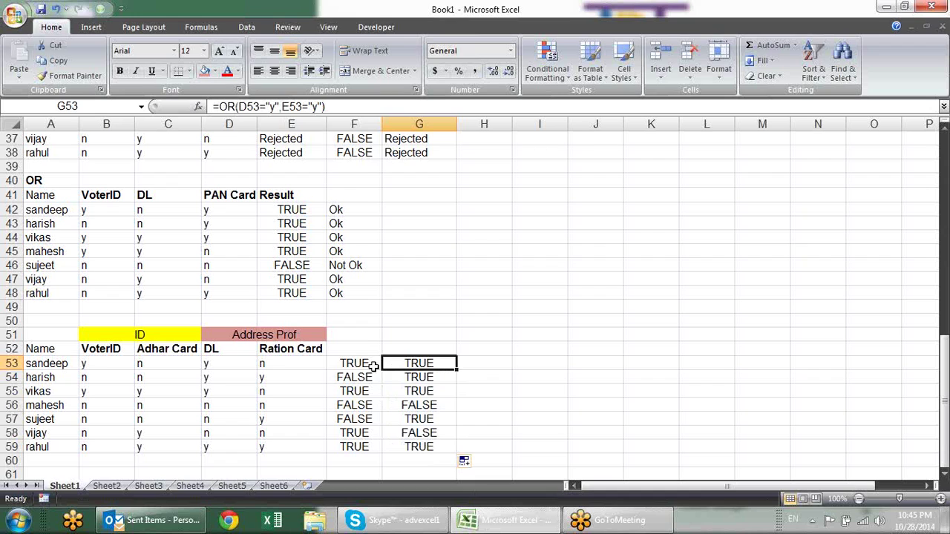
click(371, 363)
click(473, 364)
- Enter =AND(F53,G53) in H53 and copy it down through H59
text(=)
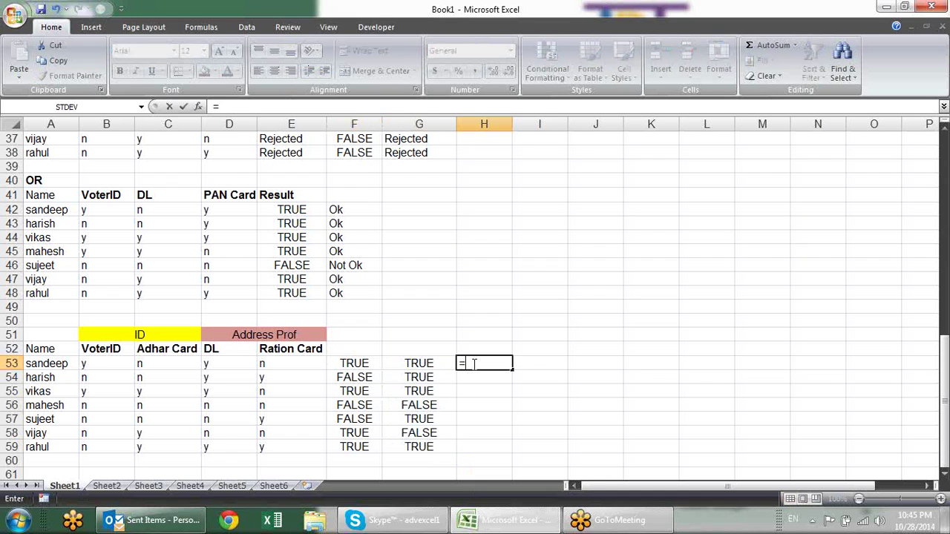
text(and)
key(Tab)
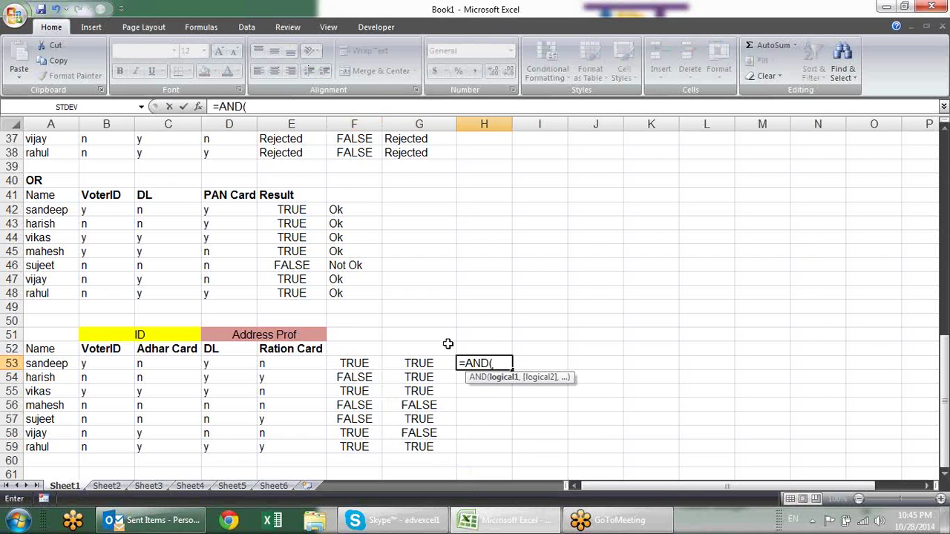
click(356, 361)
text(,)
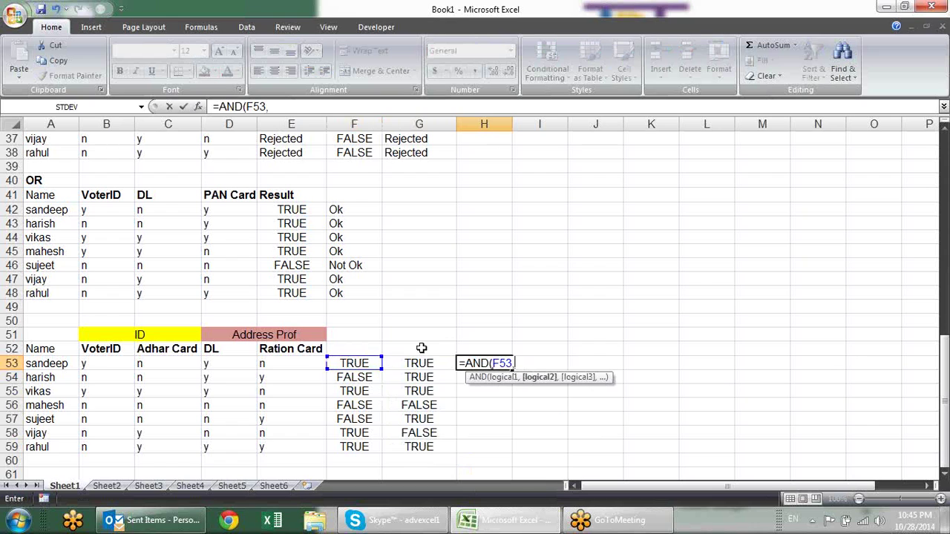
click(416, 363)
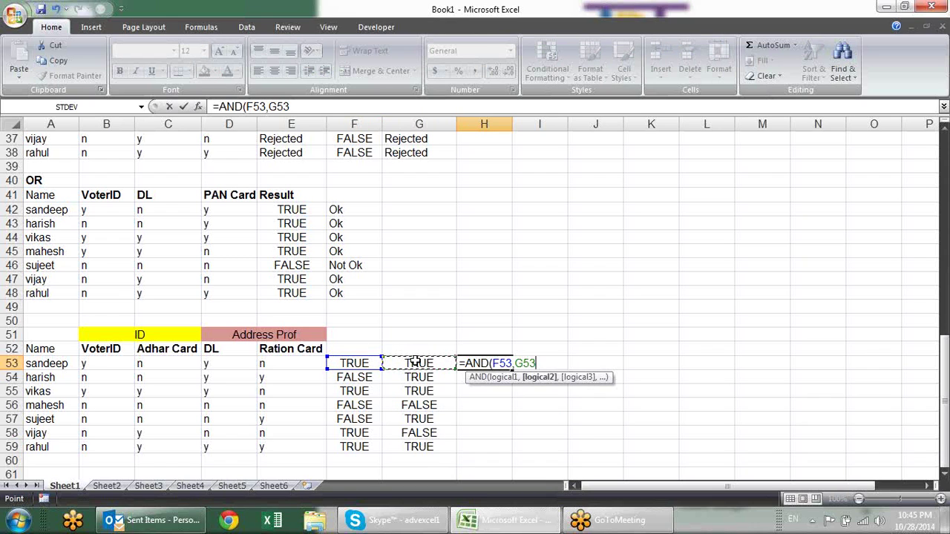
text())
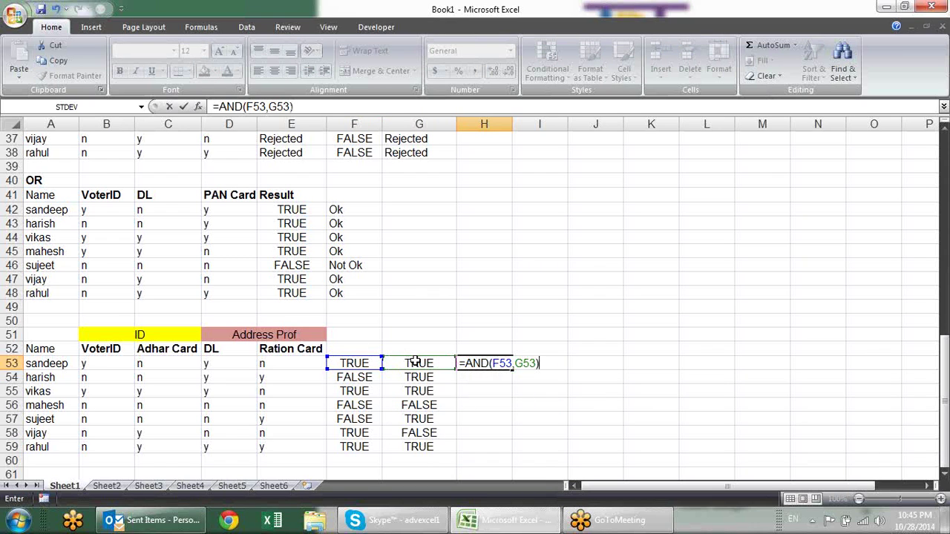
key(Return)
click(481, 361)
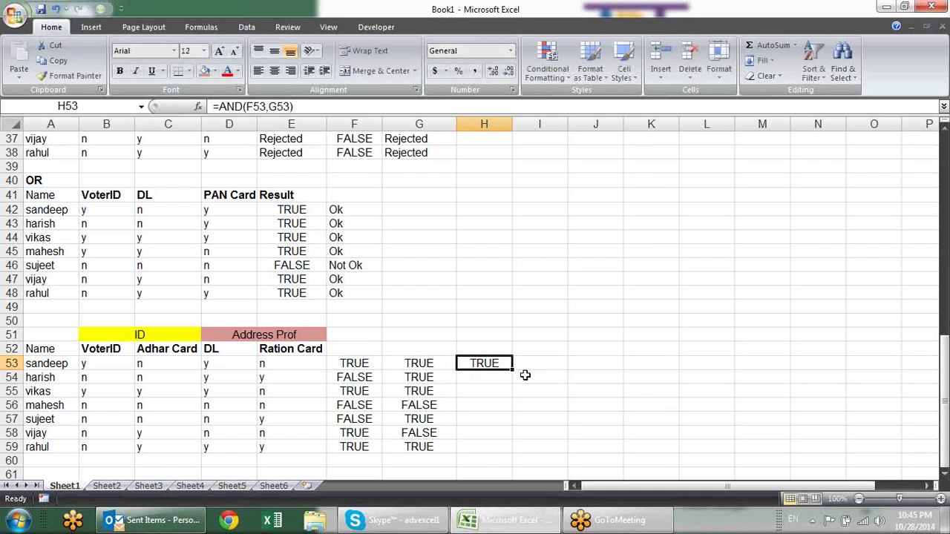
drag(511, 369, 509, 454)
- Enter =IF(H53,"OK","Not ok") in I53 and fill it down to I59
click(544, 364)
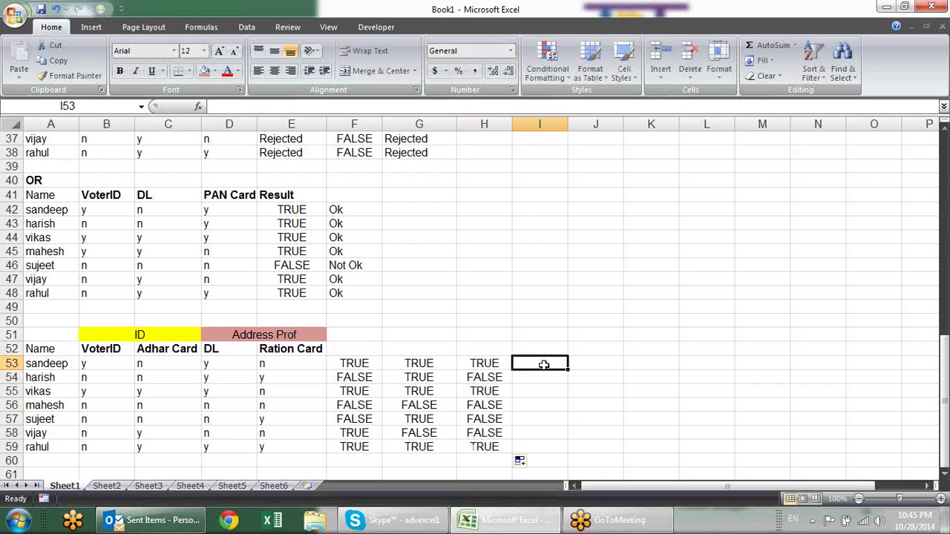
text(=if)
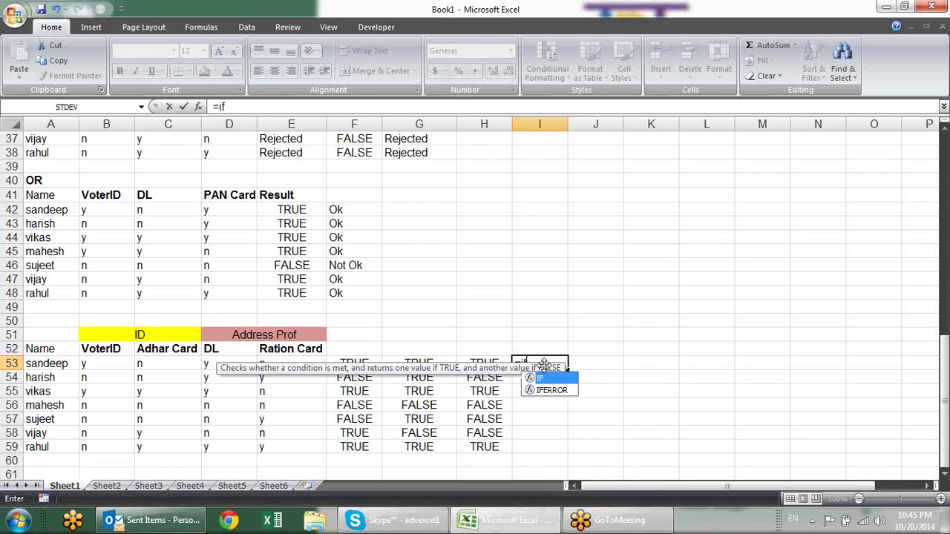
key(Tab)
click(489, 364)
text(,)
text(OK)
text(,)
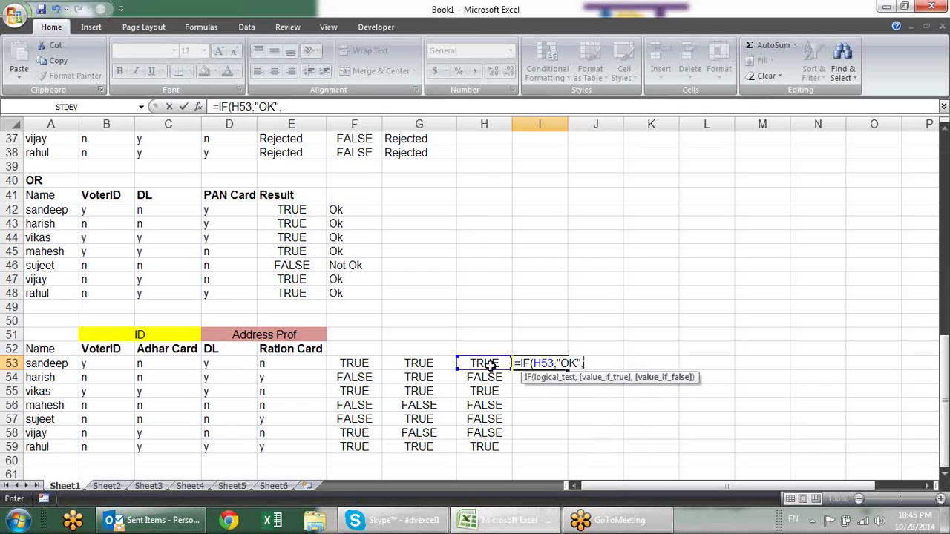
text(No)
text( ok))
key(Return)
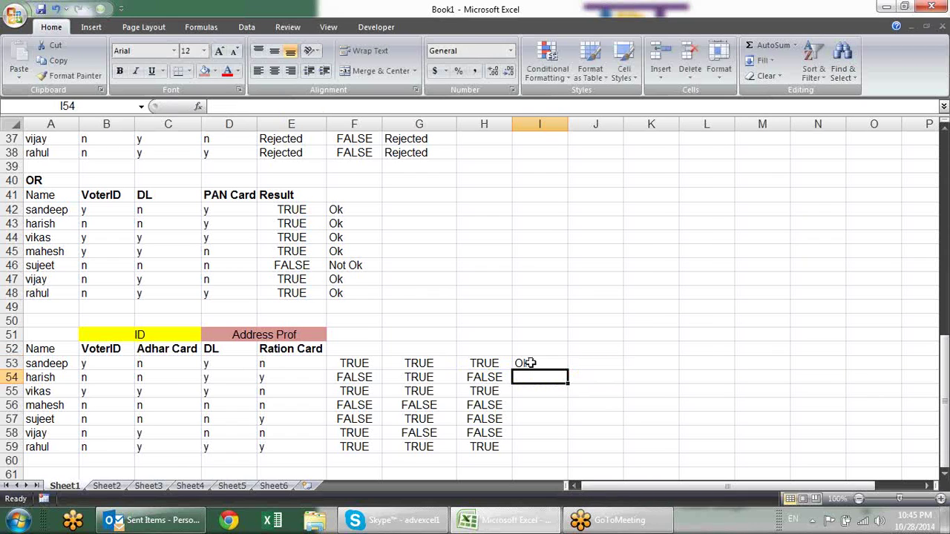
click(530, 363)
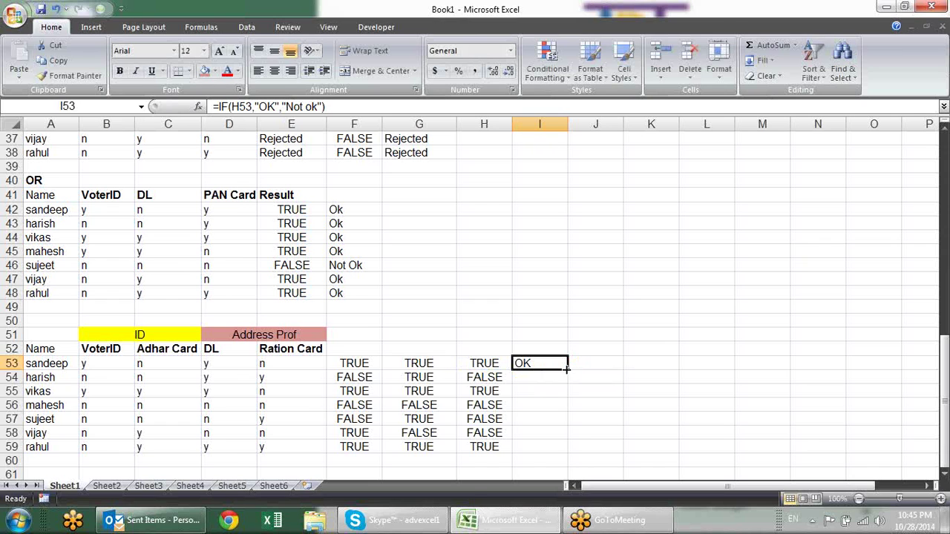
double_click(566, 368)
scroll(682, 386, down, 3)
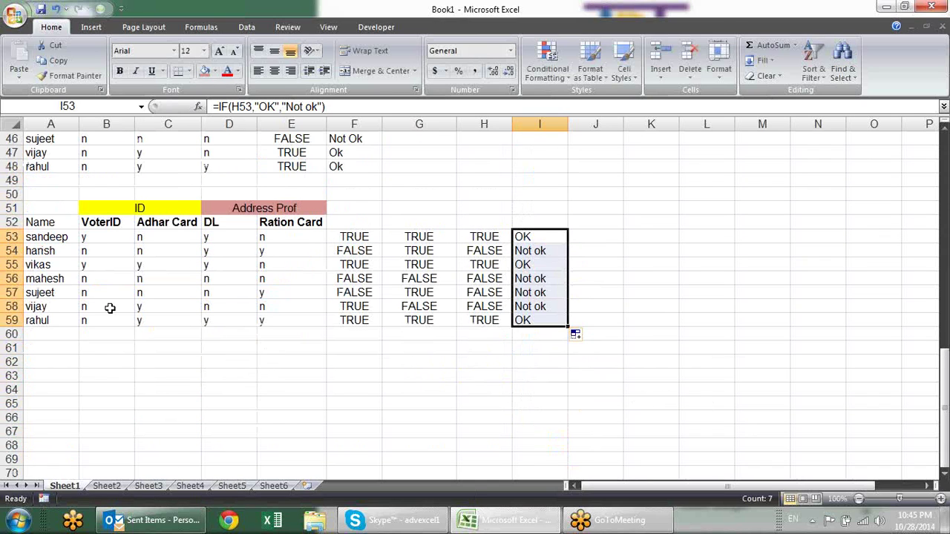
- Copy the ID/Address Prof table A51:I59 and paste it starting at A61
drag(33, 210, 537, 320)
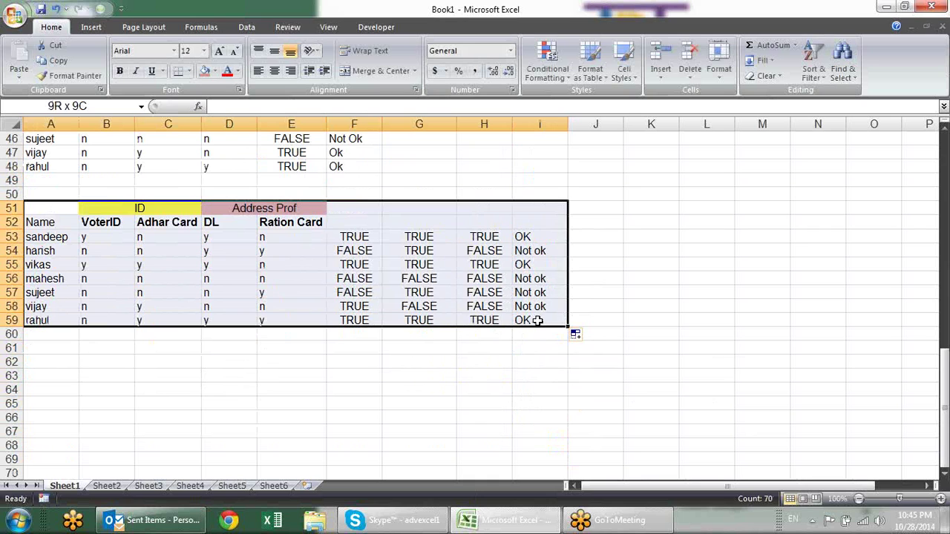
key(ctrl+c)
key(Down)
key(Down)
key(Down)
key(Down)
key(Down)
key(Down)
key(ctrl+v)
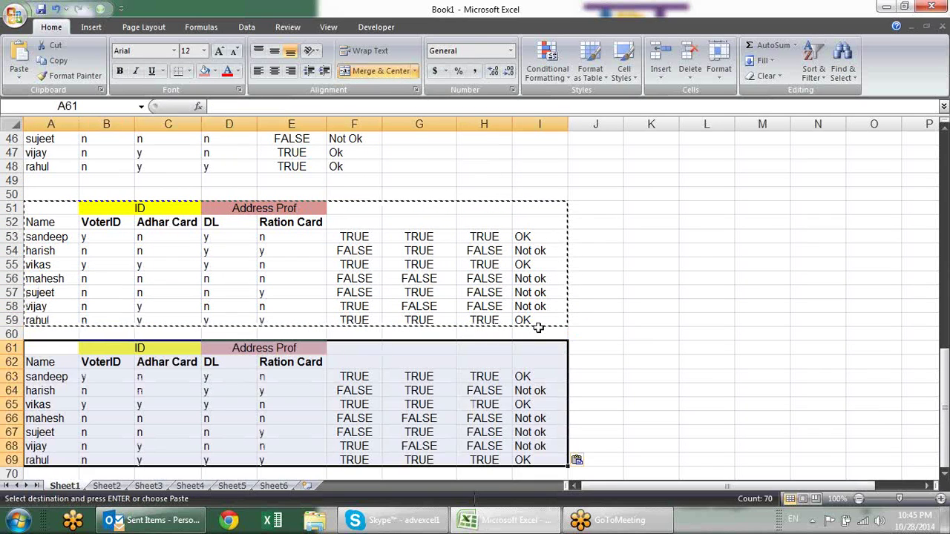
key(Escape)
- Inspect the copied OR and AND formulas in F63, G63 and H63
key(Down)
key(Down)
key(Right)
key(Right)
key(Right)
key(Right)
key(Right)
key(Right)
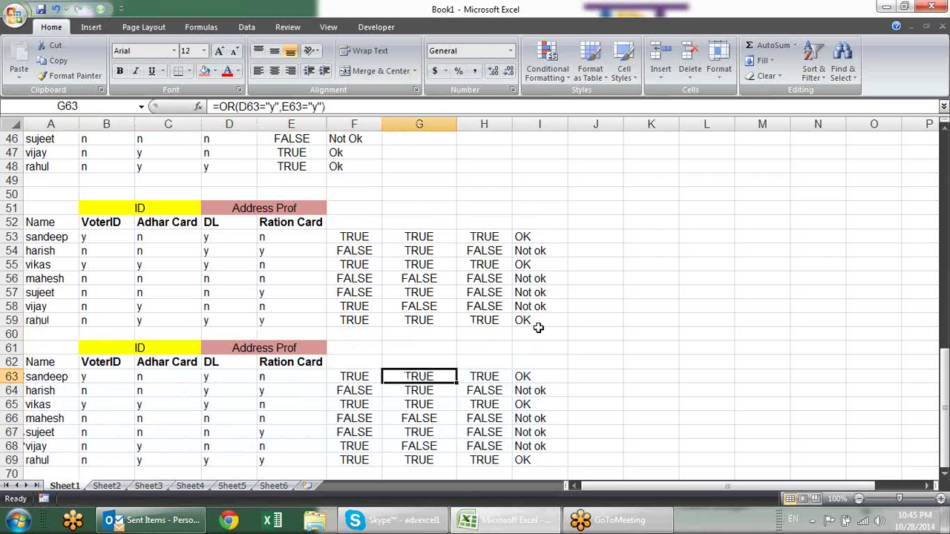
key(Right)
key(Left)
key(Left)
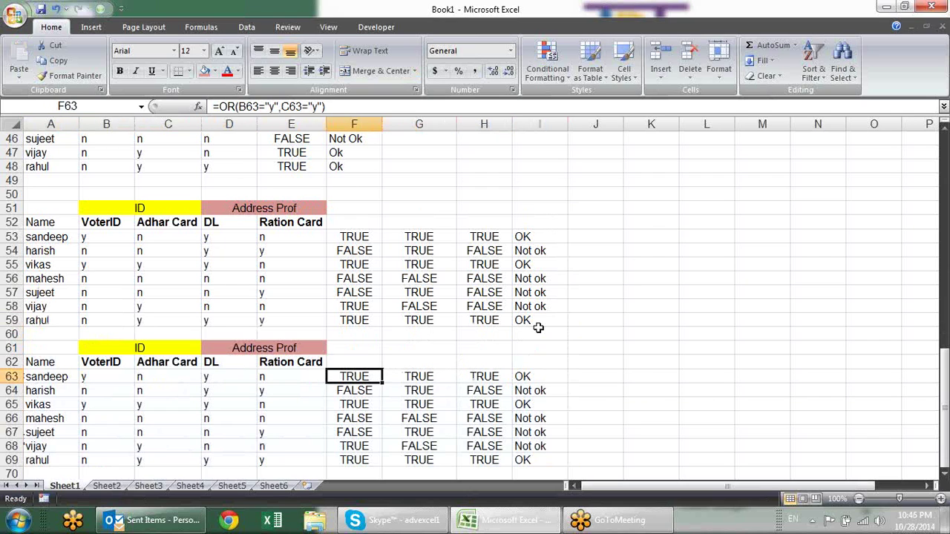
key(Right)
key(Right)
key(Left)
key(Left)
key(F2)
key(Tab)
key(F2)
key(Escape)
- Review H63's AND formula and I63's IF formula before combining them
key(Tab)
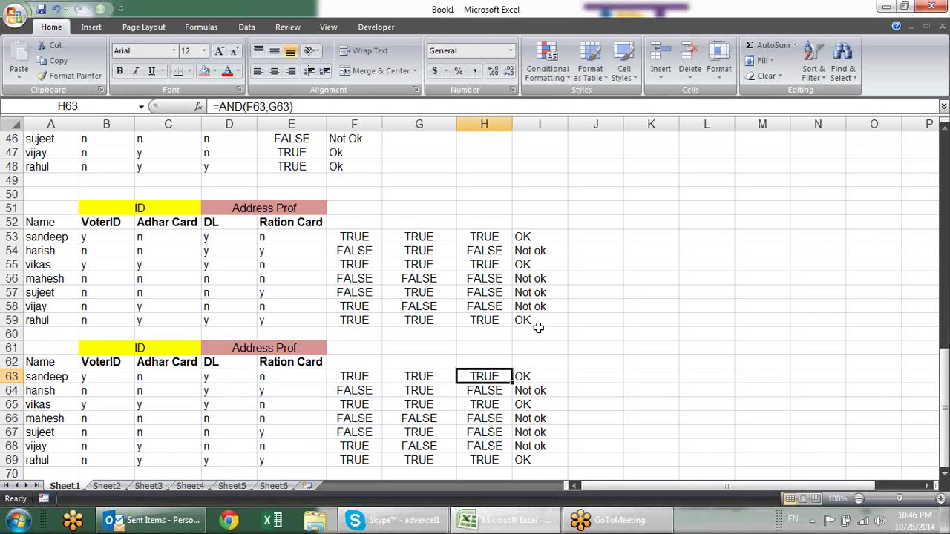
key(F2)
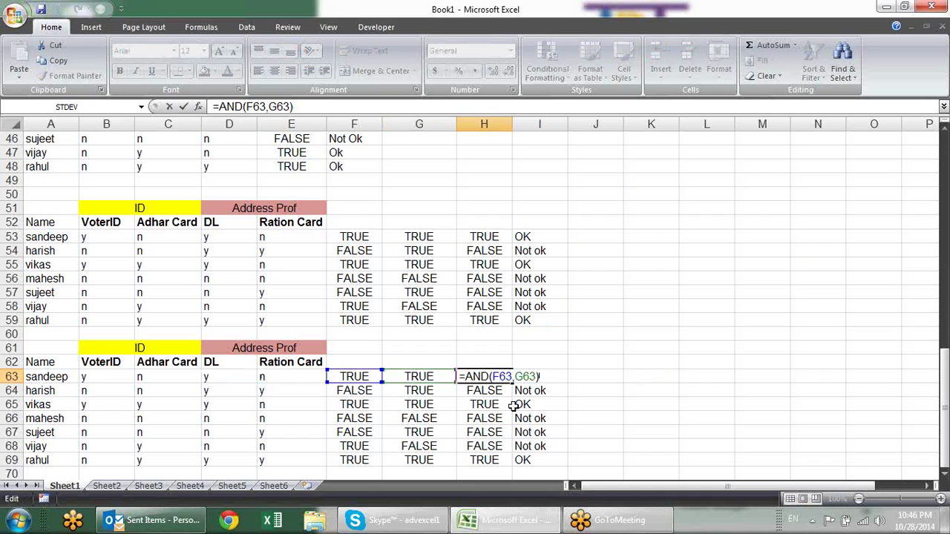
click(555, 376)
key(F2)
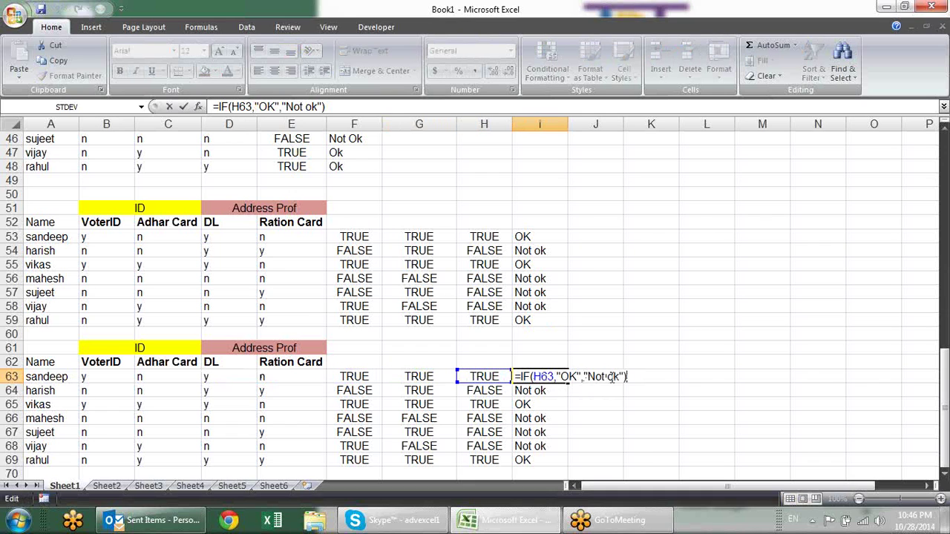
key(Escape)
key(Left)
key(Left)
key(Left)
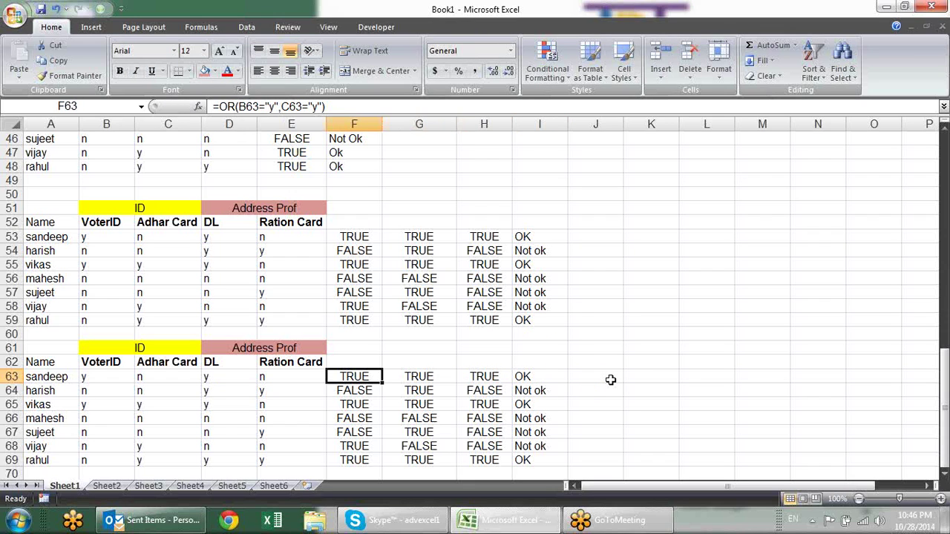
key(Right)
key(Right)
key(F2)
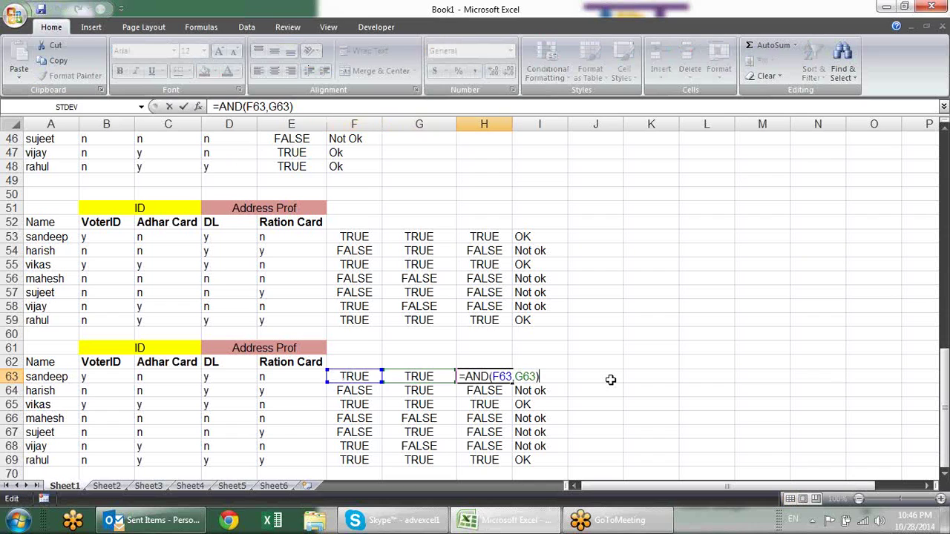
key(Escape)
key(Left)
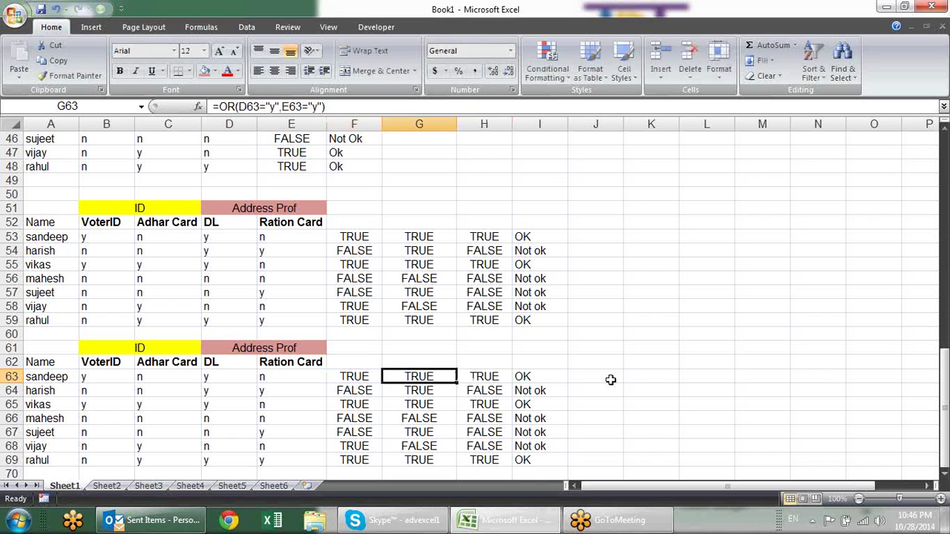
key(Left)
- Replace the F63 reference in H63's AND formula with F63's OR expression
key(F2)
key(shift+Left)
key(shift+Left)
key(shift+Left)
key(shift+Left)
key(shift+Left)
key(shift+Left)
key(shift+Left)
key(shift+Left)
key(shift+Left)
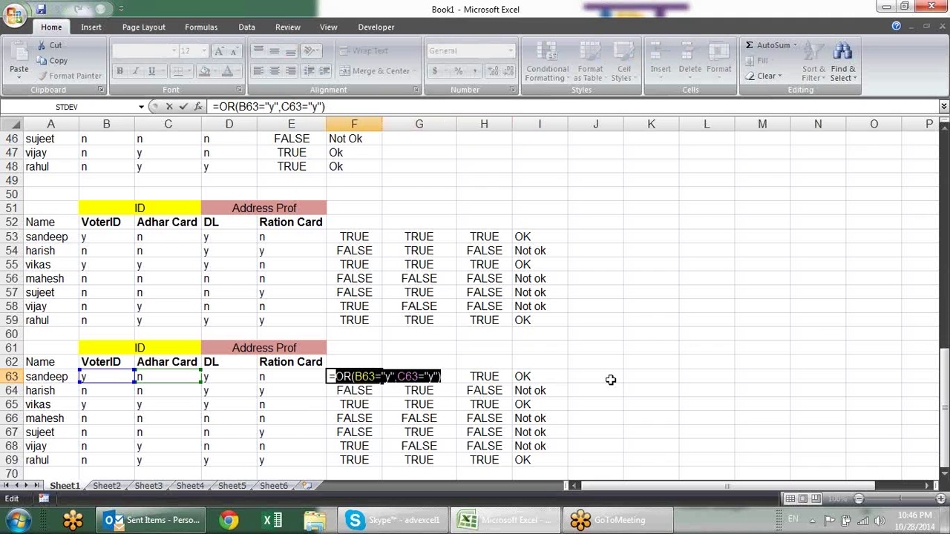
key(Tab)
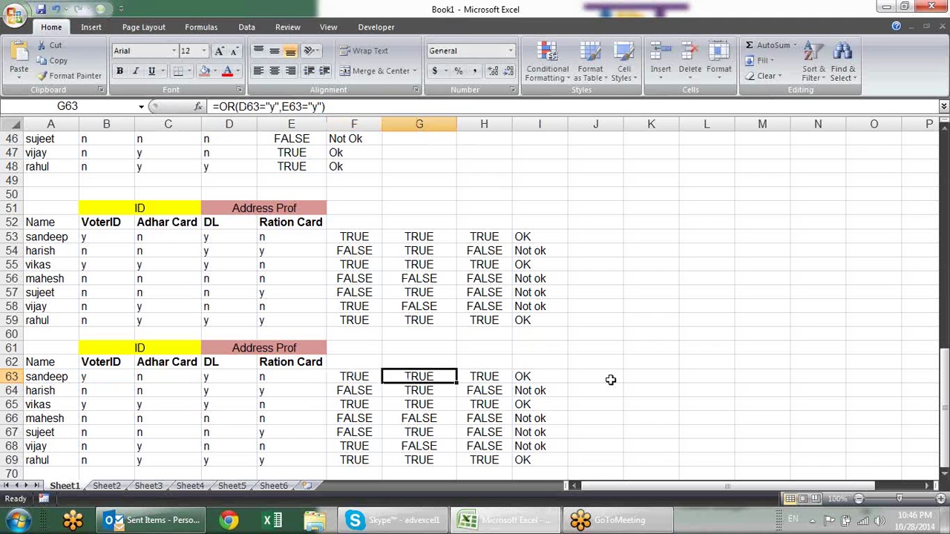
key(Tab)
key(F2)
key(Left)
key(Left)
key(Left)
key(shift+Left)
key(shift+Left)
key(shift+Left)
key(ctrl+v)
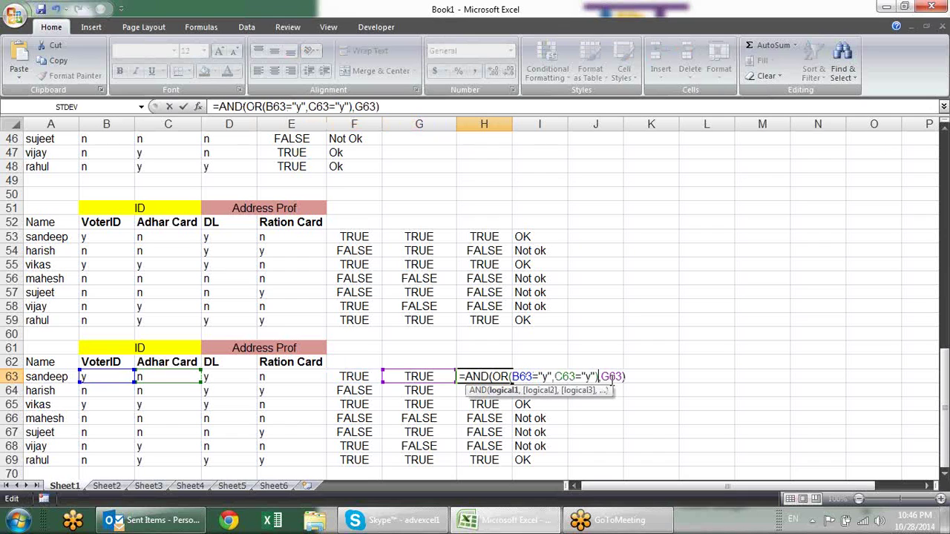
key(Return)
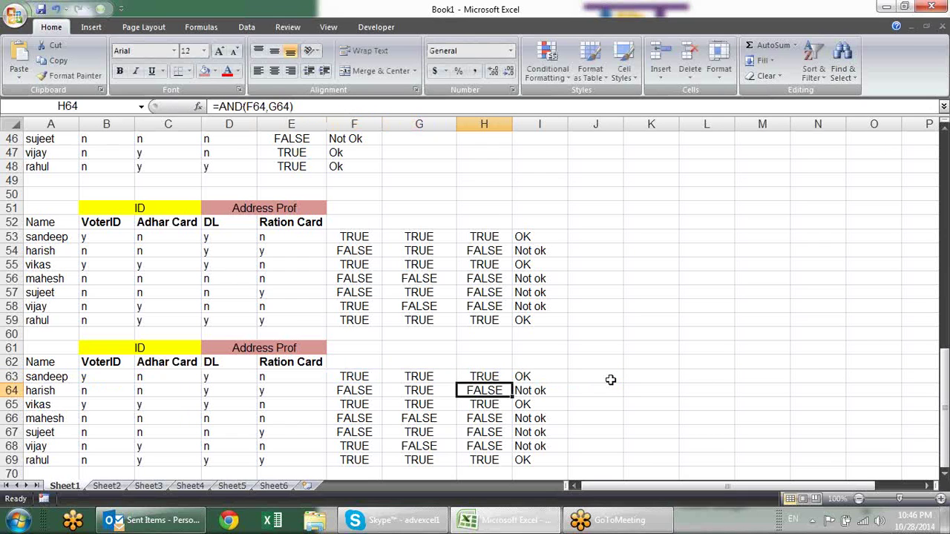
- Replace the G63 reference in H63 with OR(D63="y",E63="y")
key(Up)
key(Left)
key(F2)
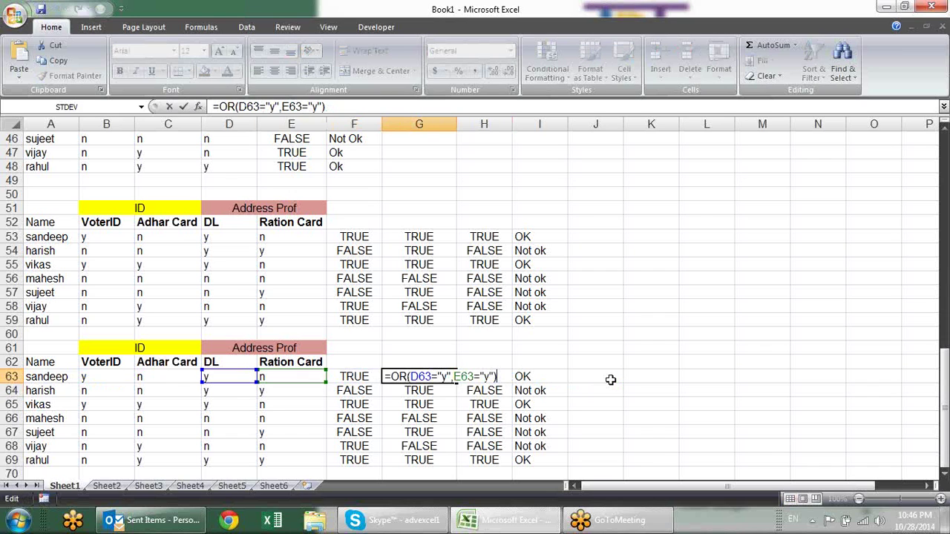
key(ctrl+shift+Left)
key(ctrl+shift+Left)
key(ctrl+shift+Left)
key(ctrl+shift+Left)
key(ctrl+shift+Left)
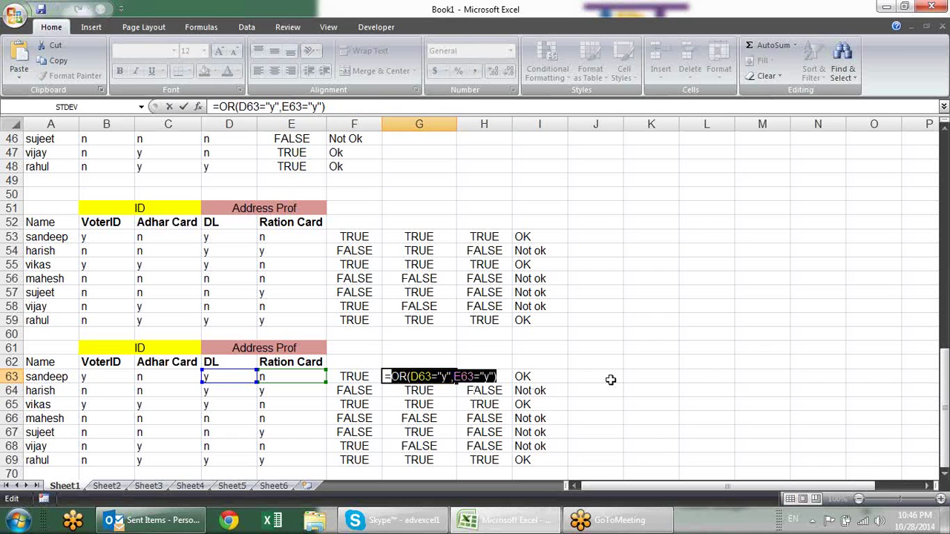
key(Escape)
key(Right)
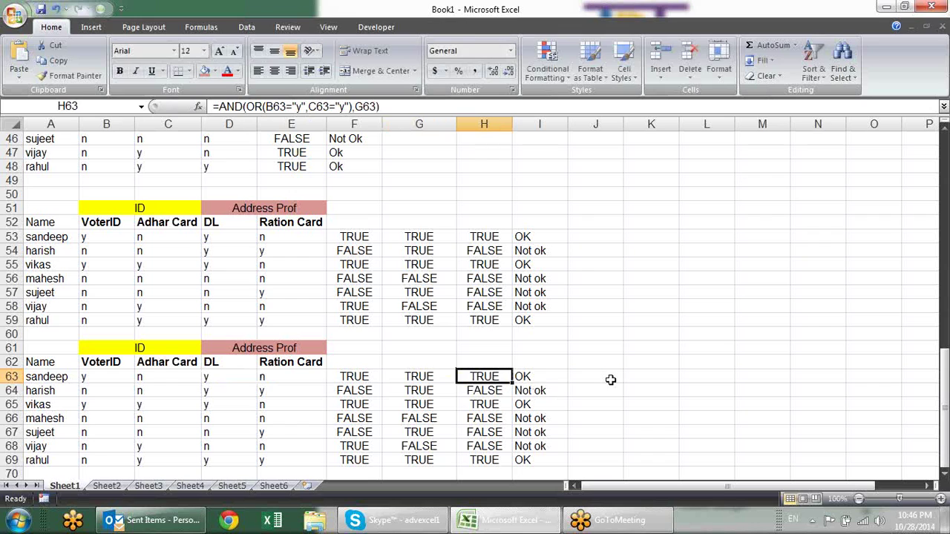
key(F2)
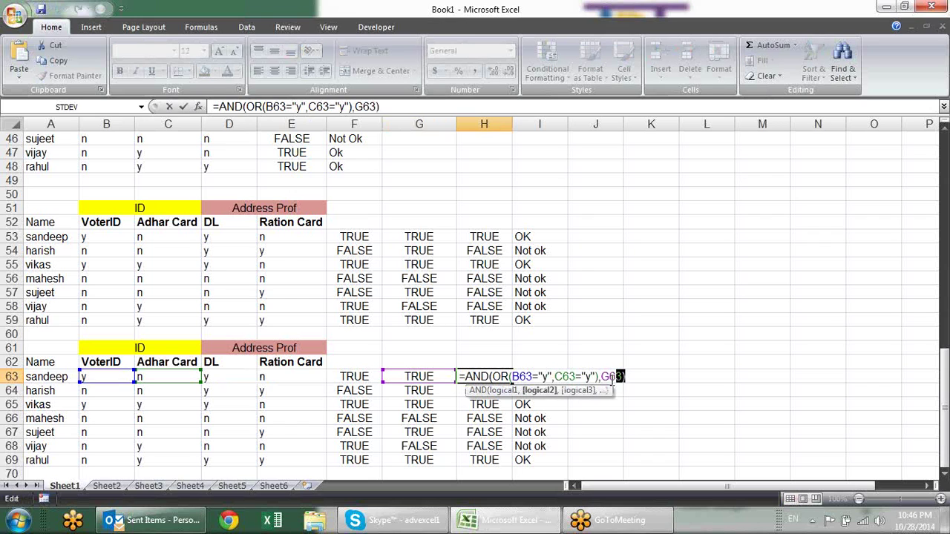
key(shift+Left)
key(shift+Left)
key(shift+Left)
text(OR(D63="y",E63="y"))
key(Return)
- Substitute H63's AND(OR…,OR…) expression for the H63 reference in I63's IF formula
key(Up)
key(F2)
key(ctrl+shift+Left)
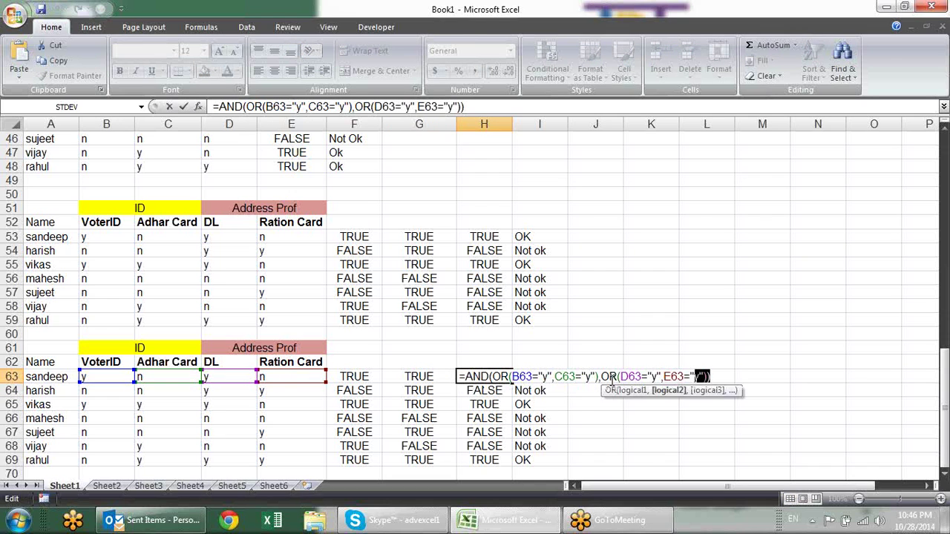
key(ctrl+shift+Left)
key(ctrl+shift+Left)
key(ctrl+shift+Left)
key(ctrl+shift+Left)
key(ctrl+shift+Left)
key(ctrl+shift+Left)
key(shift+Left)
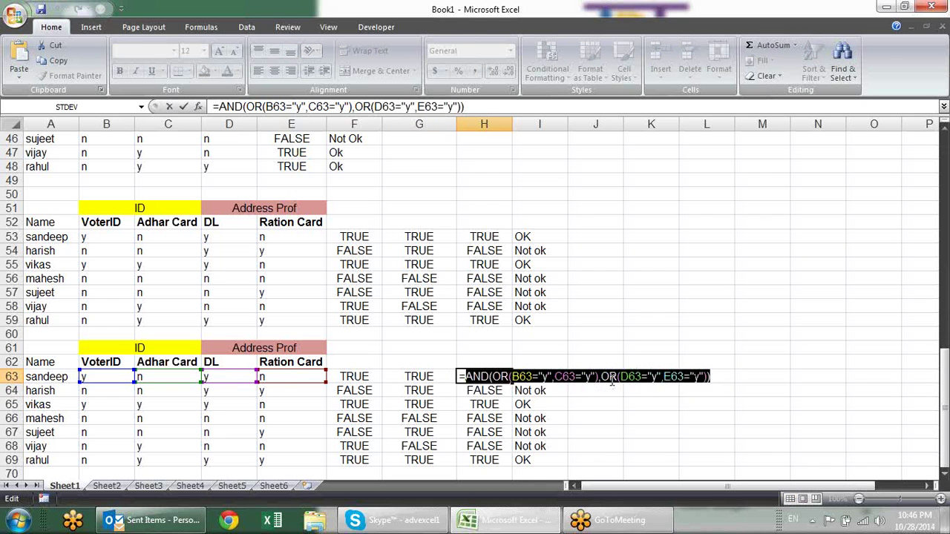
key(Escape)
key(Right)
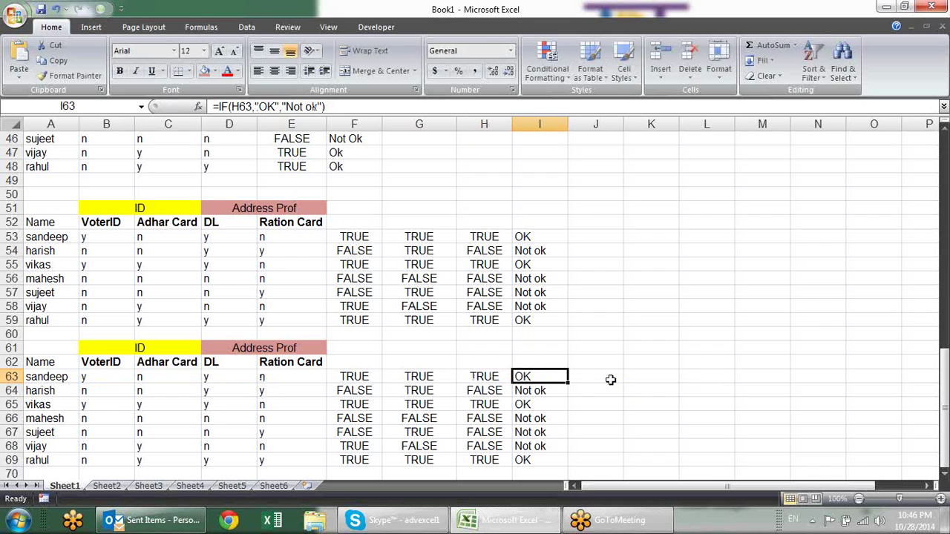
key(F2)
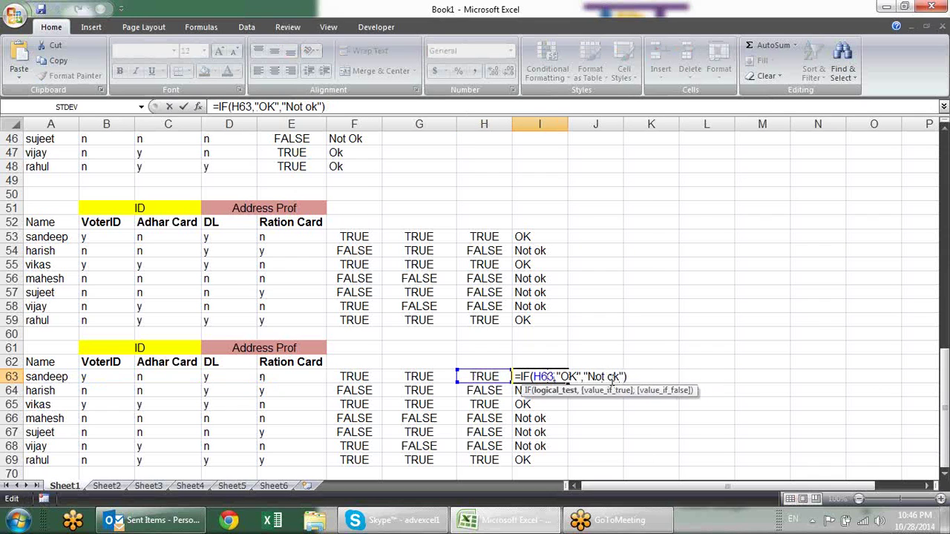
key(shift+Left)
key(shift+Left)
key(shift+Left)
key(ctrl+v)
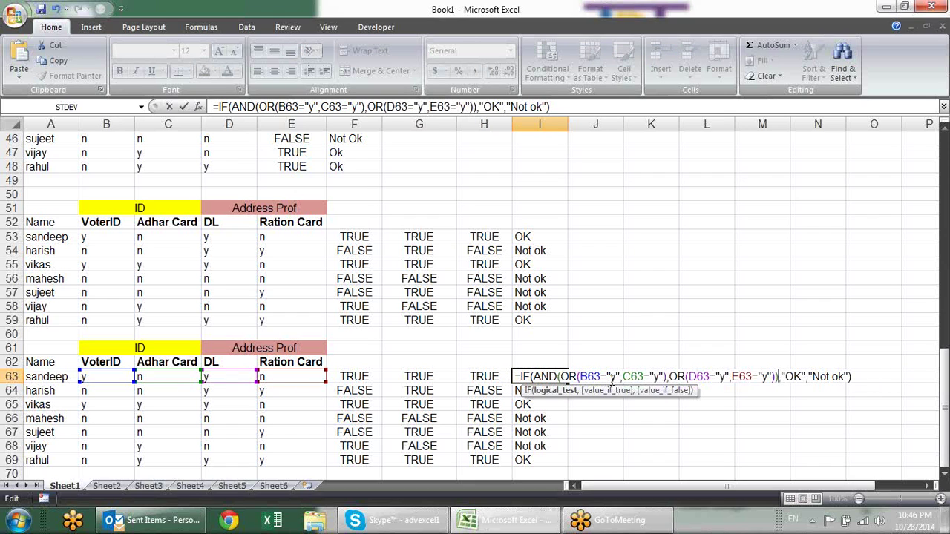
key(Return)
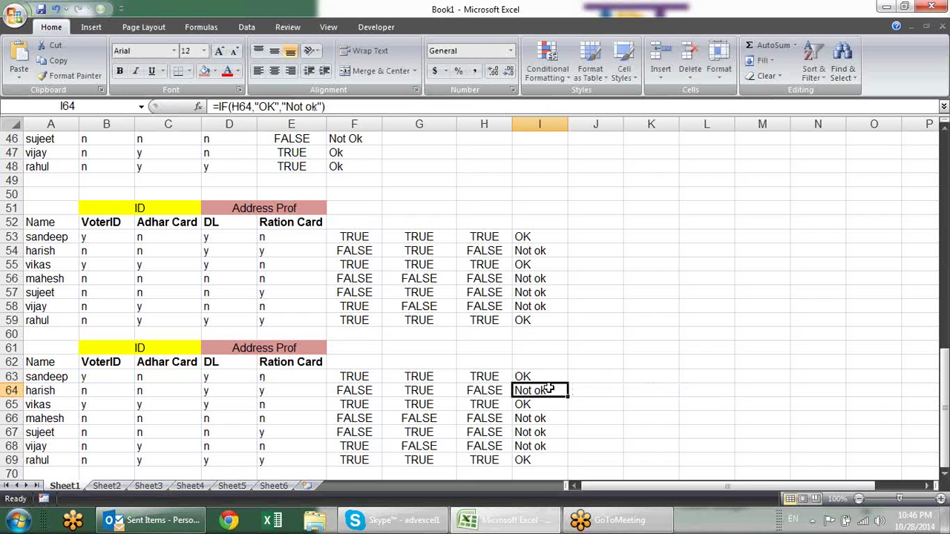
- Fill the nested IF formula down to I69 and move it into F63:F69
click(537, 377)
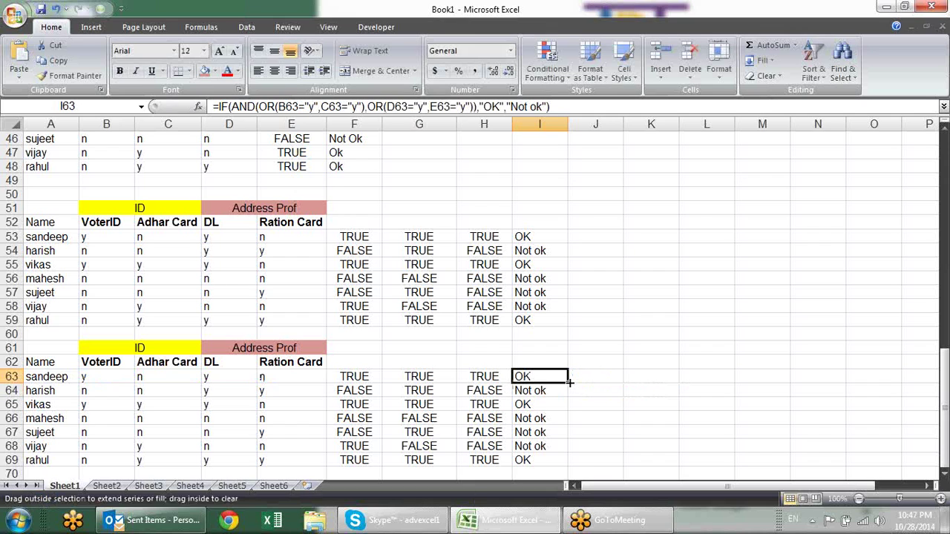
double_click(568, 384)
key(Left)
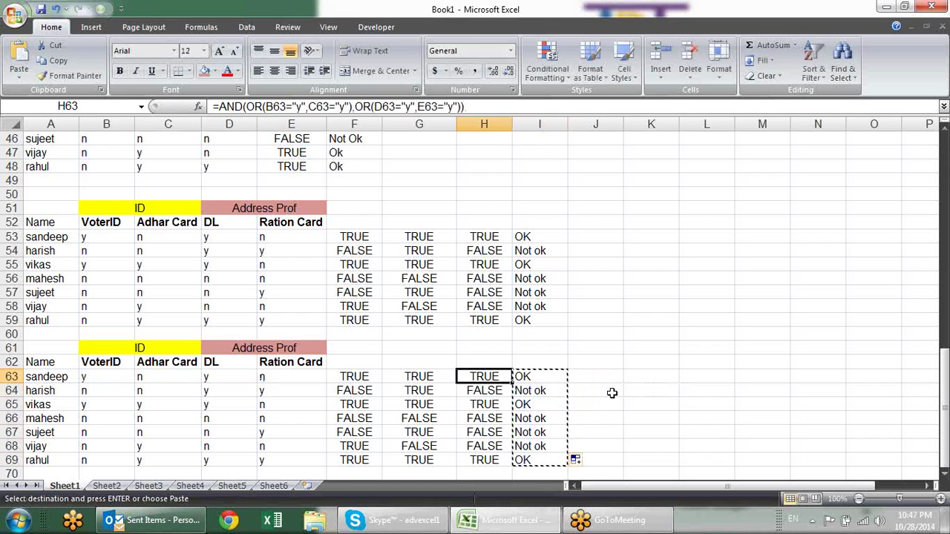
key(Left)
key(Left)
key(Return)
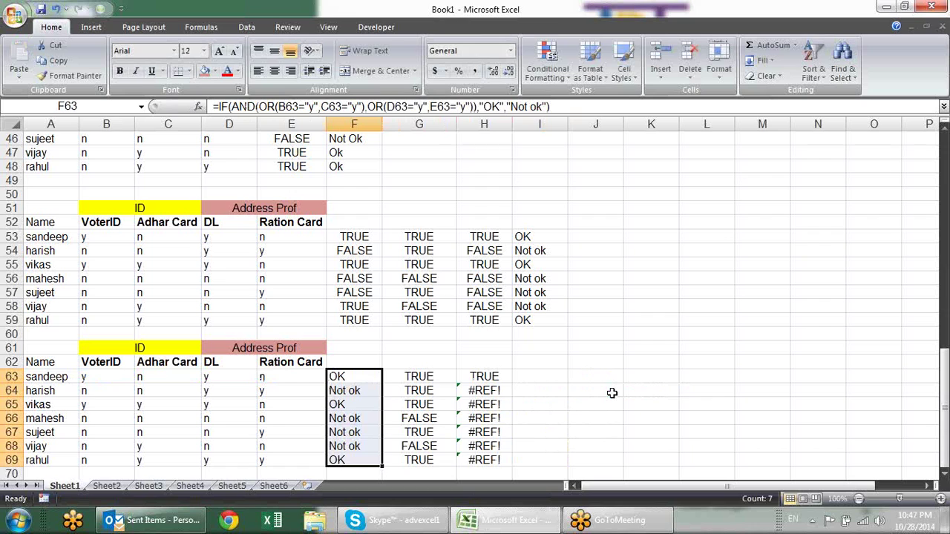
key(ctrl+z)
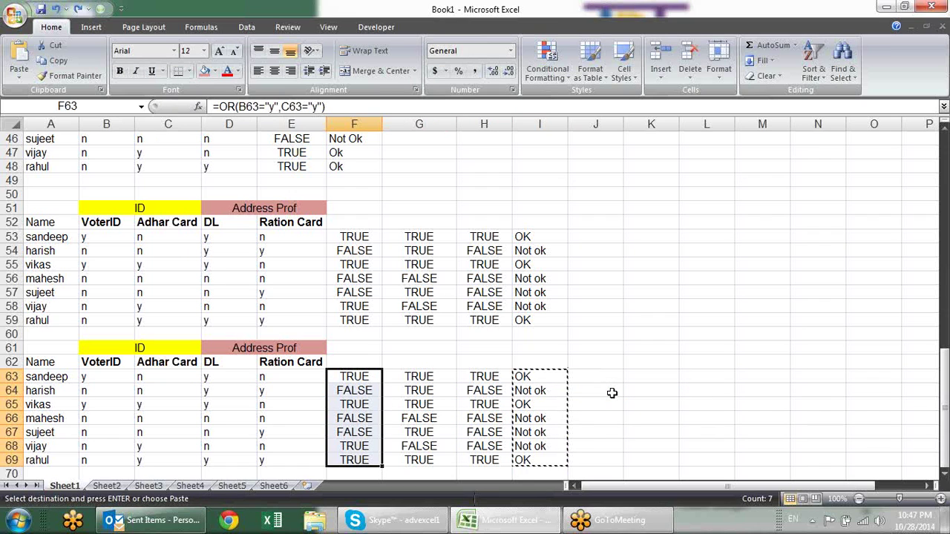
key(Left)
key(Left)
key(Right)
key(Right)
key(Return)
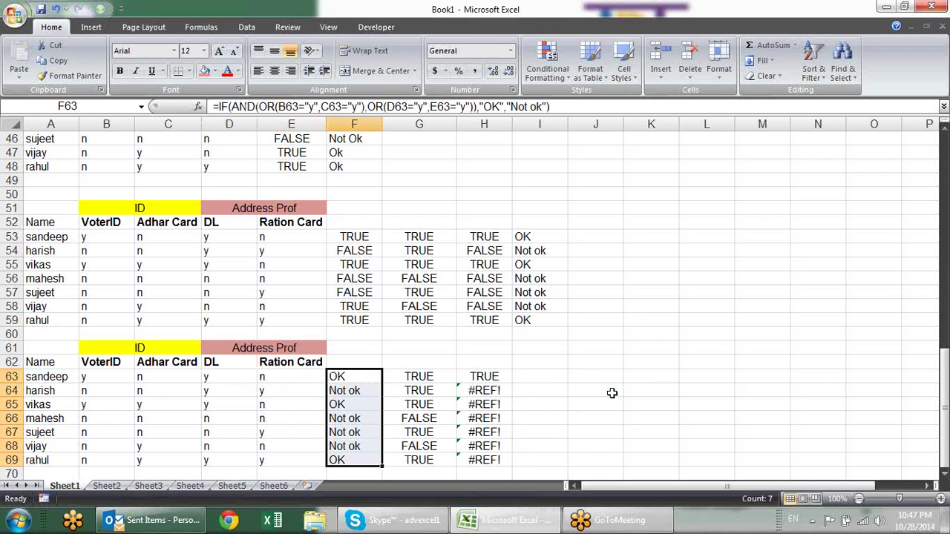
- Head F62 'Result' and clear the helper TRUE/FALSE cells G63:H69
key(Up)
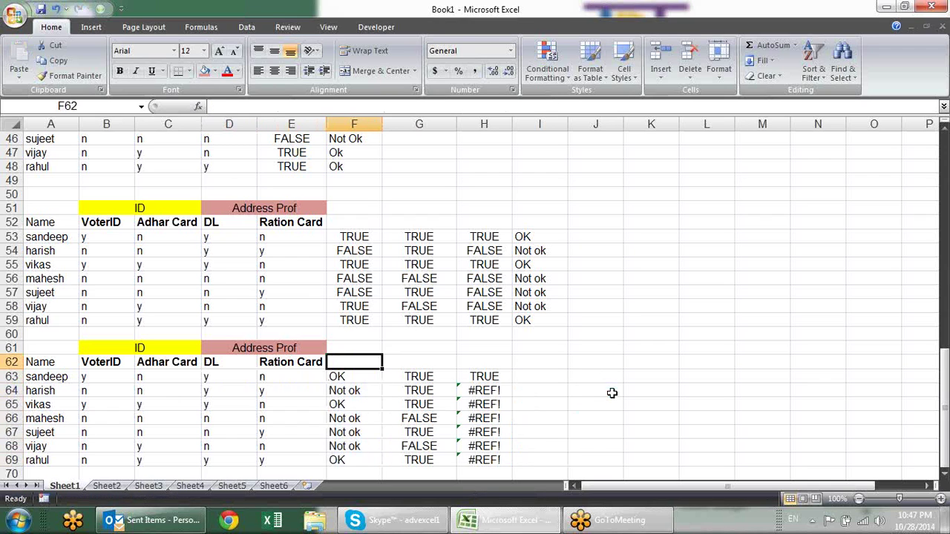
text(Result)
key(Return)
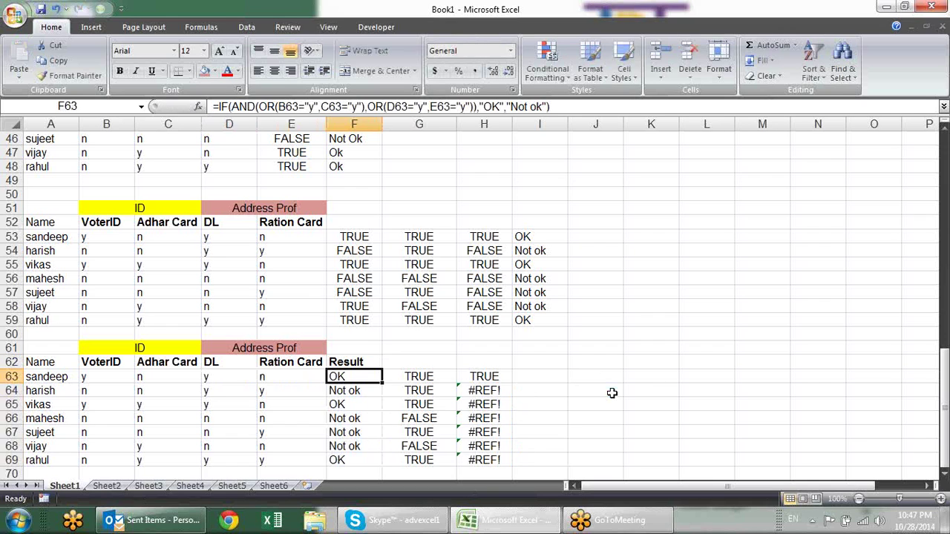
key(Right)
key(shift+Right)
key(ctrl+shift+Down)
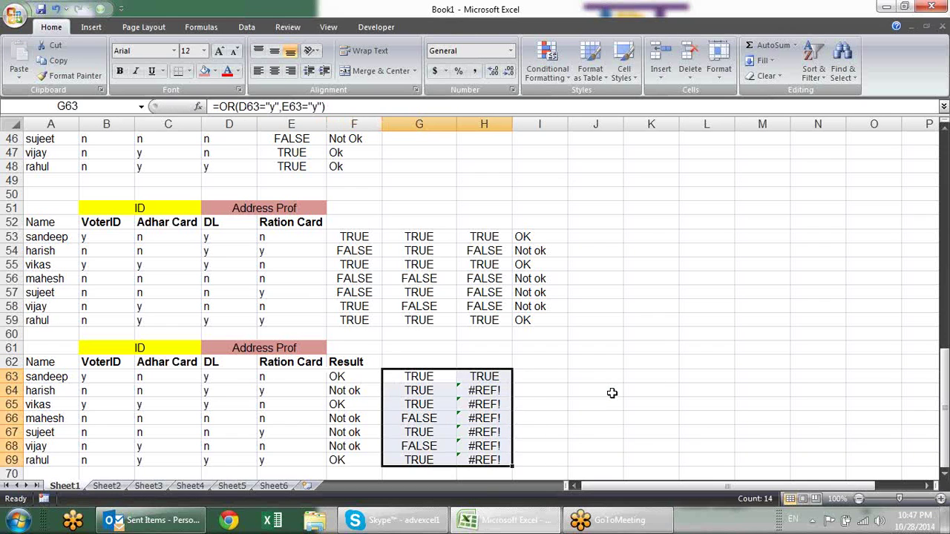
key(Delete)
- Check each Result formula from F63 through F69
key(Left)
key(Down)
key(Down)
key(Down)
key(Down)
key(Down)
key(Down)
key(Up)
key(Up)
key(Up)
key(Up)
key(Up)
key(Up)
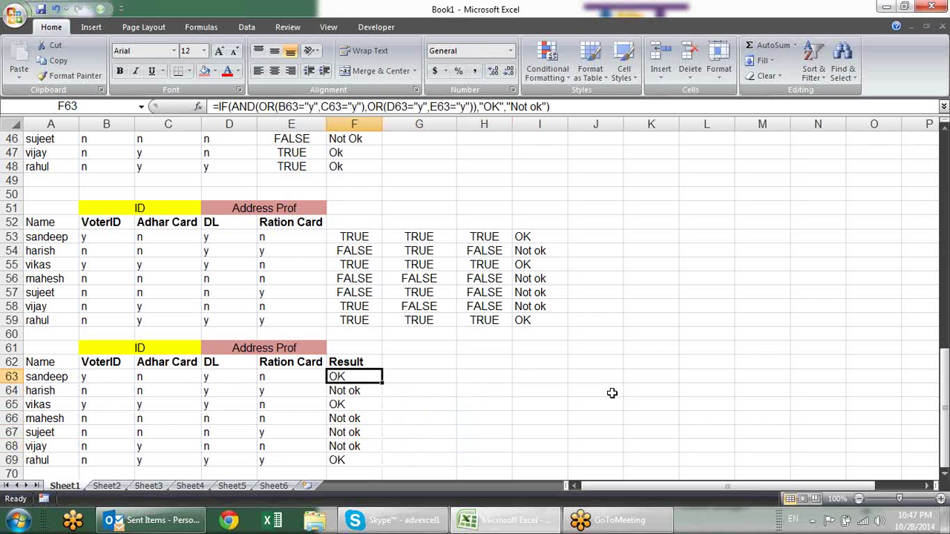
key(F2)
key(Return)
key(Down)
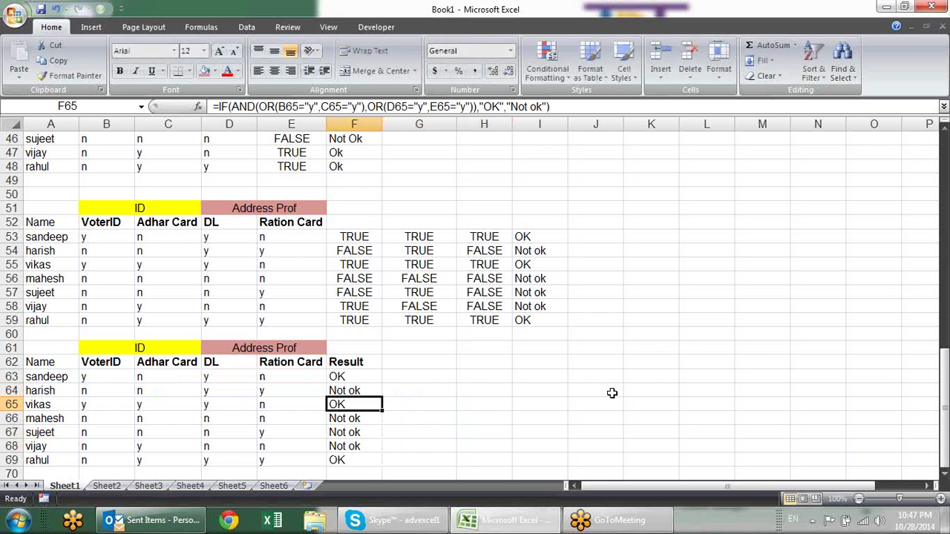
key(F2)
key(Return)
key(F2)
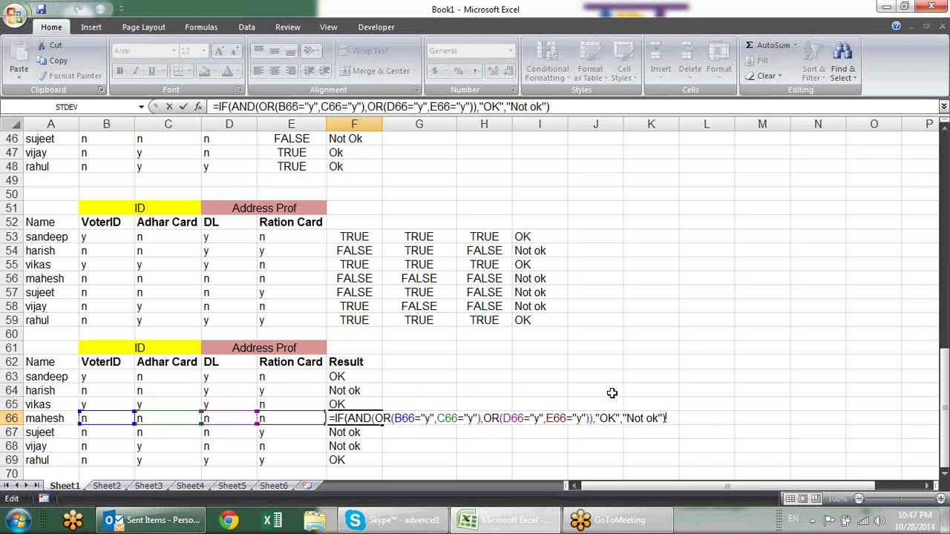
key(Return)
key(F2)
key(Return)
key(F2)
key(Return)
key(F2)
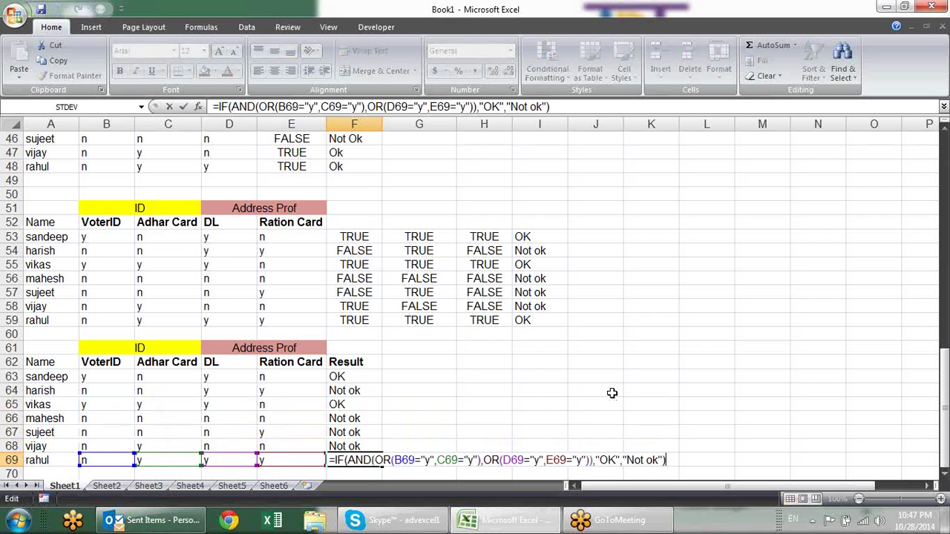
key(Return)
key(Up)
key(Up)
key(Up)
key(Up)
key(Up)
key(Up)
key(Up)
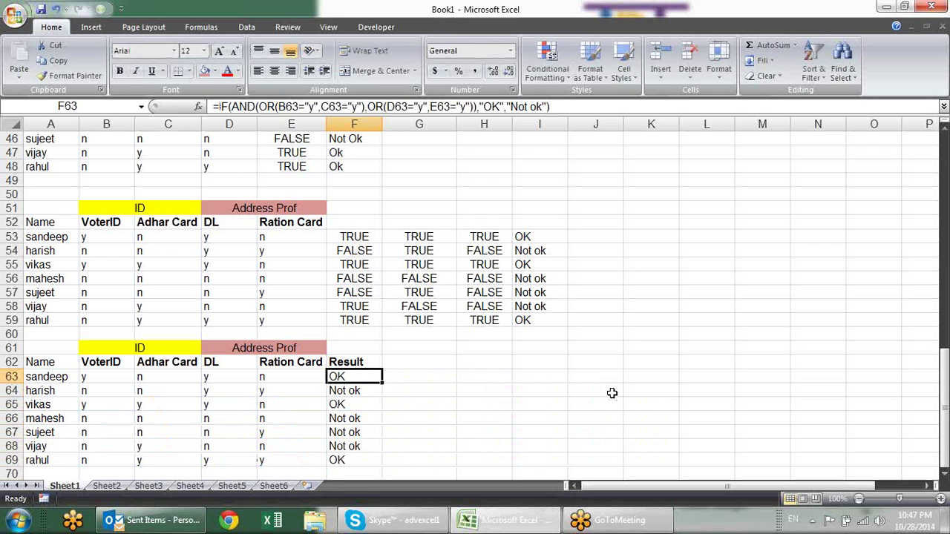
key(Up)
key(Up)
key(Up)
key(Up)
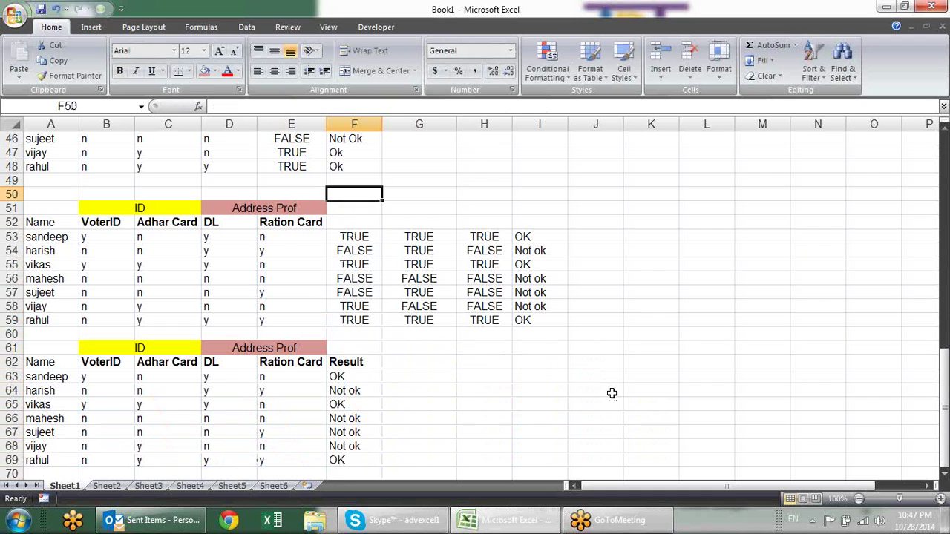
key(Up)
key(Up)
key(Up)
key(Up)
key(Up)
key(Up)
key(Up)
key(Up)
key(Up)
key(Up)
key(Up)
key(Up)
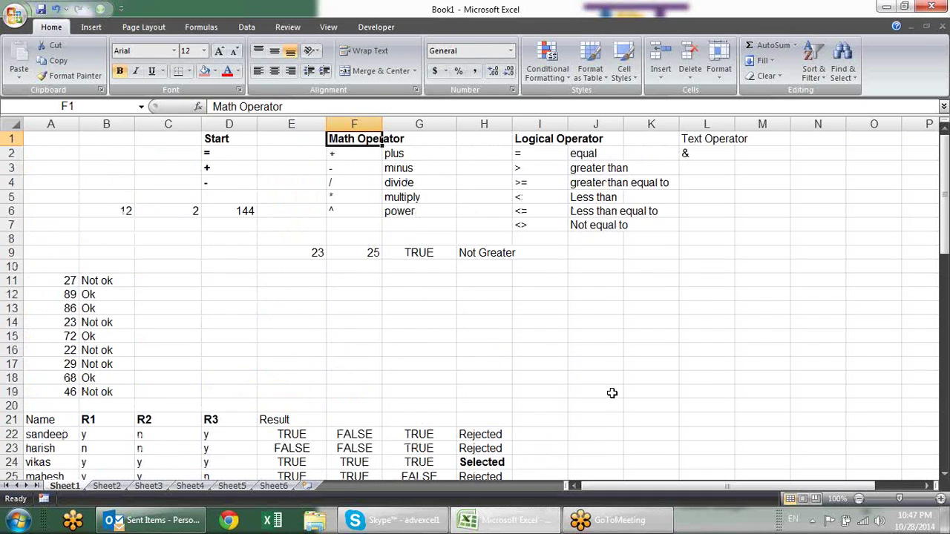
- Browse the Logical functions list on the Formulas ribbon, then close it
key(Down)
key(Down)
key(Down)
key(Down)
key(Down)
key(Down)
key(Down)
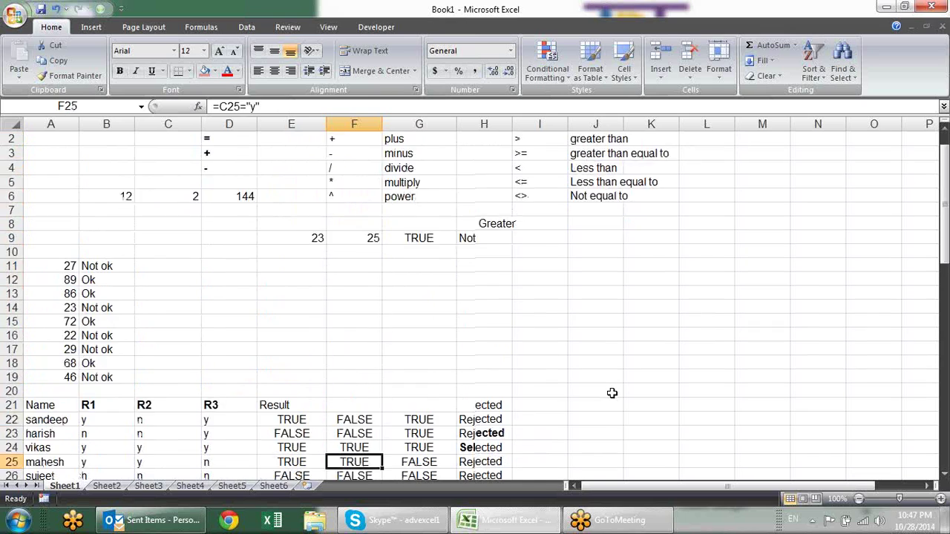
key(Down)
key(Down)
key(Down)
key(Down)
key(Down)
key(Down)
key(Down)
key(Down)
key(Down)
key(Down)
key(Down)
key(Down)
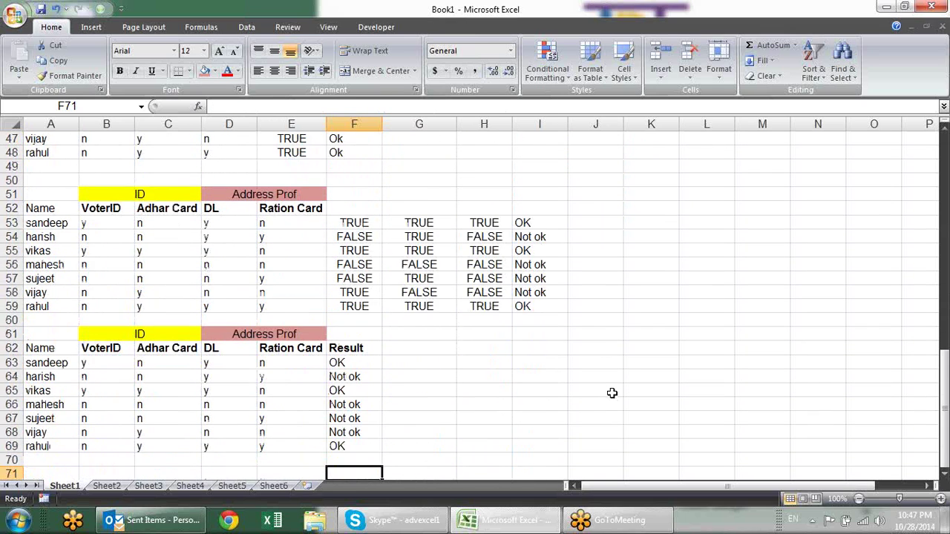
key(Down)
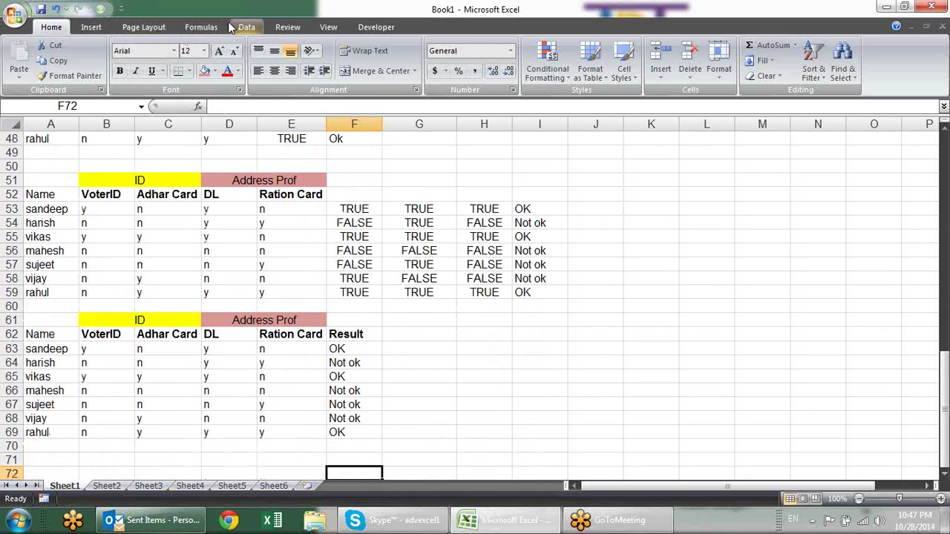
click(215, 28)
click(165, 71)
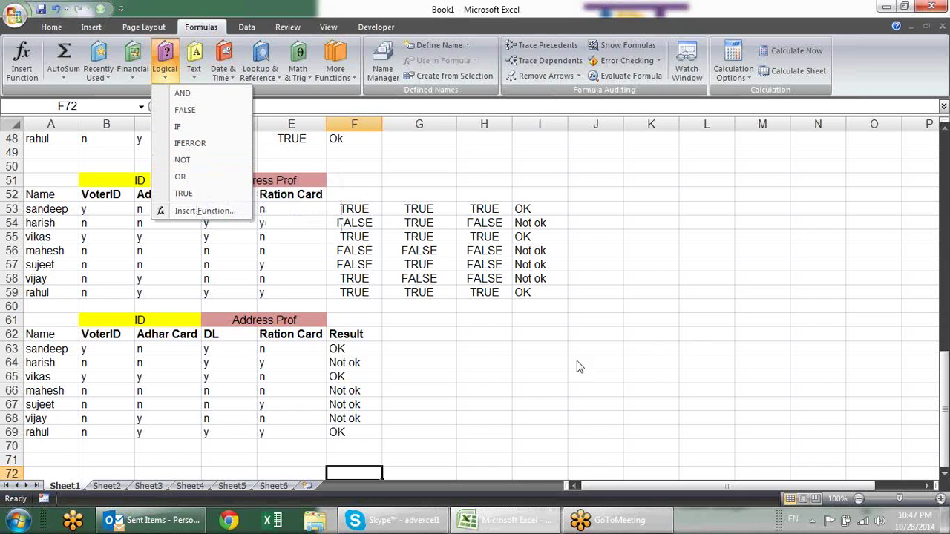
click(485, 340)
click(617, 210)
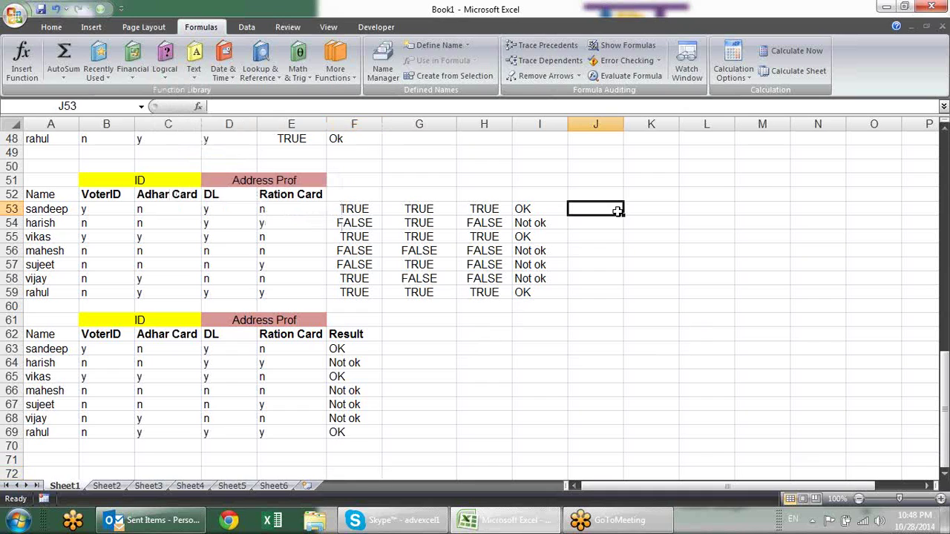
text(=)
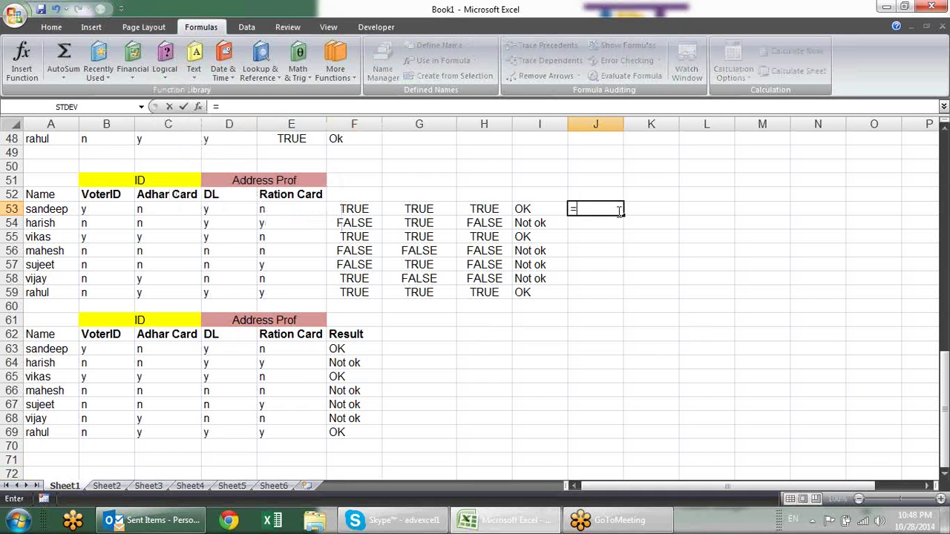
text(not)
key(Tab)
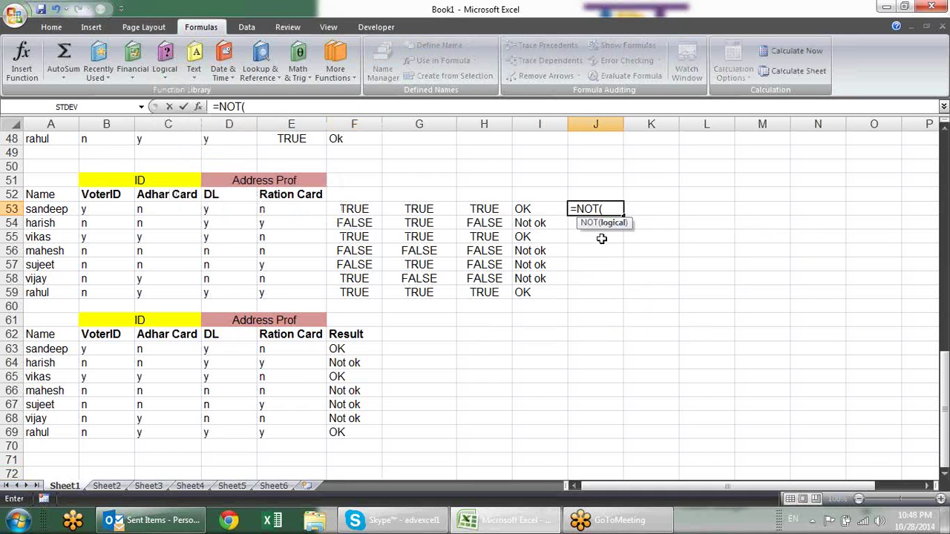
click(479, 210)
text())
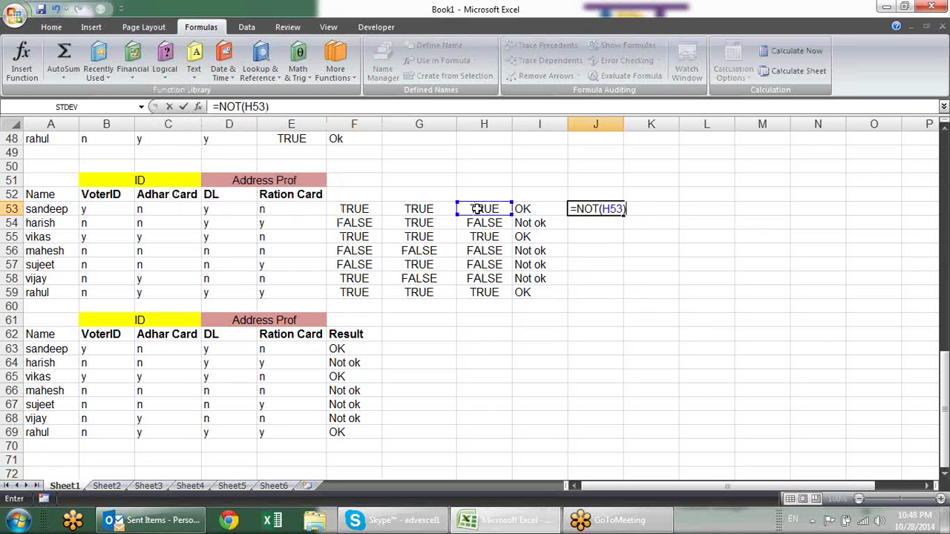
key(Return)
click(601, 205)
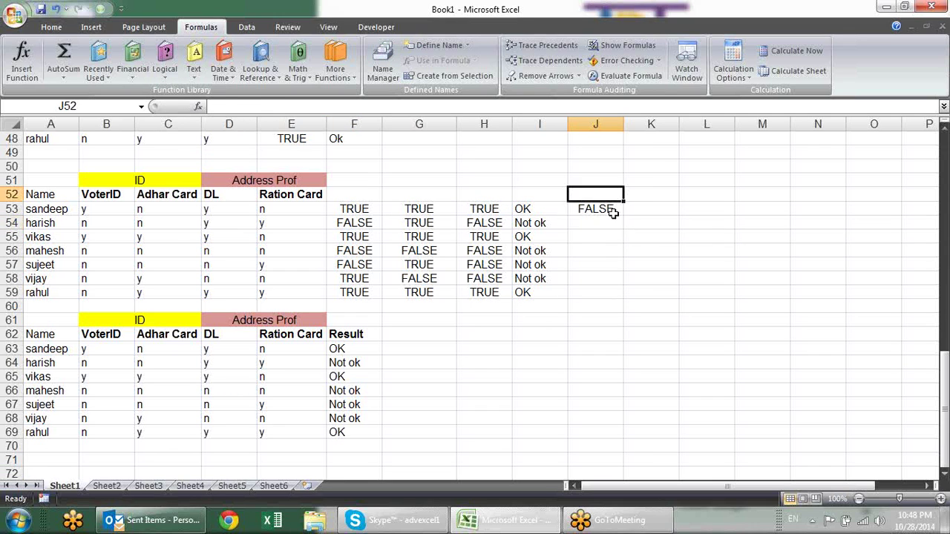
drag(622, 216, 627, 295)
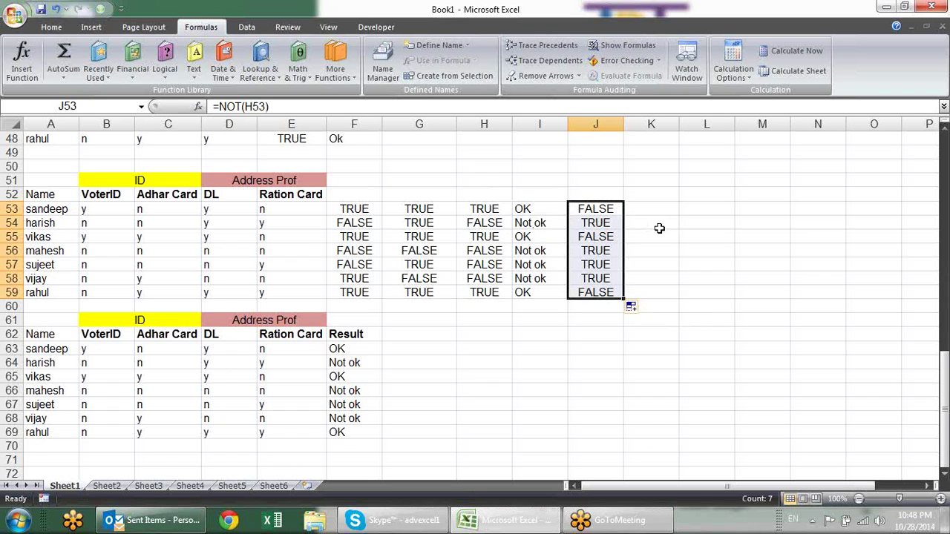
key(Delete)
click(561, 332)
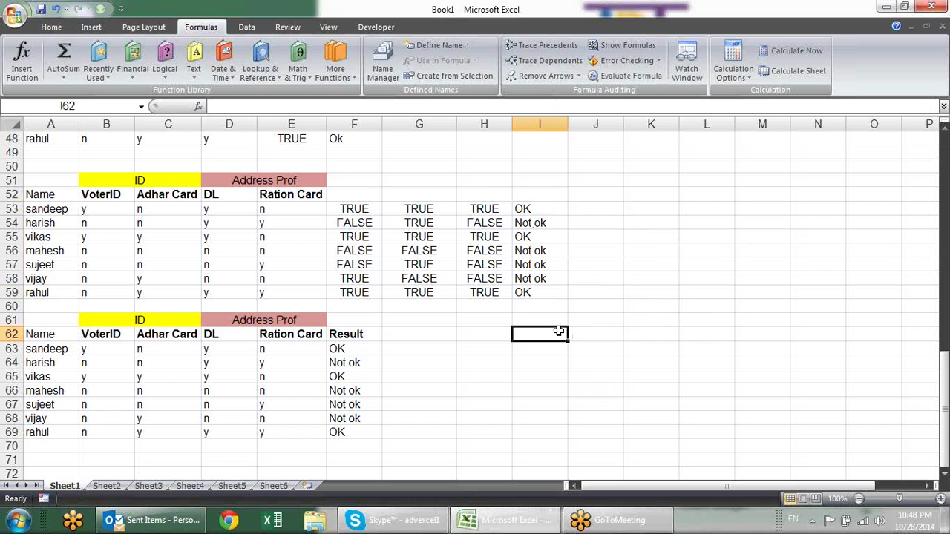
click(502, 225)
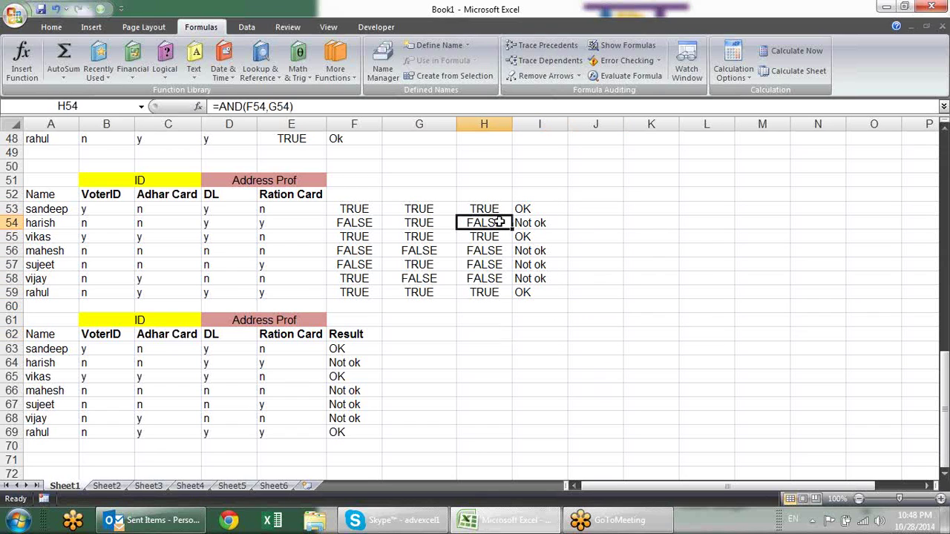
click(571, 251)
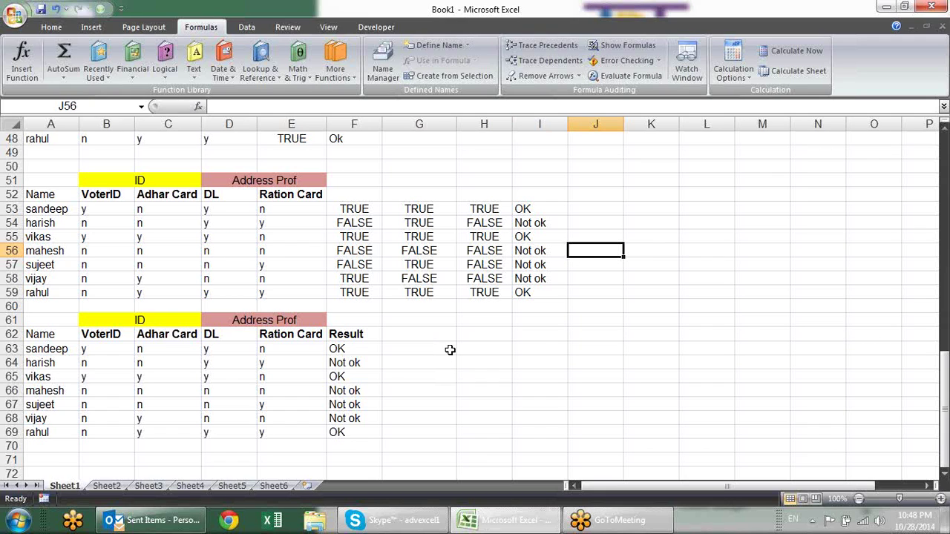
click(478, 348)
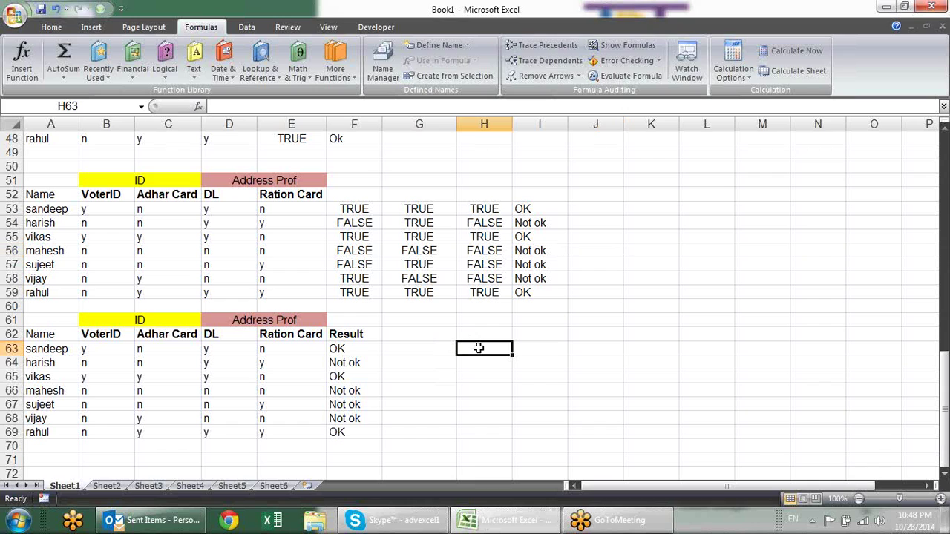
- Enter NA formulas in H63 and H64 to produce error values
text(=na)
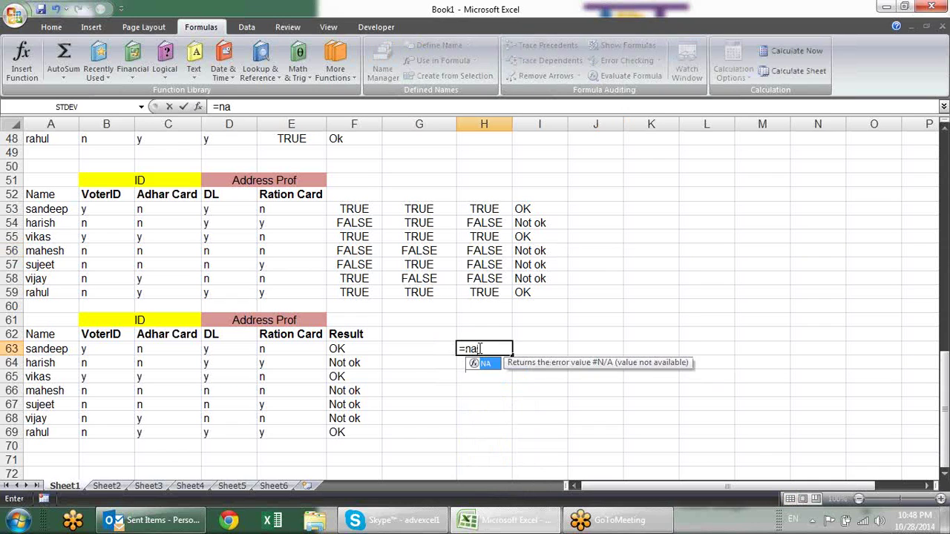
key(Return)
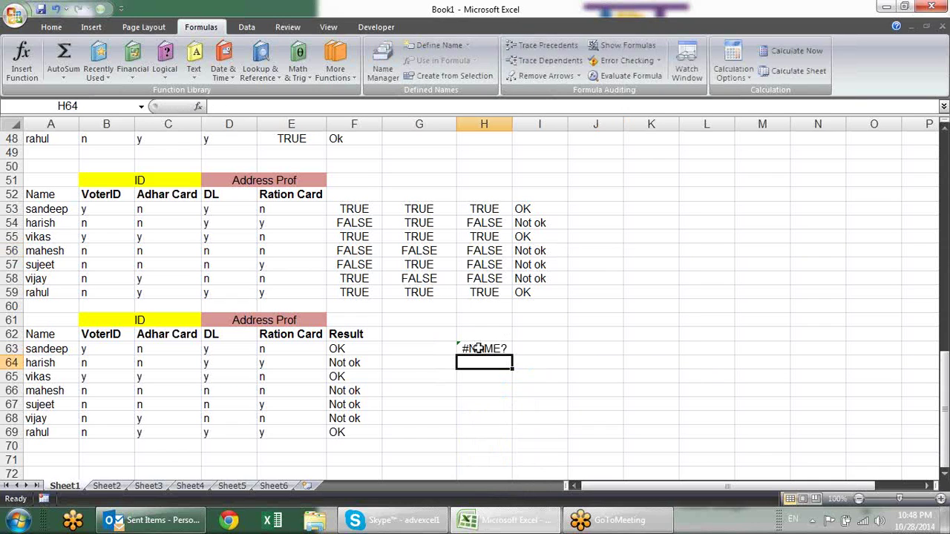
text(=na)
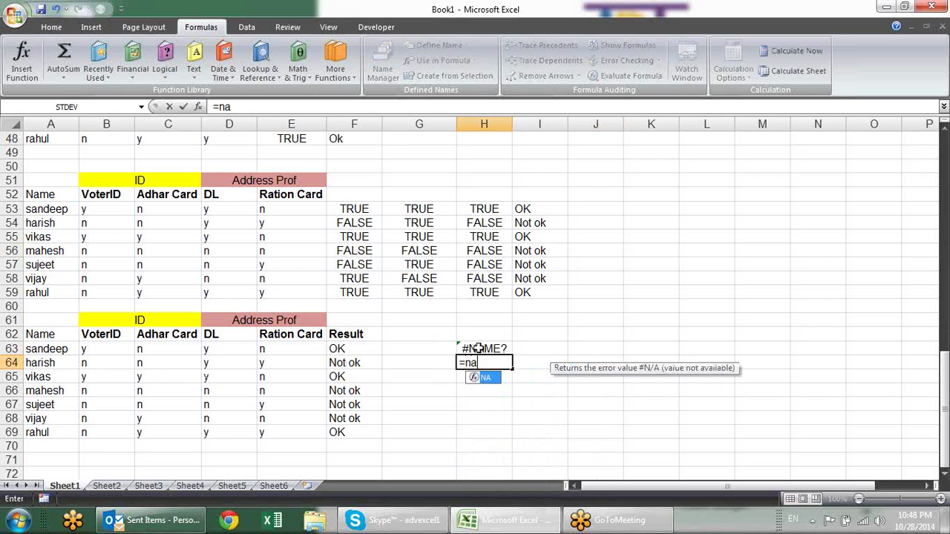
key(Tab)
key(Return)
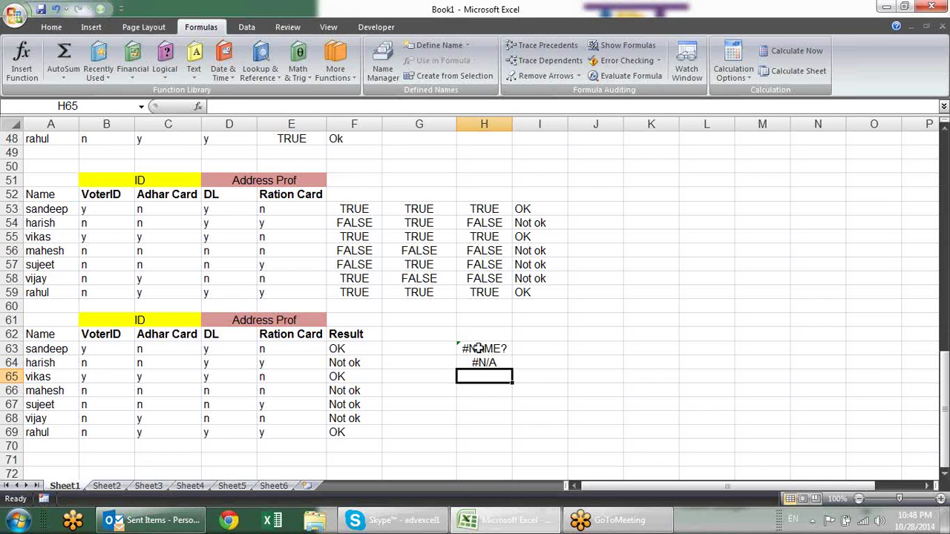
key(Up)
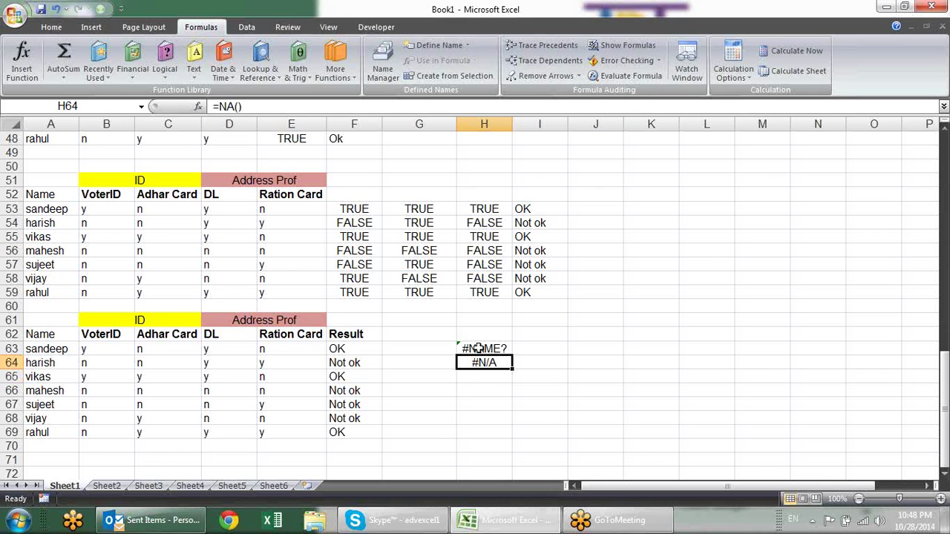
key(Right)
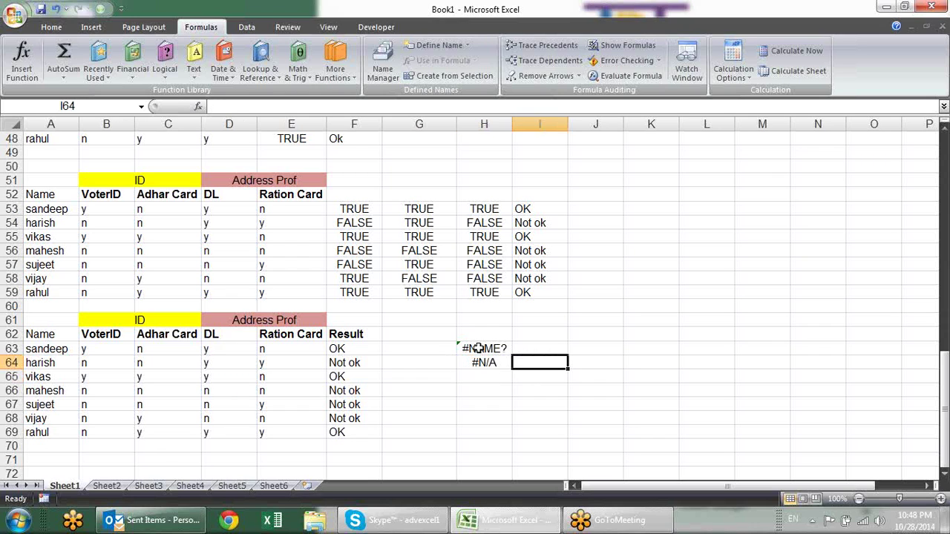
- Enter =IFERROR(H64,"Error") in I64
text(=if)
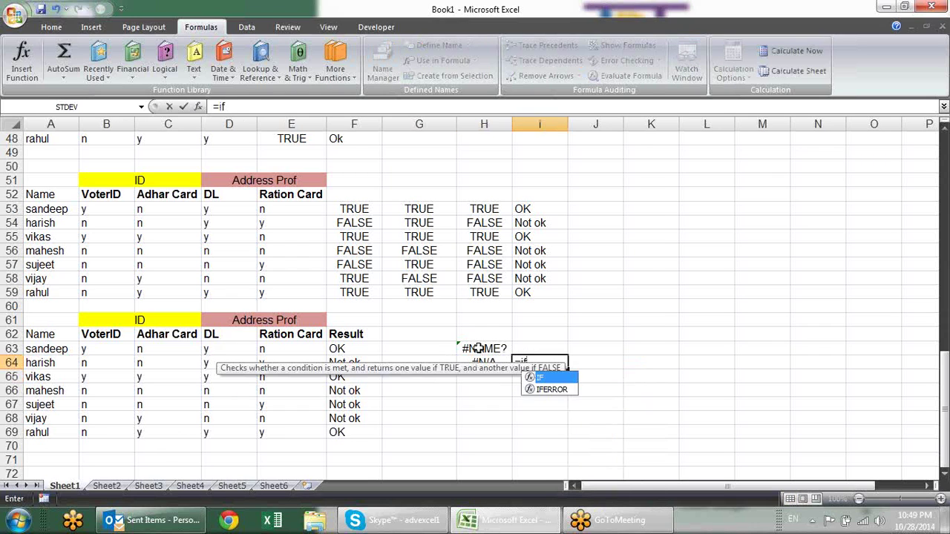
key(Down)
key(Tab)
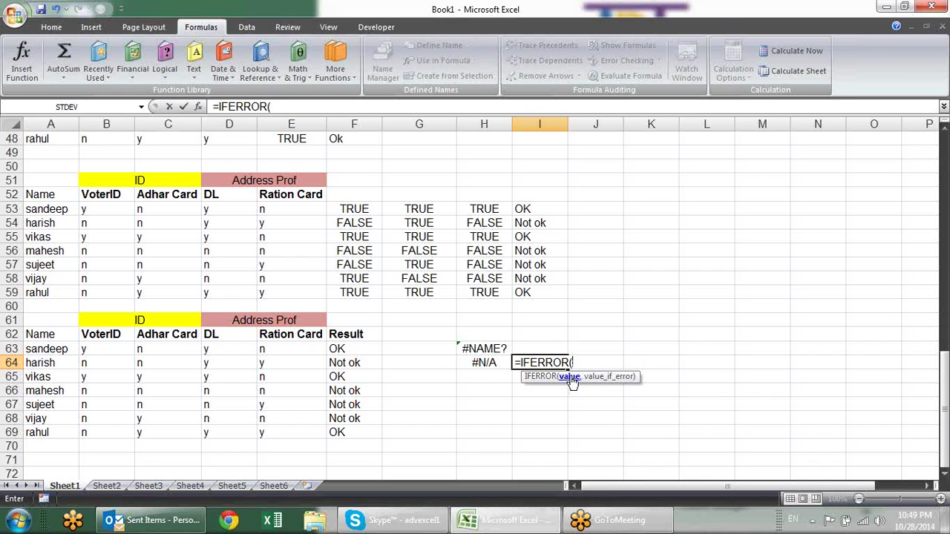
click(503, 362)
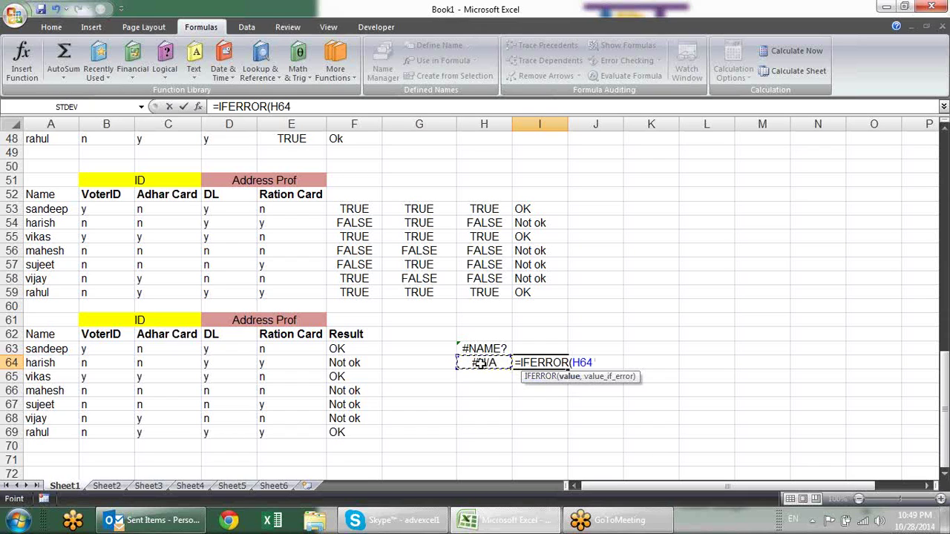
text(,")
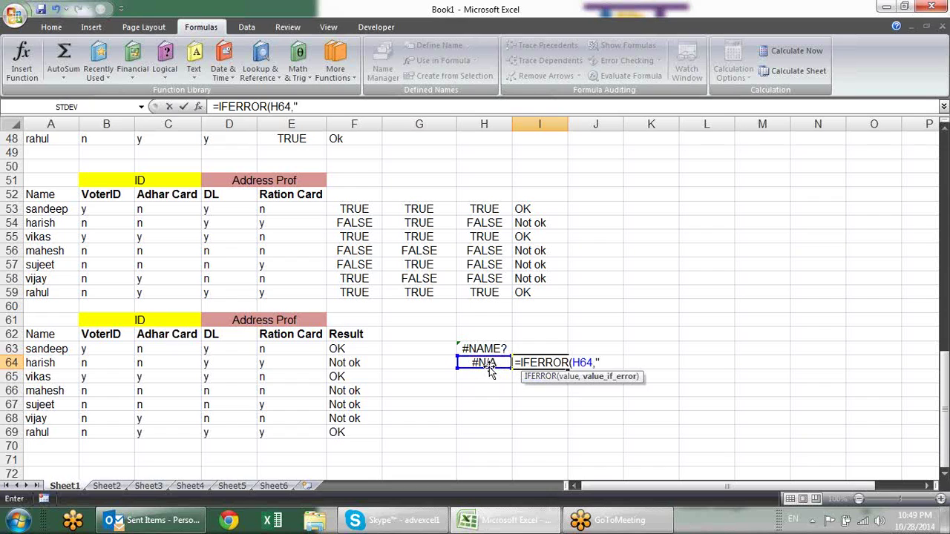
text(Eror)
text(e)
key(BackSpace)
key(BackSpace)
key(BackSpace)
text(r)
text(or"))
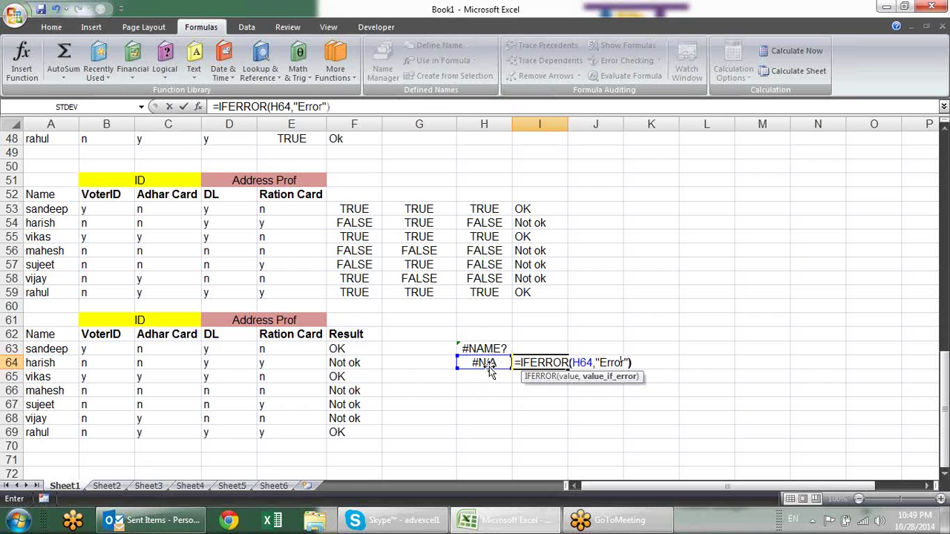
key(Return)
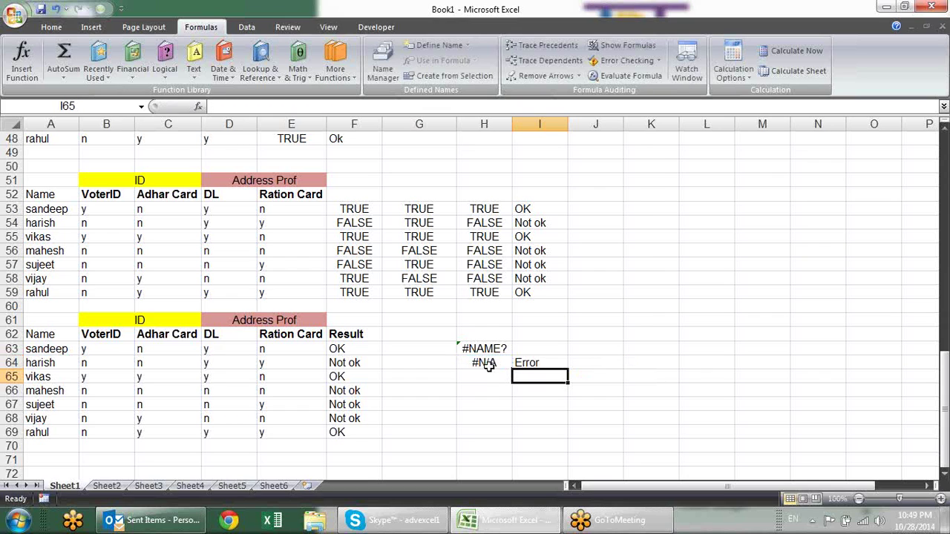
key(Up)
- Test the IFERROR formula by putting 12 in H64
click(488, 365)
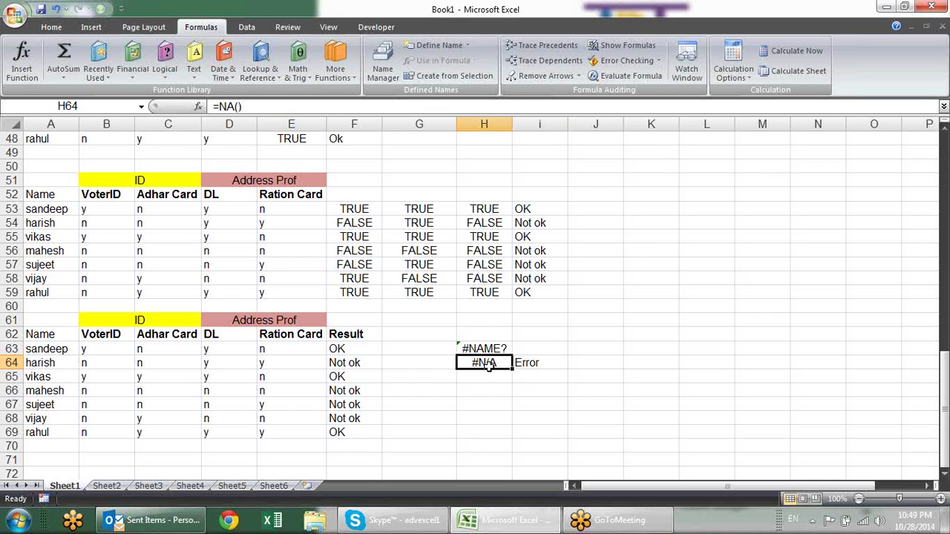
text(12)
key(Return)
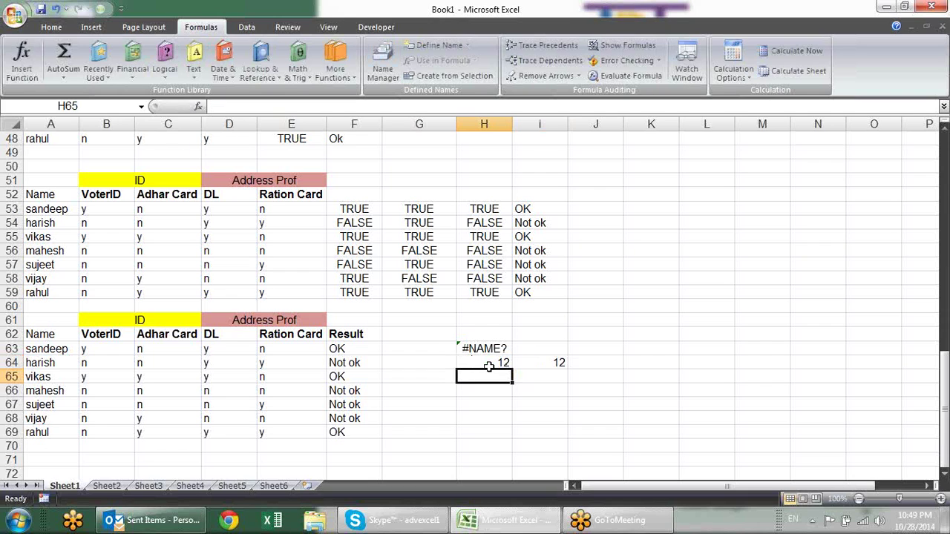
click(487, 365)
key(Right)
key(Left)
key(F2)
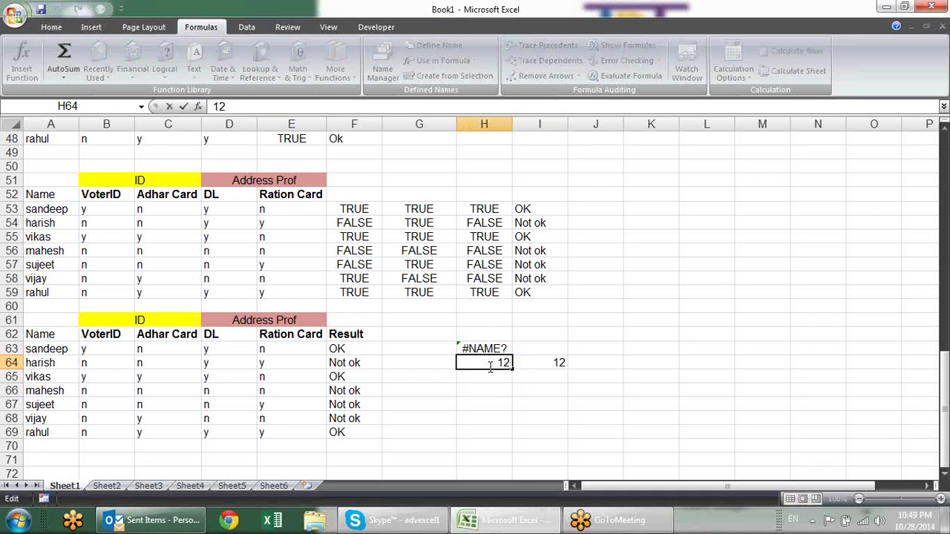
key(Tab)
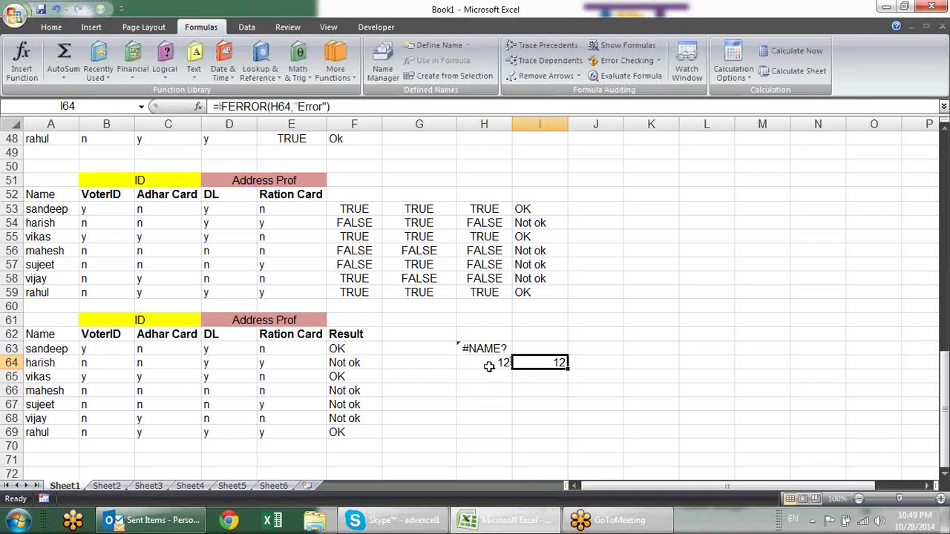
- Change I64's error message to empty quotes, making it =IFERROR(H64,"")
key(F2)
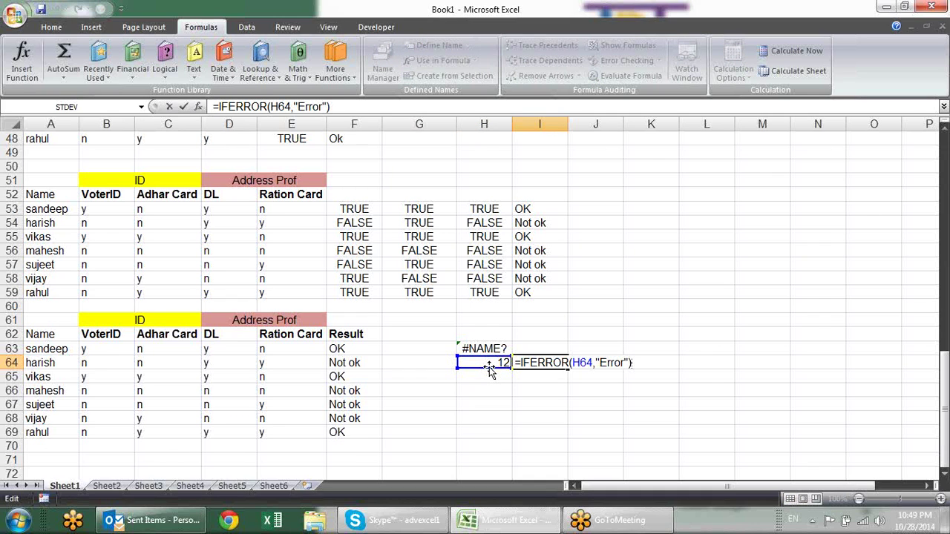
key(Left)
key(Left)
key(Left)
key(Left)
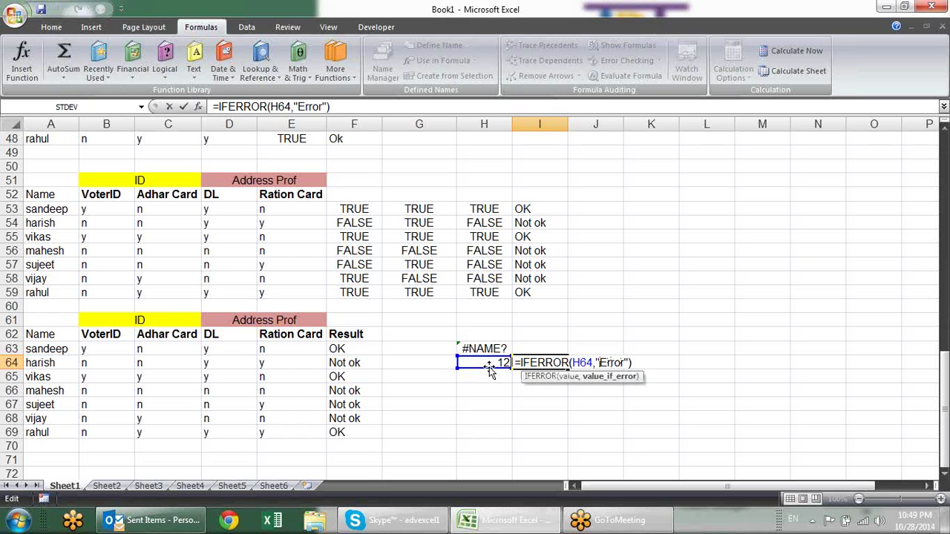
key(BackSpace)
key(BackSpace)
key(BackSpace)
key(BackSpace)
key(BackSpace)
key(Return)
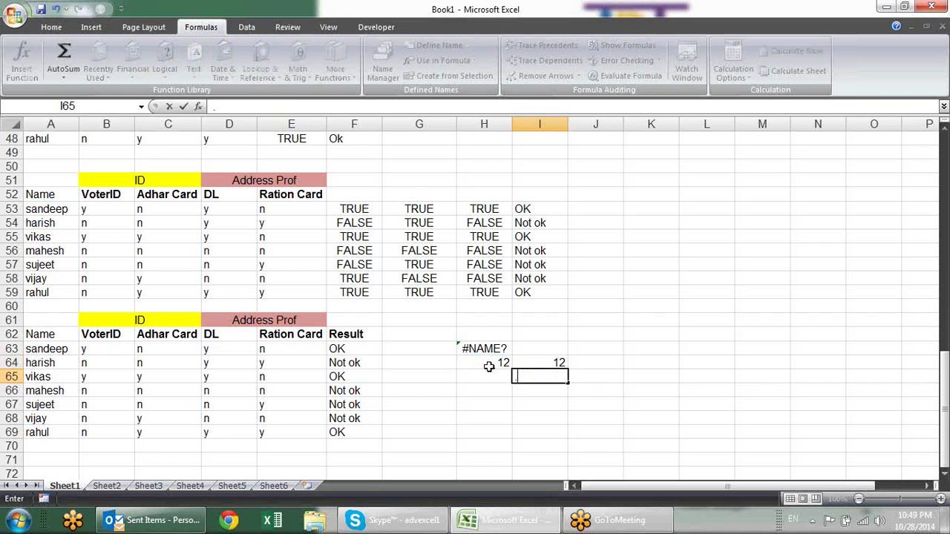
- Restore =NA() in H64 and confirm I64 shows blank
key(Left)
key(Up)
text(=na)
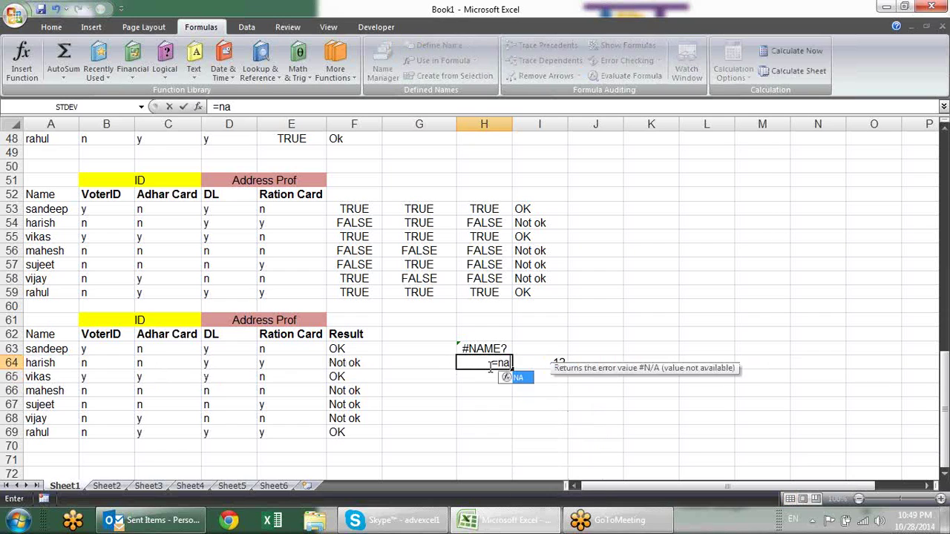
key(Tab)
key(Return)
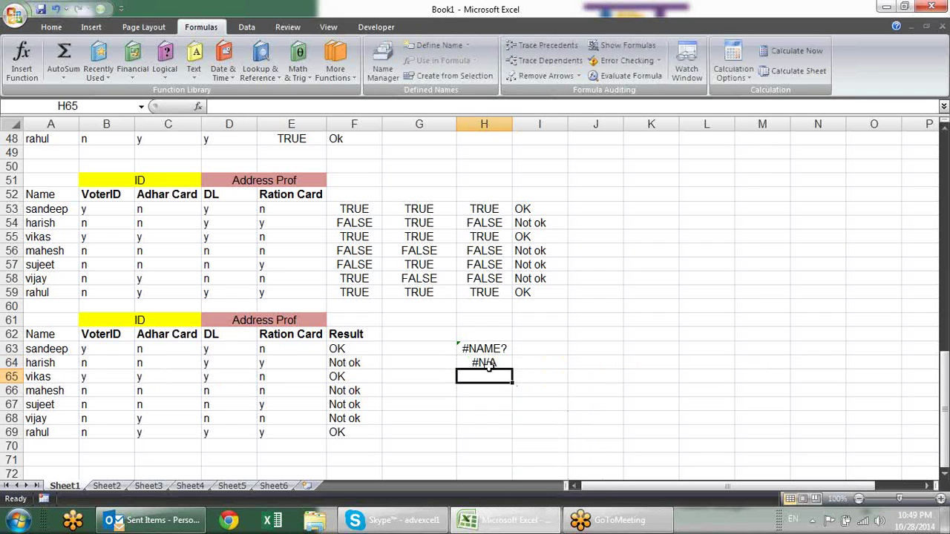
key(Up)
key(Right)
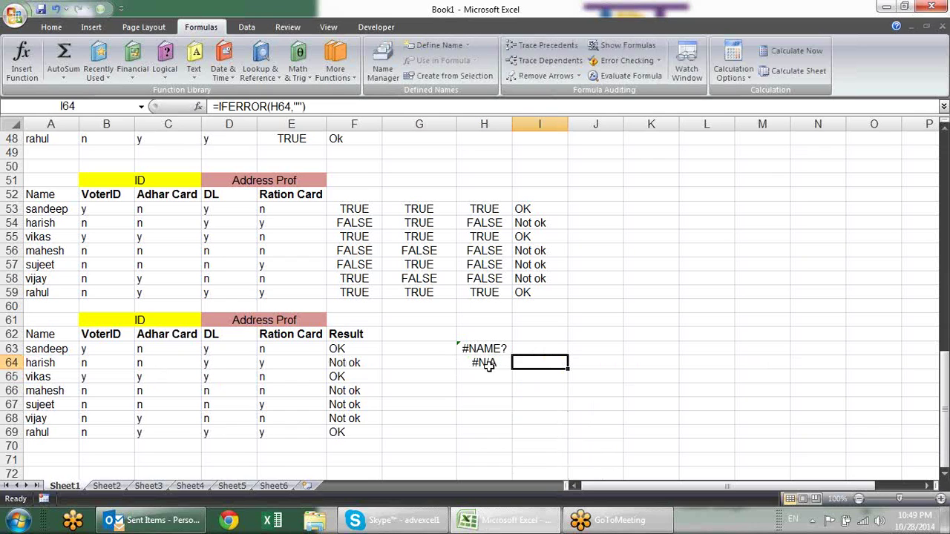
- Clear the demo entries in H63:H64
click(488, 365)
drag(486, 350, 488, 365)
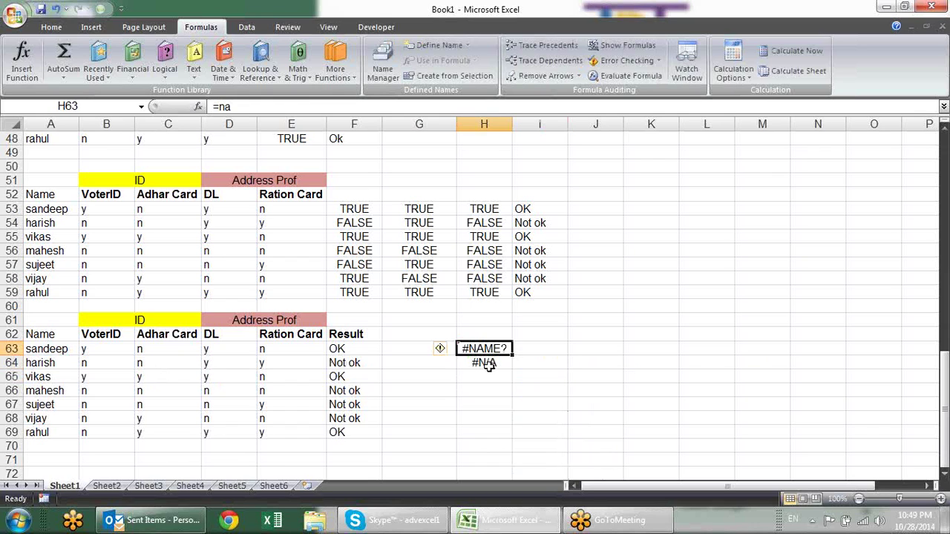
key(Delete)
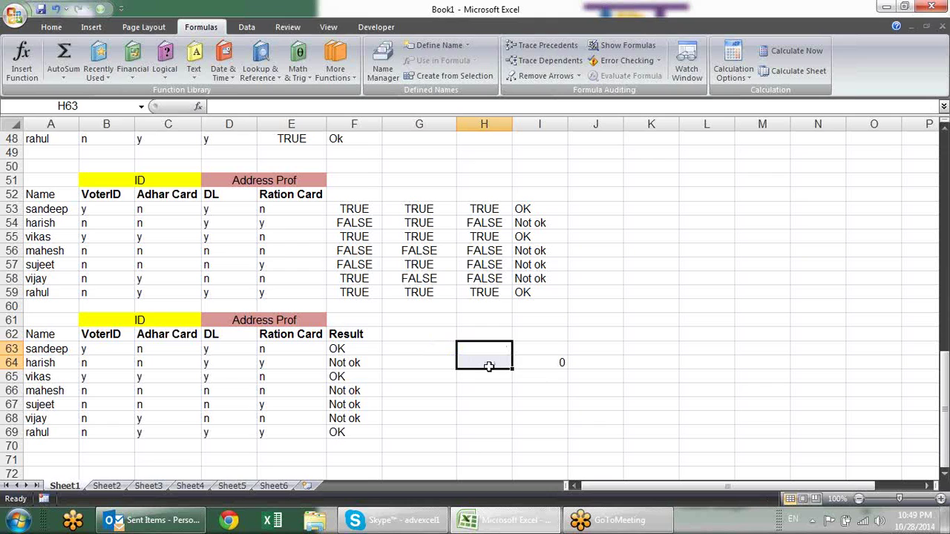
key(Right)
- Fill I63:J69 with =RANDBETWEEN(10,90)
key(shift+Right)
key(shift+Down)
key(shift+Down)
key(shift+Down)
key(shift+Down)
text(=)
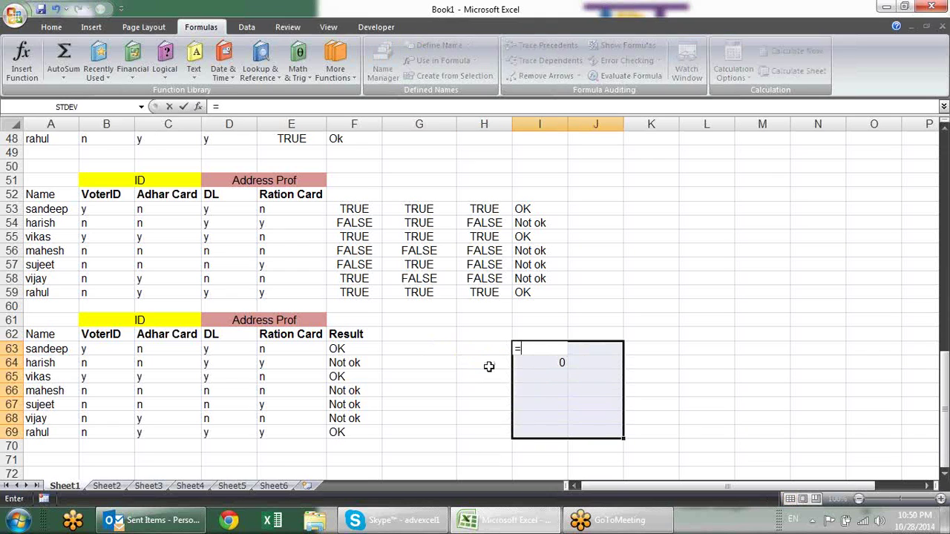
text(ran)
key(Down)
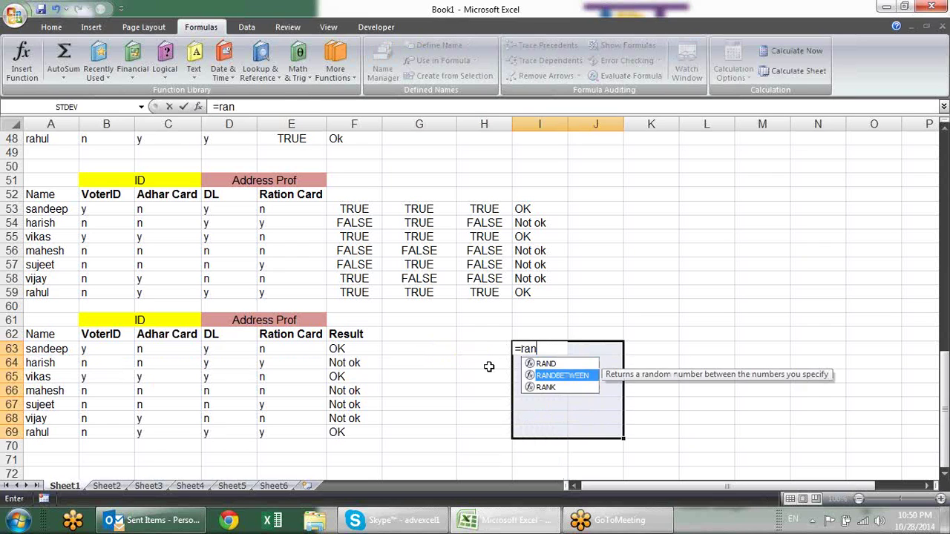
key(Tab)
text(10,90))
key(ctrl+Return)
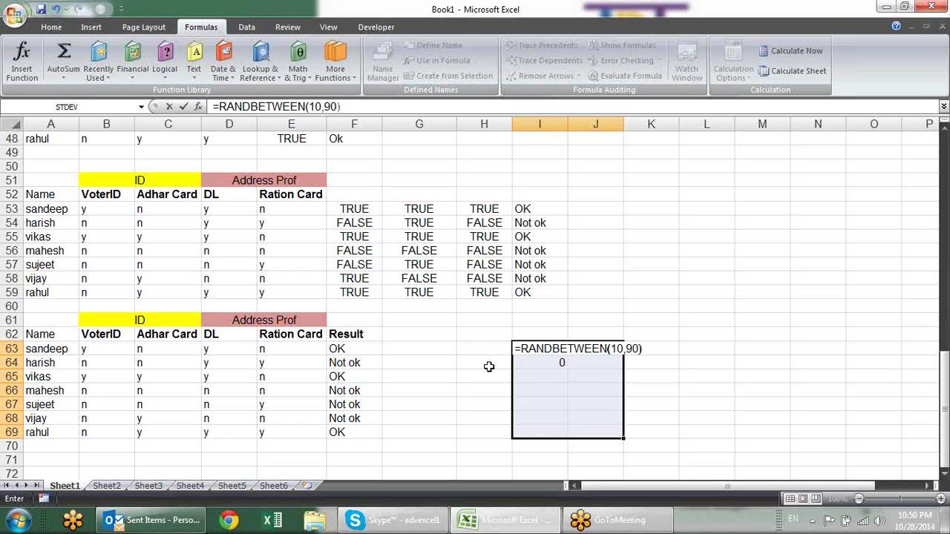
key(Return)
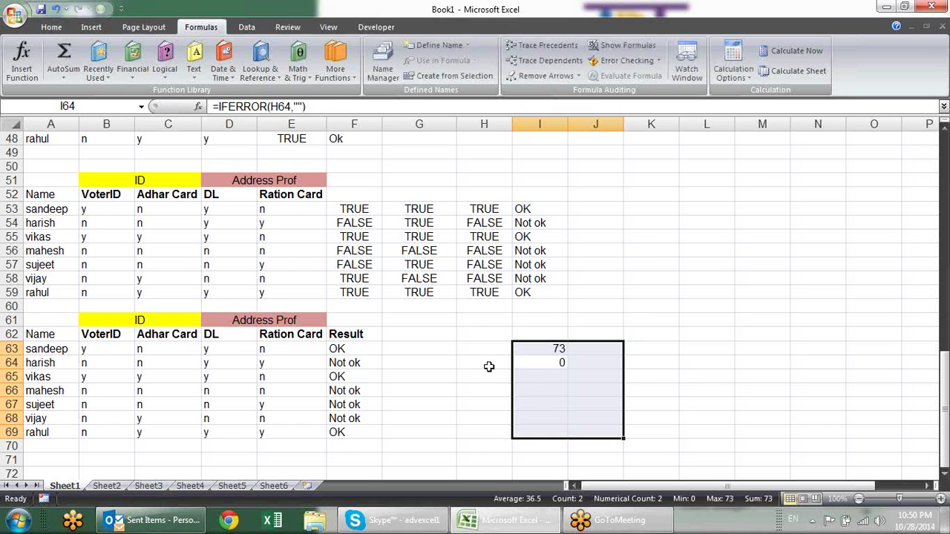
key(ctrl+d)
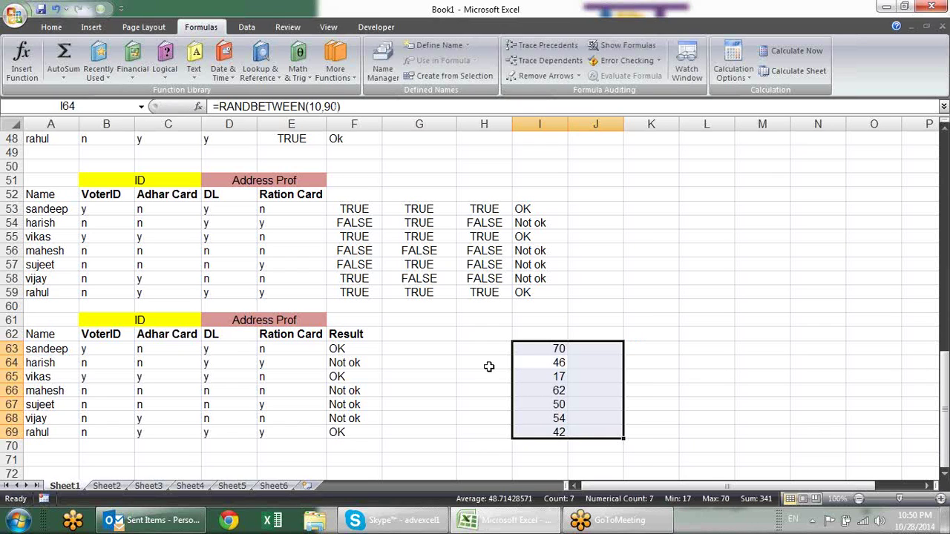
key(ctrl+r)
- Copy I63:J69 and paste it back as values to fix the random numbers
key(ctrl+c)
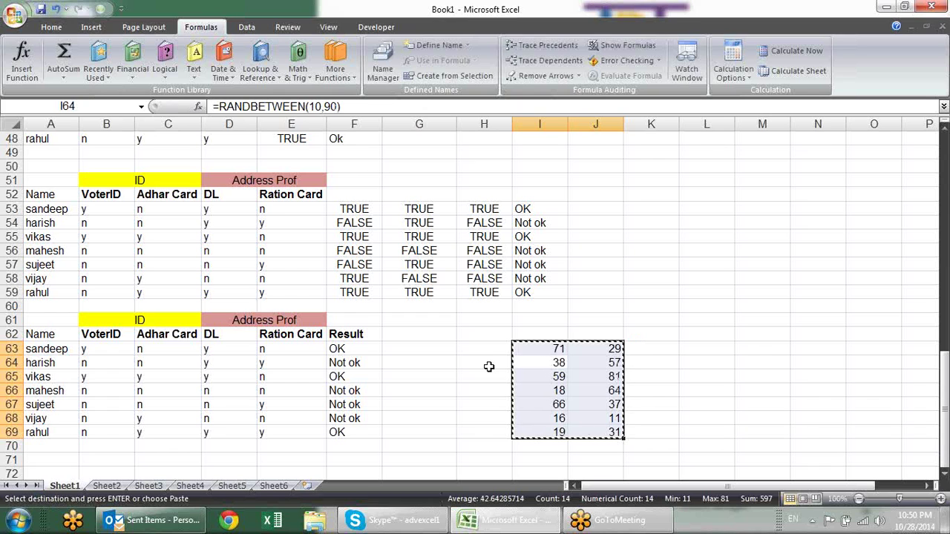
key(alt+e)
key(s)
key(v)
key(Return)
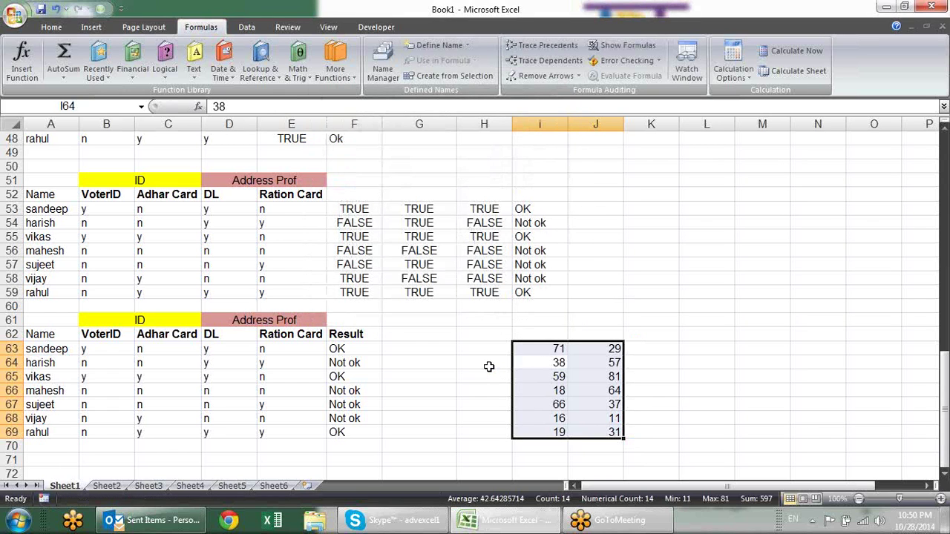
- Set J64, J65 and J67 to 0
key(Right)
key(Right)
key(Left)
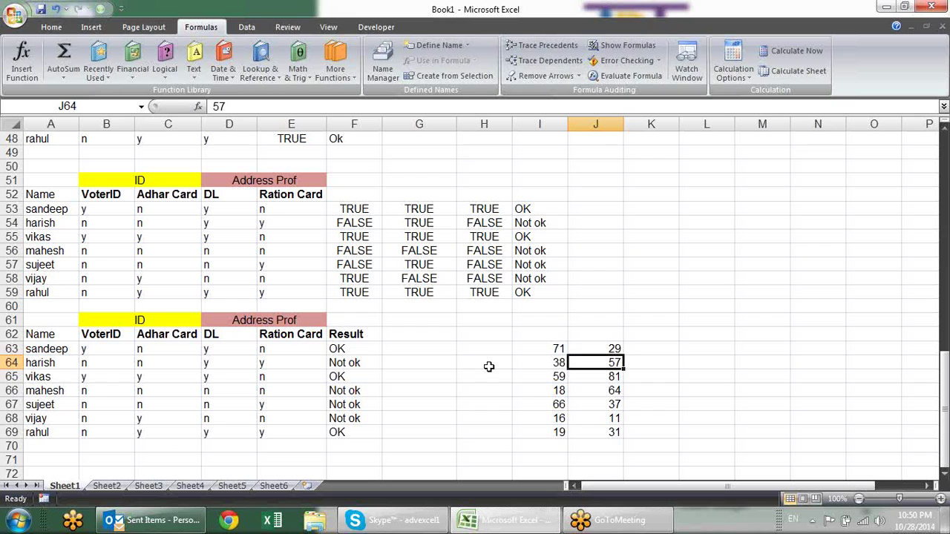
text(0)
key(Return)
text(0)
key(Return)
key(Return)
text(0)
key(Return)
key(Up)
key(Up)
key(Up)
key(Up)
key(Right)
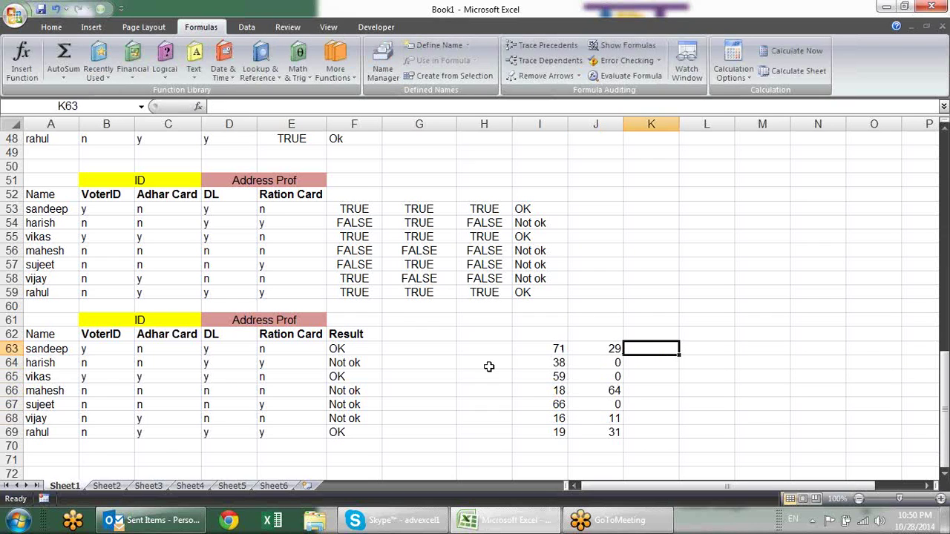
- Enter the division formula =I63/J63 in K63
text(=)
key(Left)
key(Left)
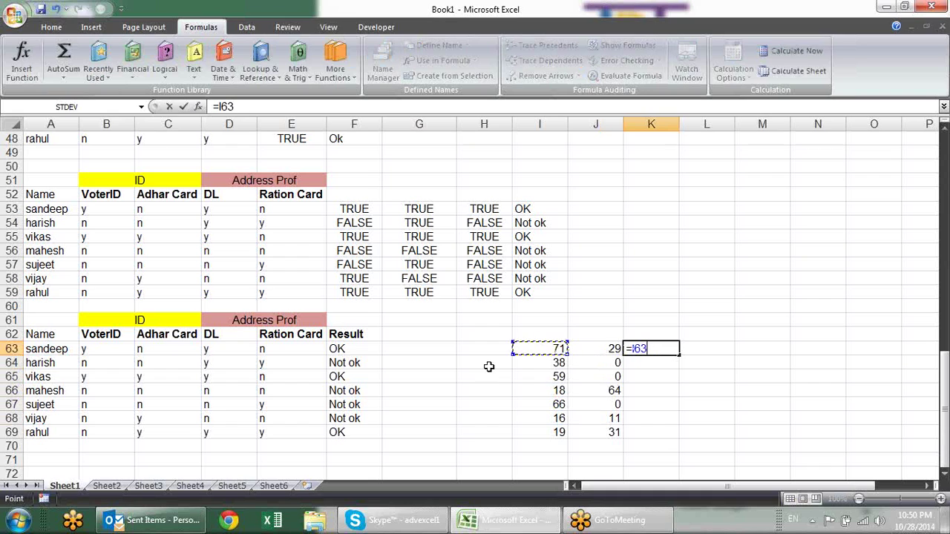
text(/)
key(Left)
key(Return)
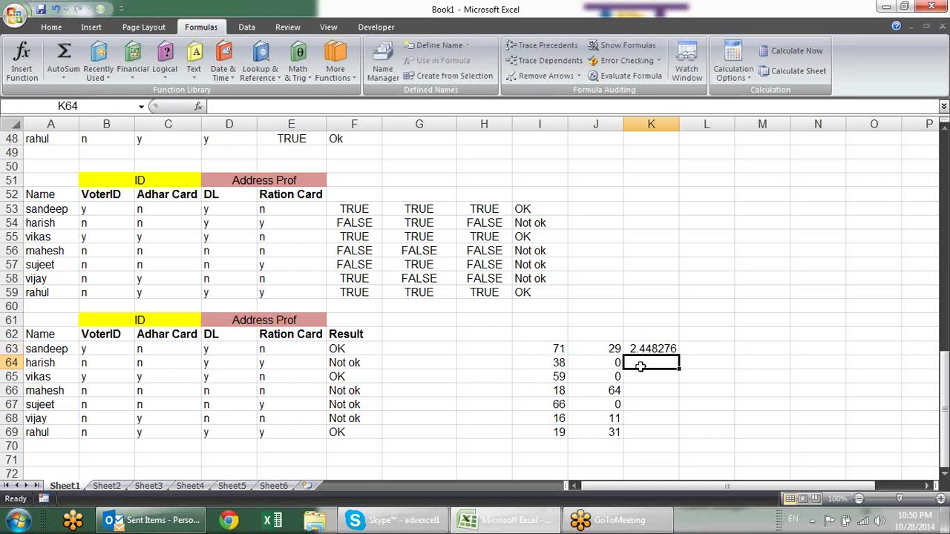
- Fill the division formula down to K69 and check the #DIV/0! error in K65
click(651, 349)
drag(679, 356, 678, 437)
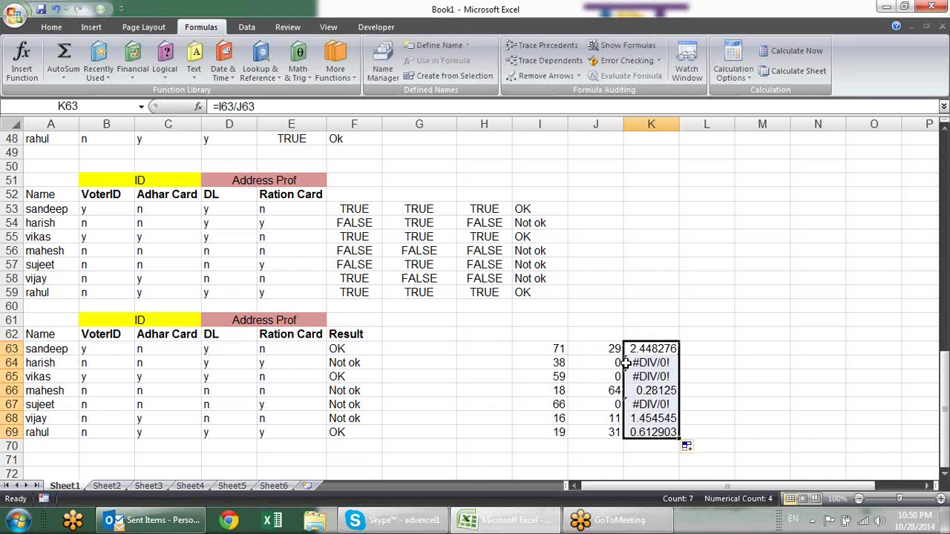
click(612, 362)
click(666, 379)
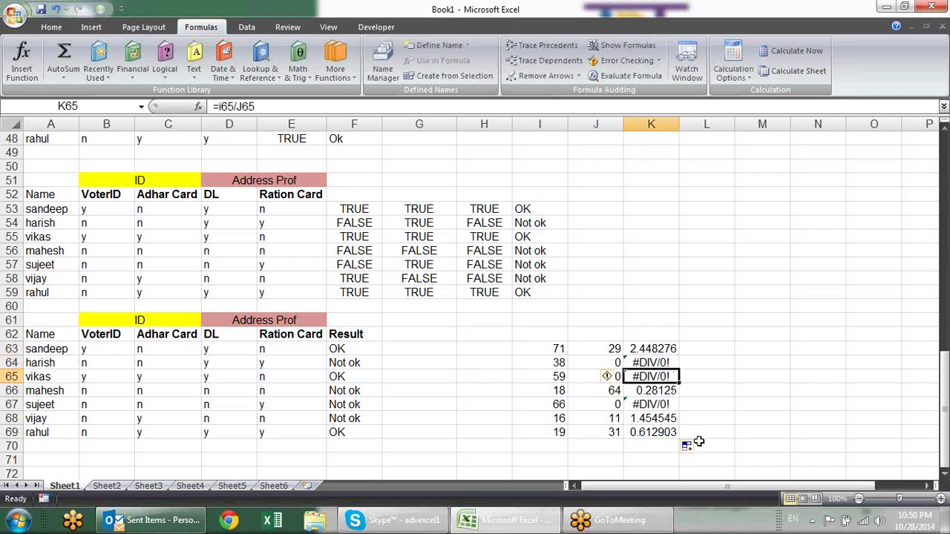
click(657, 346)
- Change K63 to =IFERROR(I63/J63,"")
double_click(657, 346)
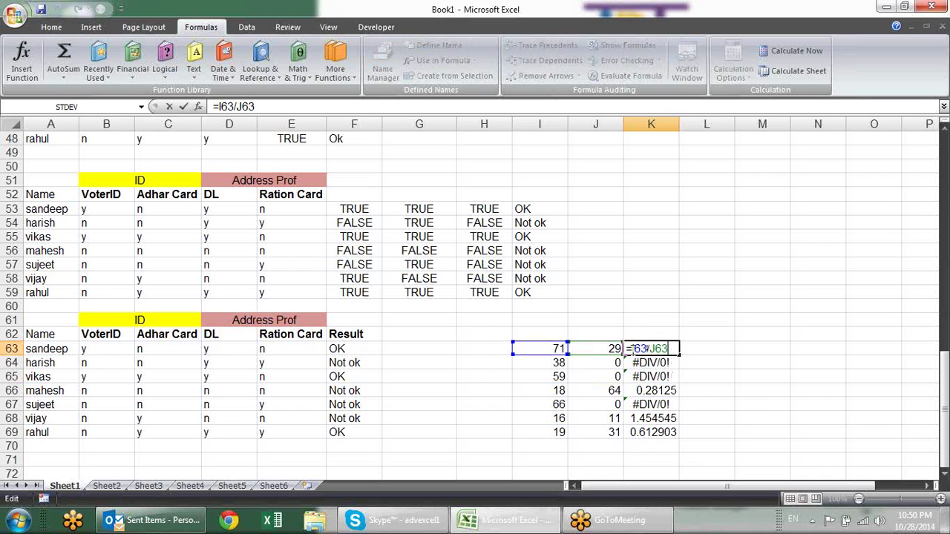
text(if)
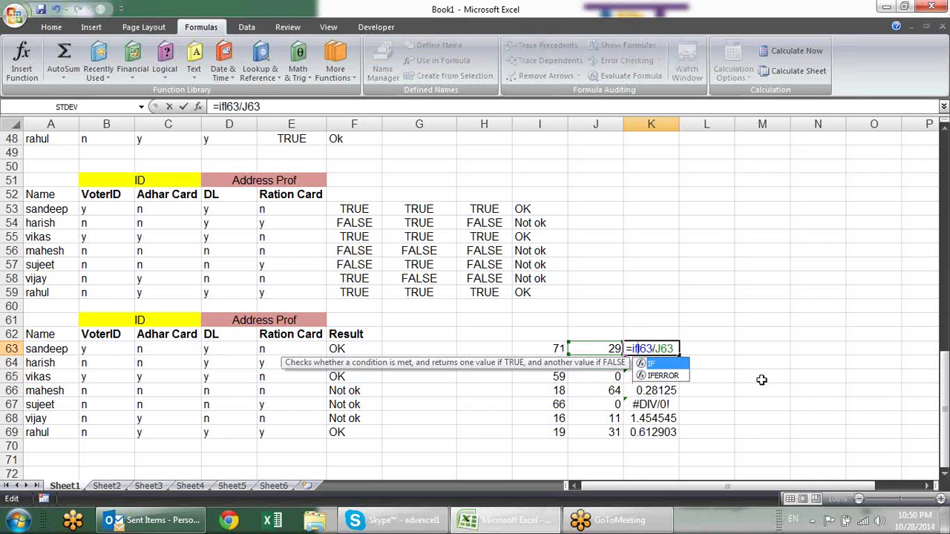
key(Down)
key(Tab)
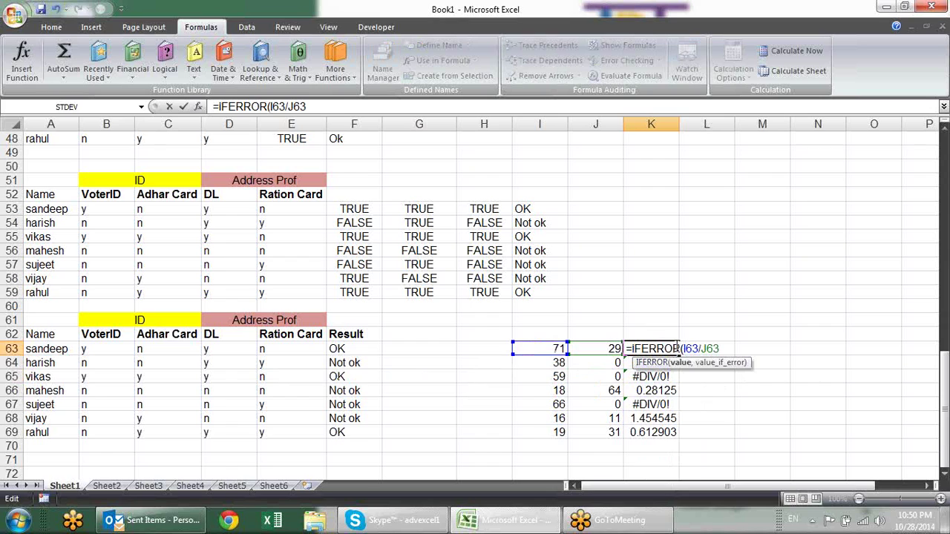
click(678, 365)
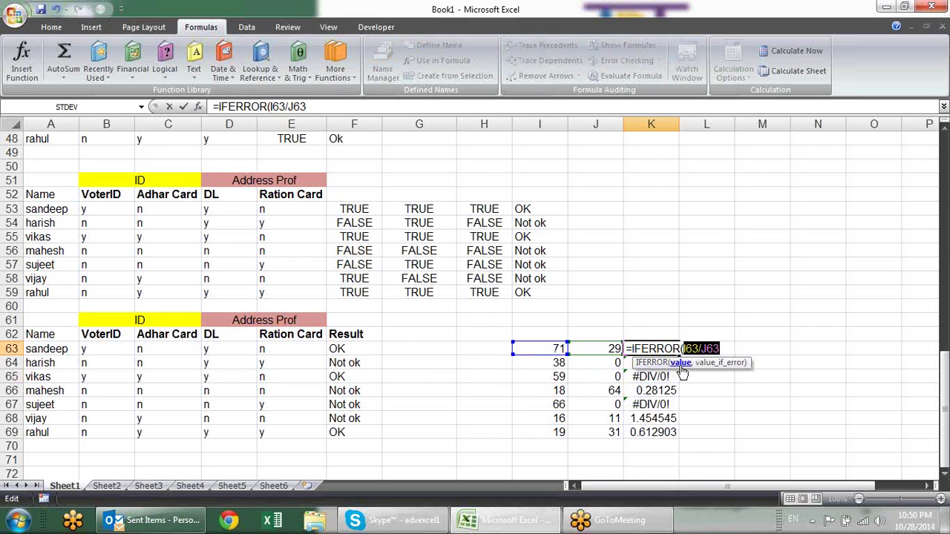
click(731, 351)
text(,)
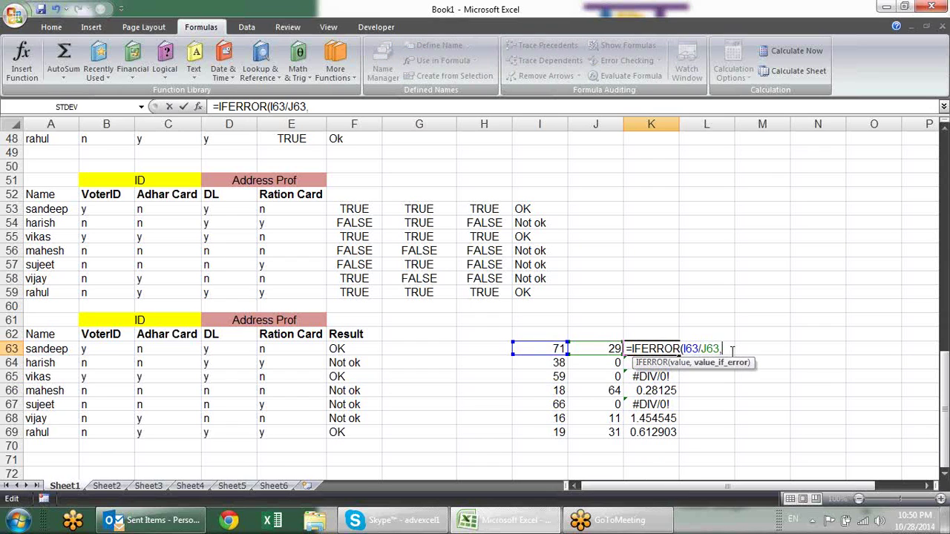
text(""))
key(Return)
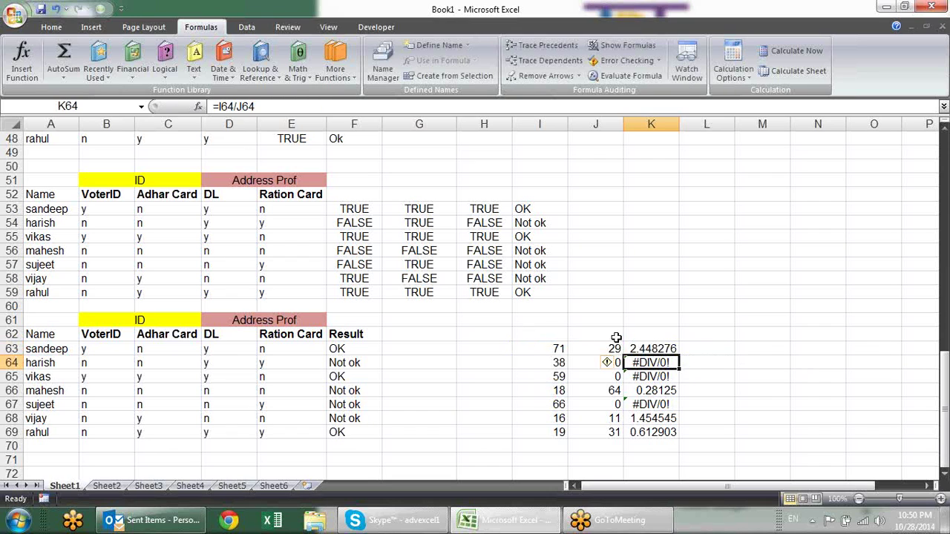
- Fill the IFERROR formula down K63:K69 and inspect K64
click(650, 348)
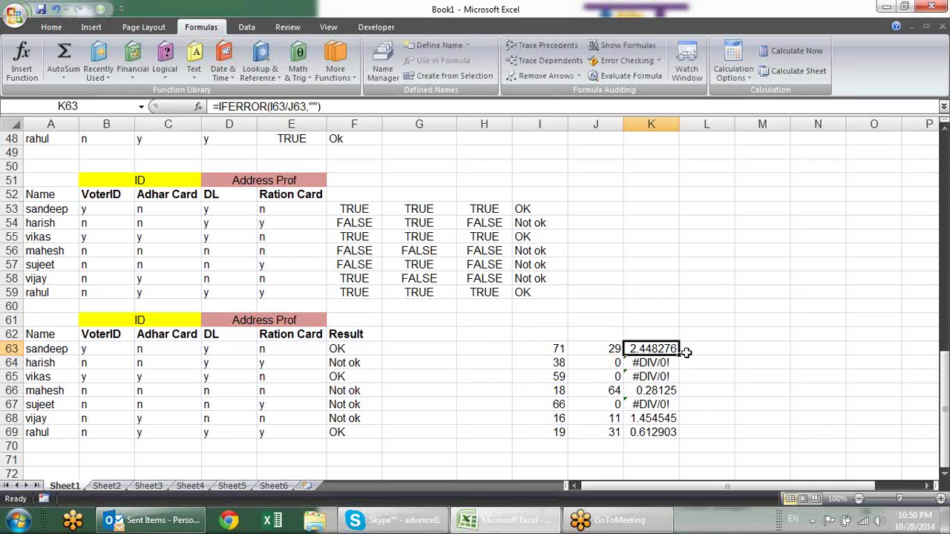
drag(677, 355, 677, 438)
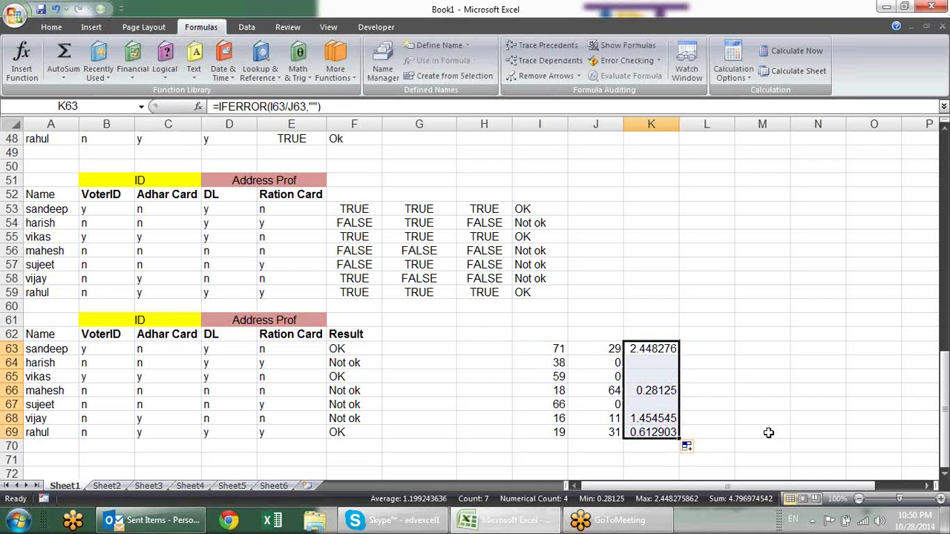
click(738, 376)
click(675, 363)
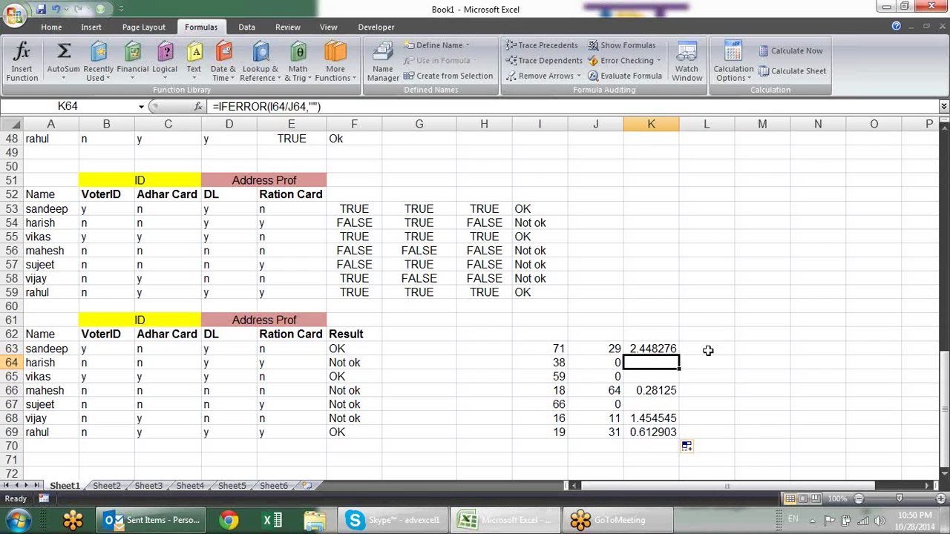
click(696, 361)
- Change the J64 divisor from 0 to 12
click(615, 364)
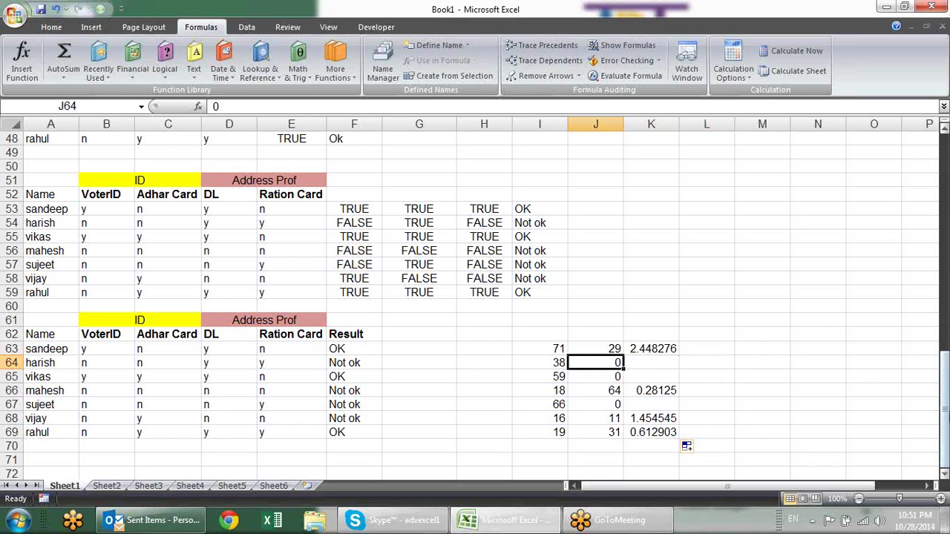
text(12)
key(Return)
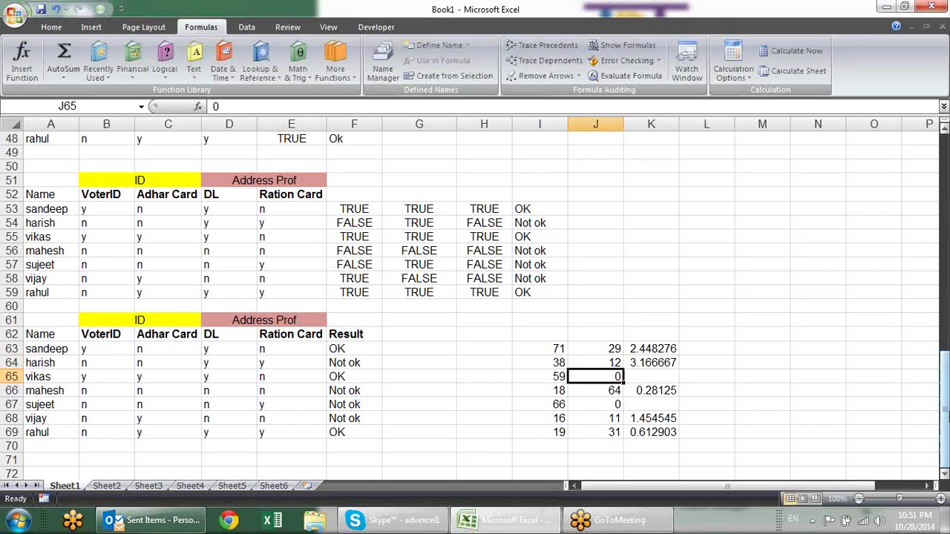
key(Down)
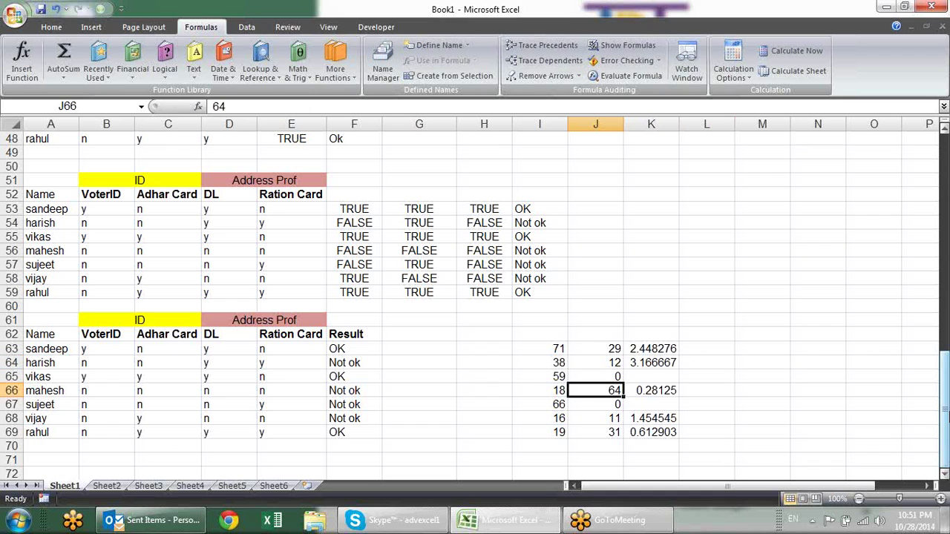
click(539, 459)
text(=tr)
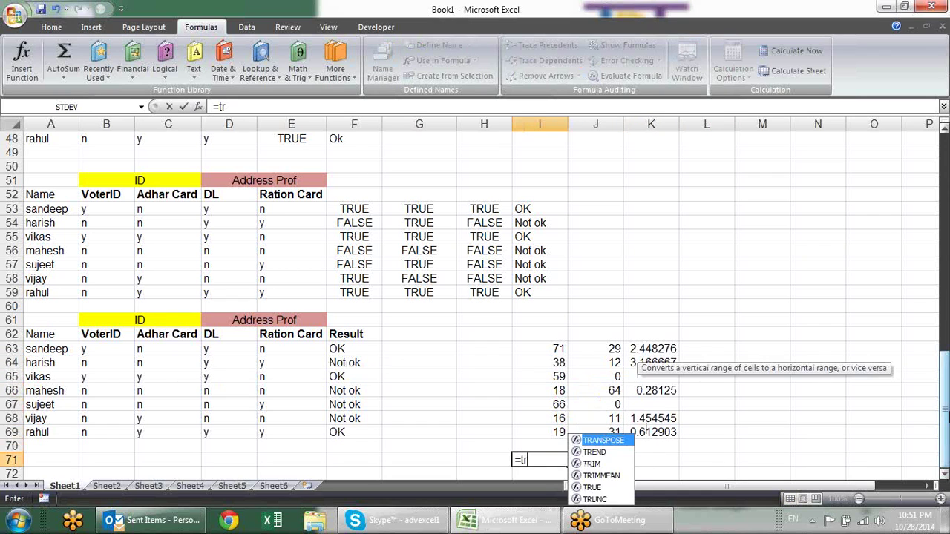
text(u)
key(Tab)
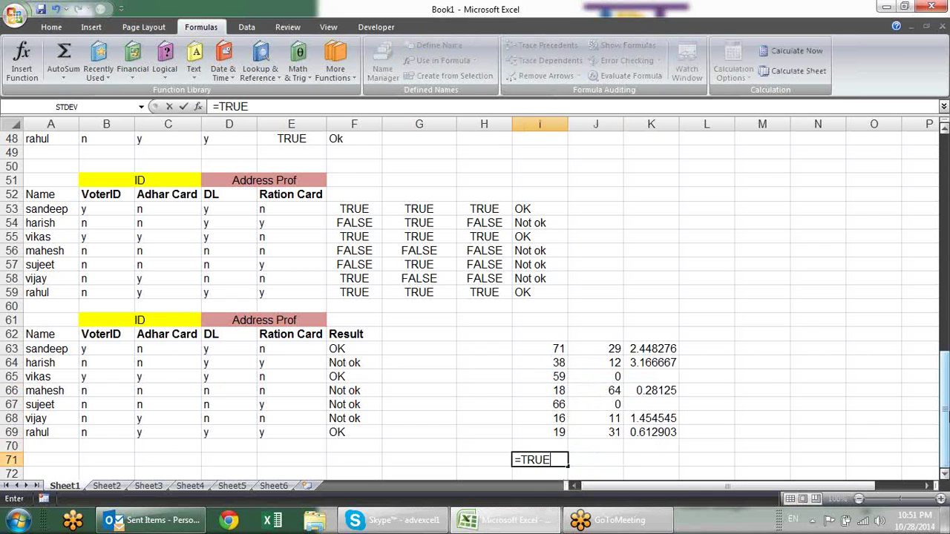
key(Return)
click(540, 460)
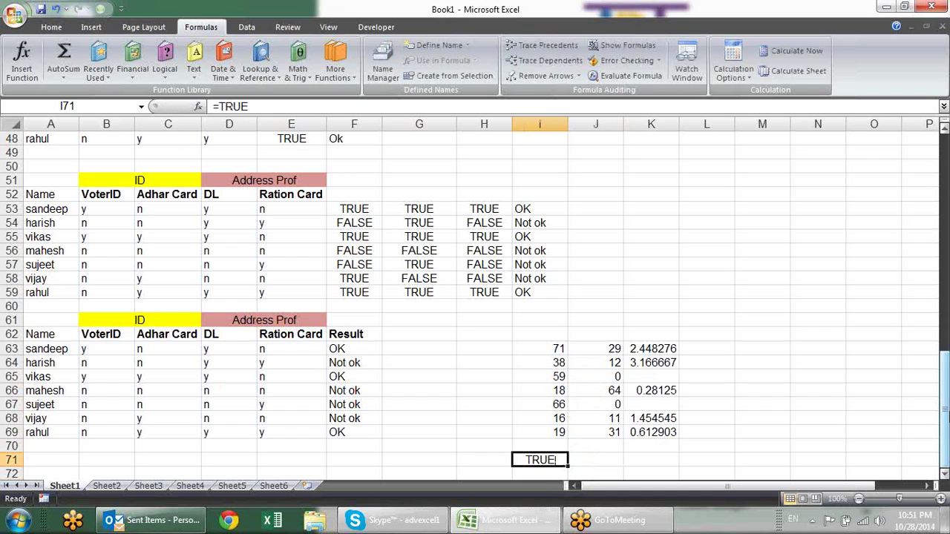
key(Delete)
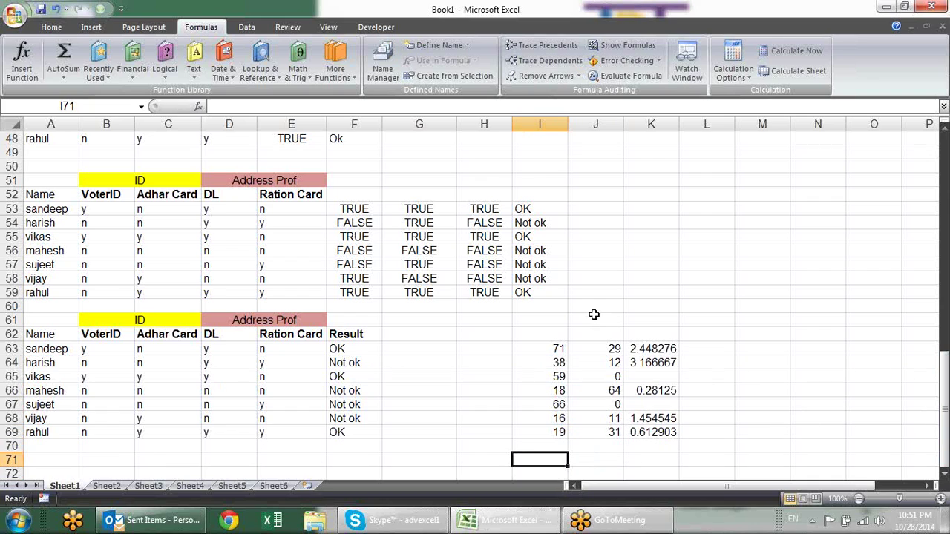
- Bold the Text Operator heading in L1
scroll(594, 315, down, 1)
scroll(594, 315, up, 2)
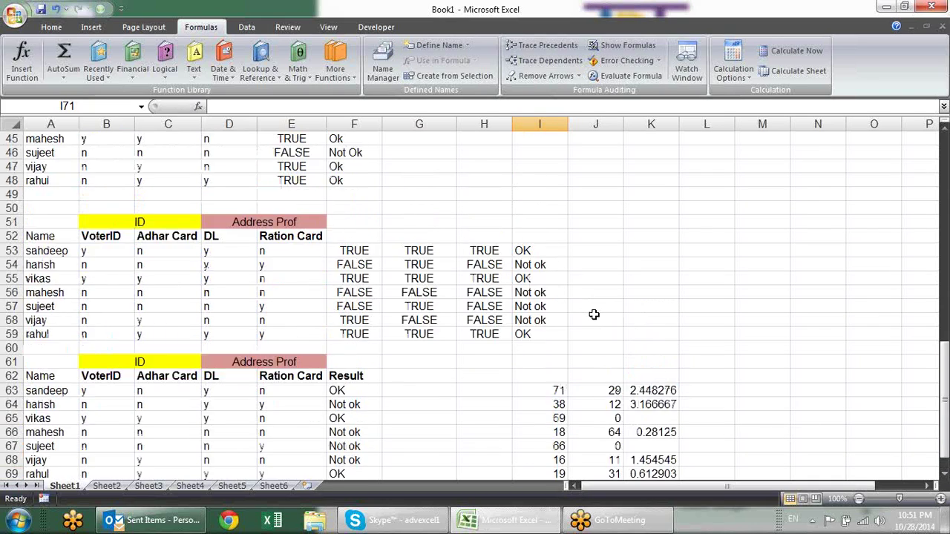
scroll(594, 314, up, 6)
scroll(594, 314, up, 7)
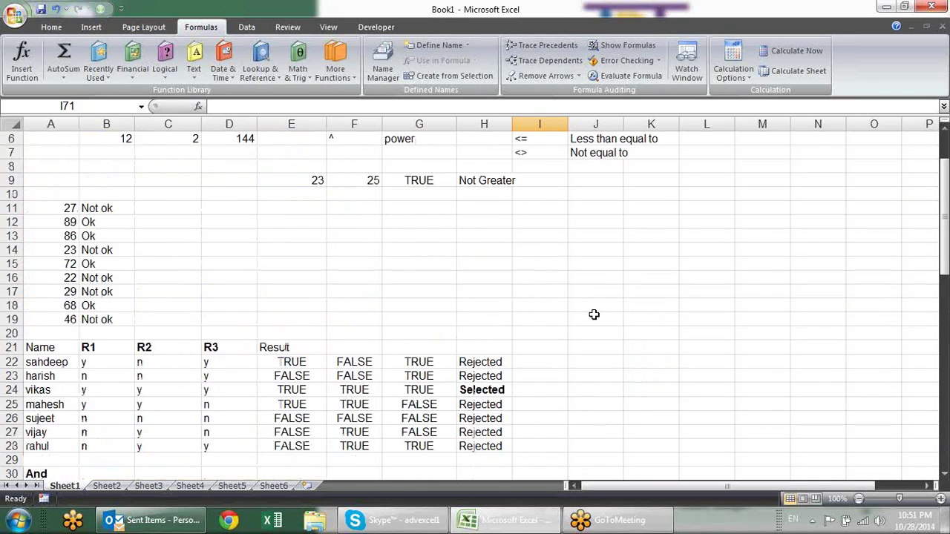
scroll(593, 314, up, 2)
click(570, 264)
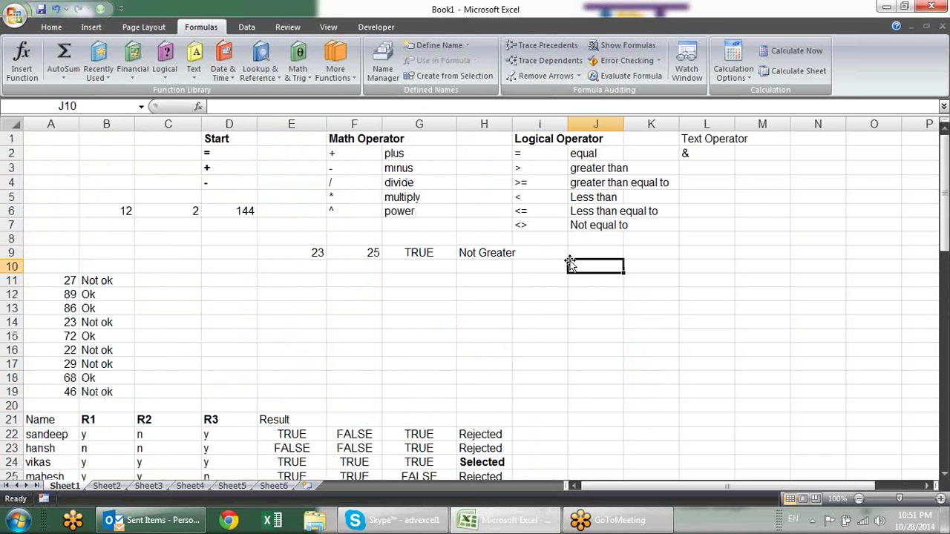
click(704, 138)
key(ctrl+b)
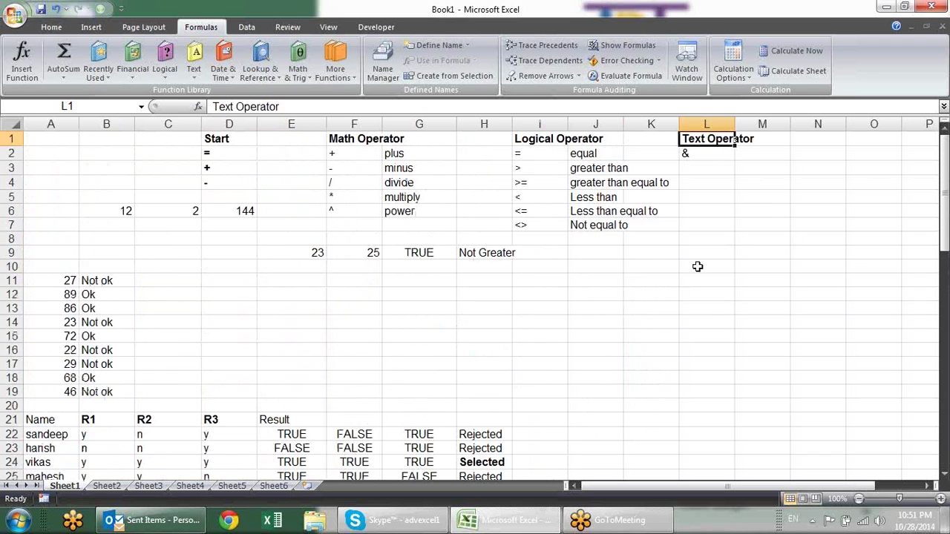
click(649, 265)
- Scroll down through the sheet and back up to review the operator lists
scroll(580, 277, down, 5)
scroll(580, 277, down, 3)
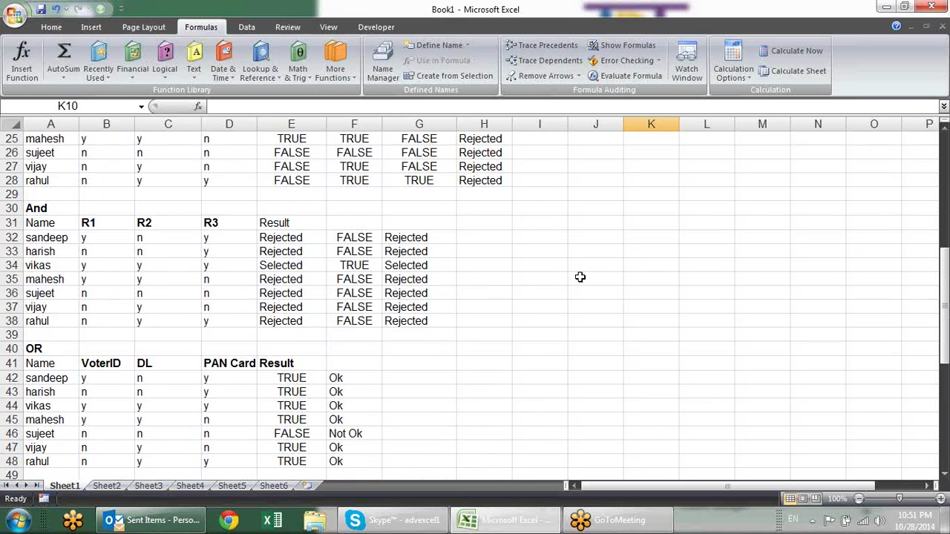
scroll(581, 277, down, 4)
scroll(580, 278, down, 1)
scroll(580, 279, down, 2)
scroll(581, 279, down, 4)
scroll(580, 279, up, 5)
scroll(580, 279, up, 6)
scroll(580, 279, up, 2)
scroll(580, 279, up, 4)
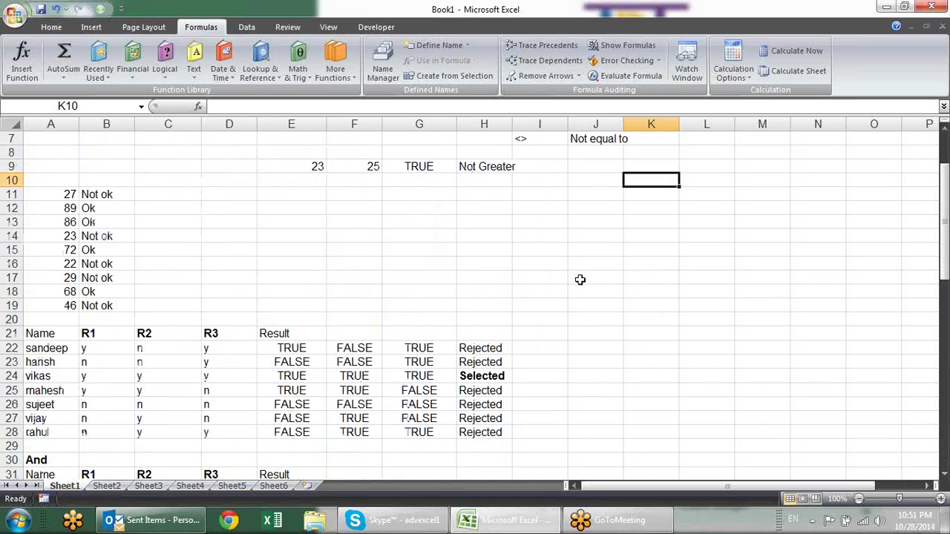
scroll(578, 277, up, 2)
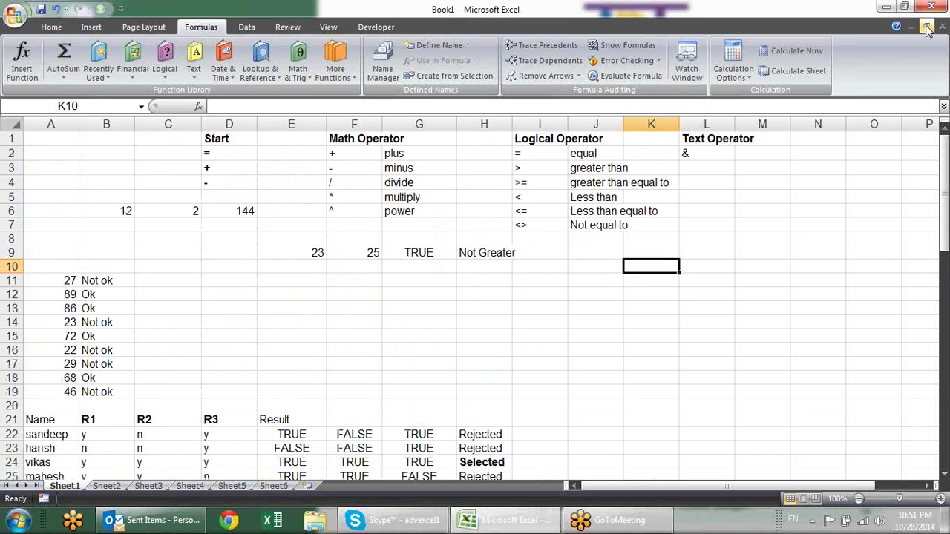